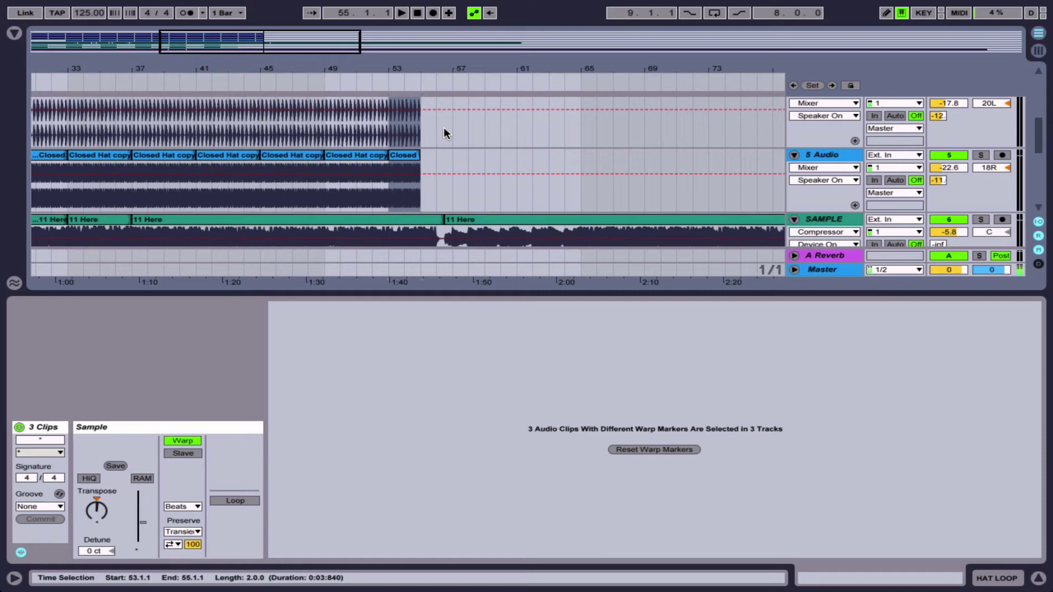
- Duplicate the last Basslab and Bruiser clips into the following bars
scroll(443, 131, "down", 3)
left_click(295, 210)
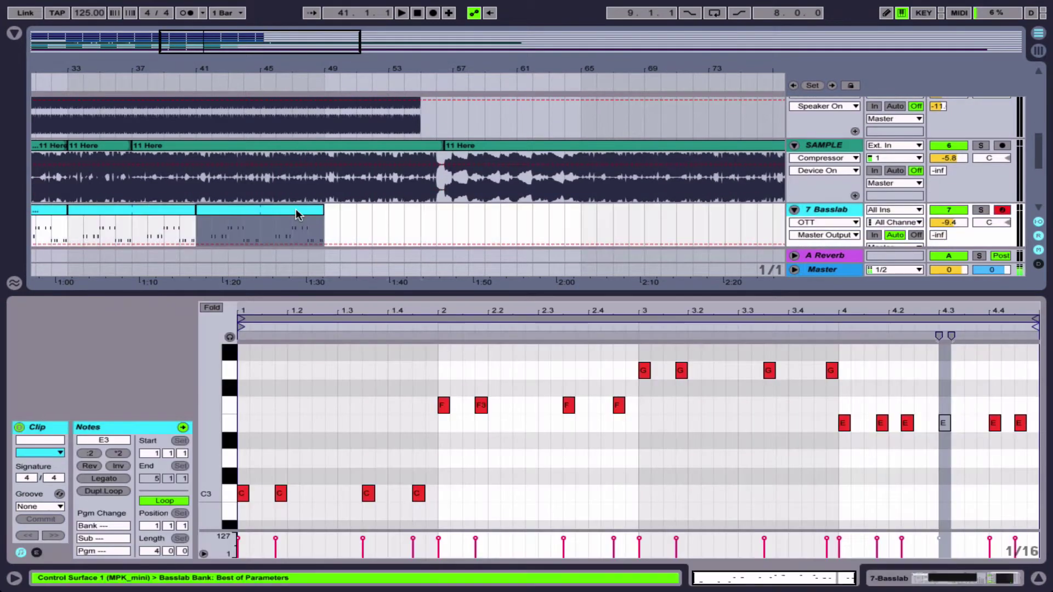
scroll(296, 210, "down", 3)
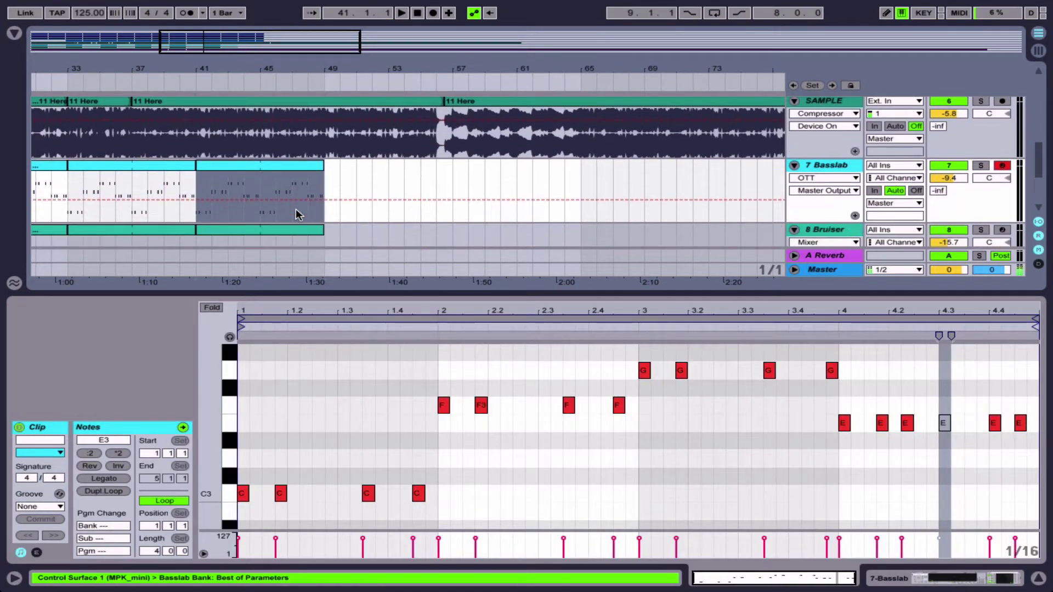
key("super+d")
left_click(298, 226)
key("ctrl+d")
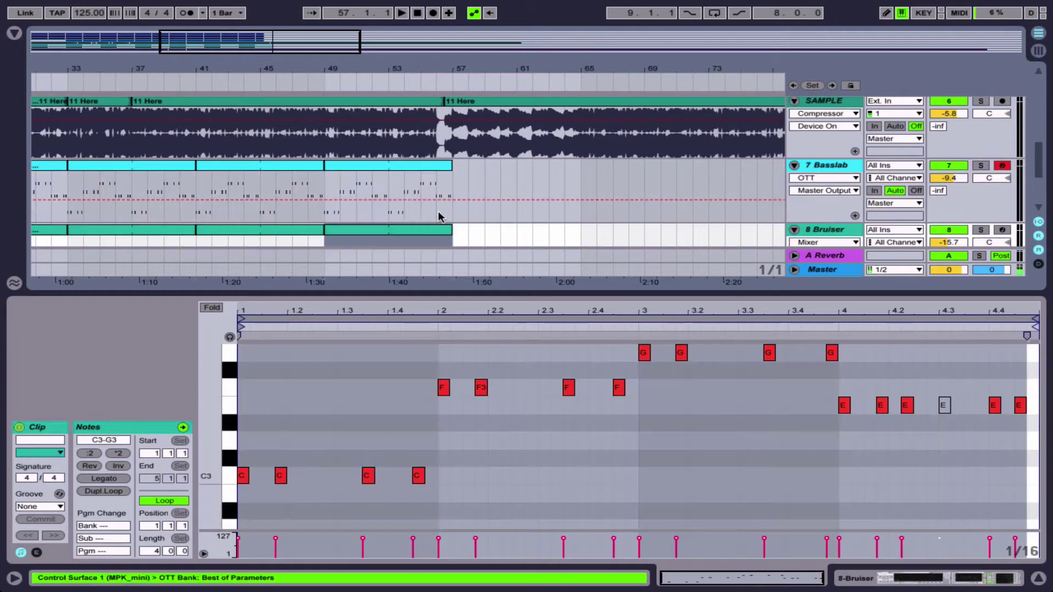
- Trim the new Bruiser and Basslab copies to end around 56.3.1, before the vocal break
left_click_drag(442, 72, 436, 84)
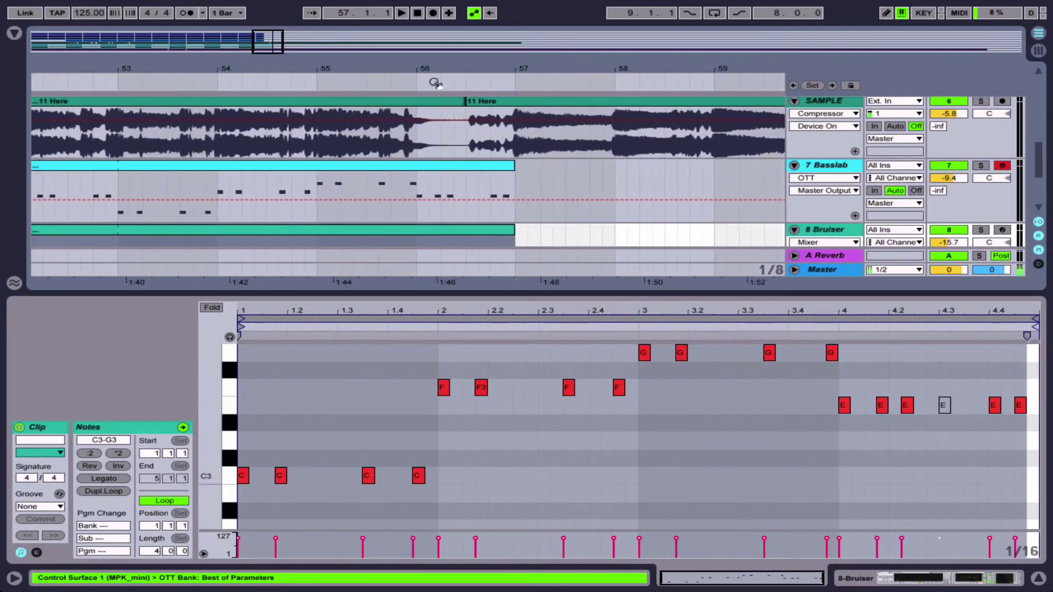
left_click(318, 192)
key("space")
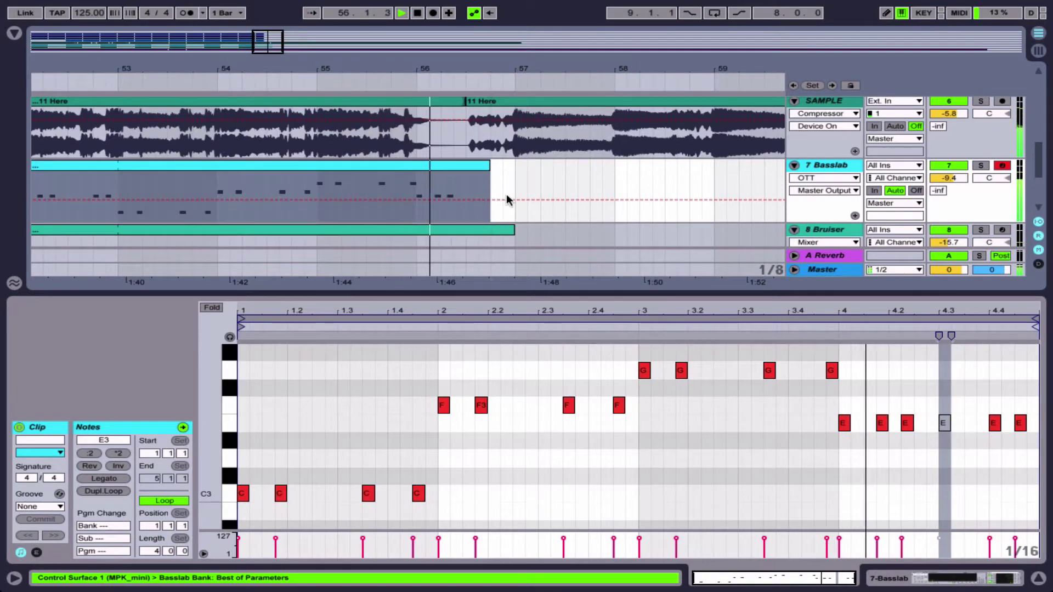
left_click(510, 229)
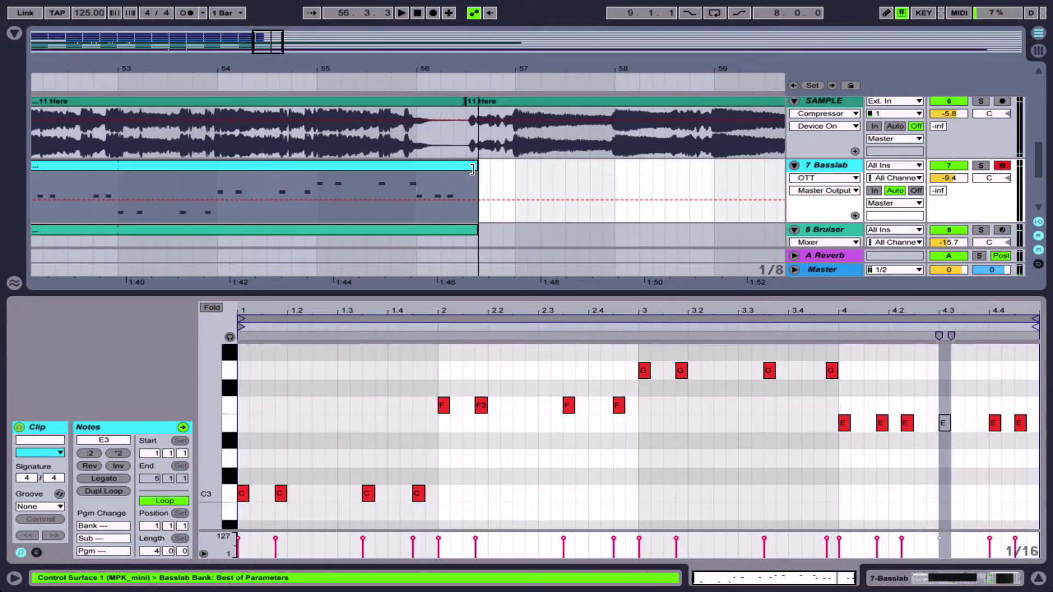
scroll(472, 170, "down", 3)
scroll(472, 165, "down", 2)
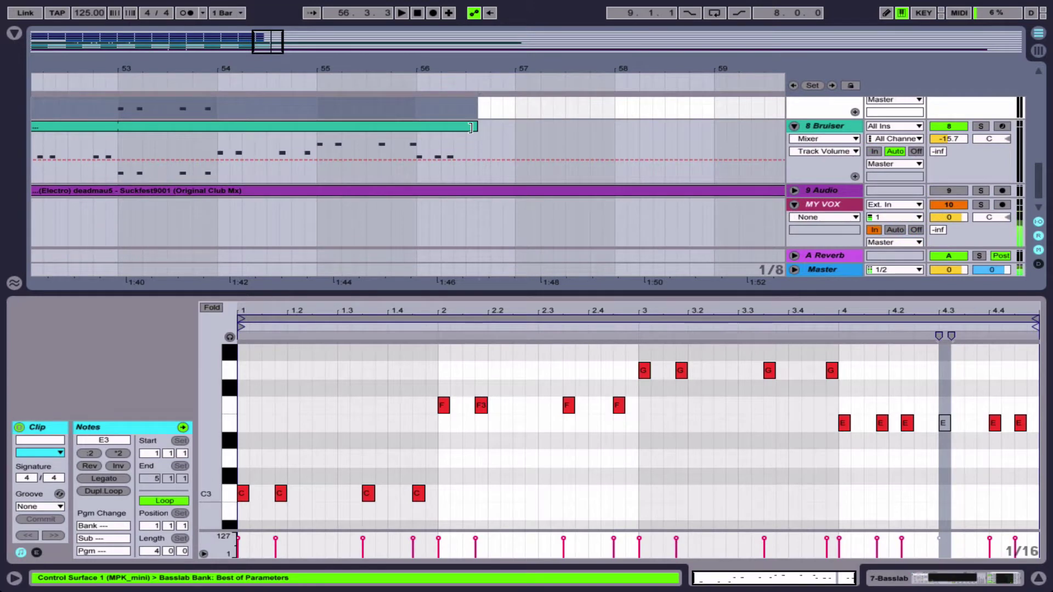
mouse_move(470, 127)
left_mouse_down()
mouse_move(513, 127)
mouse_move(463, 127)
left_mouse_up()
scroll(467, 164, "up", 4)
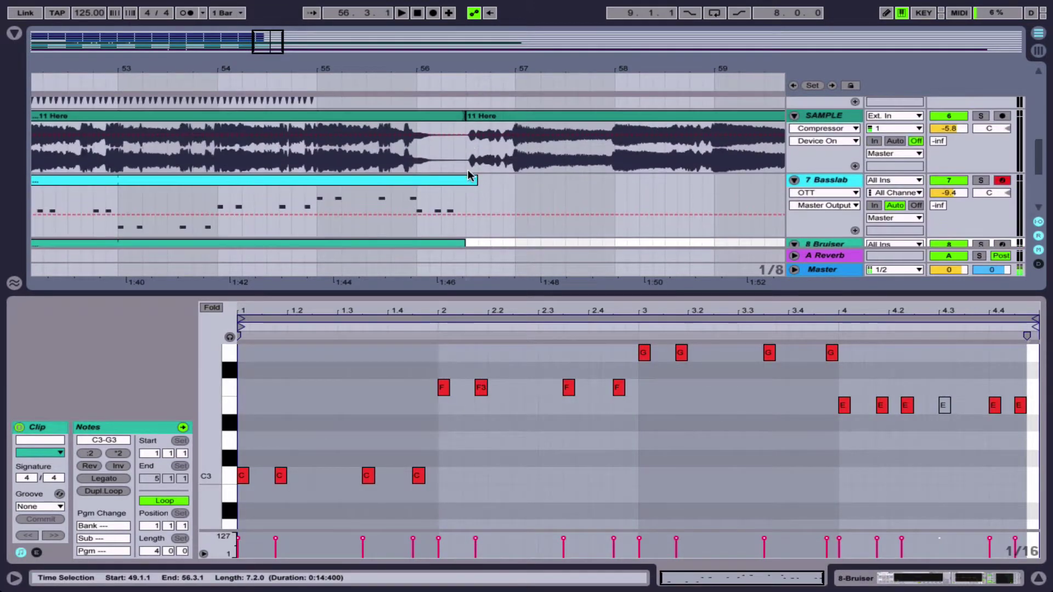
left_click_drag(476, 179, 463, 180)
- Extend the Closed Hat clip ends out to bar 56.1.1
scroll(463, 175, "up", 3)
left_click_drag(313, 143, 415, 145)
scroll(415, 145, "up", 3)
left_click_drag(316, 124, 416, 124)
scroll(416, 142, "up", 3)
- Extend the AS_132_DL66_Hats and Kick Solid Round clips from 55.1.1 to 56.1.1
left_click(320, 112)
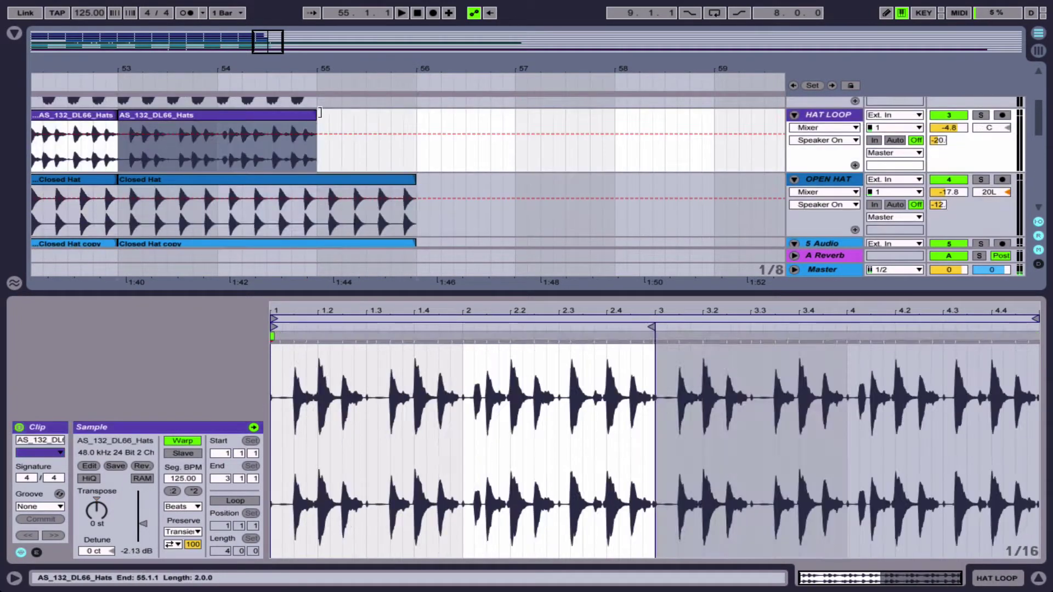
left_click_drag(320, 113, 416, 113)
scroll(416, 115, "up", 3)
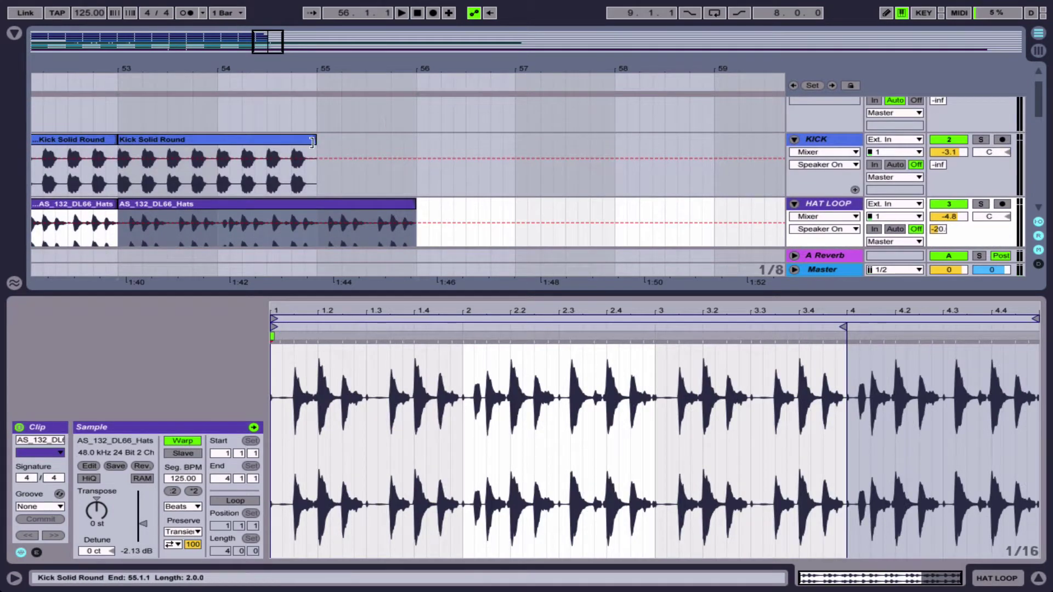
left_click_drag(311, 142, 415, 142)
- Play back from the vocal near bar 55 to audition the transition
scroll(402, 225, "down", 5)
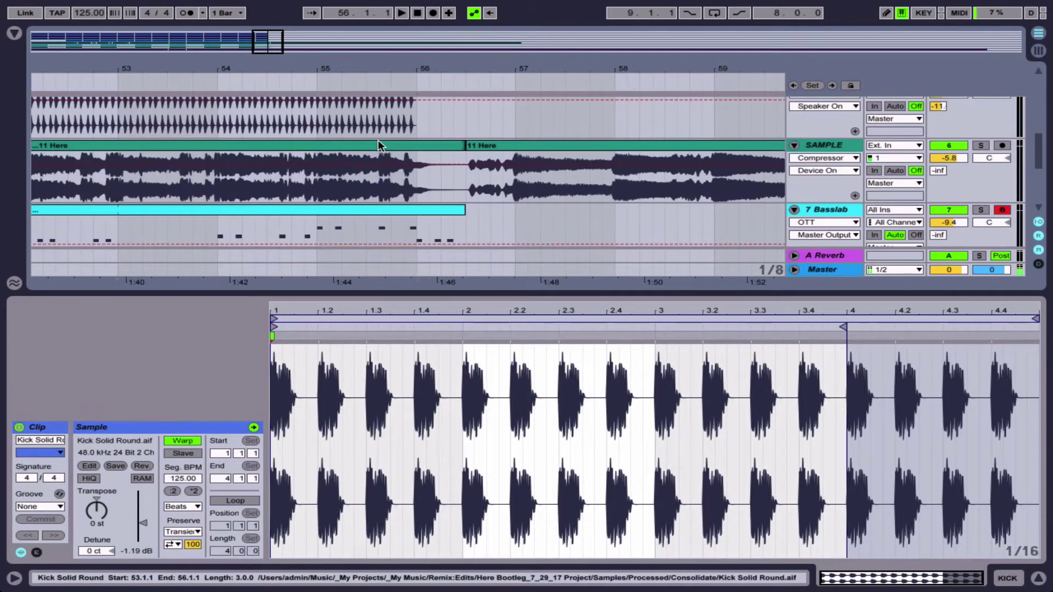
left_click(305, 175)
key("space")
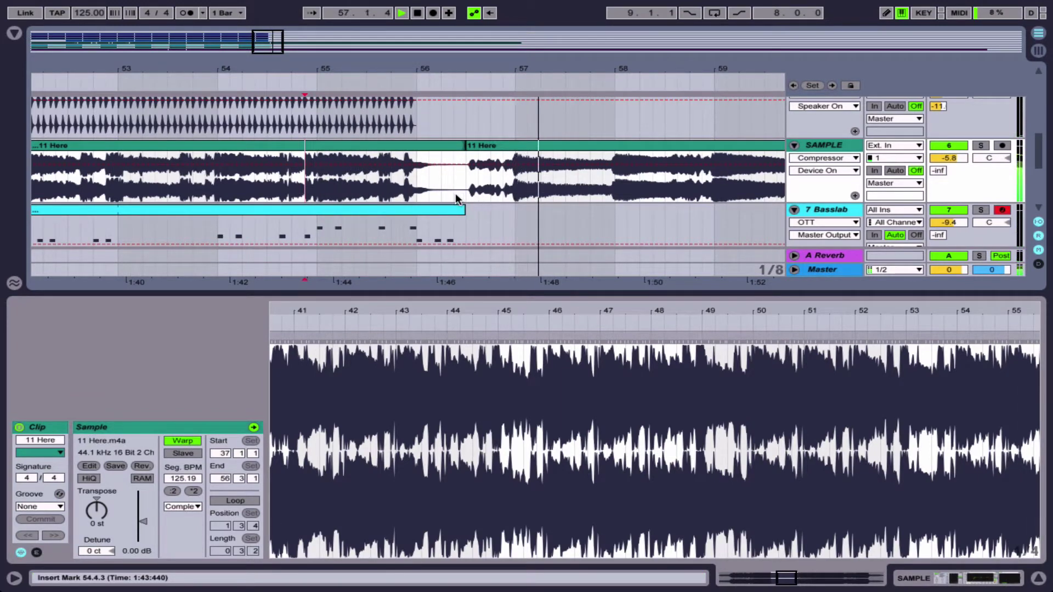
- Select the second 11 Here clip and toggle the SAMPLE track's EQ Eight off and on
left_click(540, 148)
key("space")
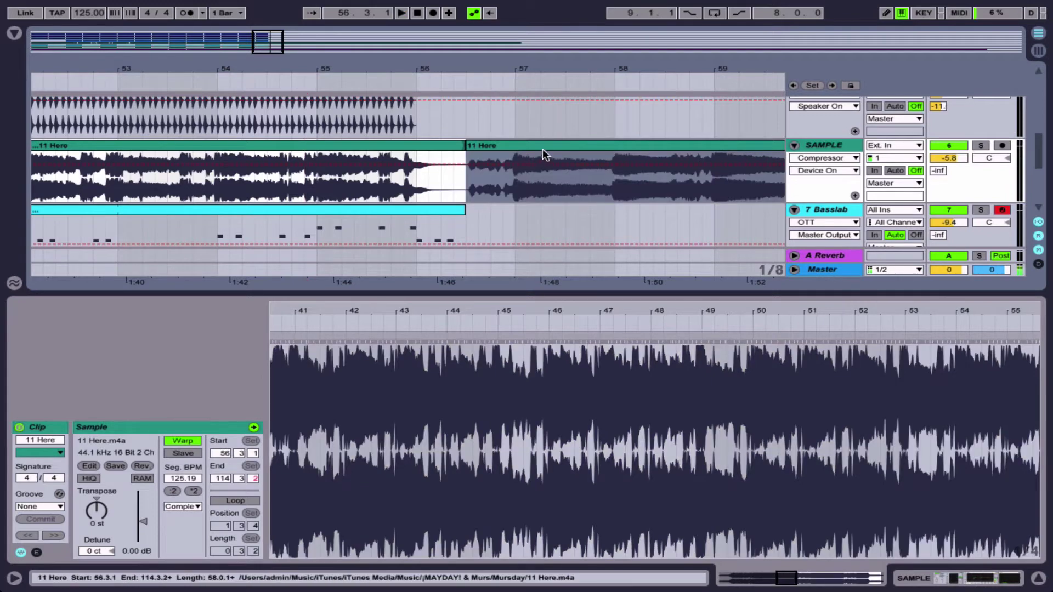
key("shift+Tab")
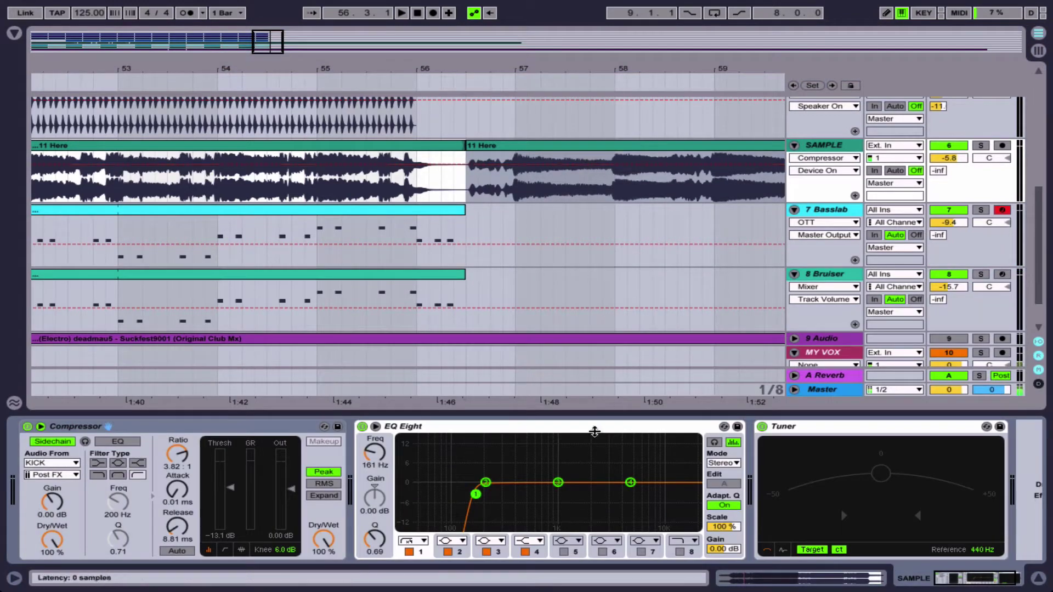
left_click(418, 428)
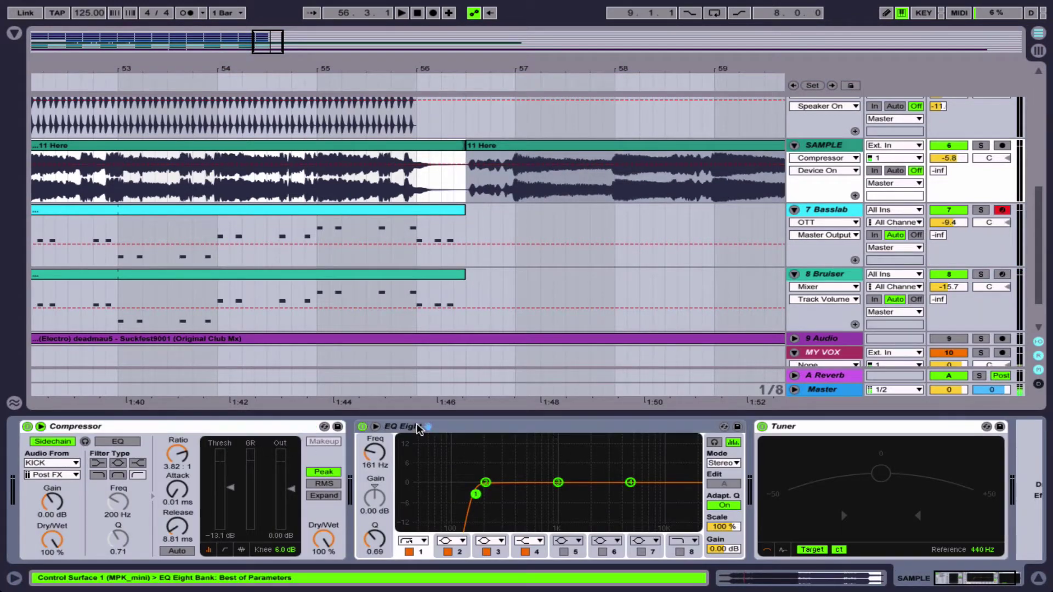
left_click(362, 427)
left_click(361, 426)
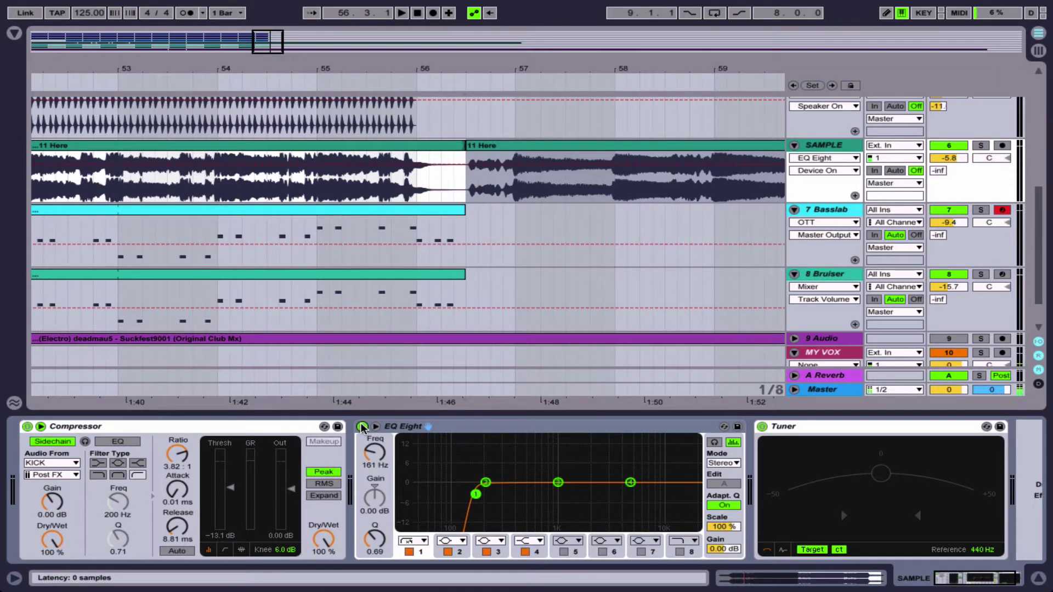
- Move the EQ Device On off-breakpoint to 56.3.1 and play from there
left_click(465, 164)
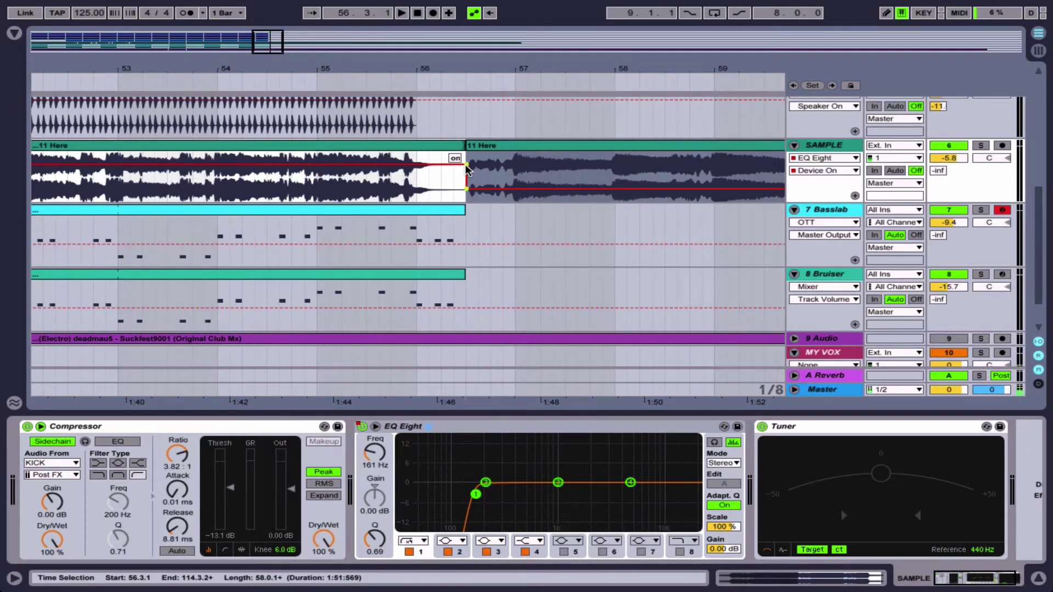
left_click_drag(466, 166, 460, 166)
key("space")
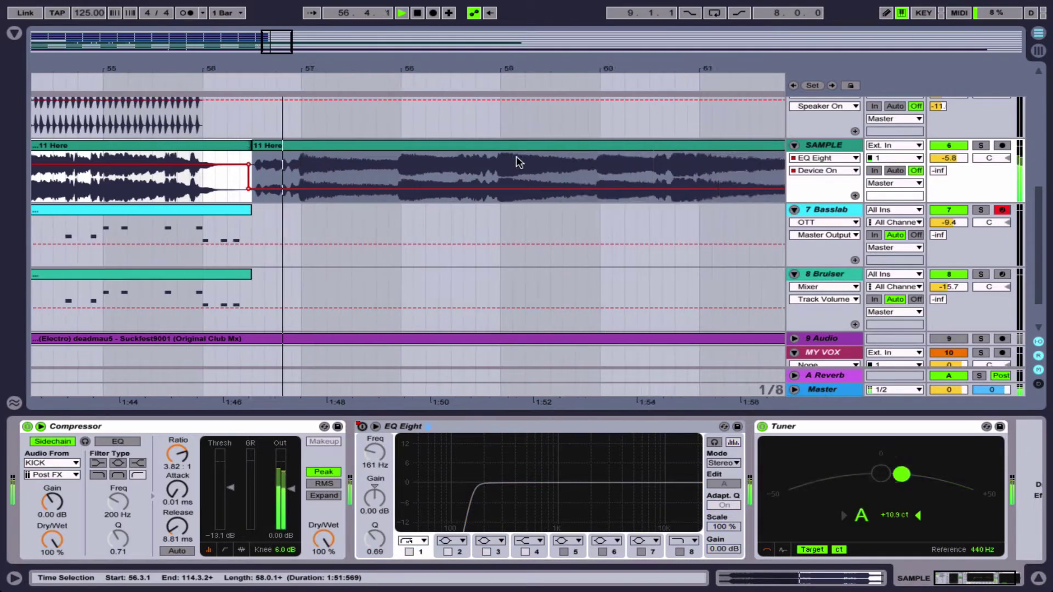
left_click_drag(487, 69, 487, 40)
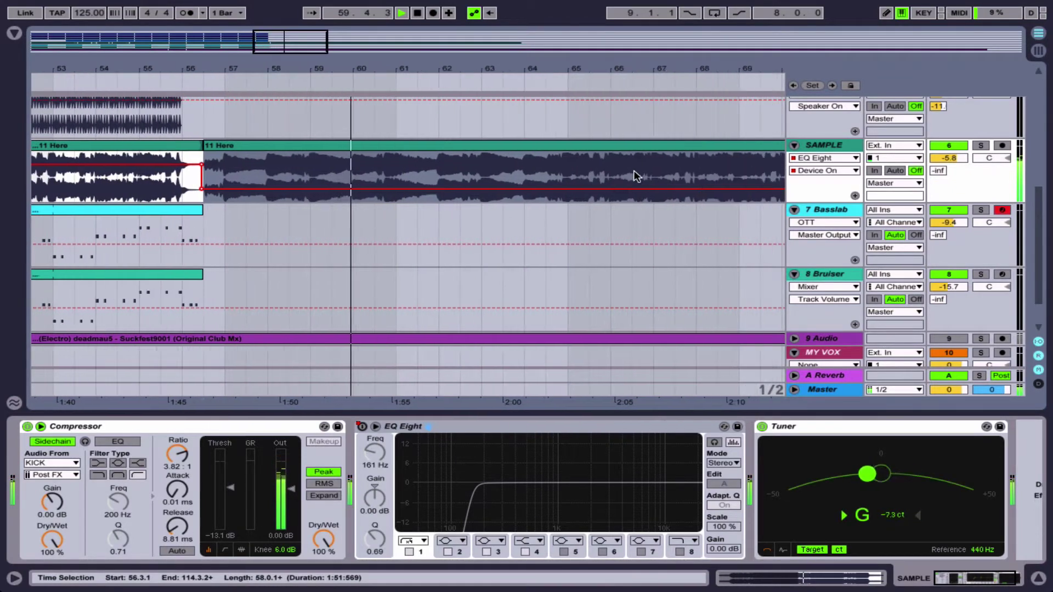
key("space")
scroll(549, 165, "right", 7)
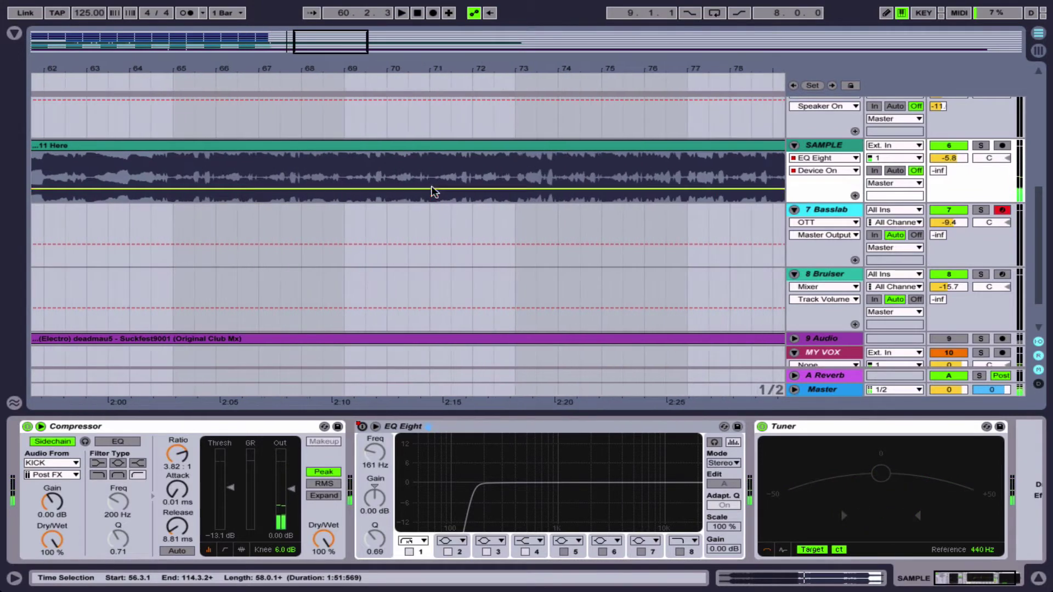
left_click(176, 165)
key("space")
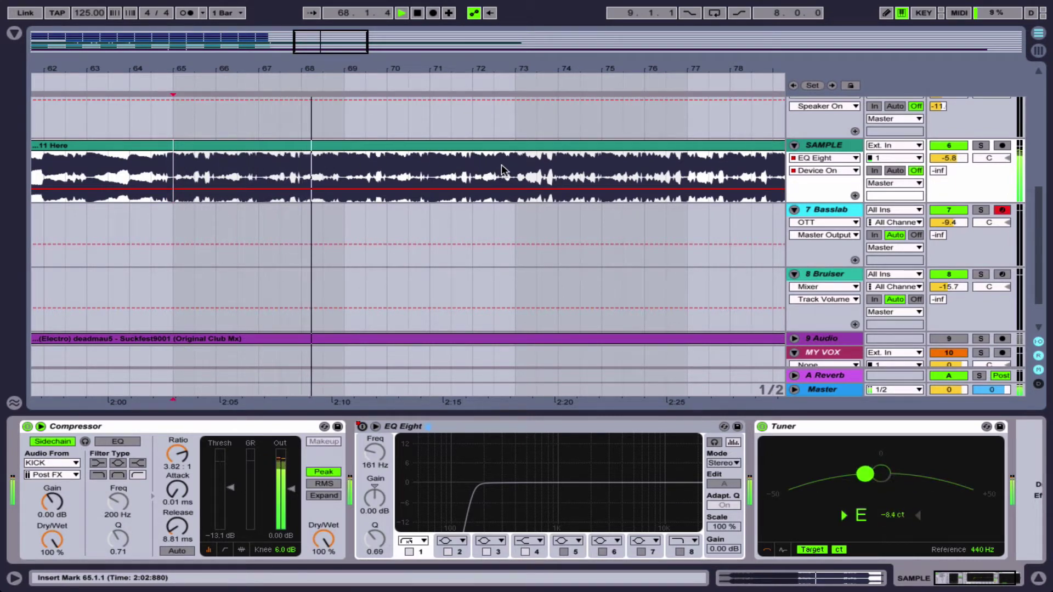
left_click(518, 173)
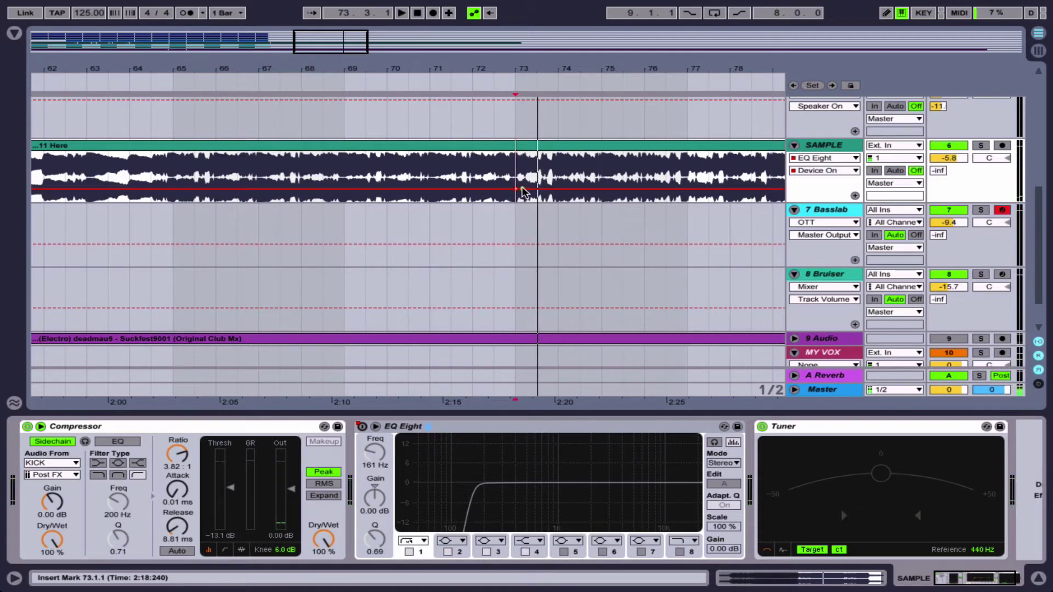
- Raise the Device On automation after bar 73 to on and fine-tune the breakpoint
left_click_drag(521, 189, 521, 164)
left_click_drag(523, 61, 524, 63)
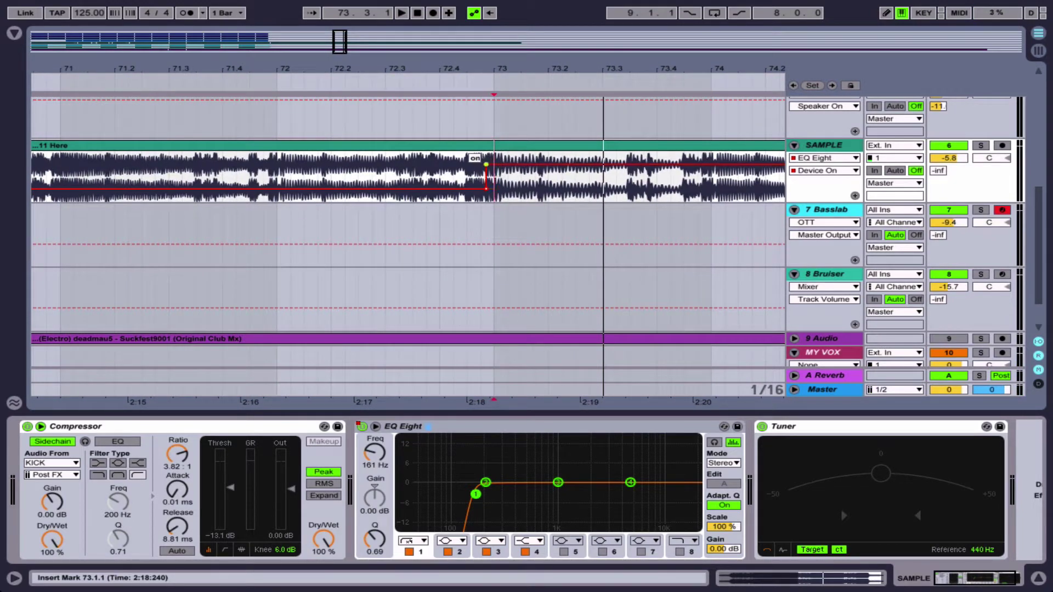
left_click_drag(500, 67, 500, 83)
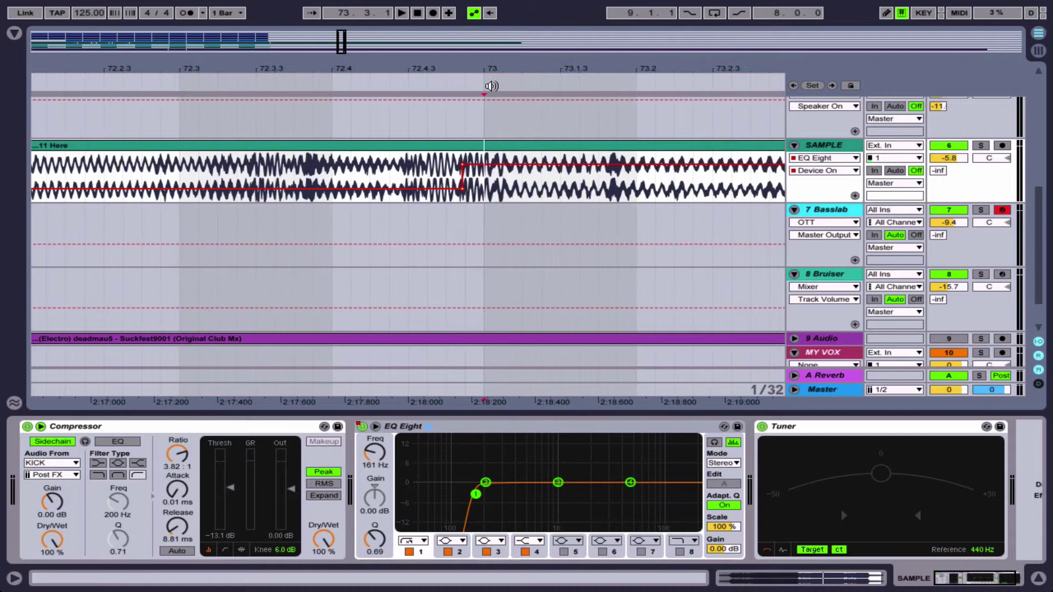
left_click(482, 178)
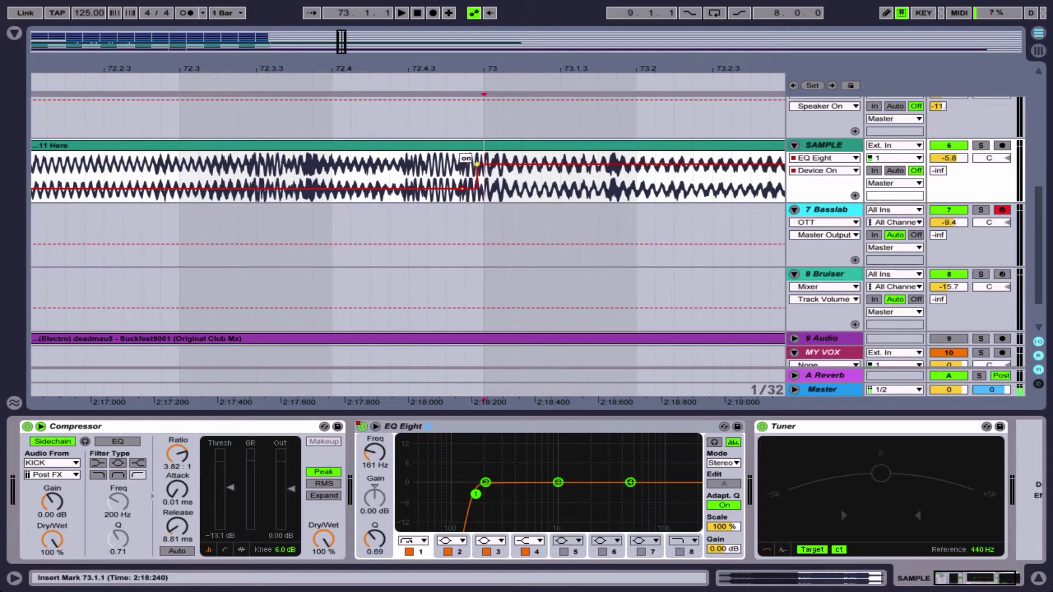
mouse_move(476, 165)
left_mouse_down()
mouse_move(486, 165)
mouse_move(477, 164)
left_mouse_up()
- Audition the span 72.4.2 to 73.1.2, then zoom out to bars 49–103
left_click(370, 119)
left_click(367, 164)
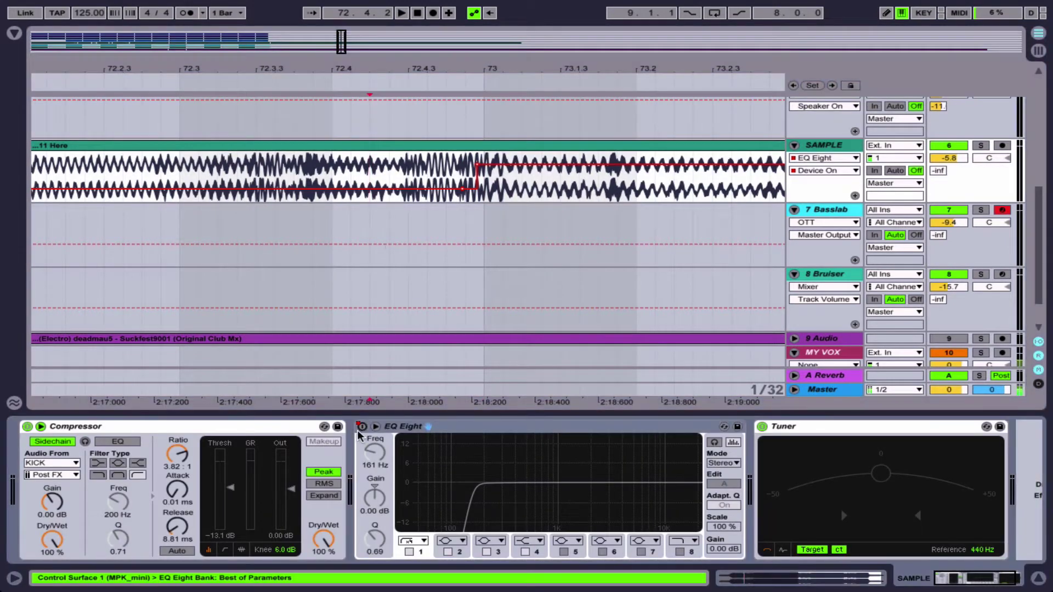
left_click_drag(377, 163, 504, 183)
left_click(504, 183)
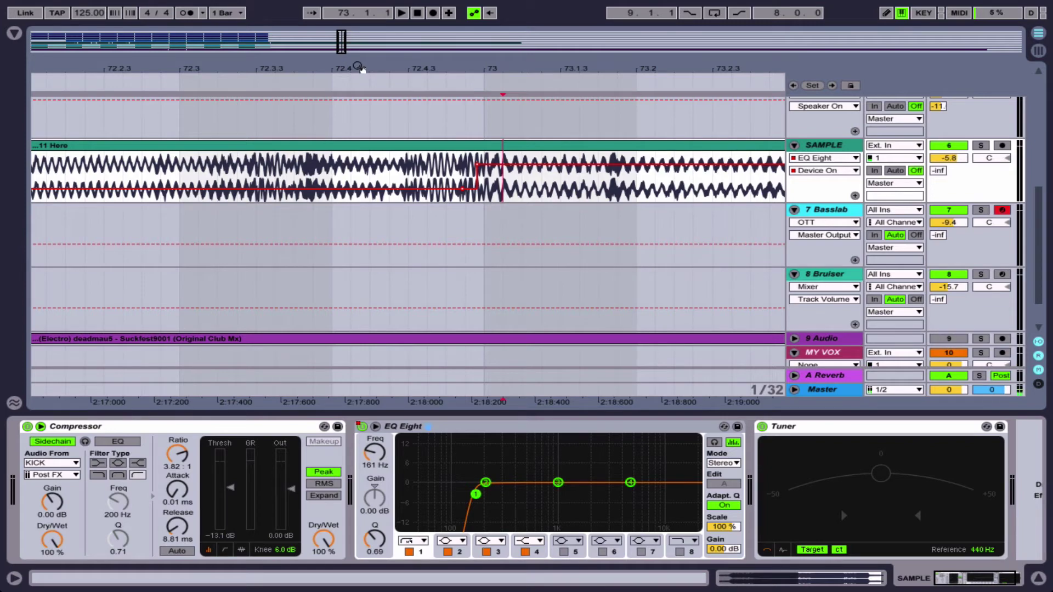
left_click_drag(359, 67, 359, 11)
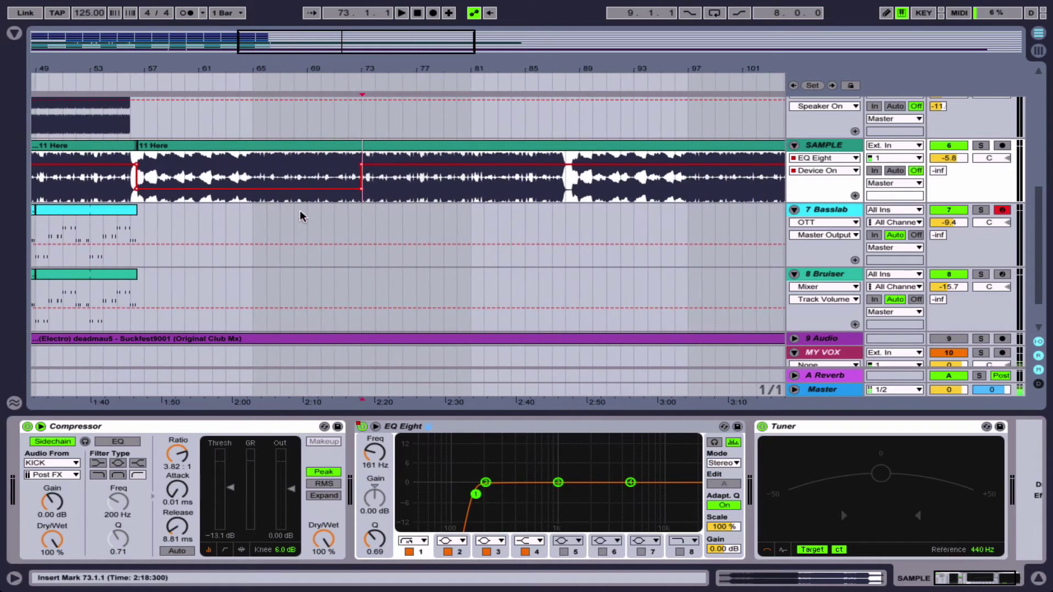
- Select the drum clips spanning bars 25 to 56
scroll(208, 222, "left", 5)
scroll(208, 222, "up", 3)
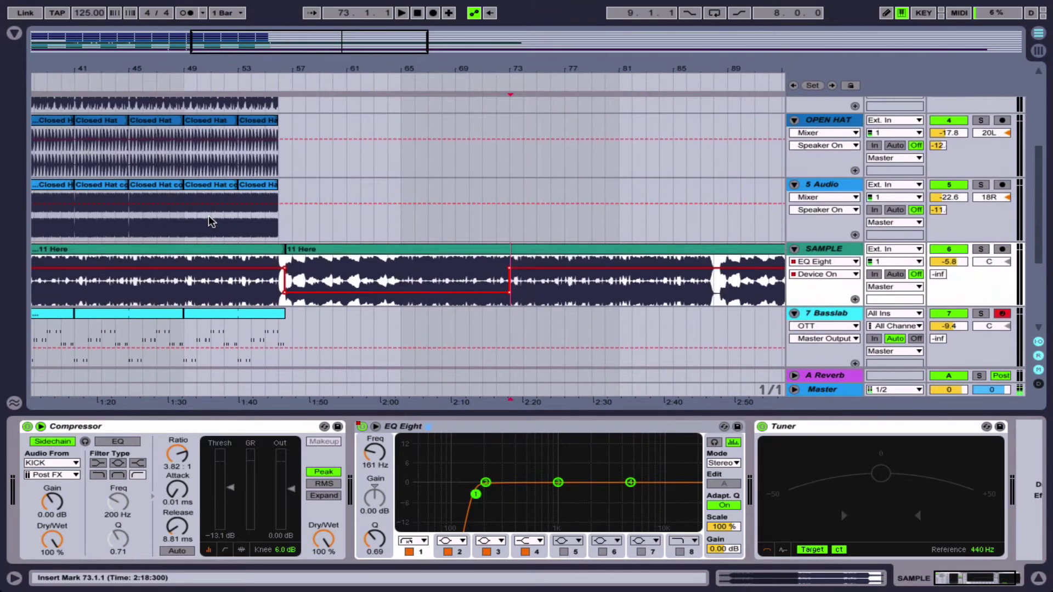
left_click(273, 198)
scroll(270, 192, "up", 4)
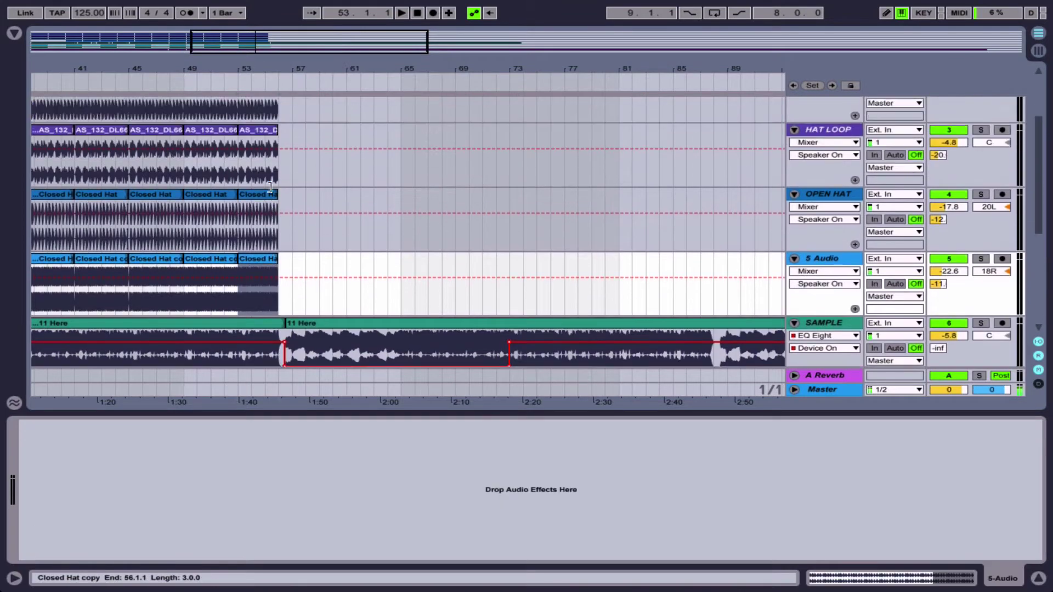
left_click(259, 149)
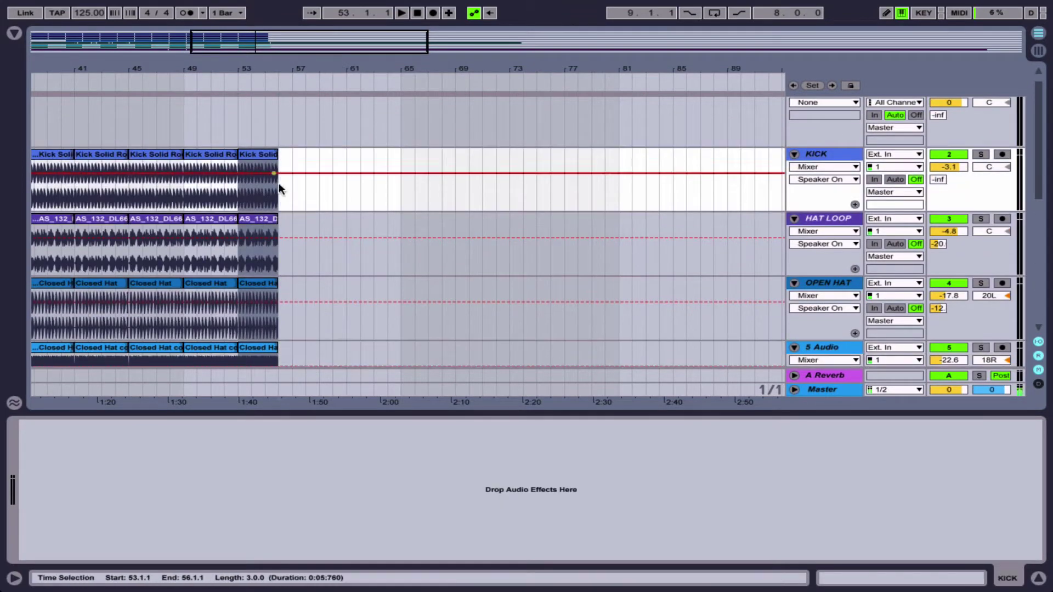
scroll(285, 192, "down", 3)
scroll(287, 198, "down", 2)
scroll(286, 198, "right", 10)
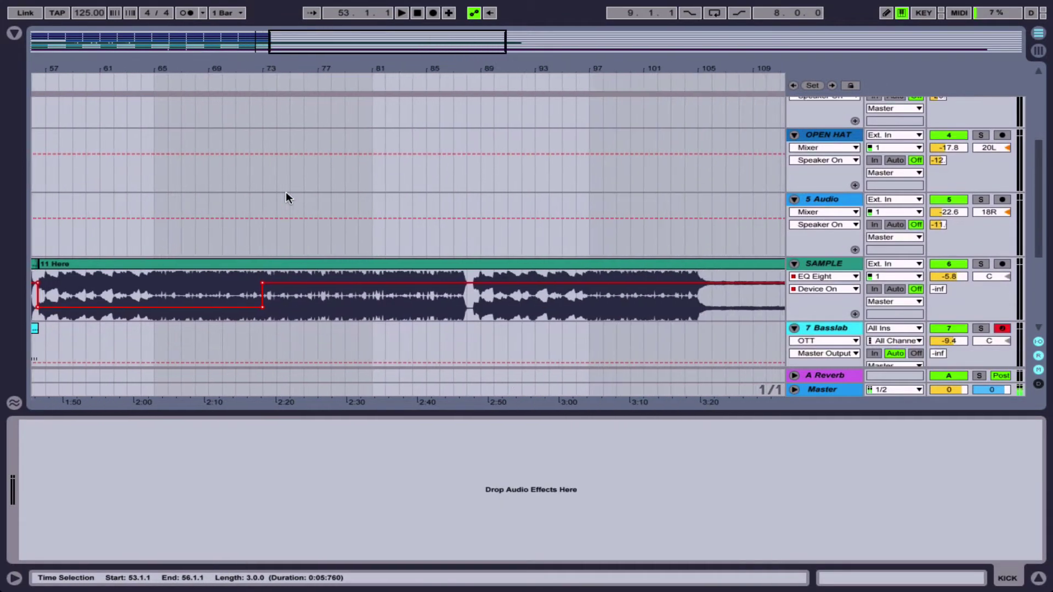
scroll(404, 225, "left", 12)
scroll(405, 226, "down", 1)
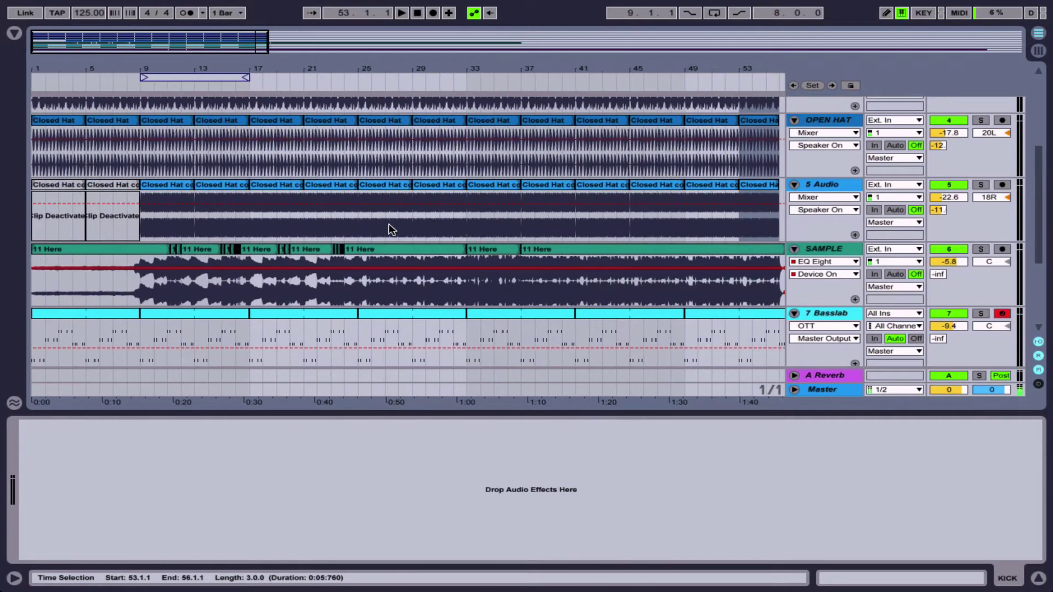
scroll(436, 225, "right", 3)
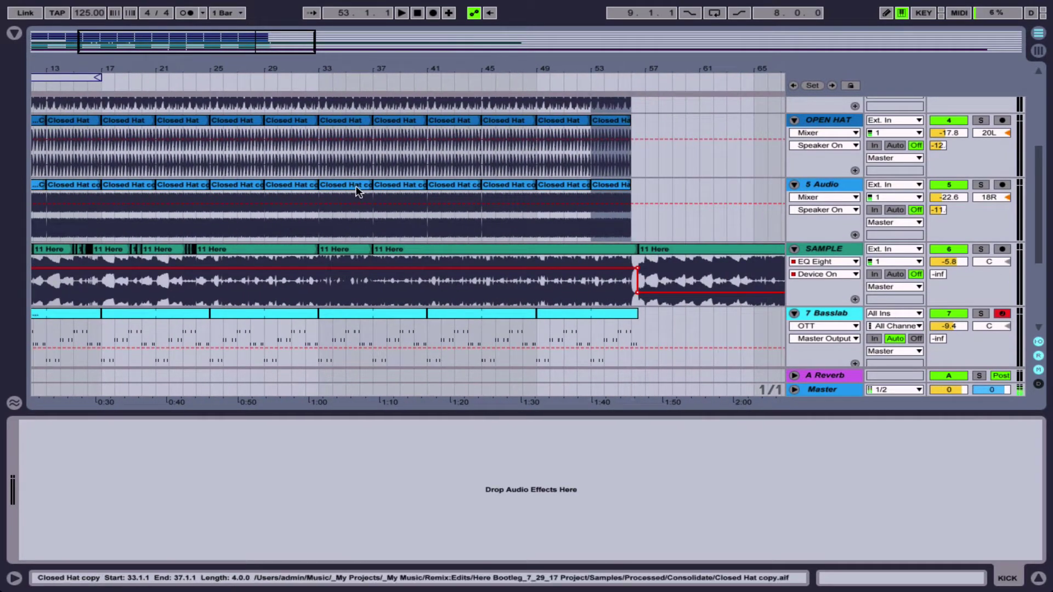
left_click(244, 186)
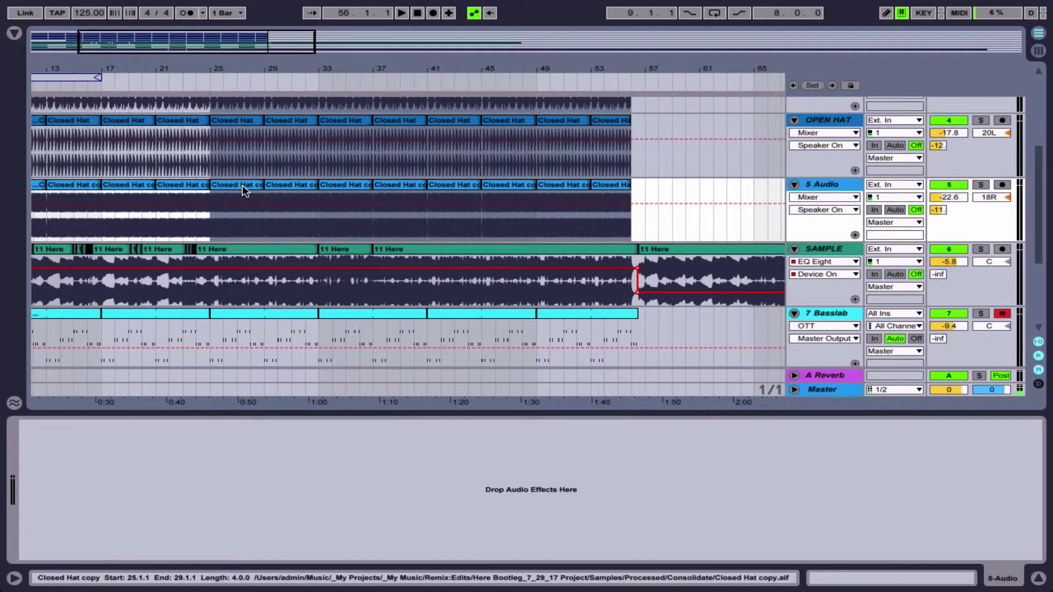
- Paste the drum section at bar 73 and zoom out to check it
scroll(244, 189, "right", 7)
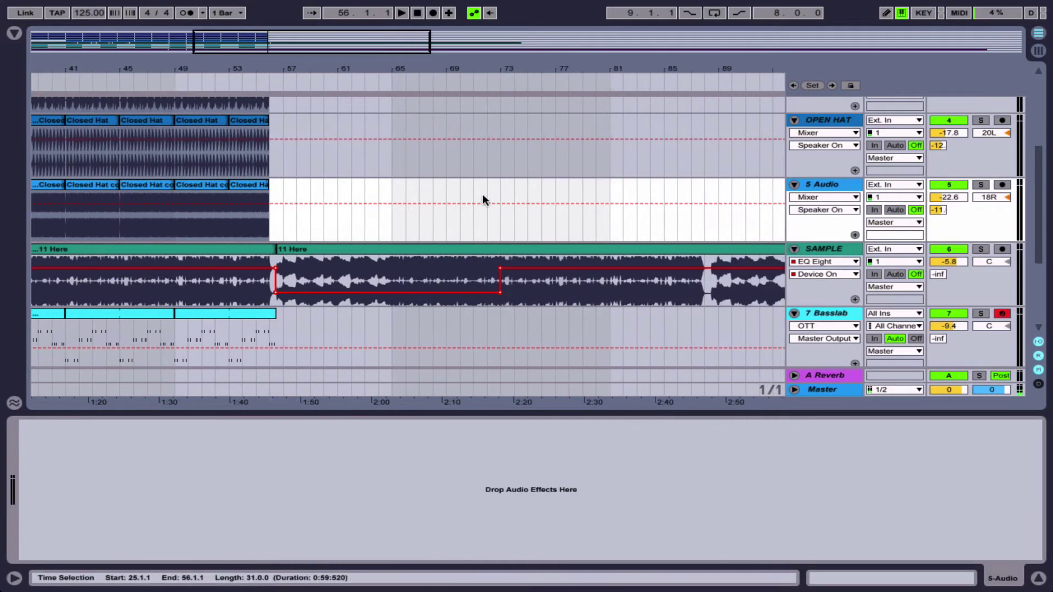
left_click(487, 188)
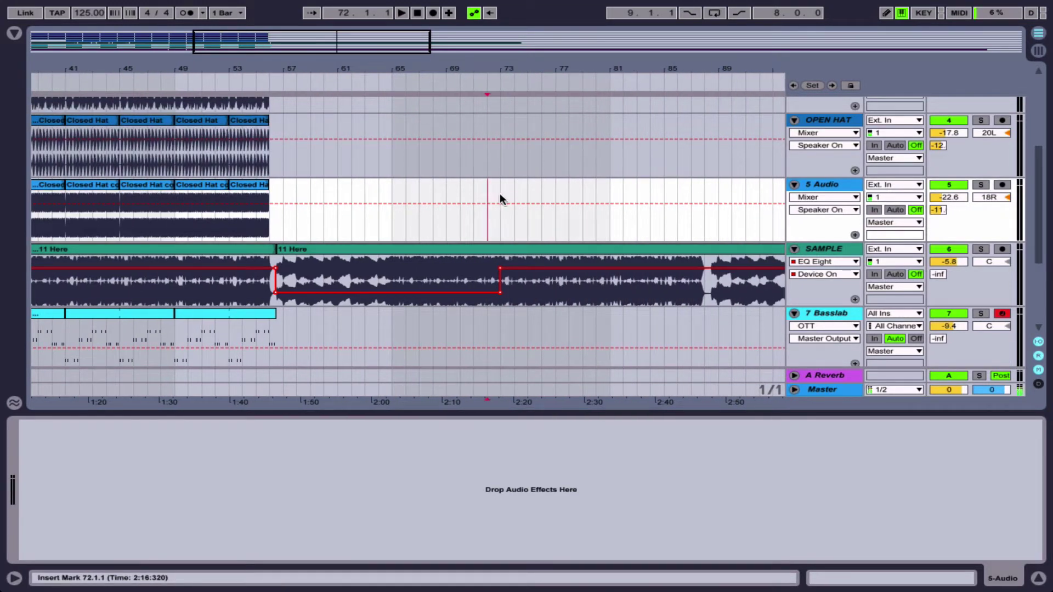
left_click_drag(500, 98, 499, 231)
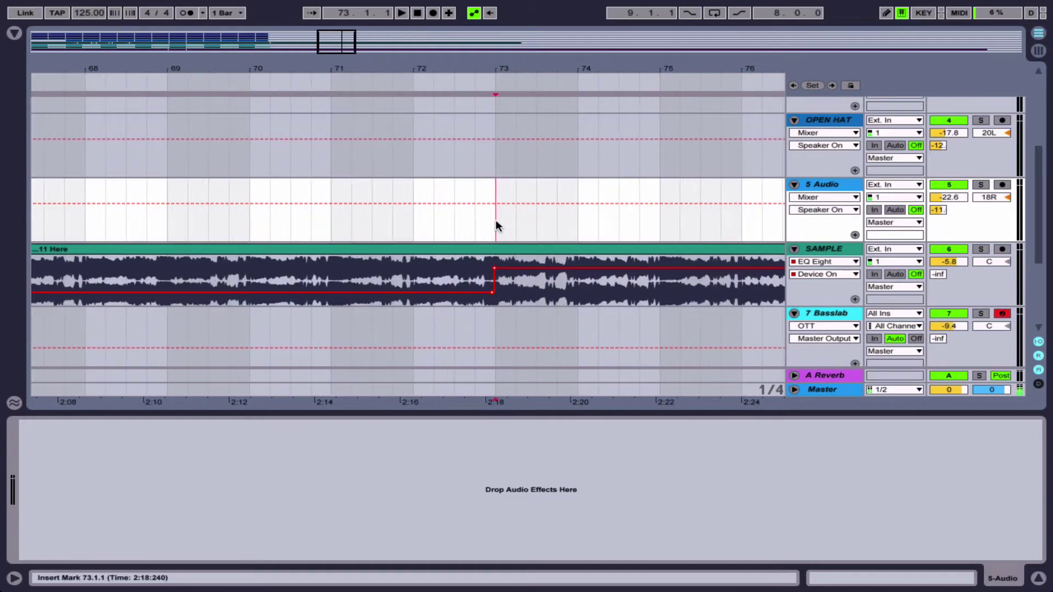
key("ctrl+v")
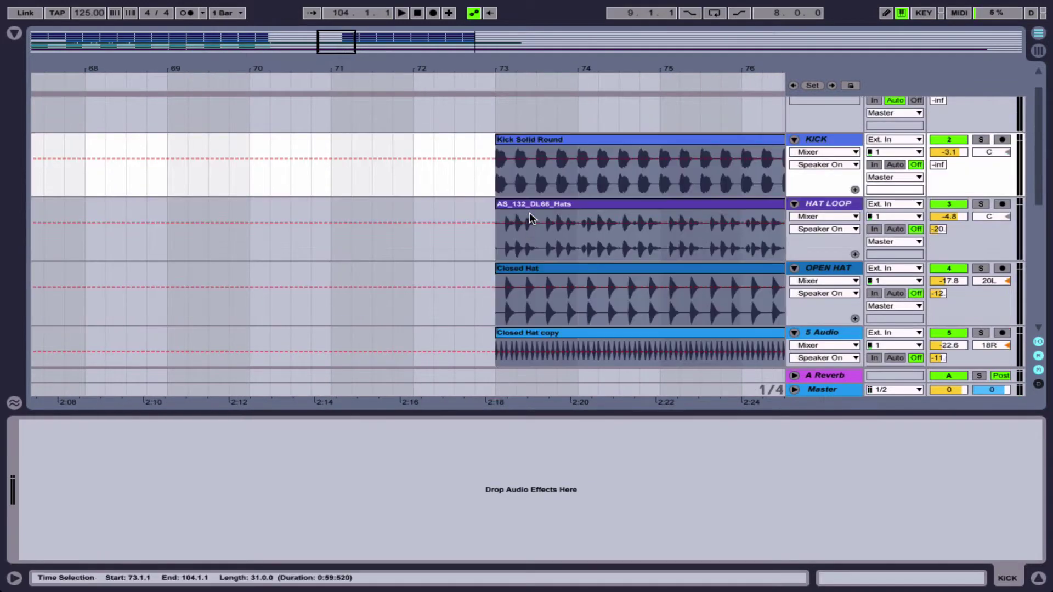
scroll(528, 212, "down", 3)
scroll(511, 226, "up", 5)
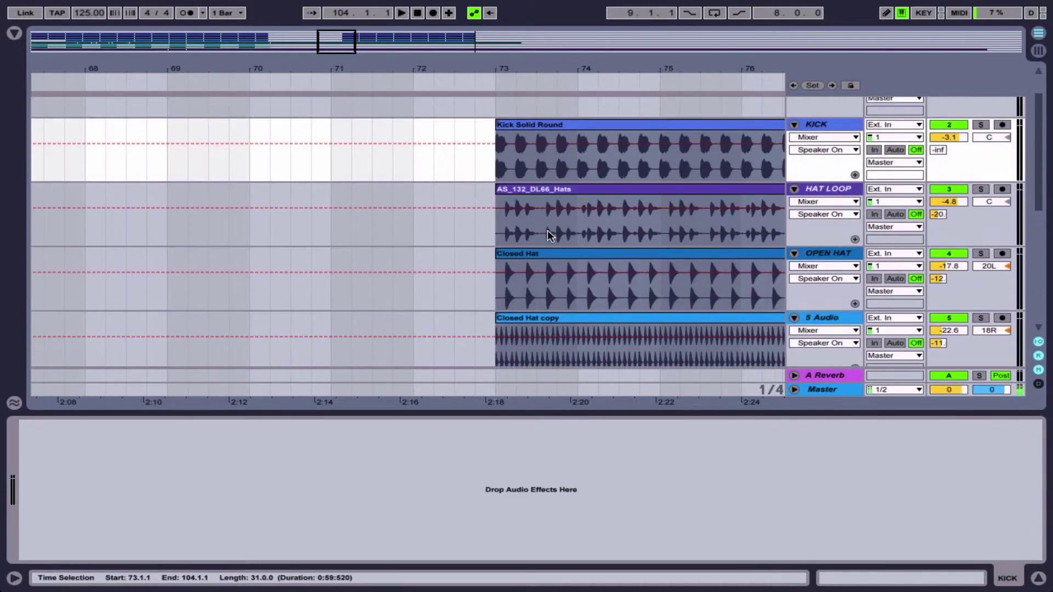
left_click_drag(489, 68, 484, 6)
- Select the final drum clips at bar 101 and duplicate them twice past bar 104
scroll(544, 198, "right", 5)
scroll(544, 197, "down", 4)
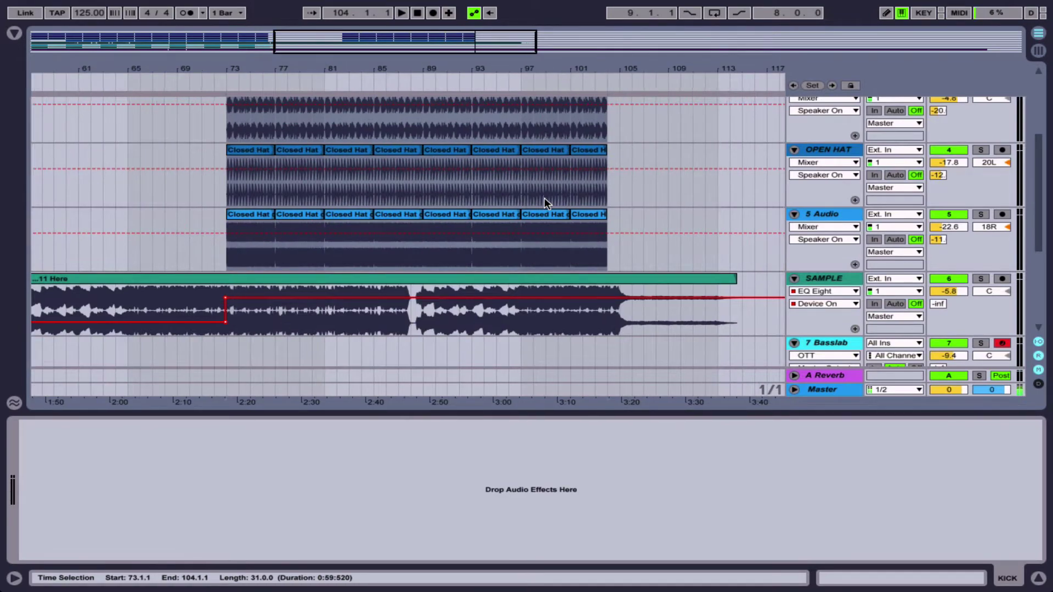
scroll(544, 197, "up", 3)
scroll(544, 199, "down", 3)
scroll(544, 198, "right", 3)
scroll(562, 243, "left", 1)
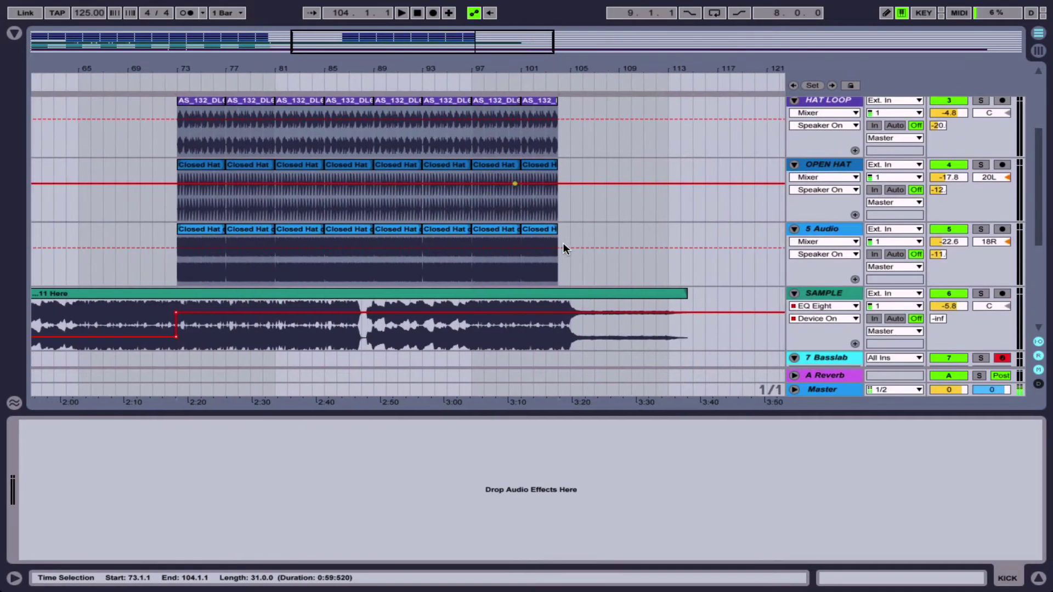
left_click(199, 234)
left_click(536, 231, "shift")
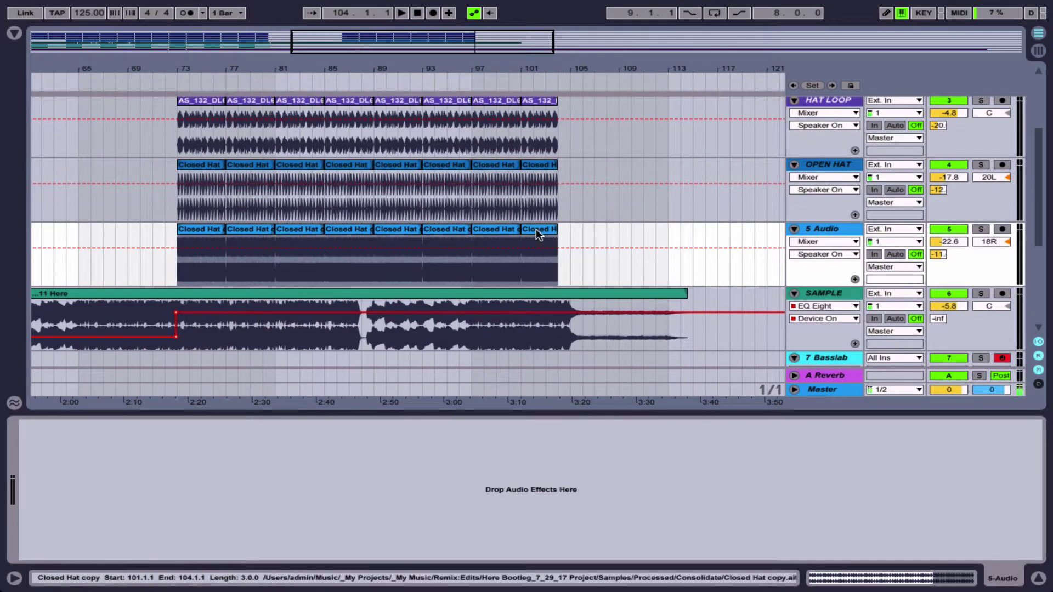
left_click(492, 227)
left_click(536, 229)
scroll(536, 228, "up", 3)
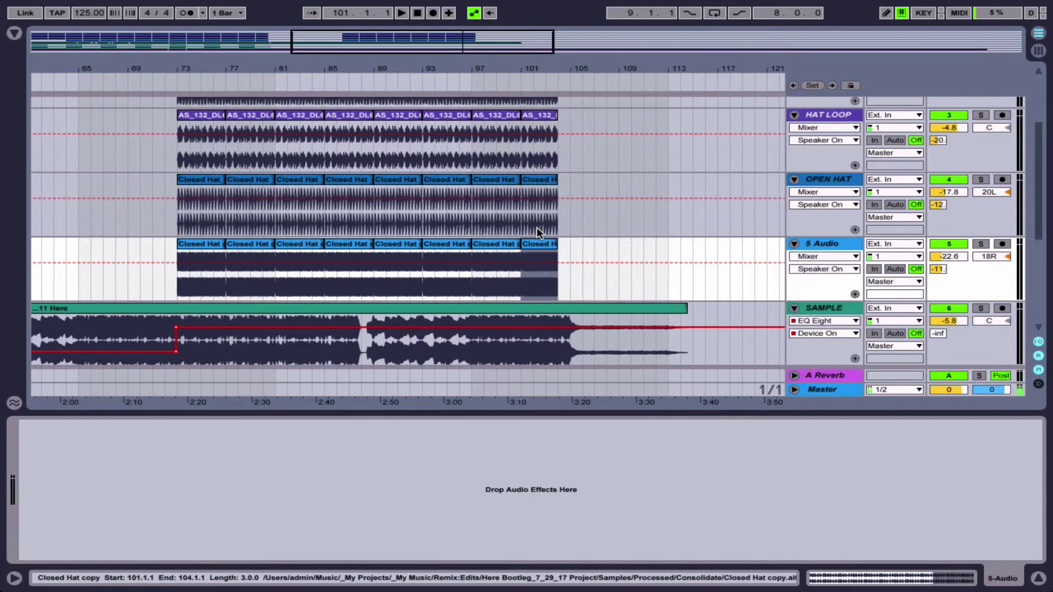
left_click(542, 111, "shift")
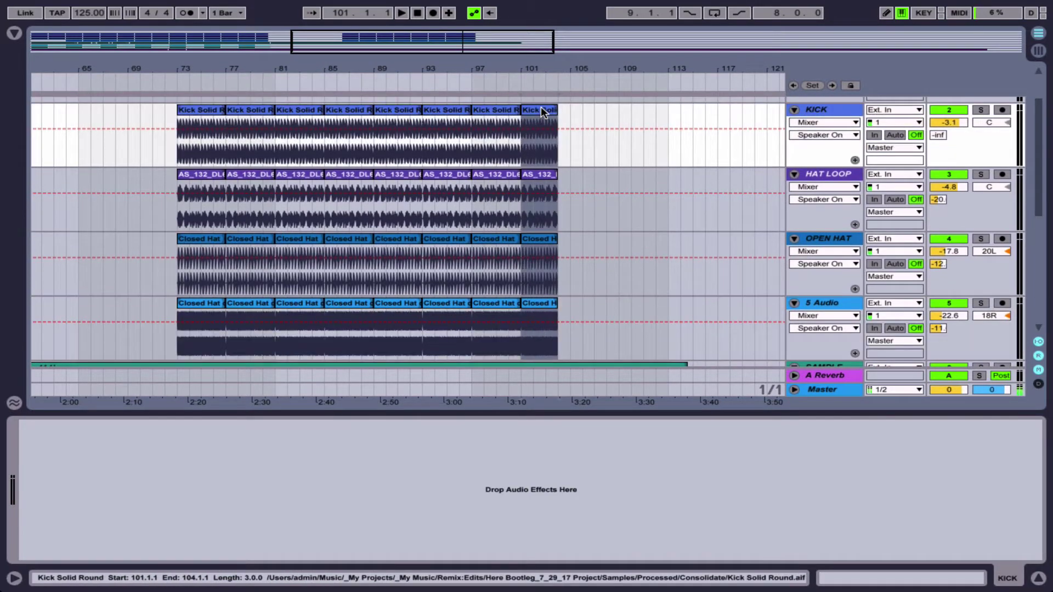
key("ctrl+d")
scroll(540, 108, "down", 3)
key("ctrl+d")
key("ctrl+d")
key("ctrl+d")
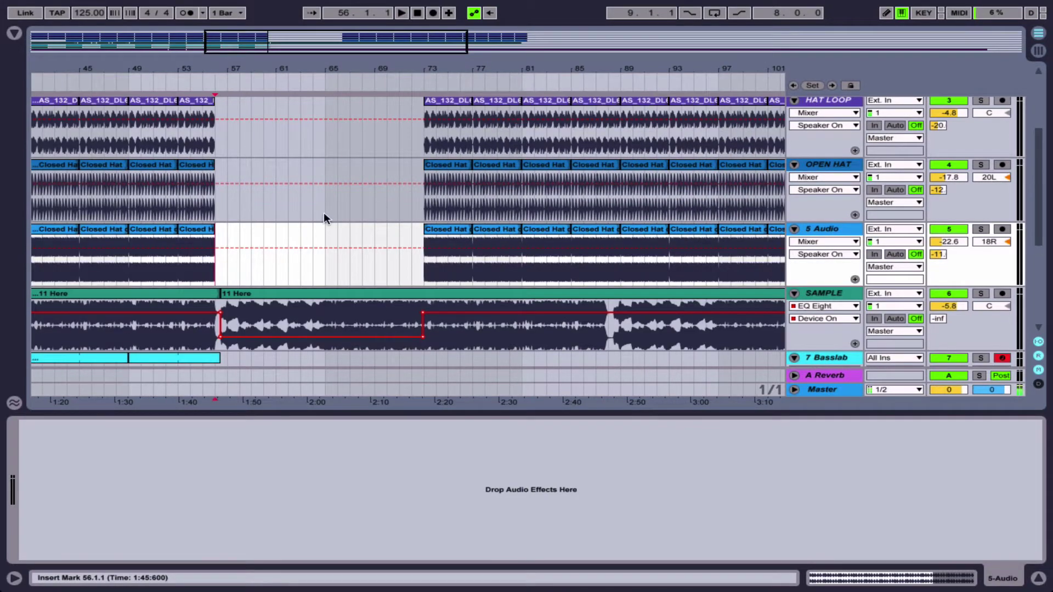
- Select bars 65 to 73 on 5 Audio and zoom in closely around bar 73
scroll(323, 213, "up", 3)
scroll(323, 212, "left", 1)
scroll(324, 213, "down", 2)
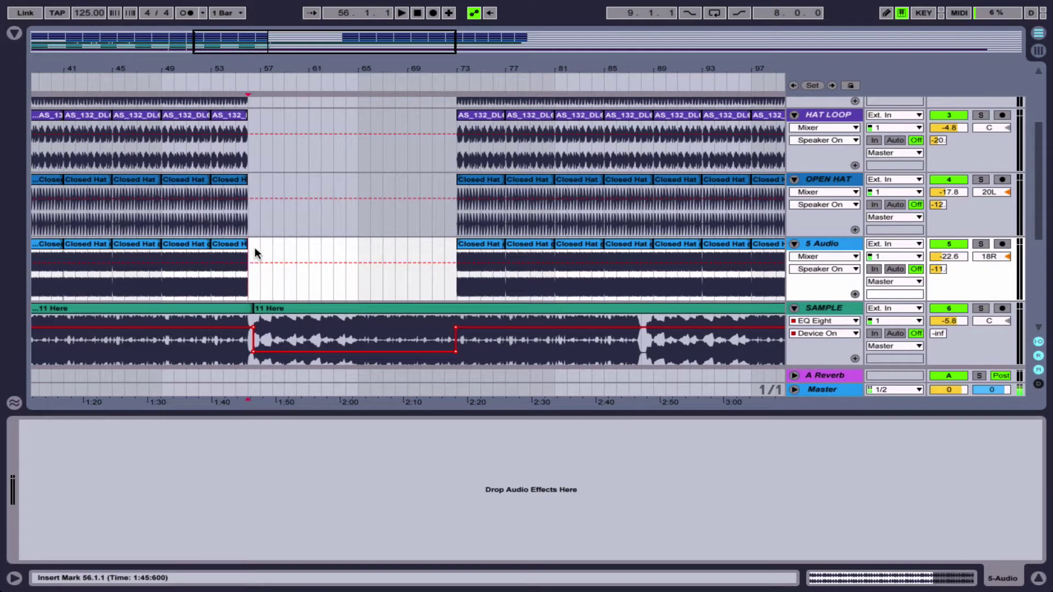
left_click(356, 275)
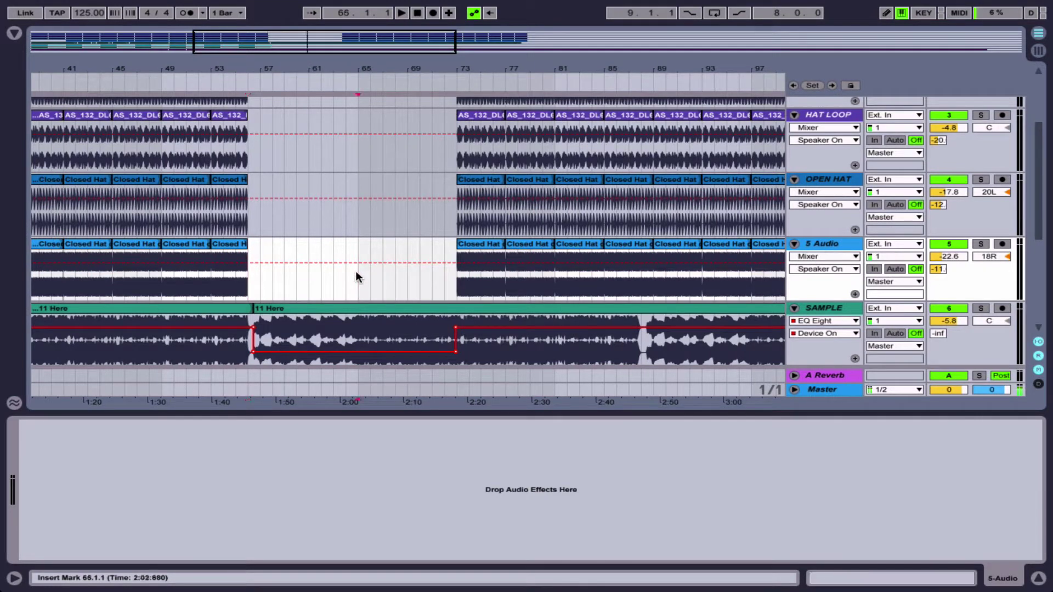
left_click_drag(356, 275, 457, 274)
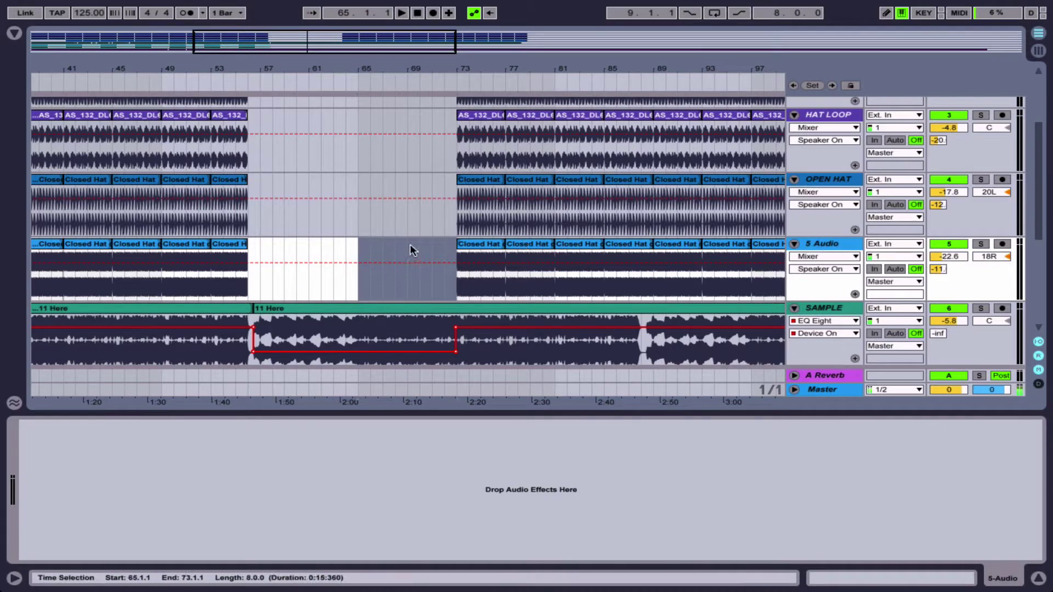
scroll(404, 242, "up", 5)
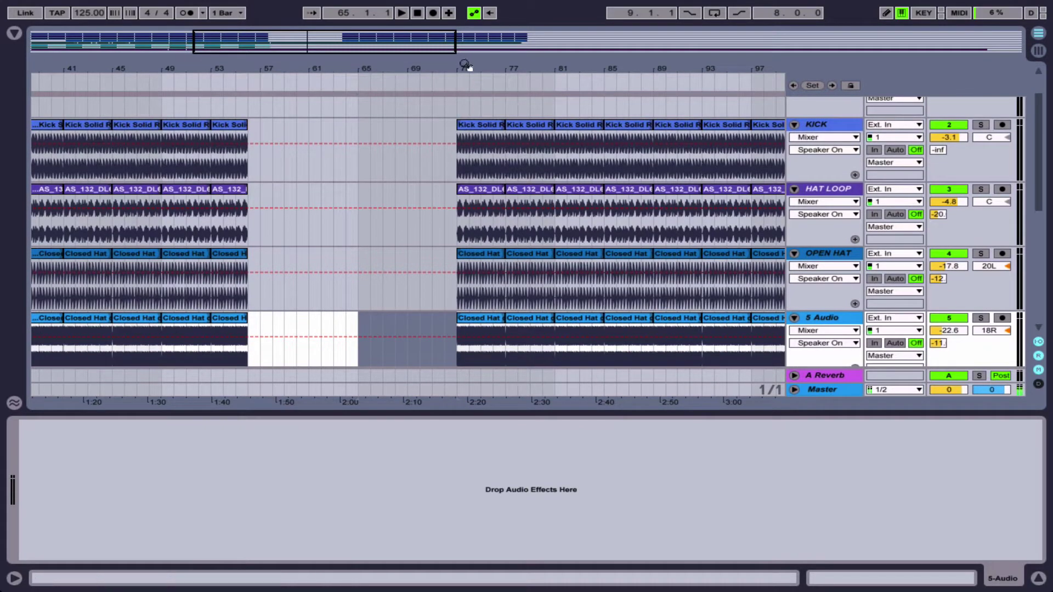
left_click_drag(465, 64, 434, 164)
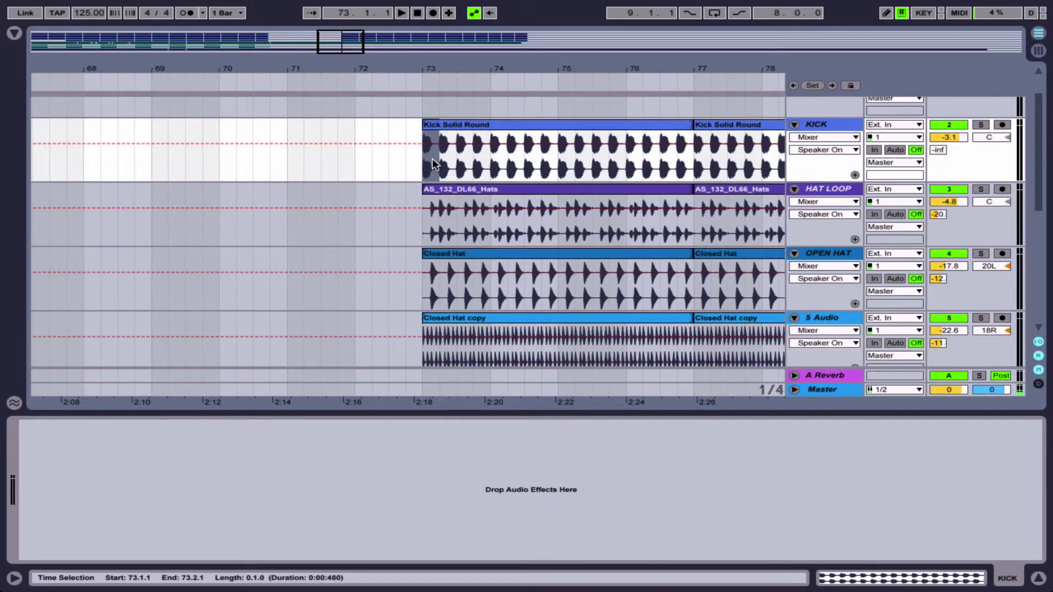
- Select a one-beat kick hit at bar 68 and zoom out to bars 55–77
scroll(432, 160, "left", 8)
left_click(316, 160)
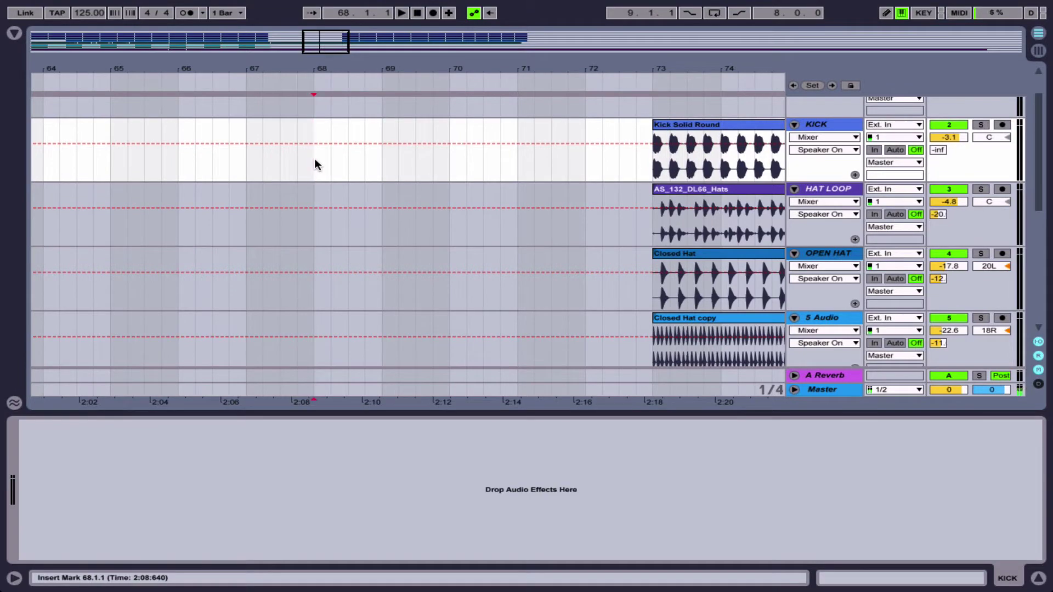
key("shift+Right")
scroll(314, 158, "down", 3)
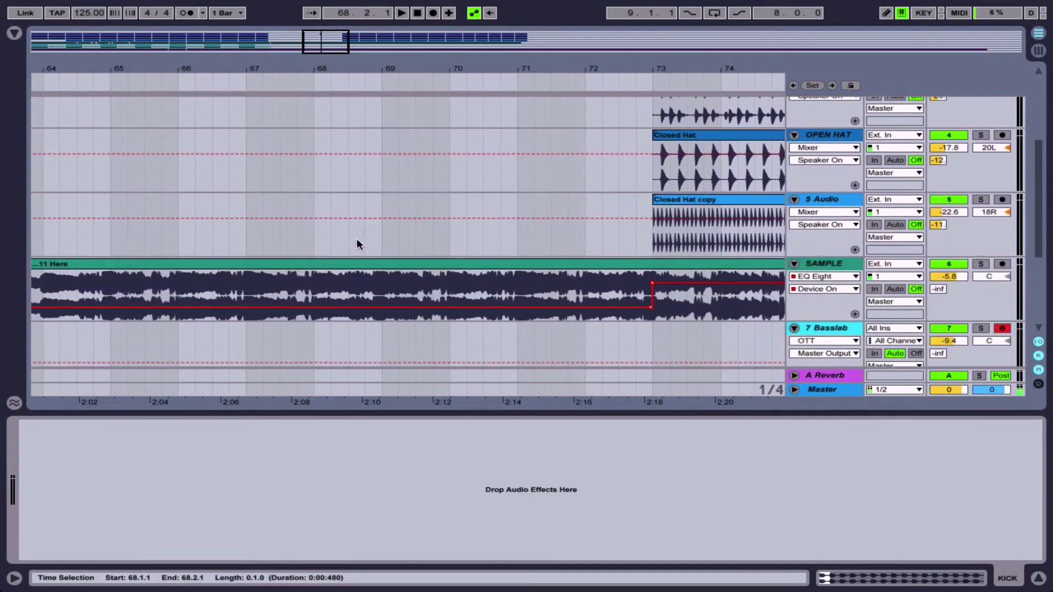
scroll(346, 268, "left", 2)
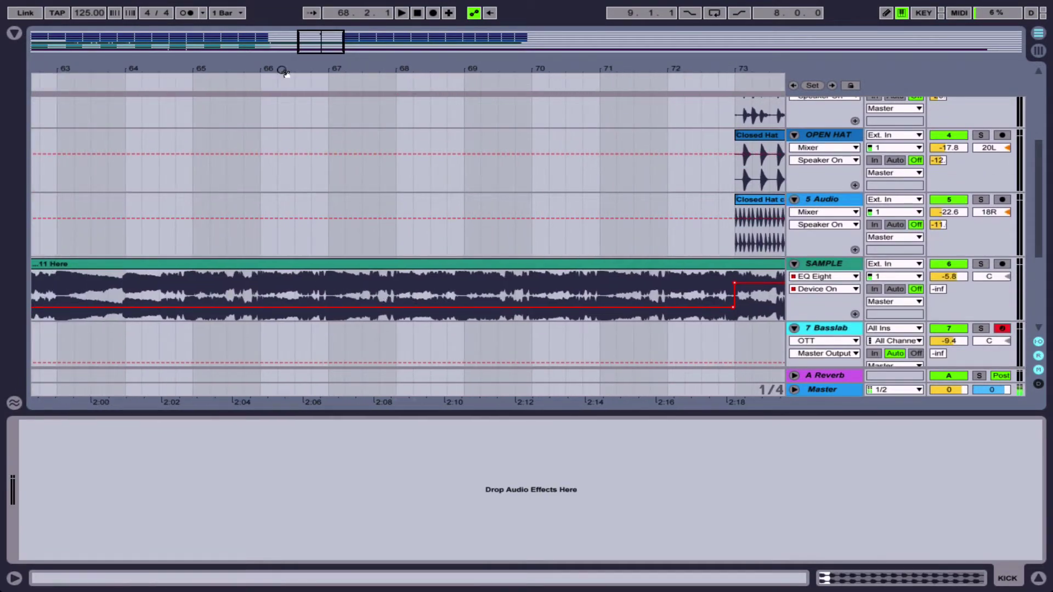
left_click_drag(280, 70, 274, 203)
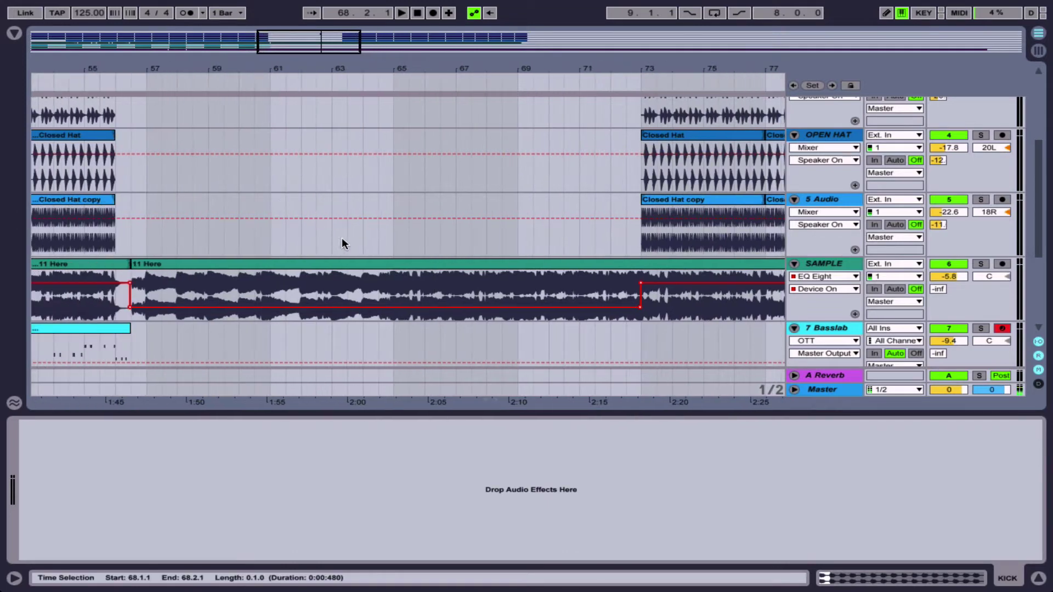
- Paste a single kick hit on the KICK track at bar 65 and audition it
left_click(396, 242)
scroll(394, 230, "up", 4)
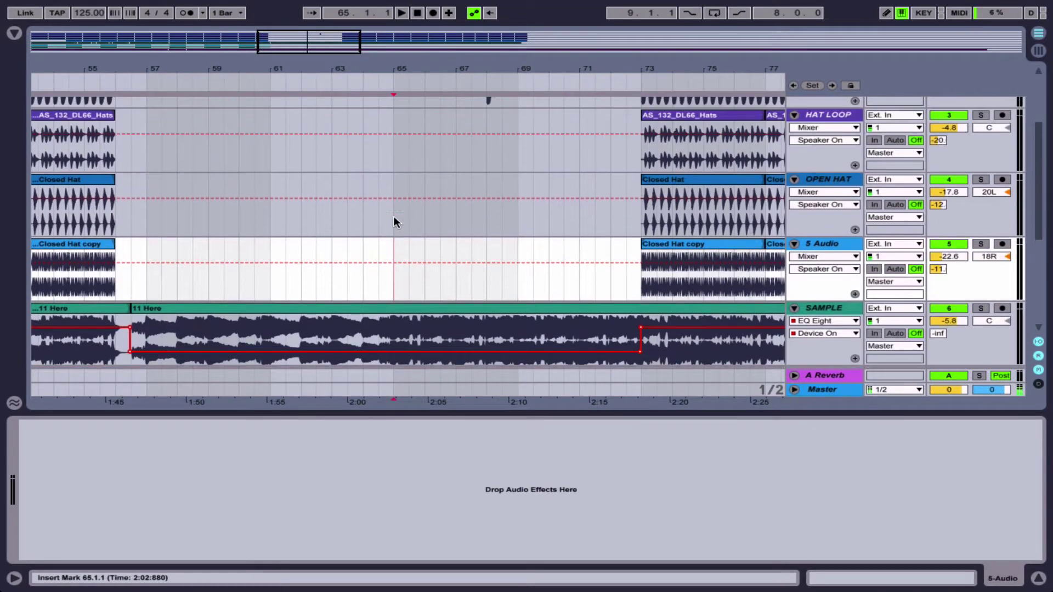
left_click(393, 151)
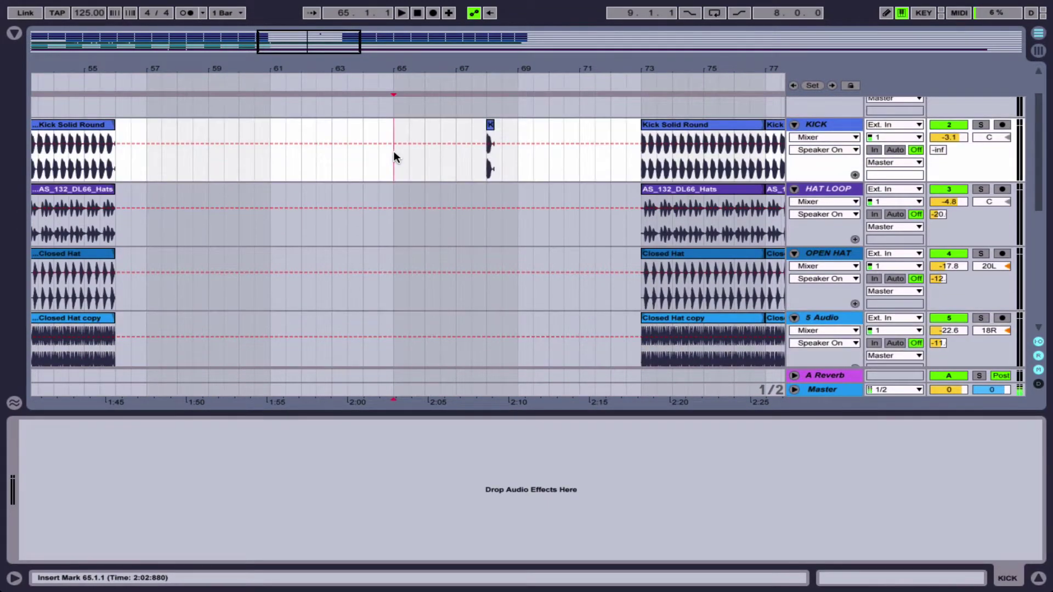
key("ctrl+v")
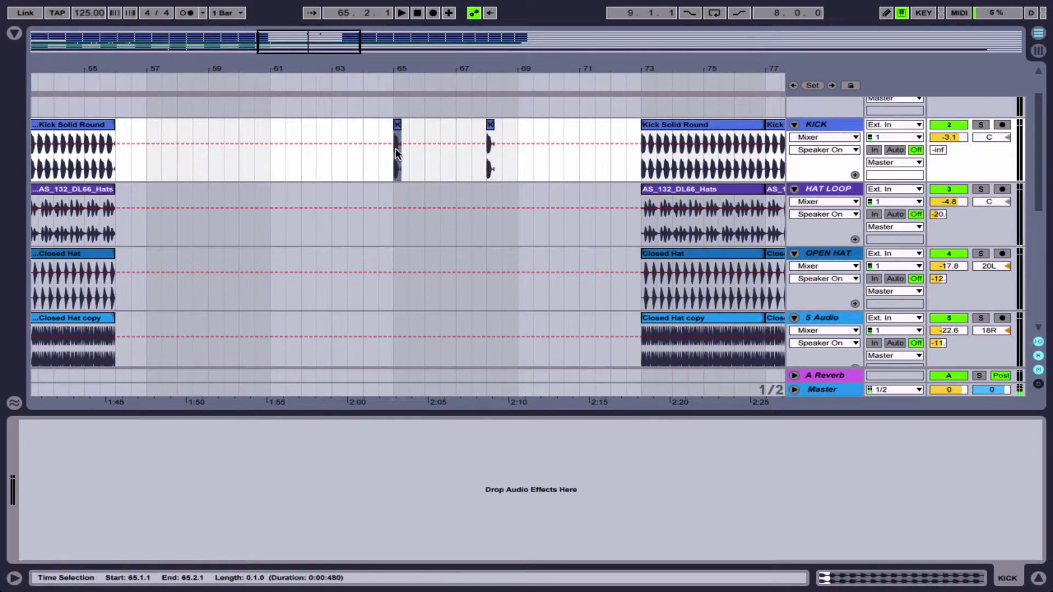
key("space")
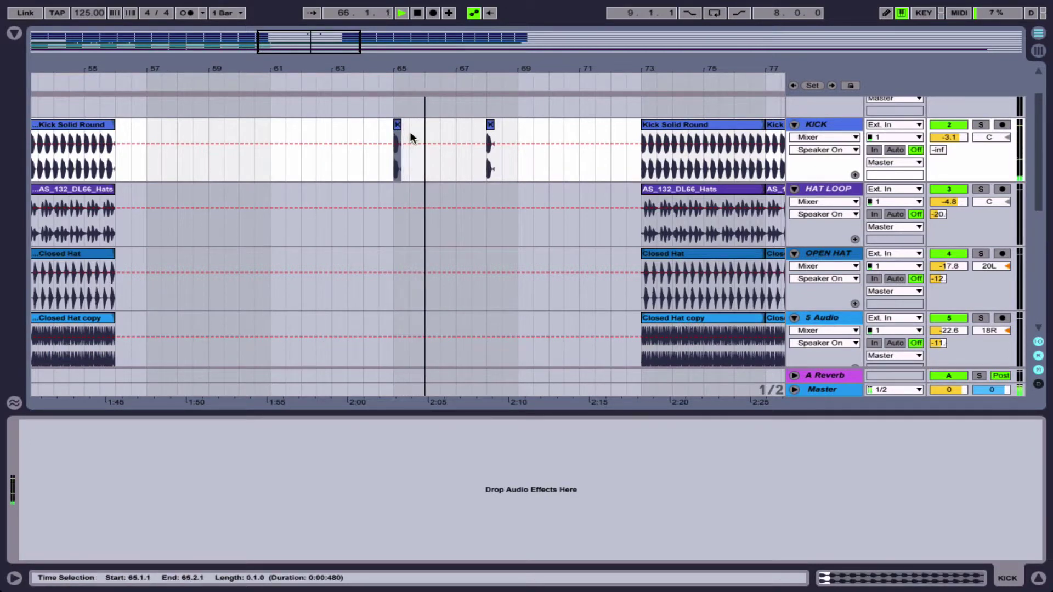
key("space")
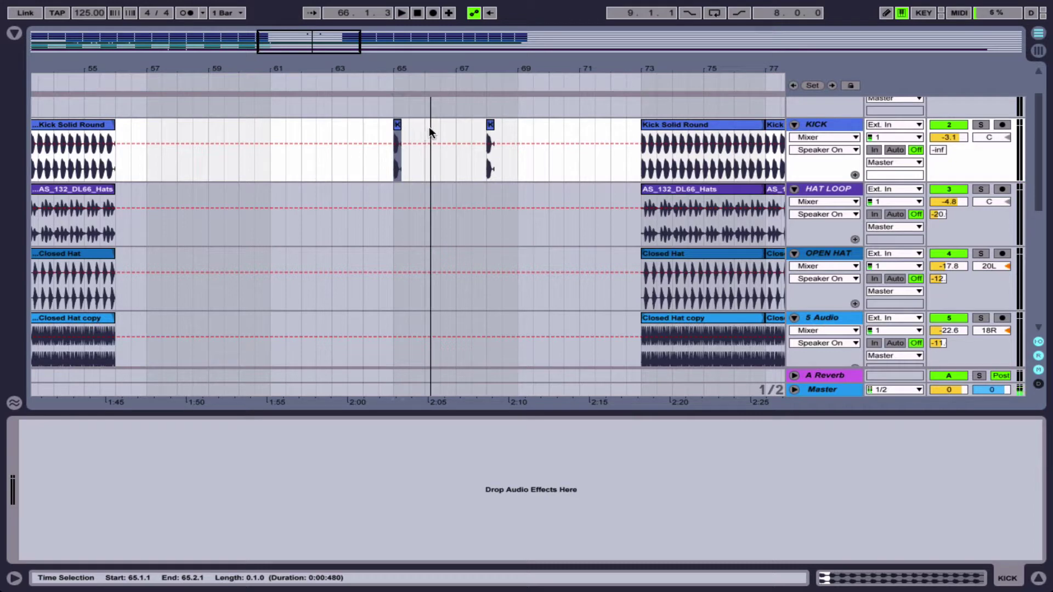
- Duplicate the kick hit across bars 66, 67 and 68, then select bars 65–69
left_click(397, 125)
key("ctrl+d")
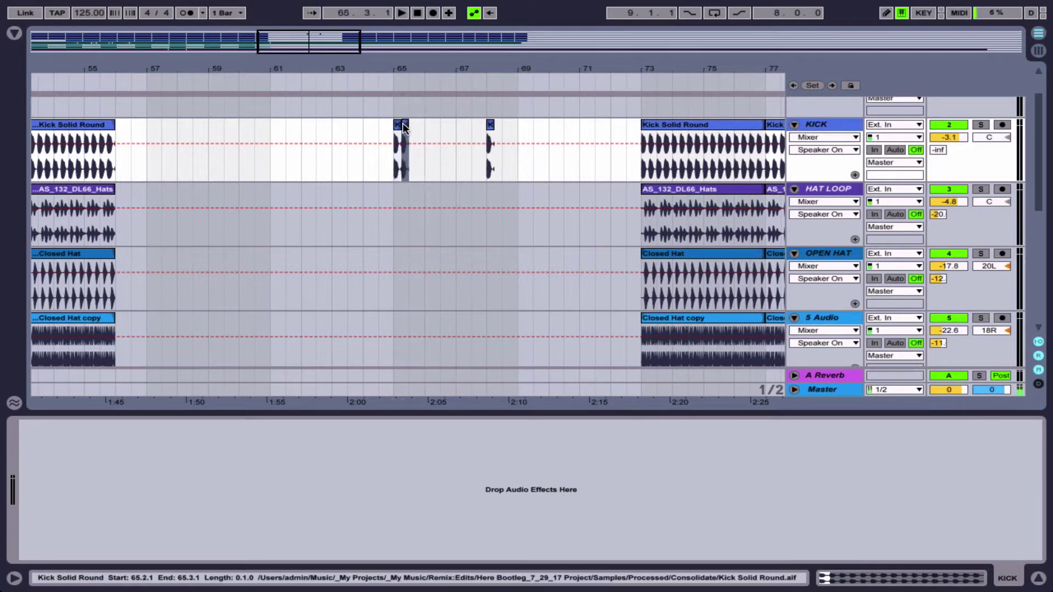
left_click_drag(405, 127, 463, 136)
key("ctrl+d")
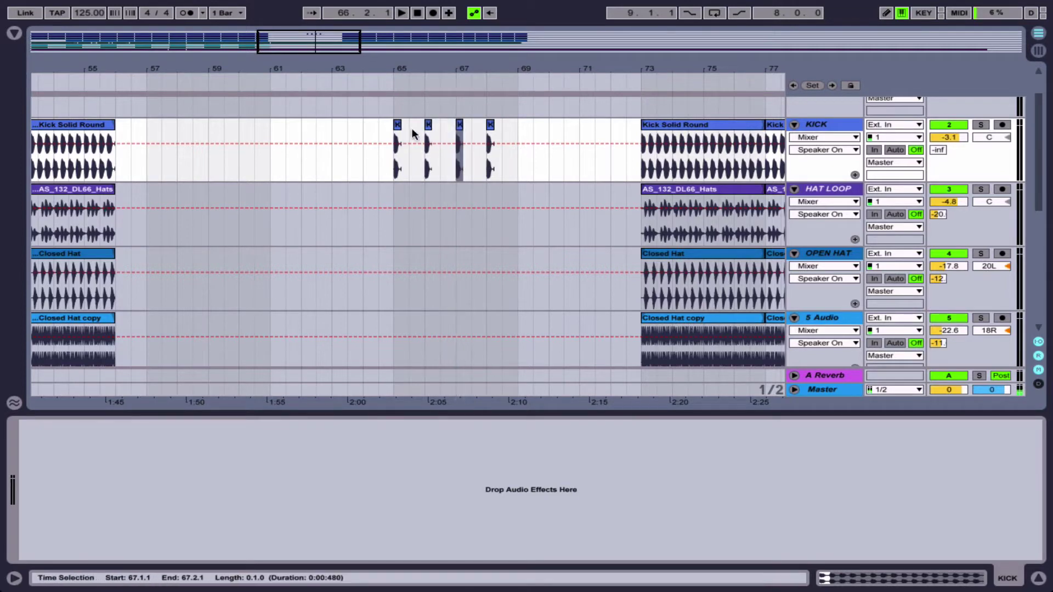
left_click(395, 140)
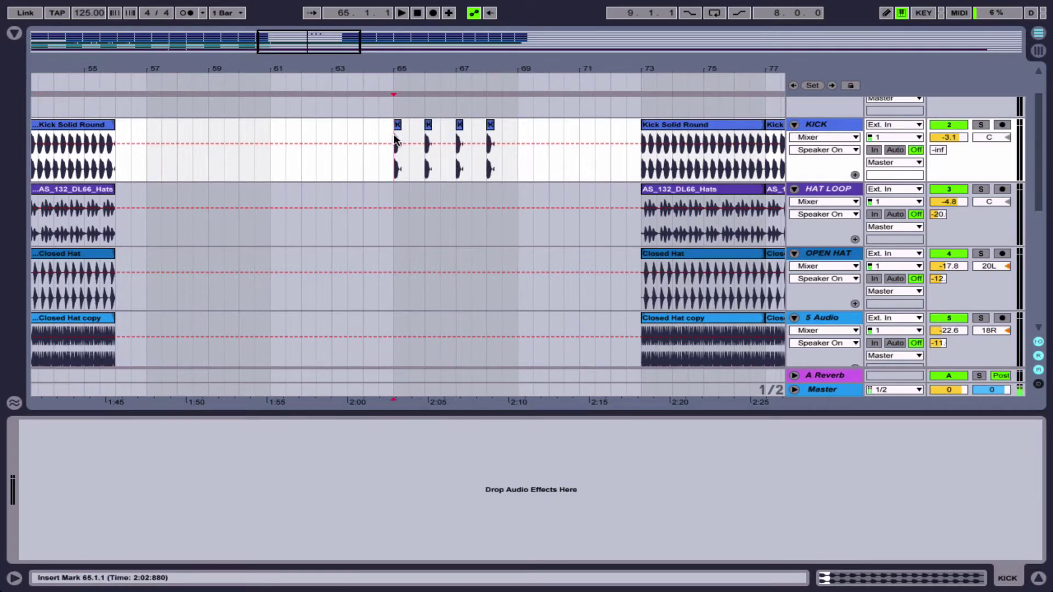
left_click_drag(394, 140, 527, 146)
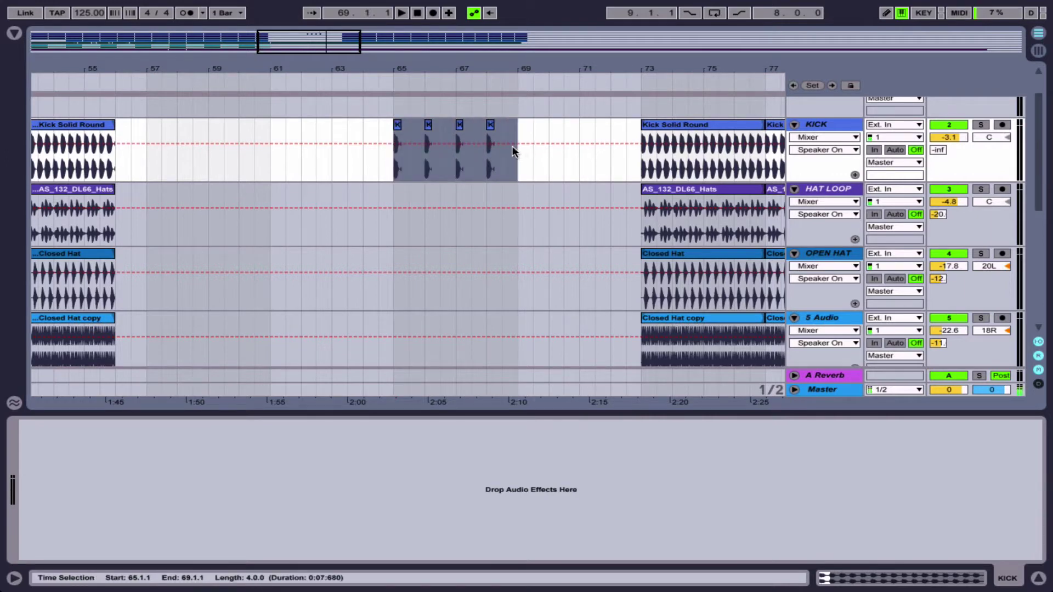
- Duplicate the four kick hits into bars 69–72 and play the build from bar 65
key("ctrl+d")
left_click(392, 159)
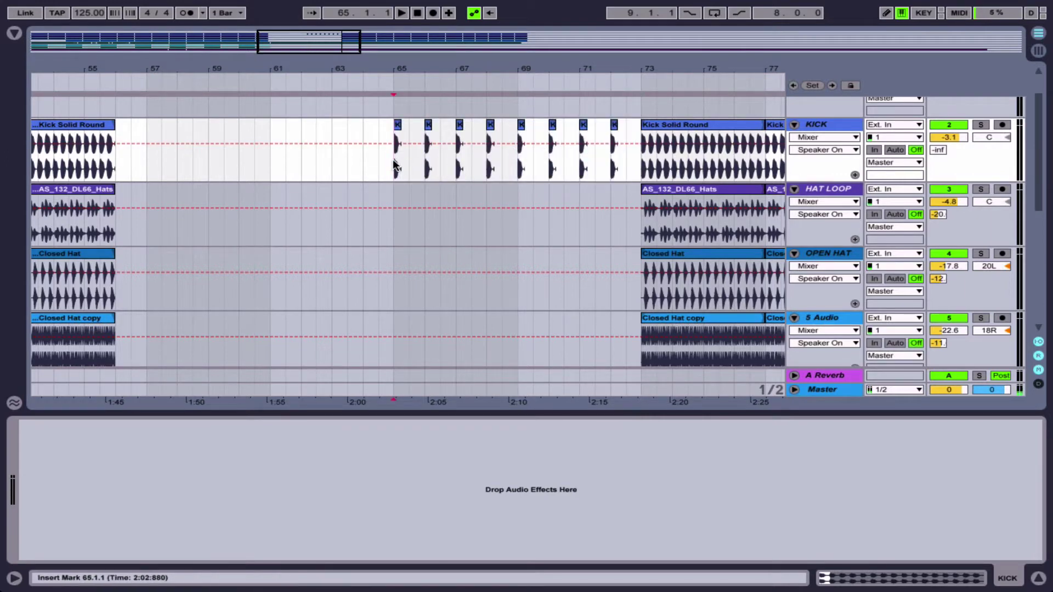
key("space")
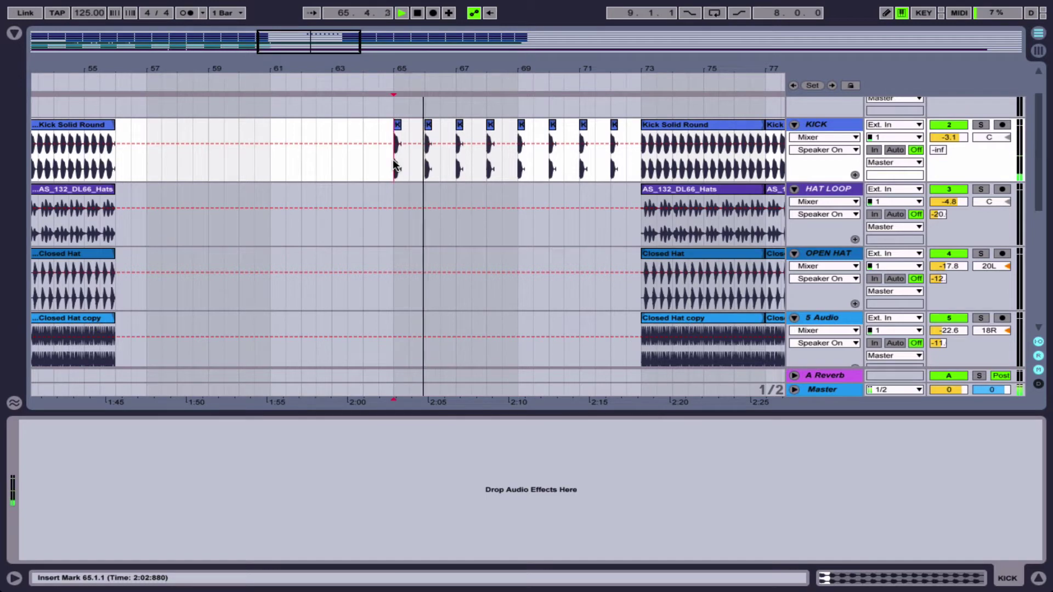
key("space")
- Zoom in on bars 64–68 and audition the hits from bar 66 and 65.4.1
left_click_drag(449, 70, 416, 94)
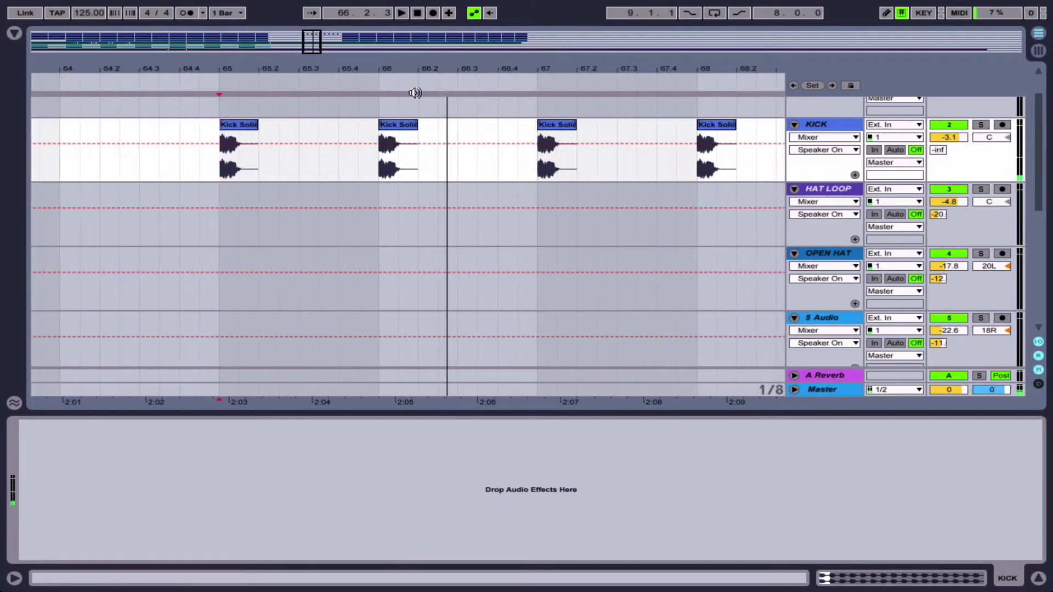
left_click(393, 124)
key("space")
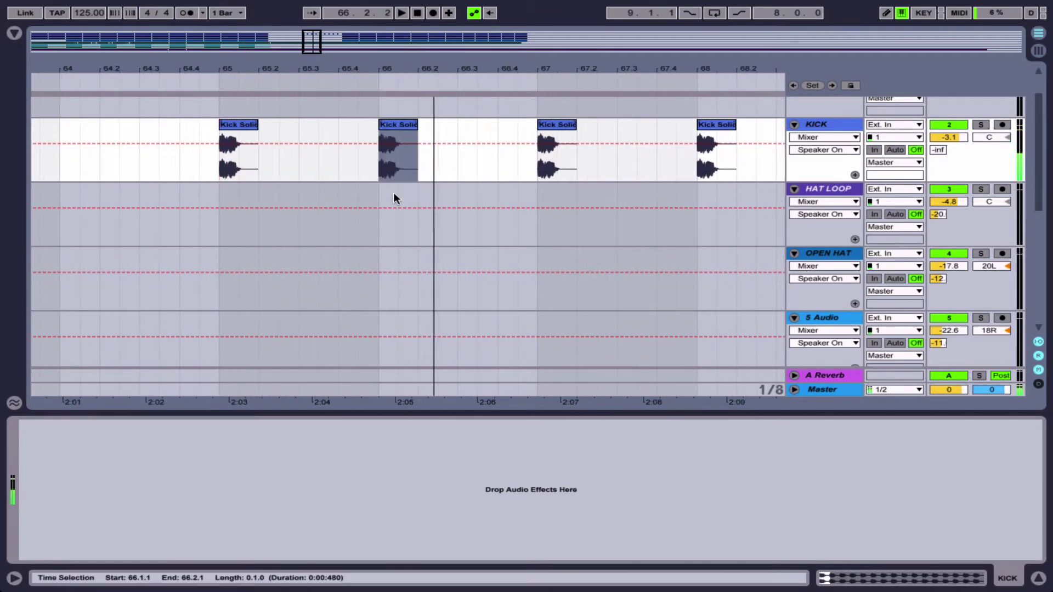
scroll(393, 192, "down", 3)
left_click(347, 133)
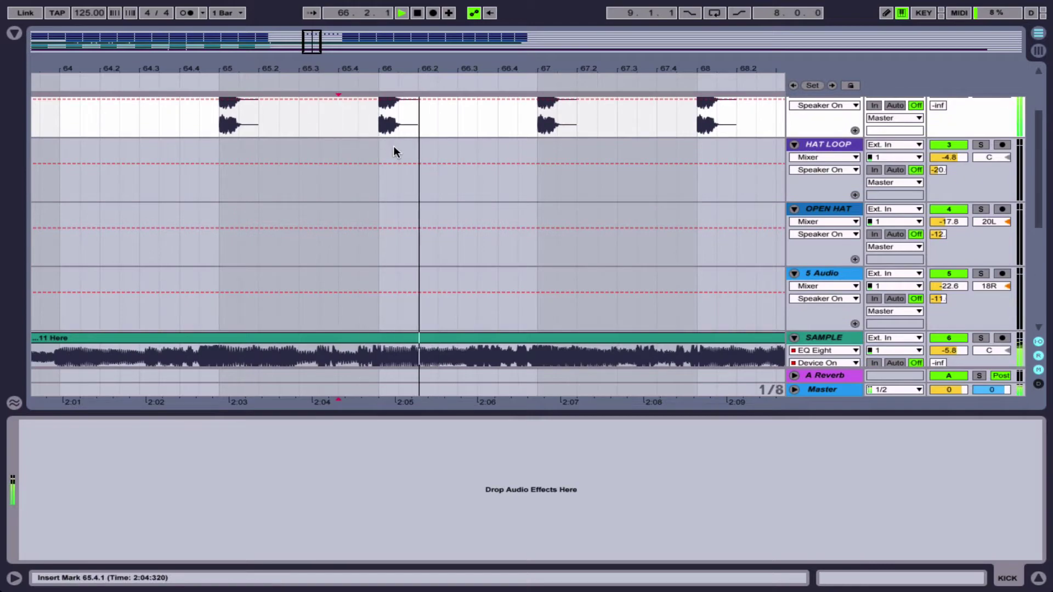
key("space")
- Open the 11 Here vocal clip in Clip View and navigate its waveform
double_click(570, 354)
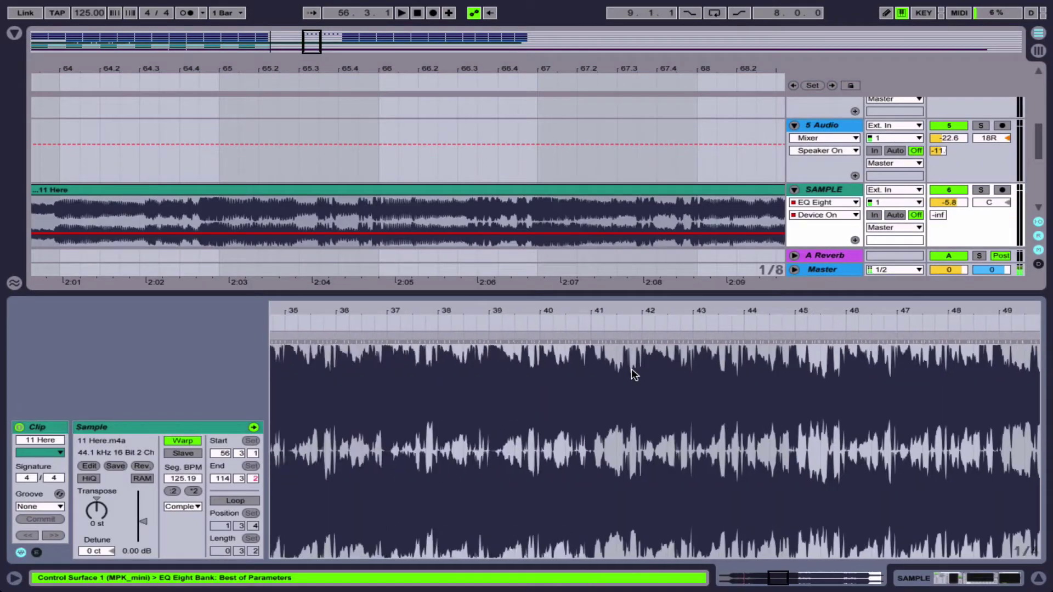
left_click(633, 373)
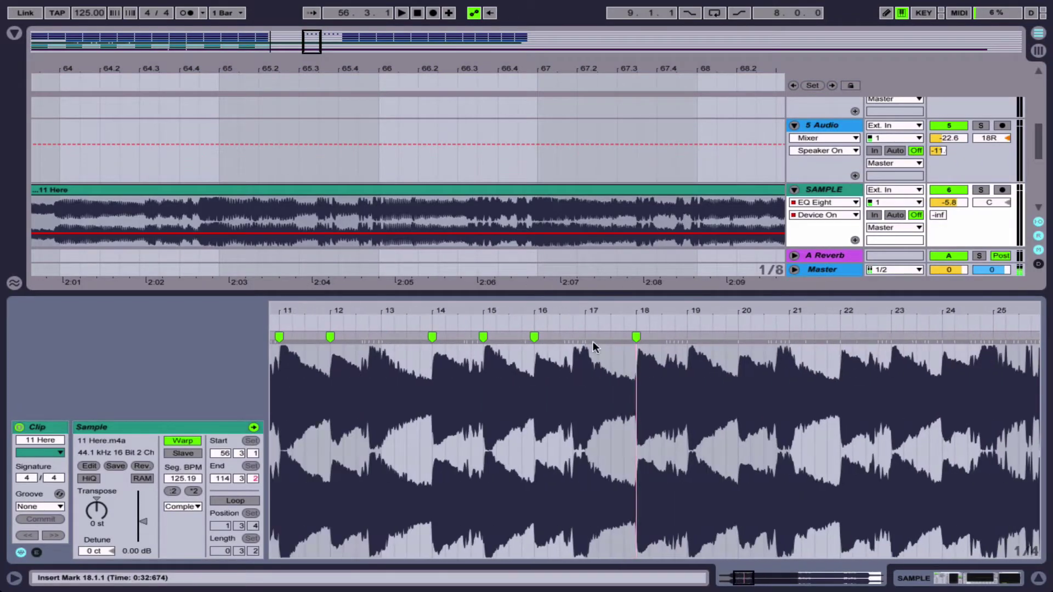
left_click(445, 191)
scroll(445, 191, "left", 5)
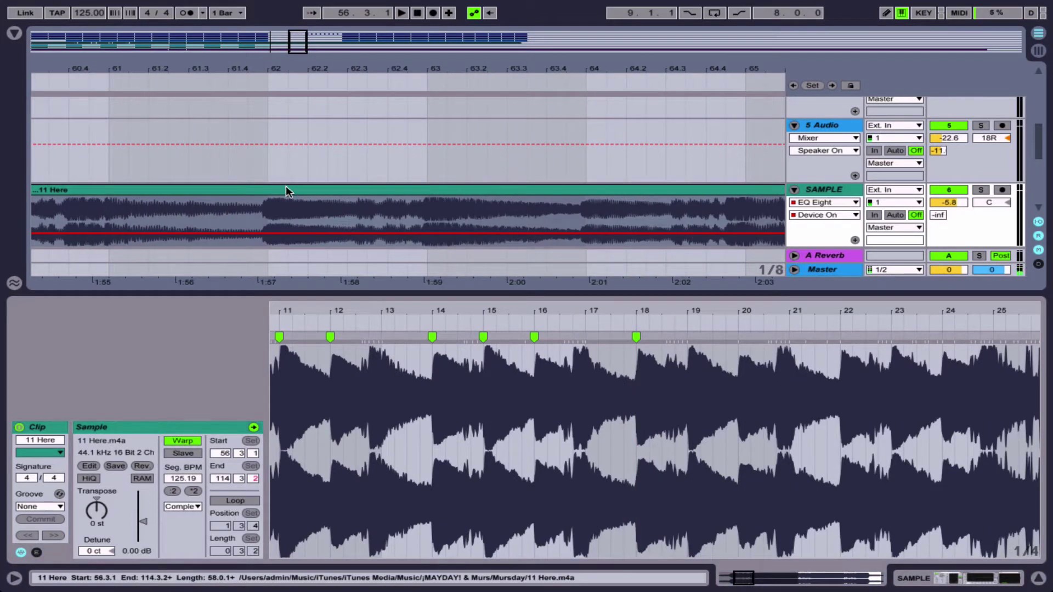
scroll(281, 187, "left", 5)
scroll(281, 188, "left", 3)
scroll(280, 189, "right", 2)
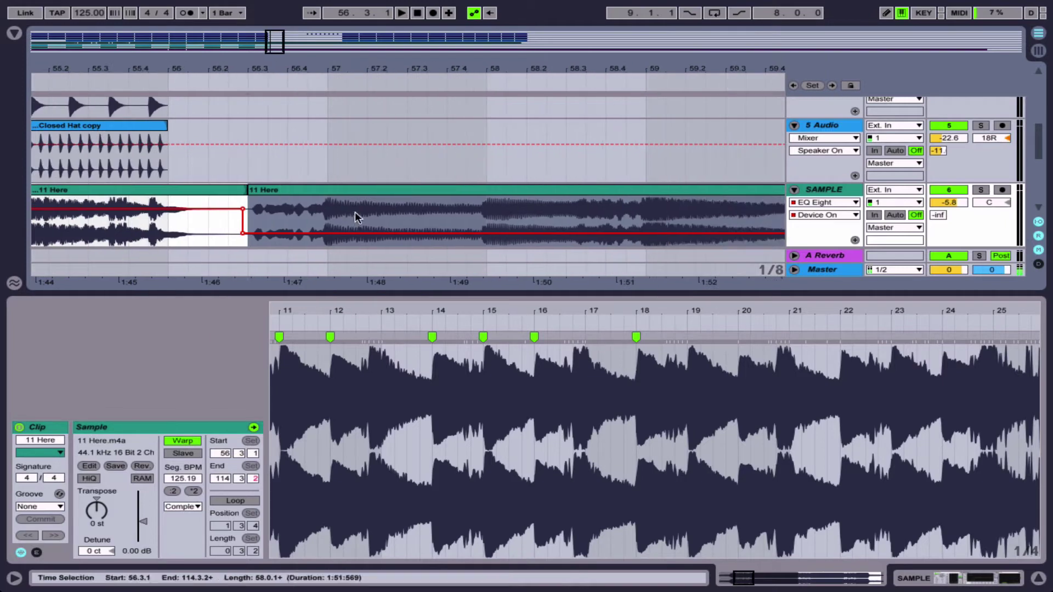
left_click_drag(347, 311, 601, 313)
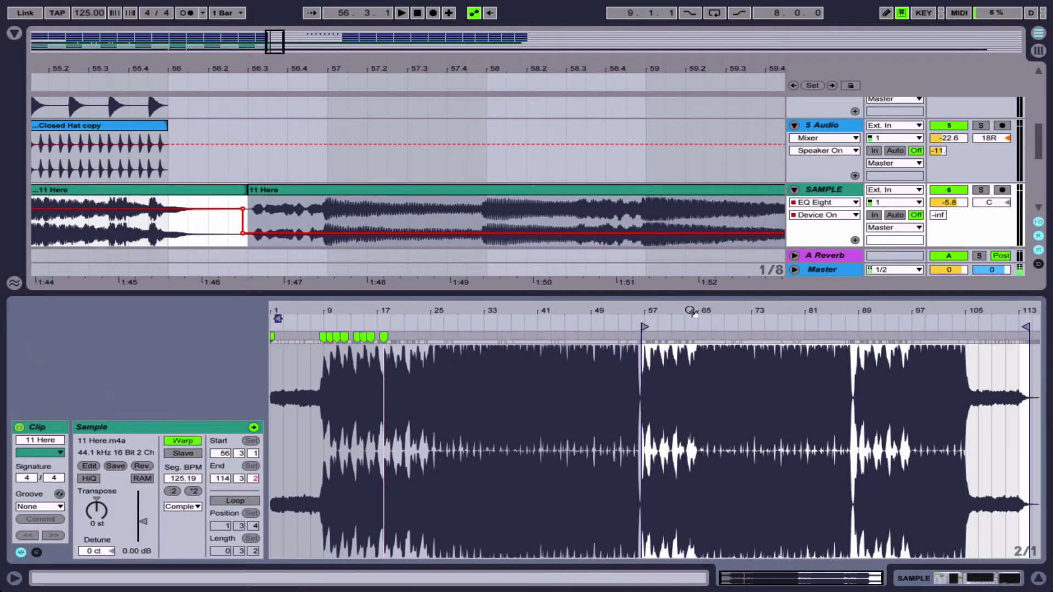
mouse_move(691, 312)
left_mouse_down()
mouse_move(691, 373)
mouse_move(709, 310)
left_mouse_up()
scroll(411, 376, "left", 4)
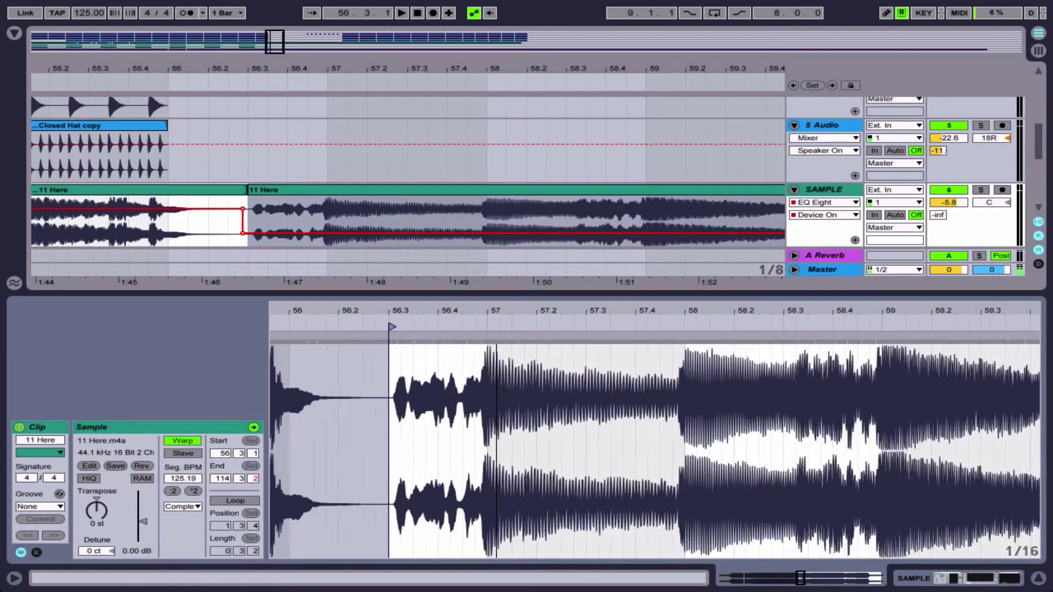
- Place warp markers pinning the vocal's transients to bars 57, 58, 62 and 66
left_click_drag(498, 313, 479, 337)
left_click(469, 337)
scroll(524, 361, "right", 5)
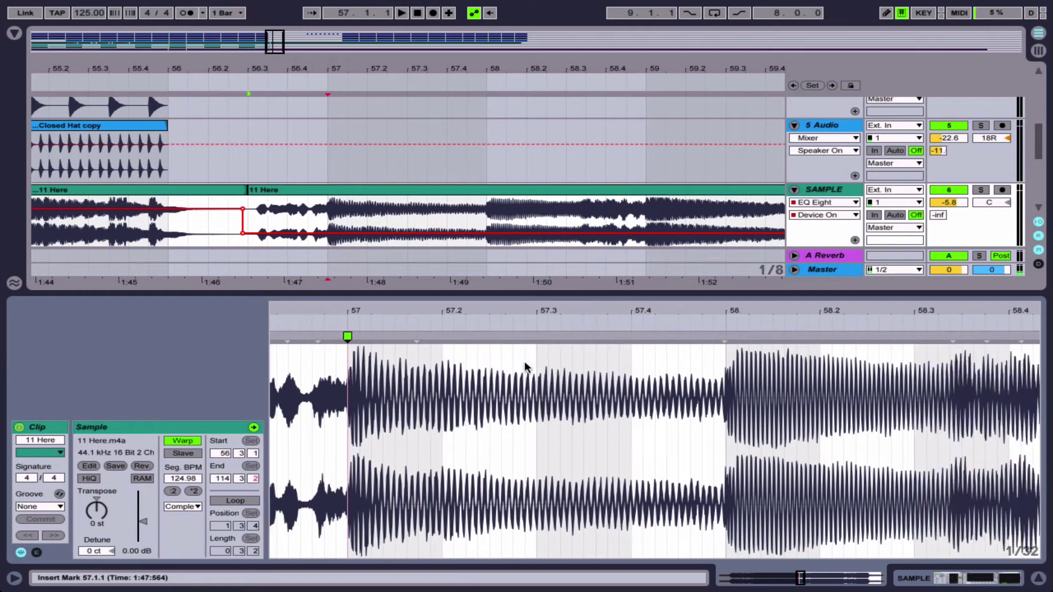
left_click_drag(576, 336, 575, 336)
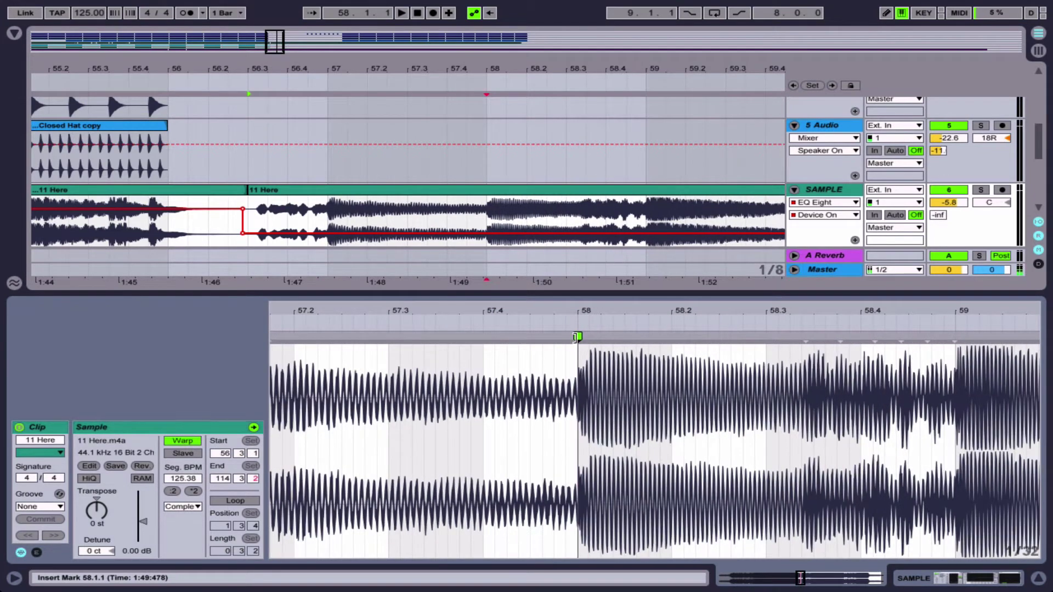
scroll(576, 337, "right", 6)
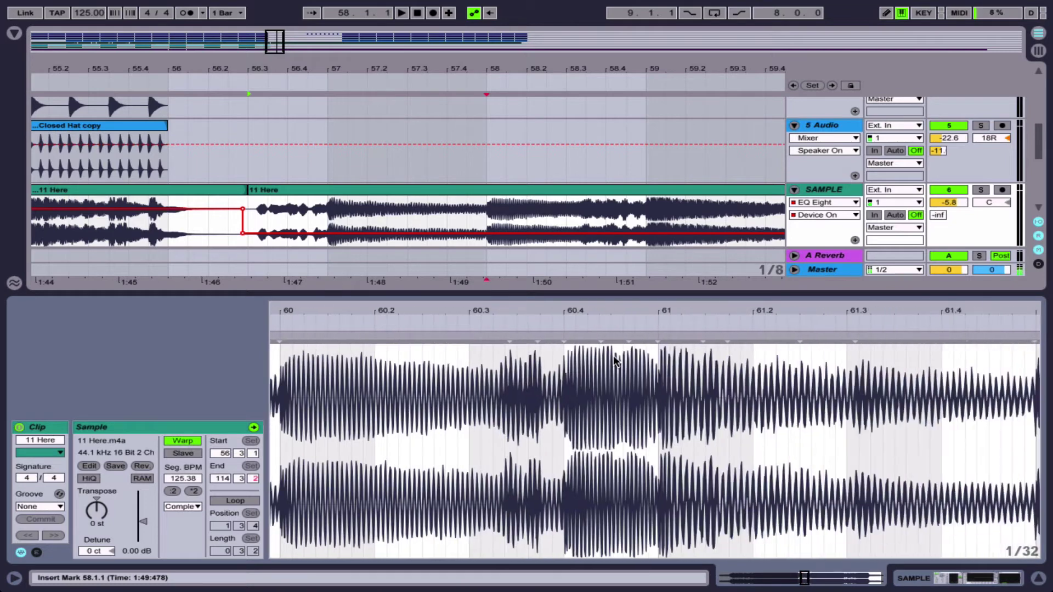
scroll(613, 354, "right", 3)
left_click_drag(606, 335, 607, 335)
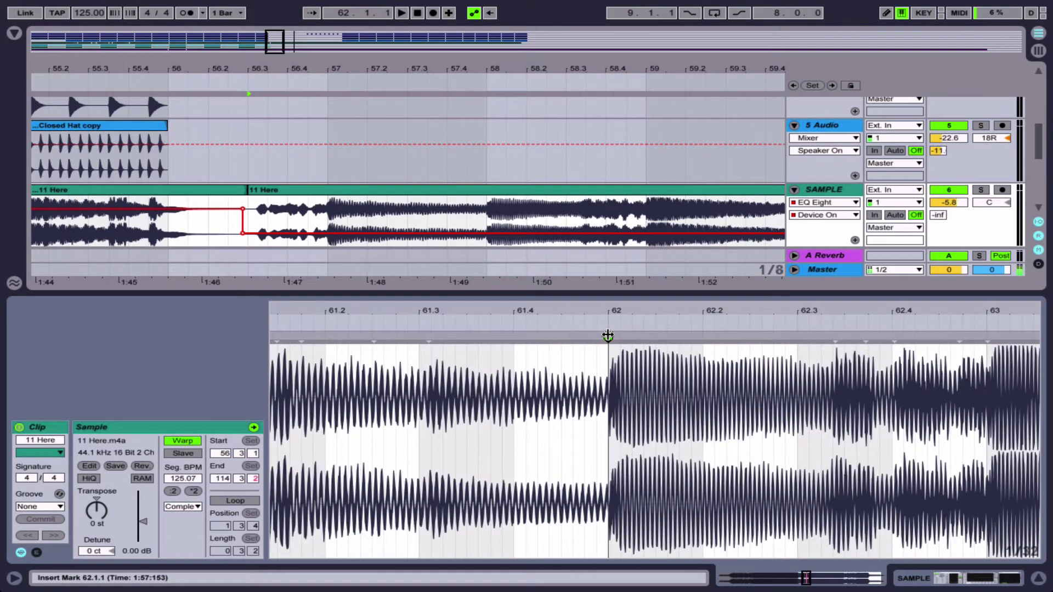
scroll(661, 391, "right", 5)
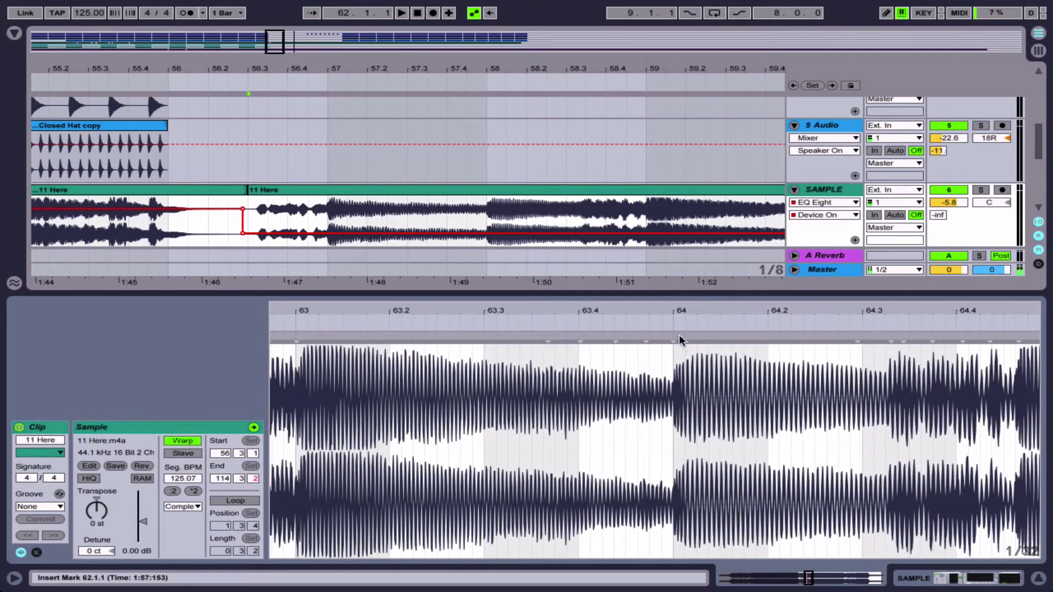
scroll(658, 373, "right", 6)
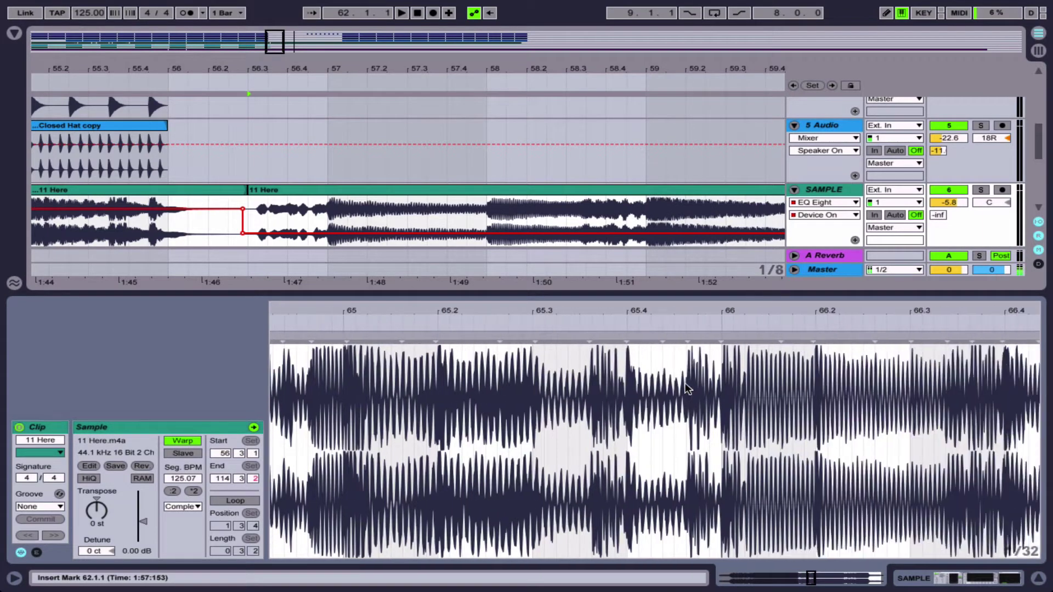
double_click(588, 336)
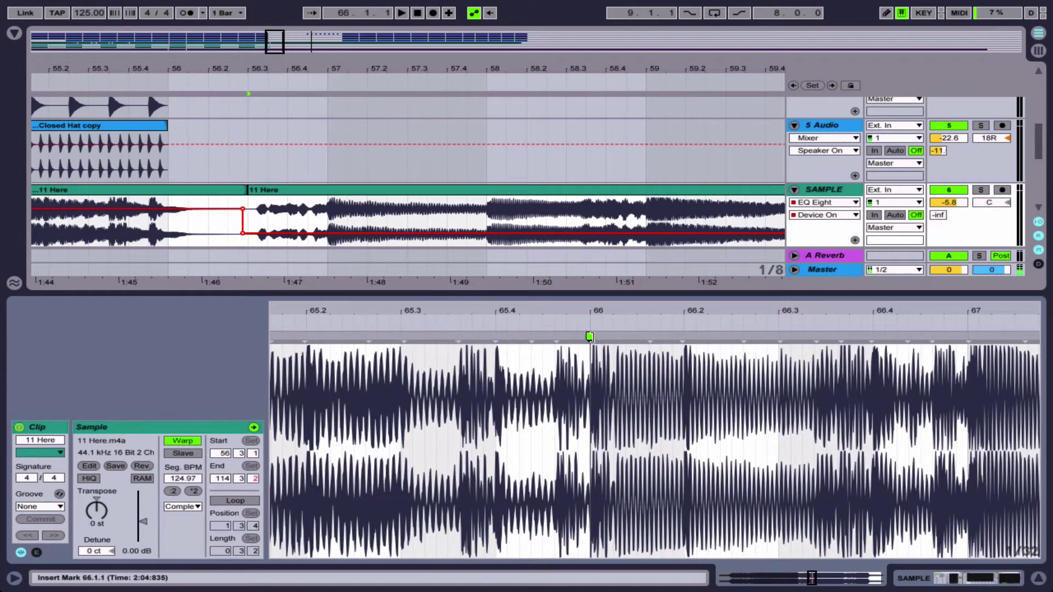
- Audition the re-warped vocal from bar 65, then reselect the 11 Here clip
left_click(538, 155)
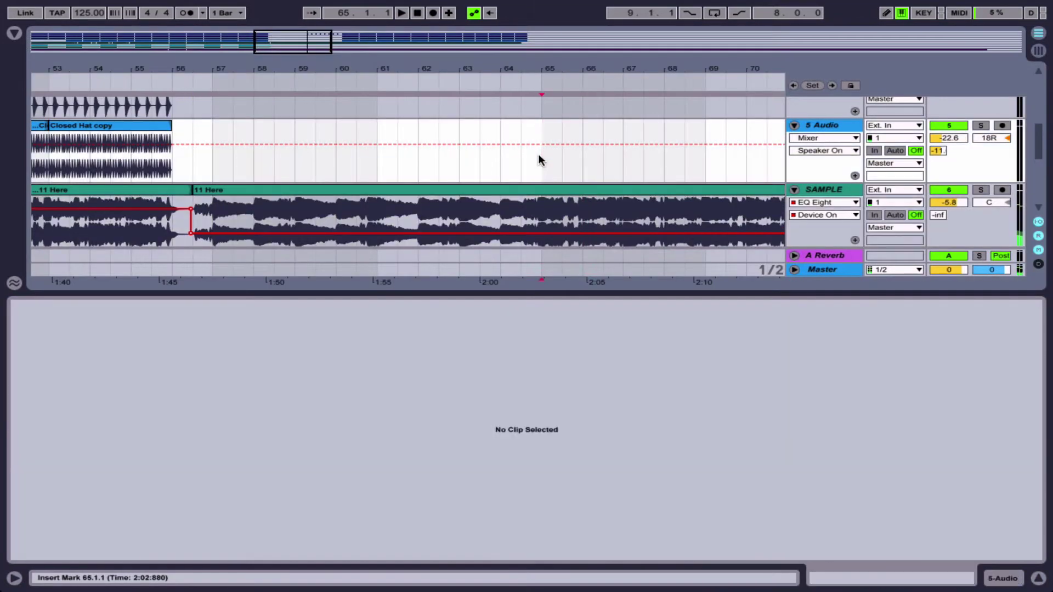
key("space")
scroll(539, 155, "right", 4)
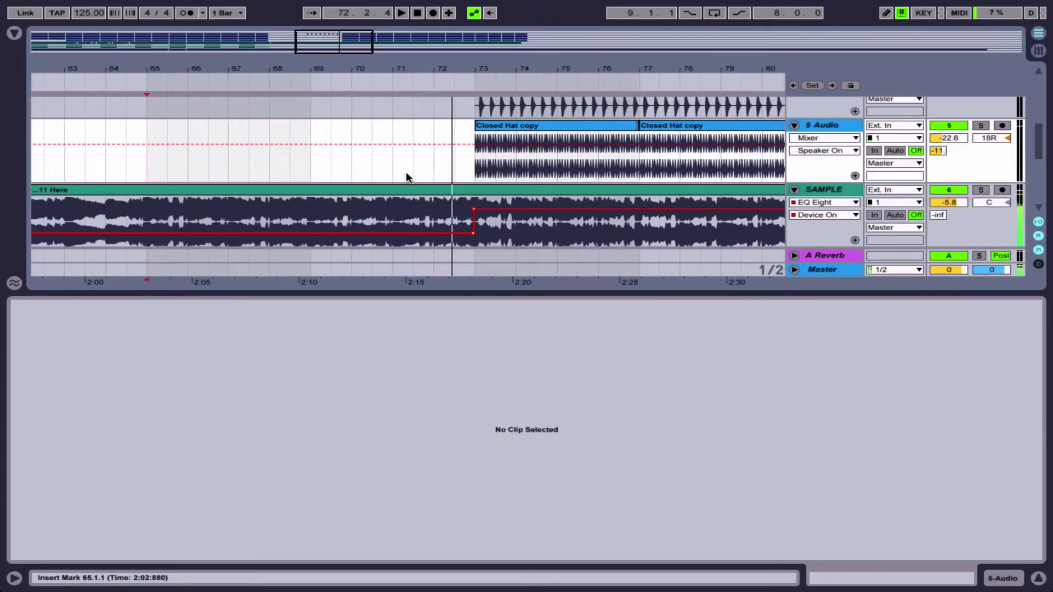
left_click(264, 190)
scroll(347, 169, "left", 5)
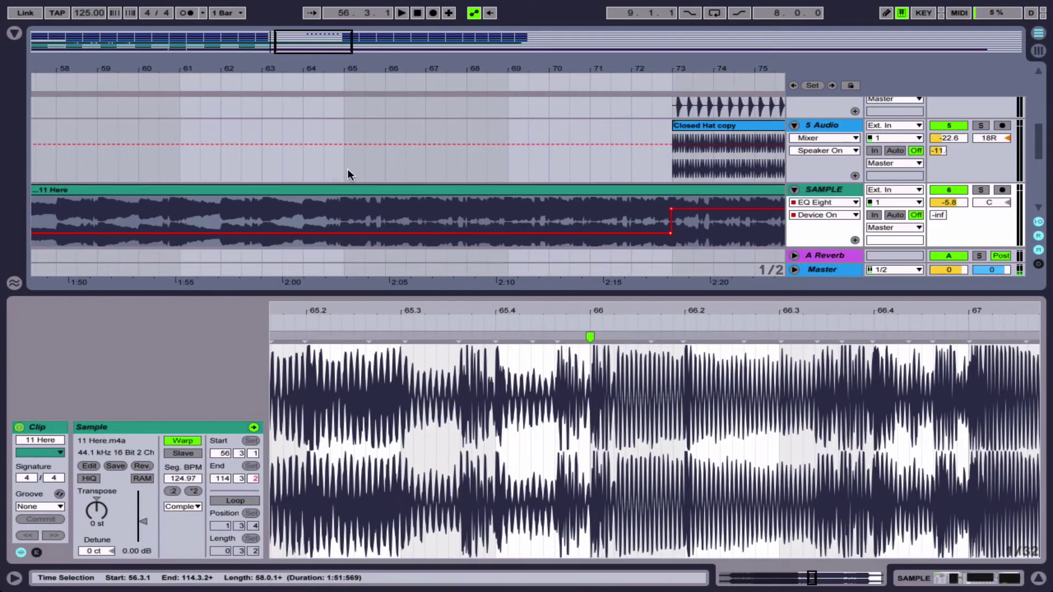
scroll(347, 169, "up", 6)
scroll(347, 170, "down", 1)
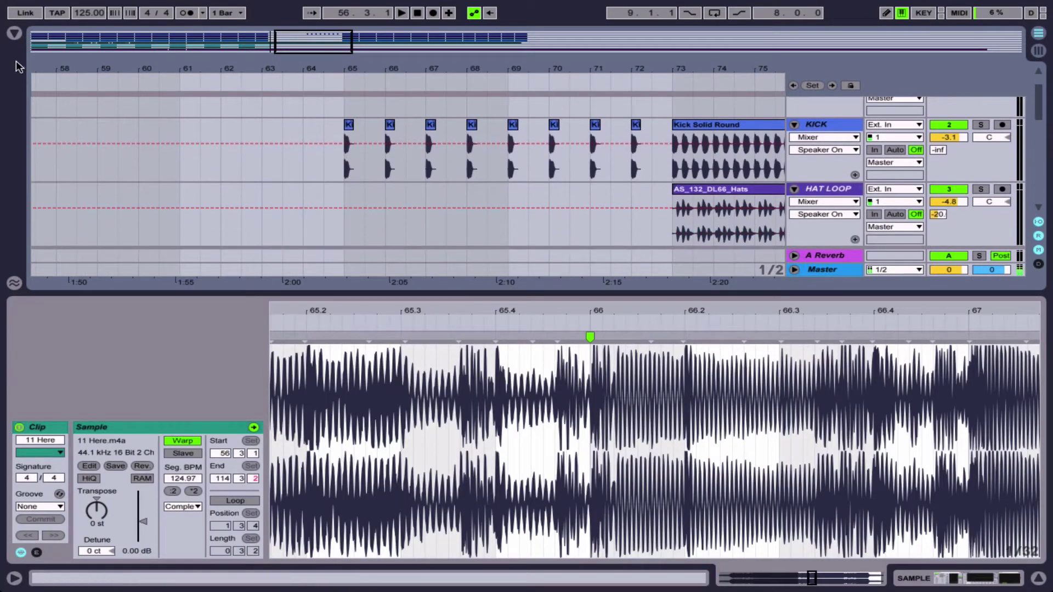
- Filter the browser's Samples to 'snare' and insert a new audio track below KICK
left_click(15, 35)
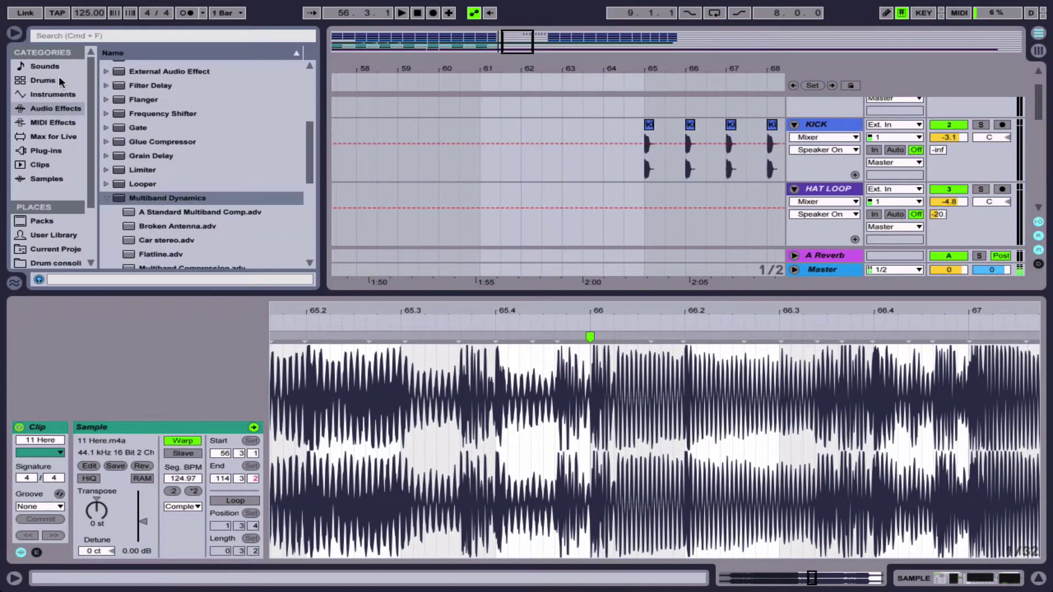
left_click(55, 175)
left_click(110, 38)
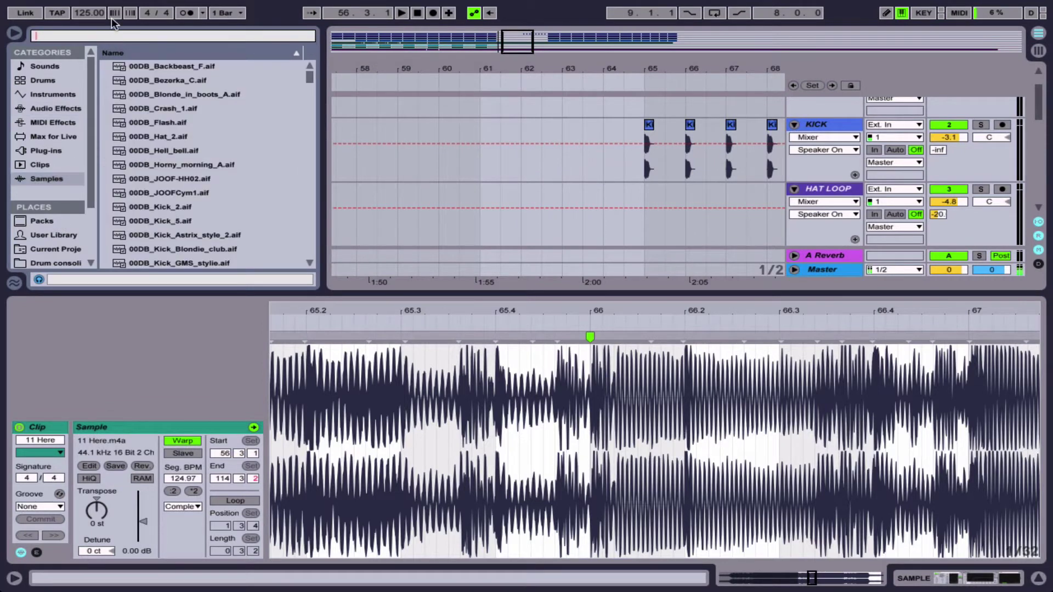
type("snare")
scroll(847, 153, "up", 1)
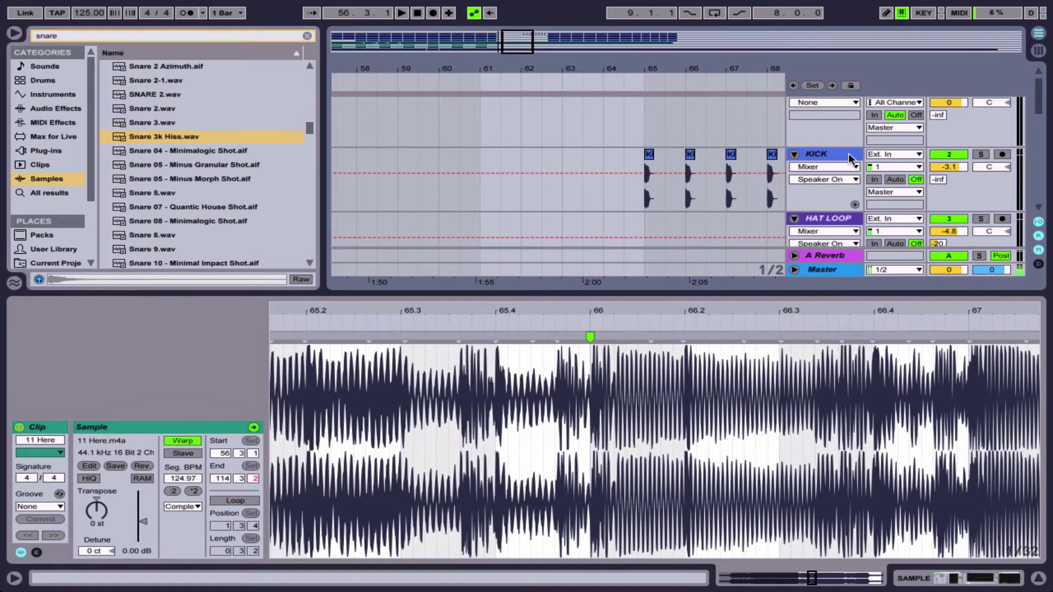
left_click(847, 156)
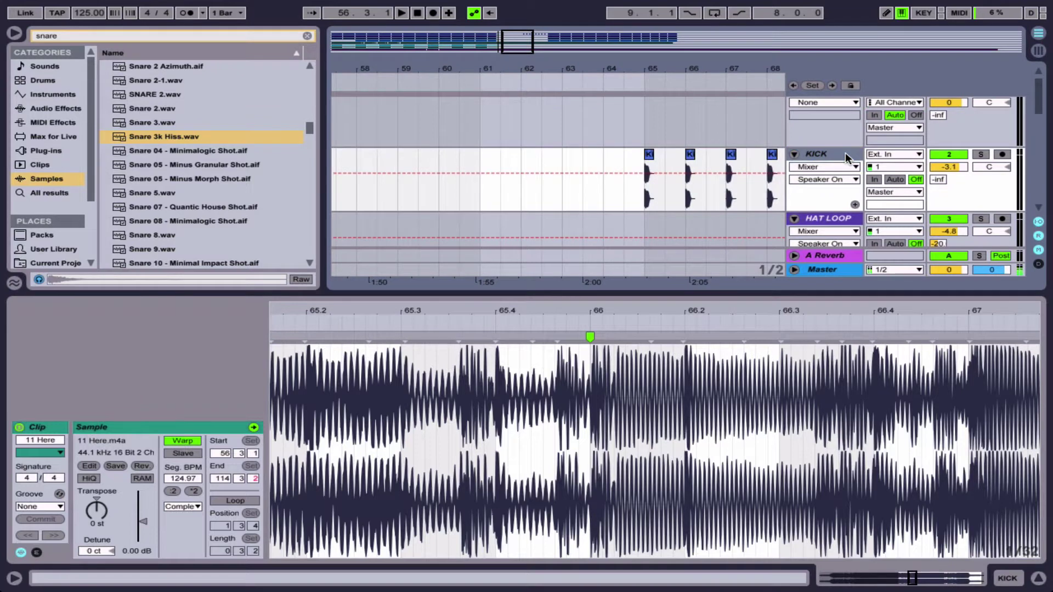
key("ctrl+t")
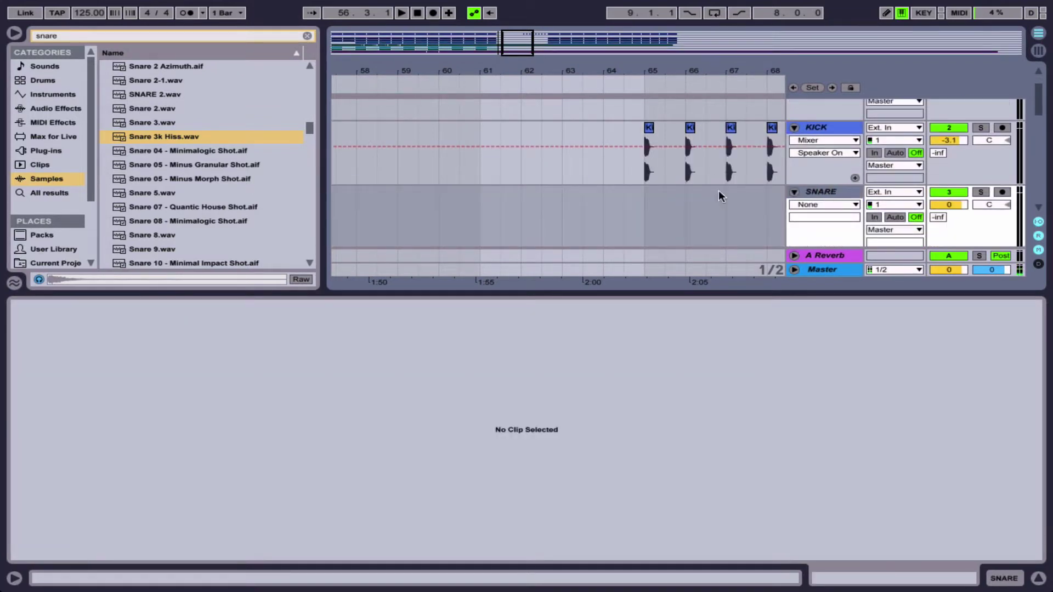
- Place Snare 3k Hiss at bar 65 on SNARE, show its fade envelopes, and audition it
left_click_drag(156, 137, 646, 219)
left_click_drag(676, 63, 596, 194)
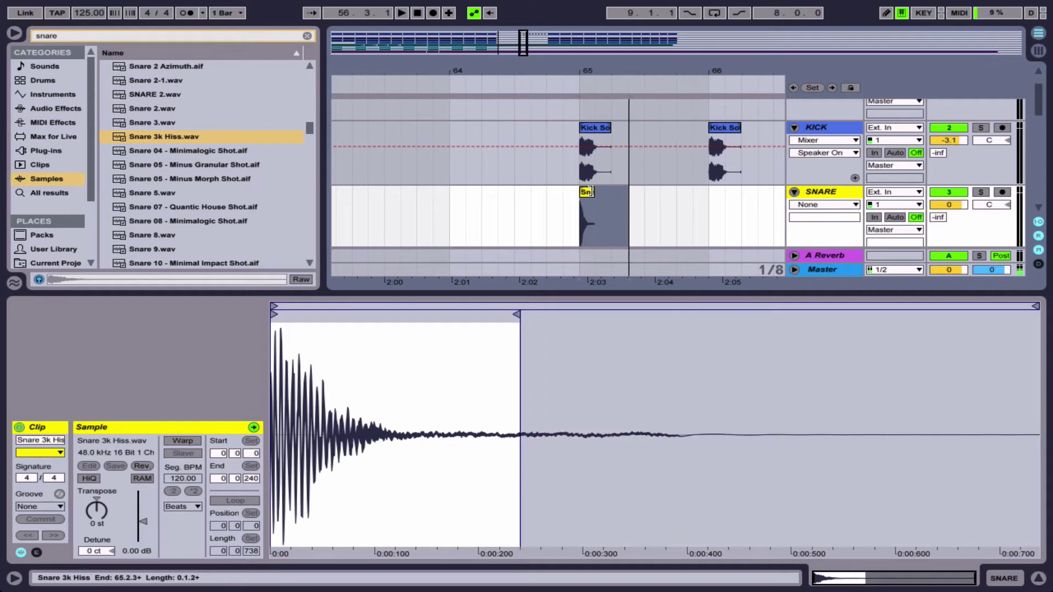
left_click(833, 204)
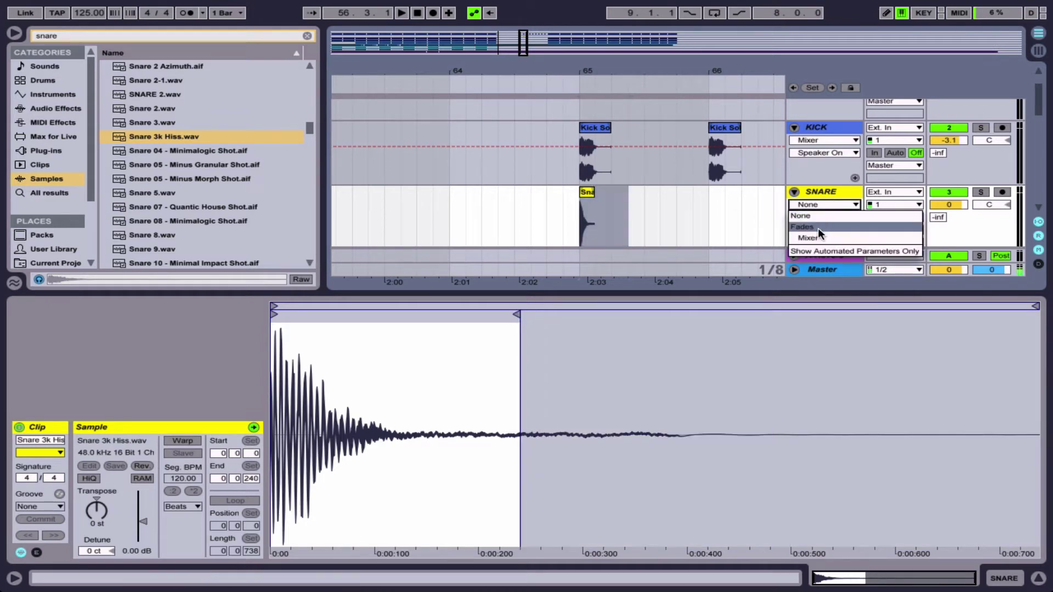
left_click(817, 227)
left_click_drag(590, 70, 550, 202)
left_click(550, 191)
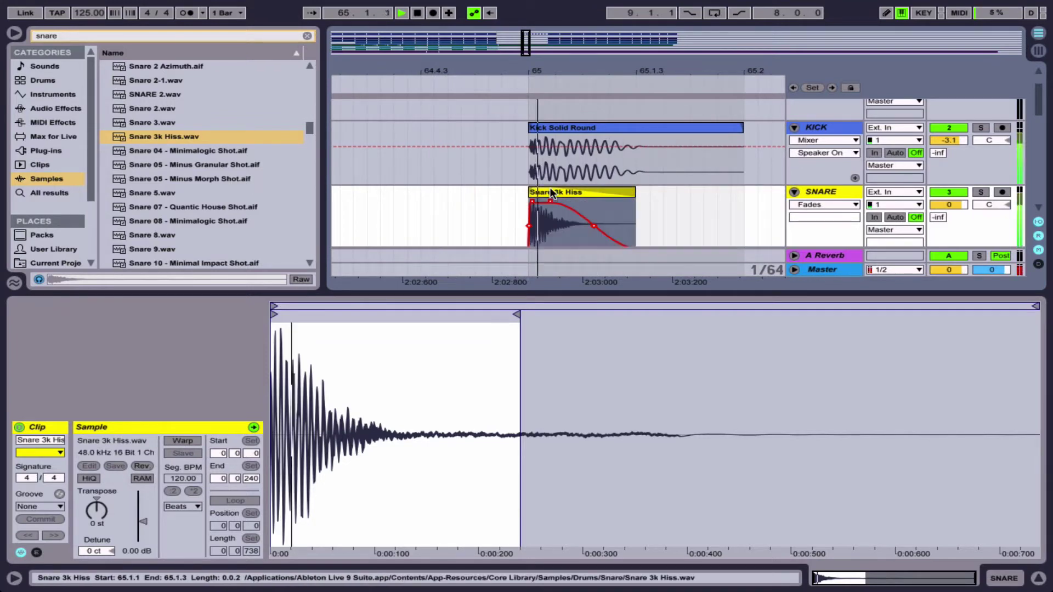
key("space")
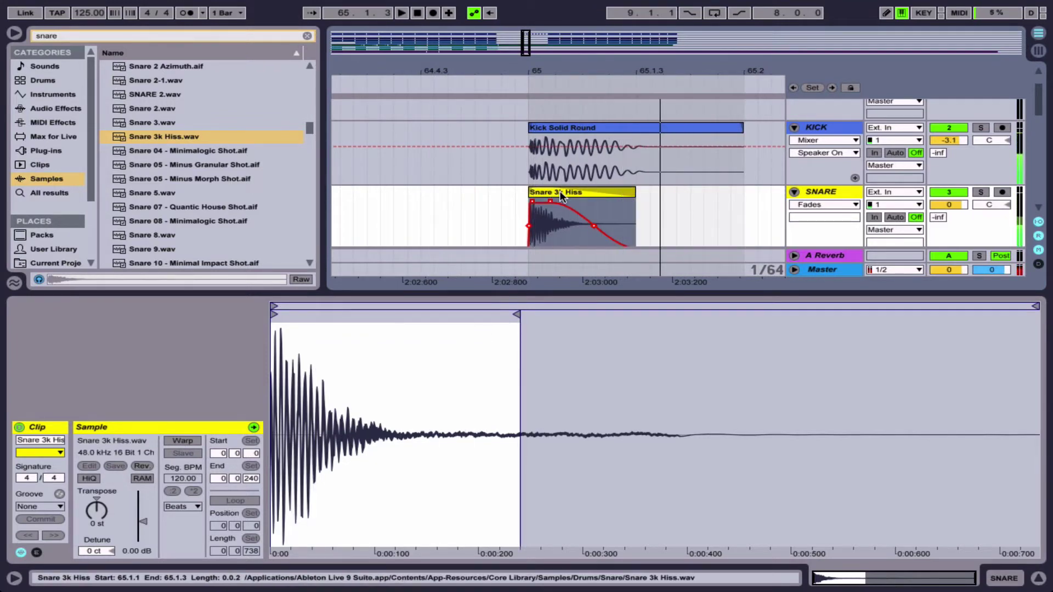
- Transpose the snare clip to +3 semitones, auditioning along the way
left_click(81, 516)
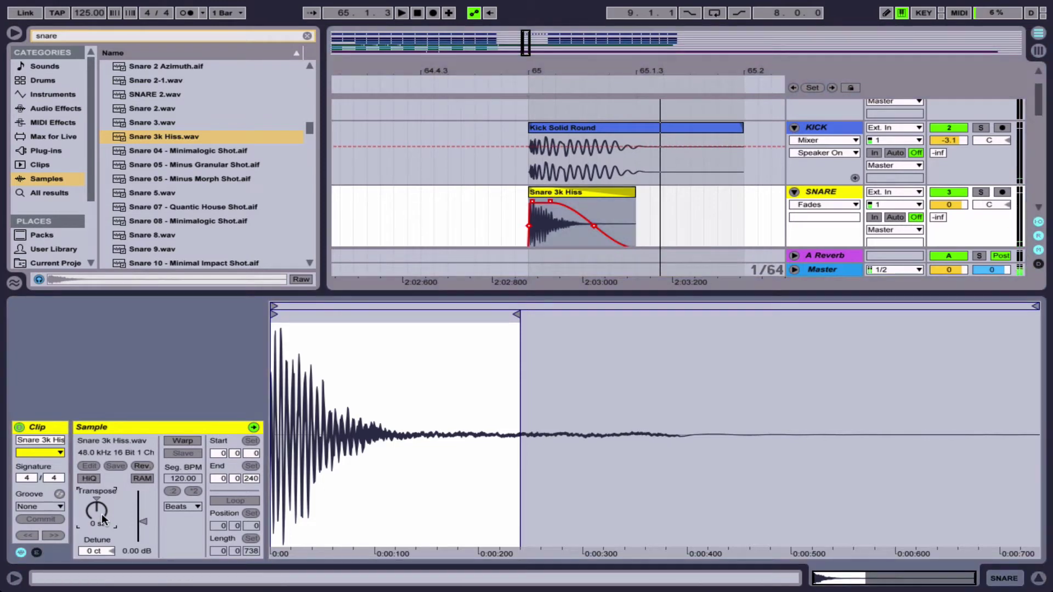
key("Up")
key("Up")
key("Up")
key("space")
key("space")
key("space")
key("space")
key("Up")
key("space")
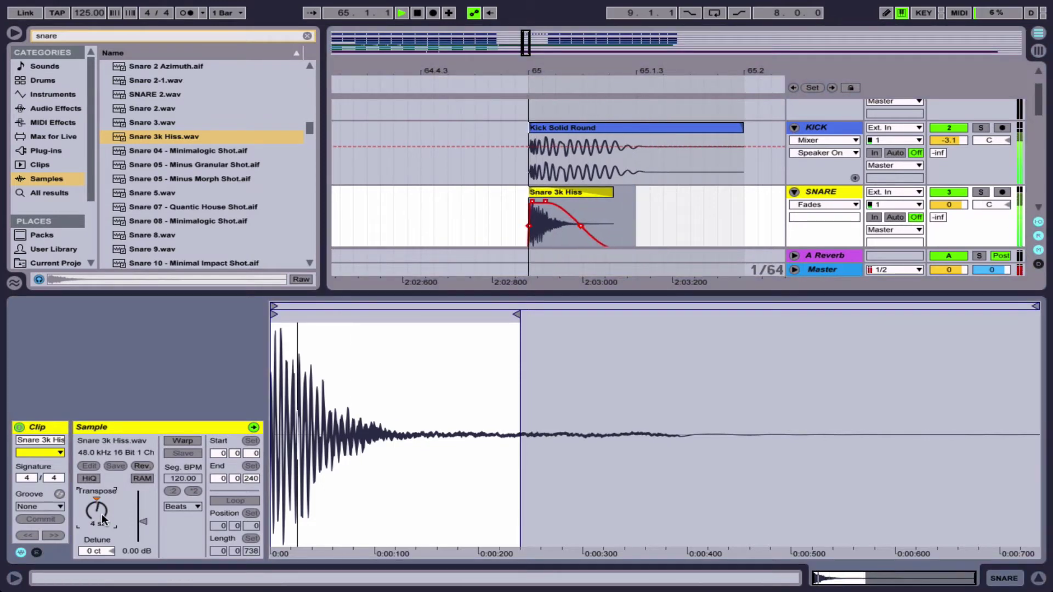
key("Down")
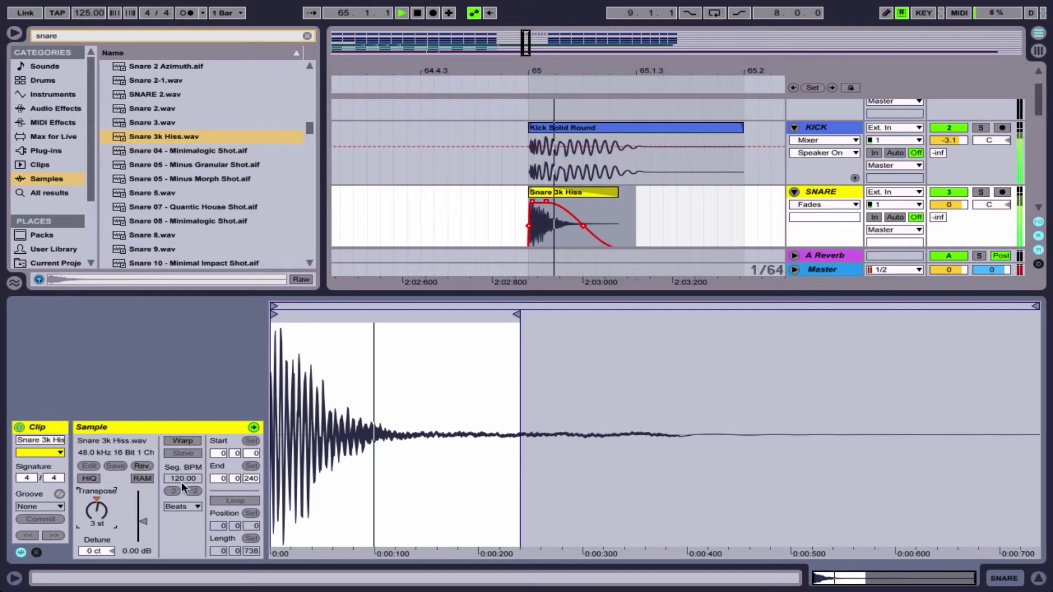
key("space")
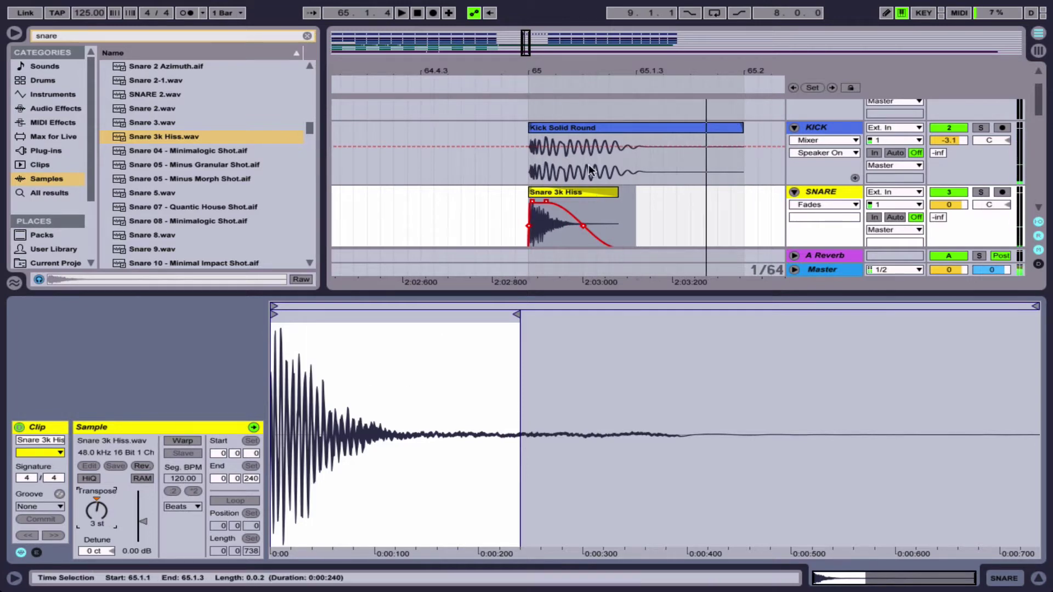
- Hide the browser and clip detail and zoom the arrangement out around bar 65
left_click(14, 35)
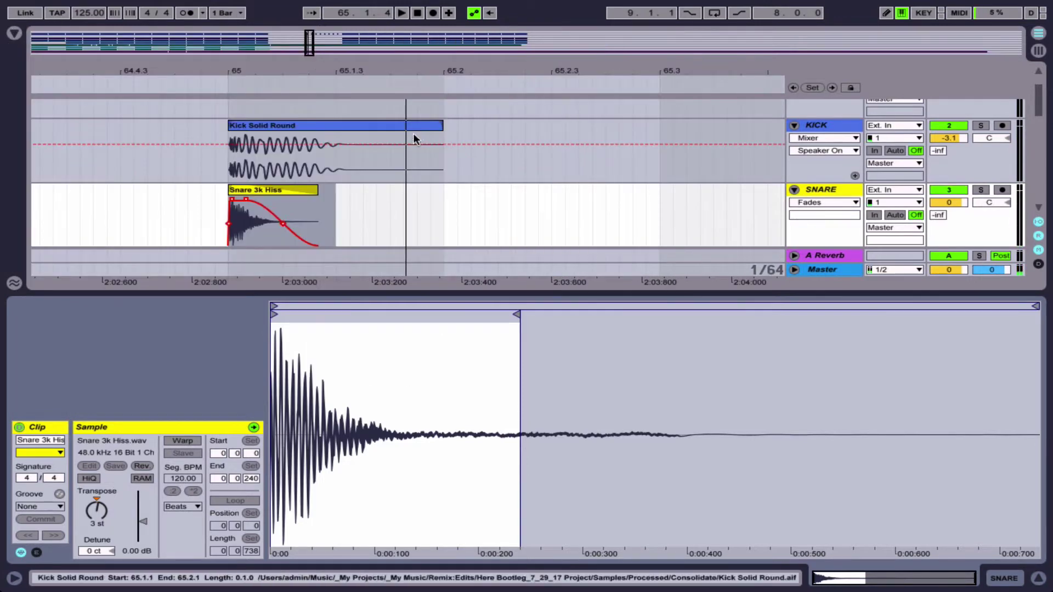
key("ctrl+alt+l")
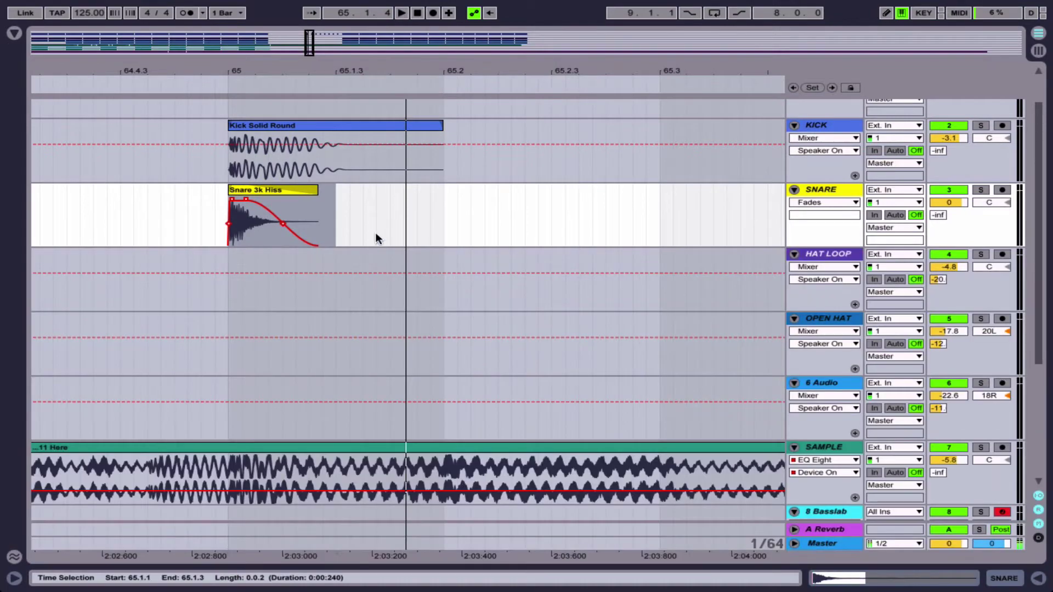
scroll(406, 256, "up", 1)
scroll(407, 258, "down", 3)
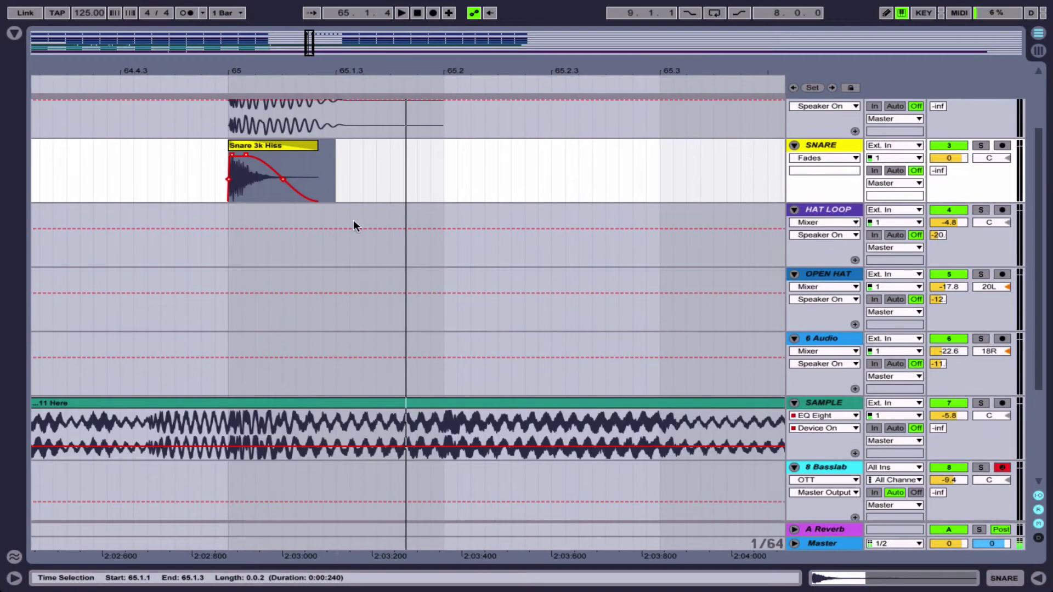
left_click_drag(298, 72, 299, 37)
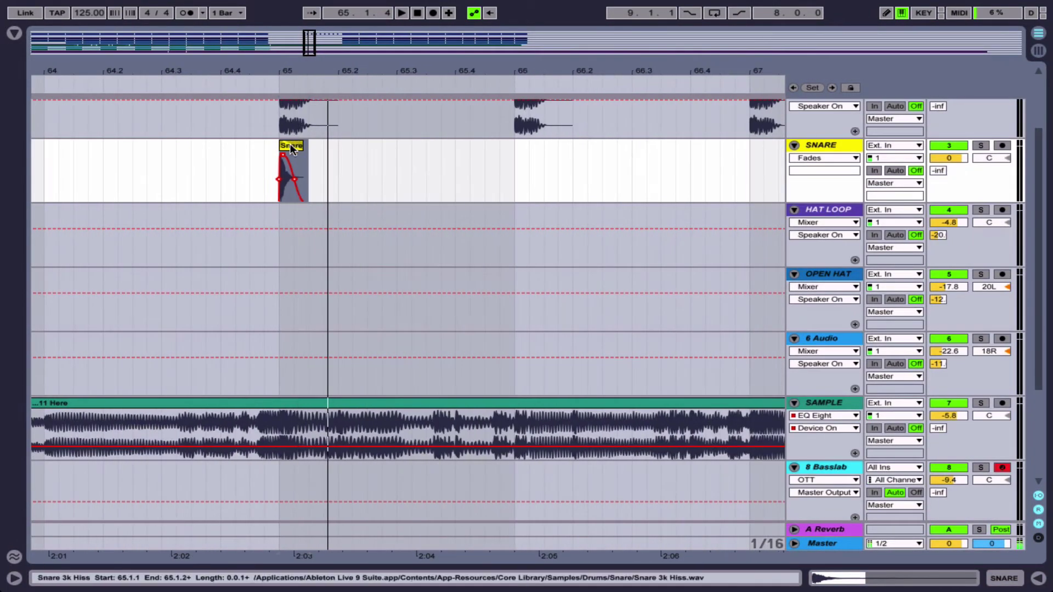
- Lay out snare hits in bar 69, one at 69.2.1, and duplicate that bar into bar 70
left_click(291, 147)
left_click_drag(292, 148, 600, 147)
left_click_drag(391, 70, 383, 82)
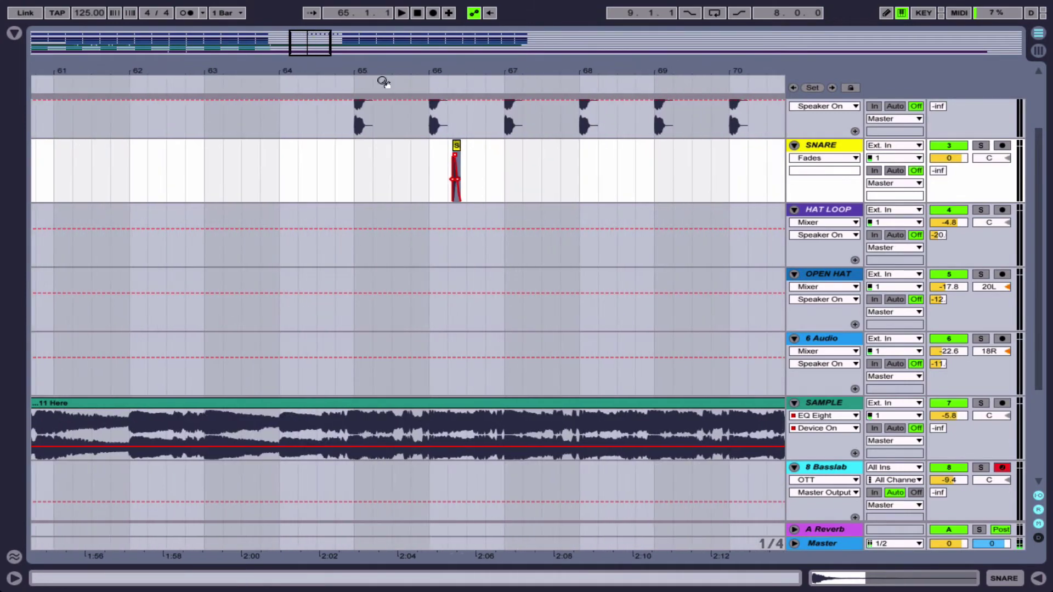
left_click(356, 157)
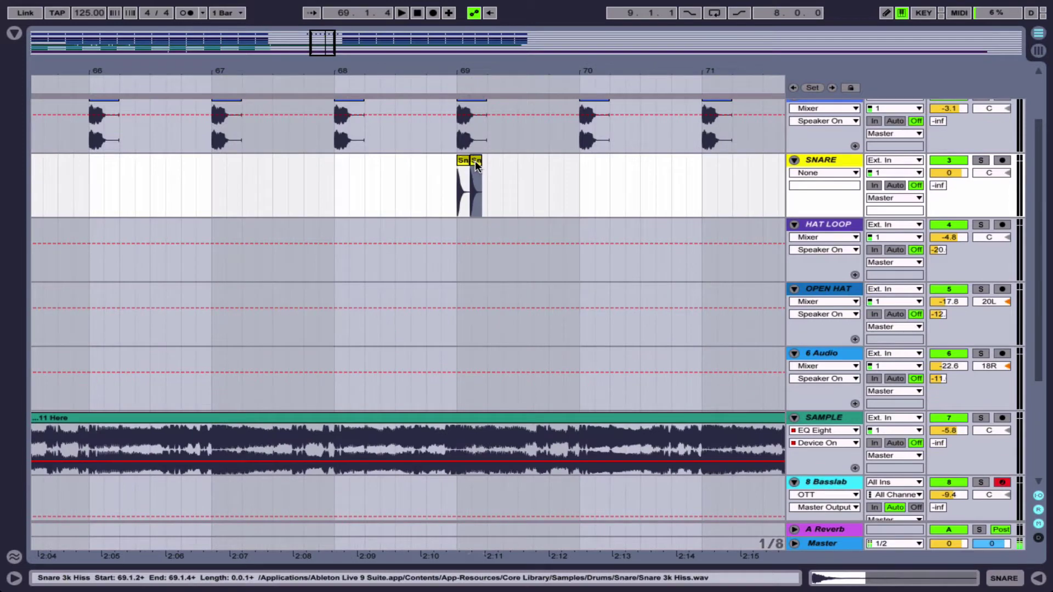
left_click_drag(475, 167, 496, 163)
left_click_drag(515, 76, 514, 96)
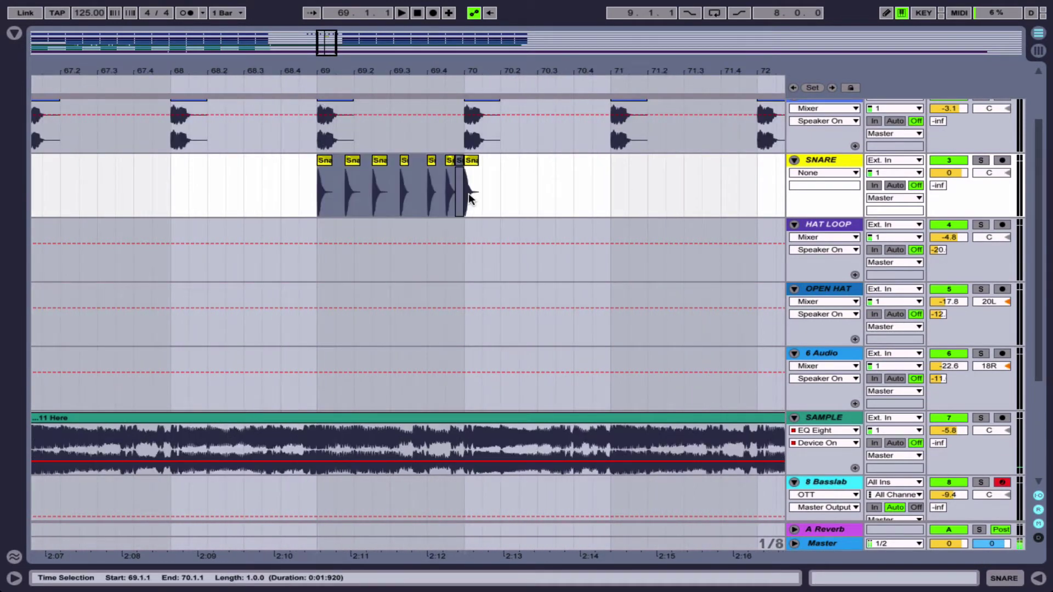
key("ctrl+d")
key("ctrl+d")
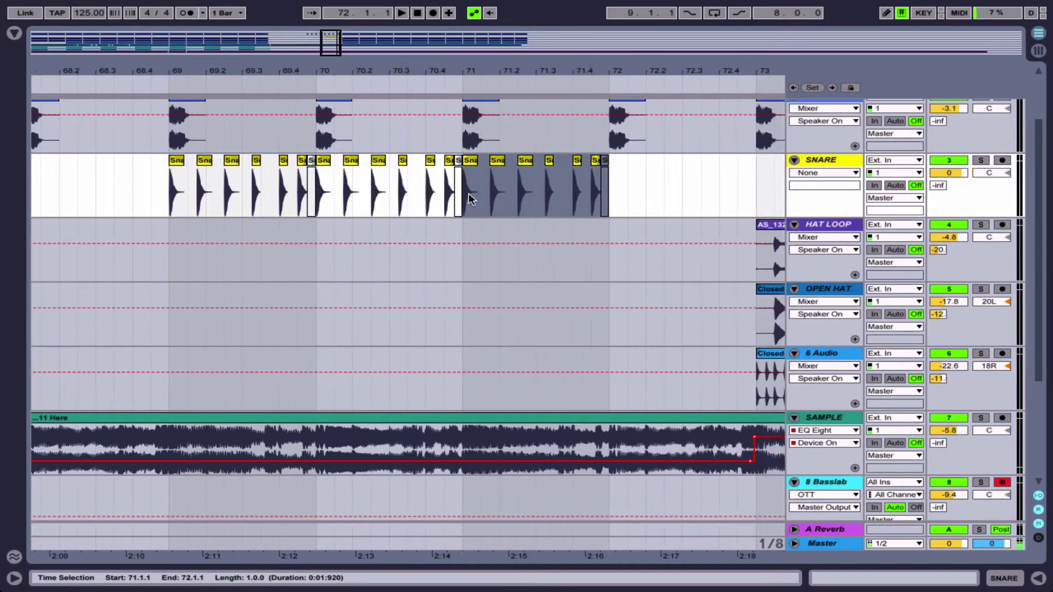
- Copy a snare hit to the start of bar 72 and set the grid to 1/4
scroll(482, 187, "right", 5)
left_click(497, 162)
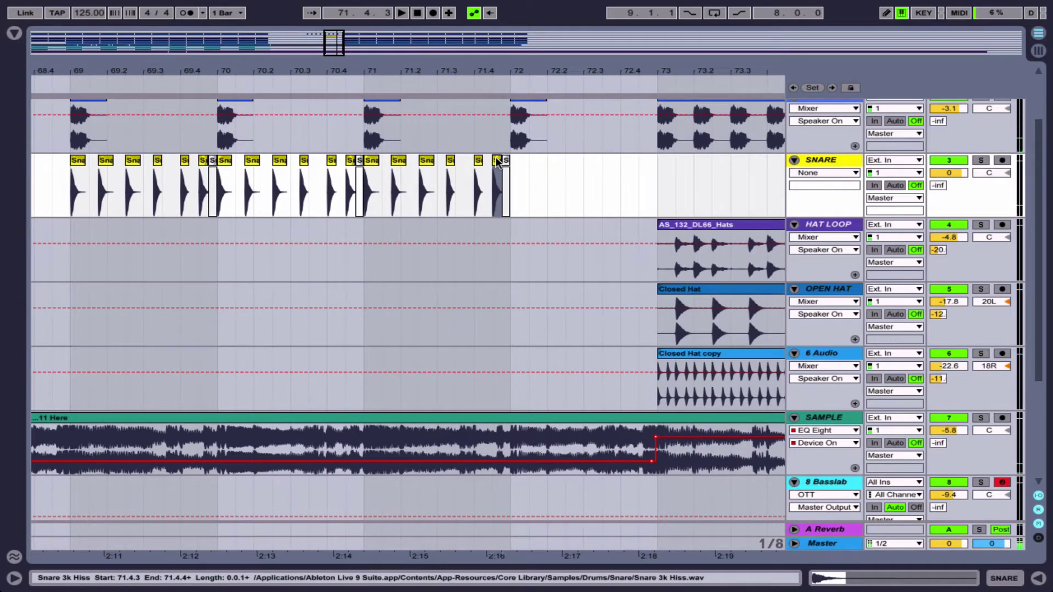
left_click(371, 164)
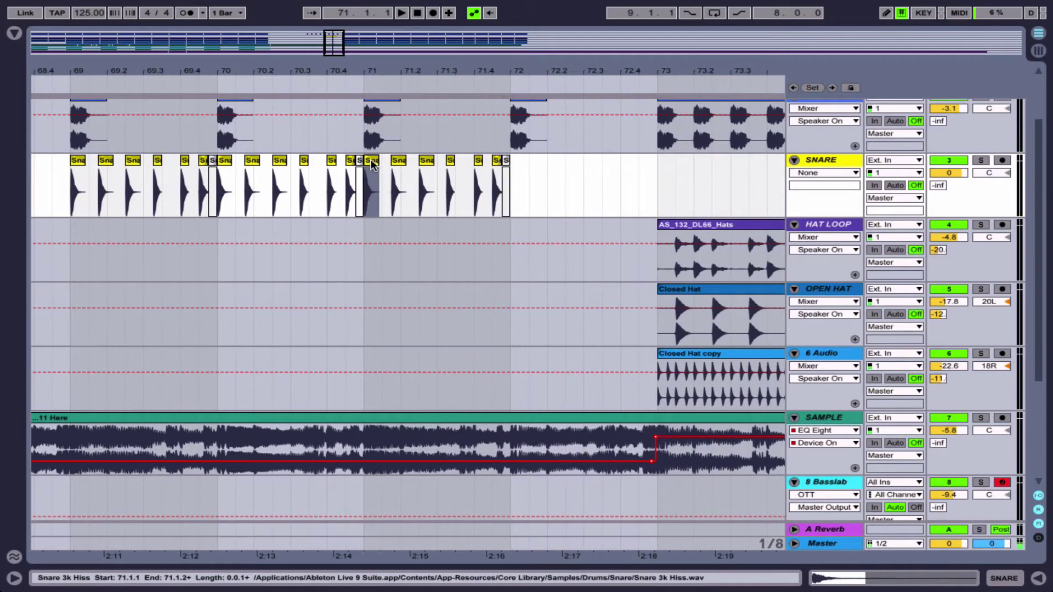
left_click_drag(371, 164, 518, 167)
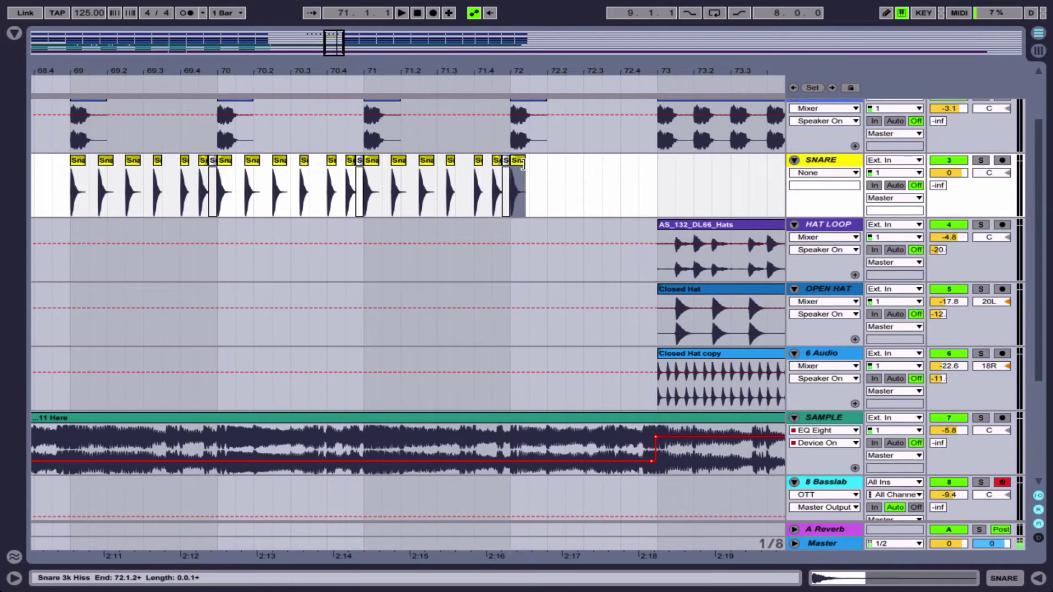
scroll(536, 172, "up", 2)
right_click(534, 172)
left_click(553, 298)
- Duplicate the hit to 72.2.1, switch the grid to 1/8, and copy hits across bar 72's eighths
left_click(505, 162)
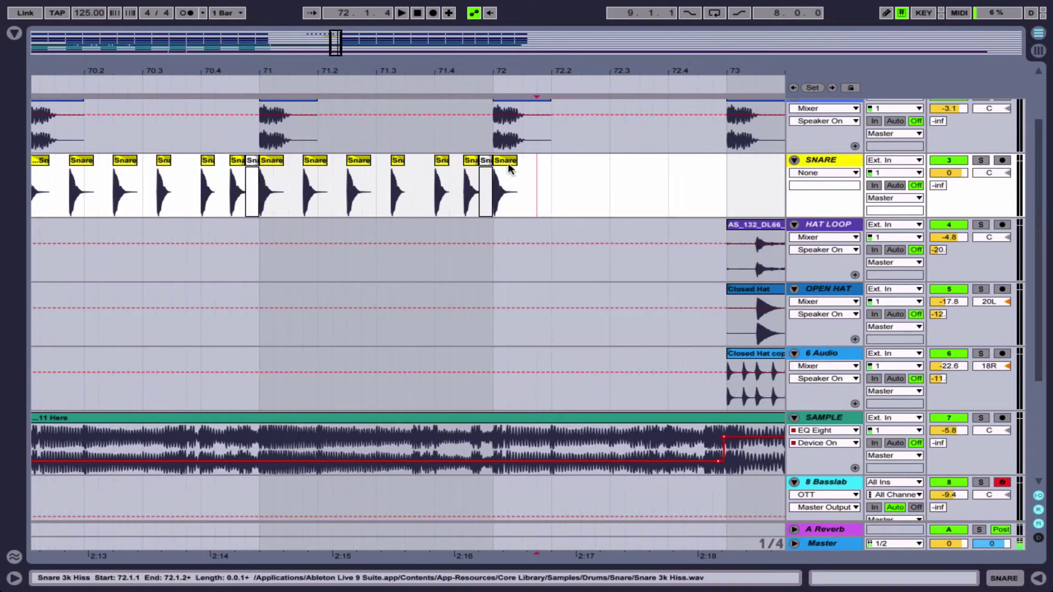
key("ctrl+d")
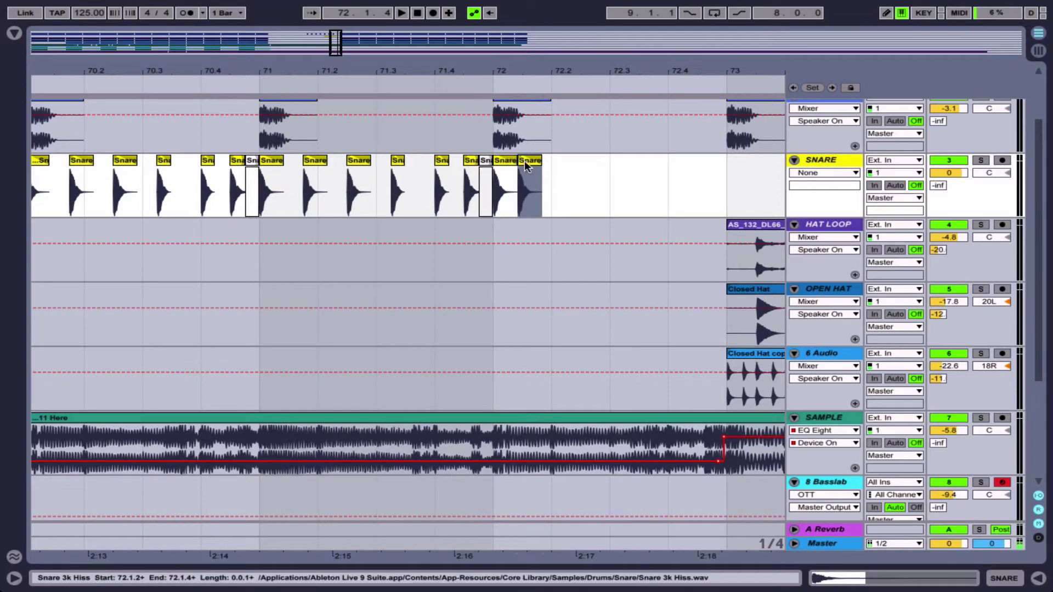
left_click_drag(524, 161, 553, 163)
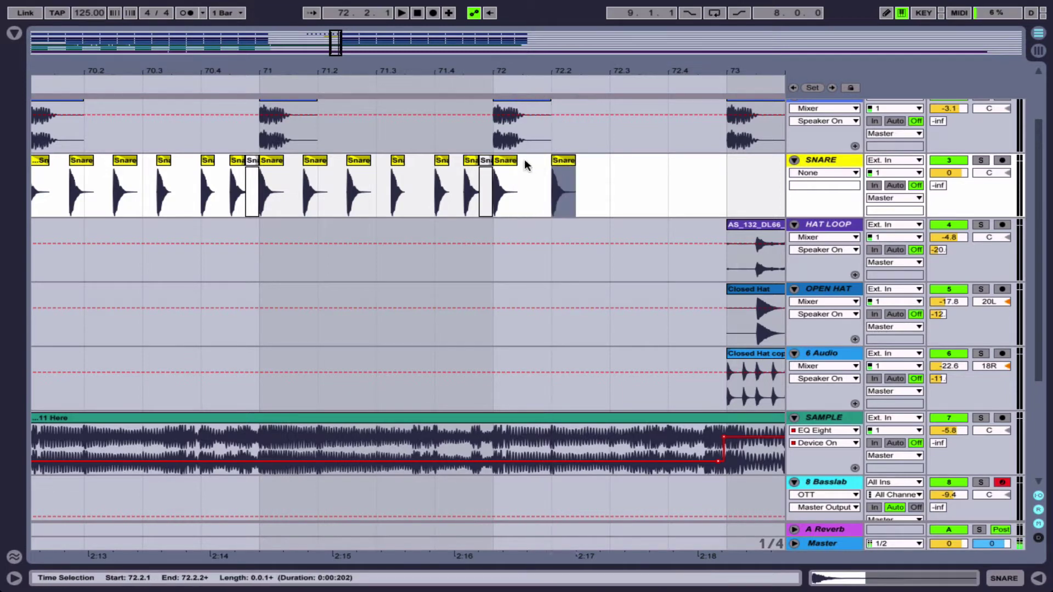
right_click(524, 160)
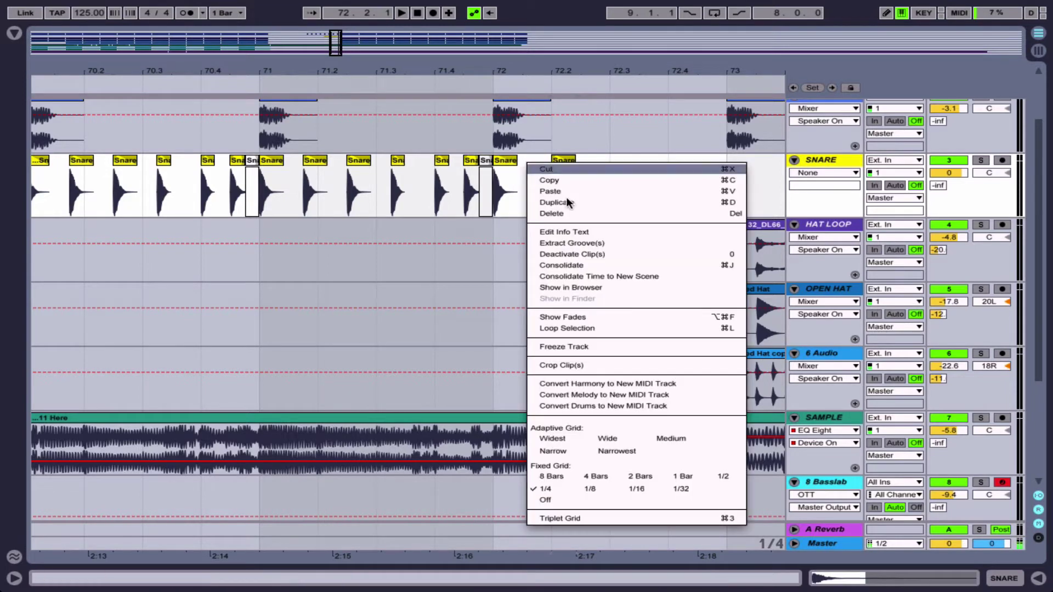
left_click(582, 483)
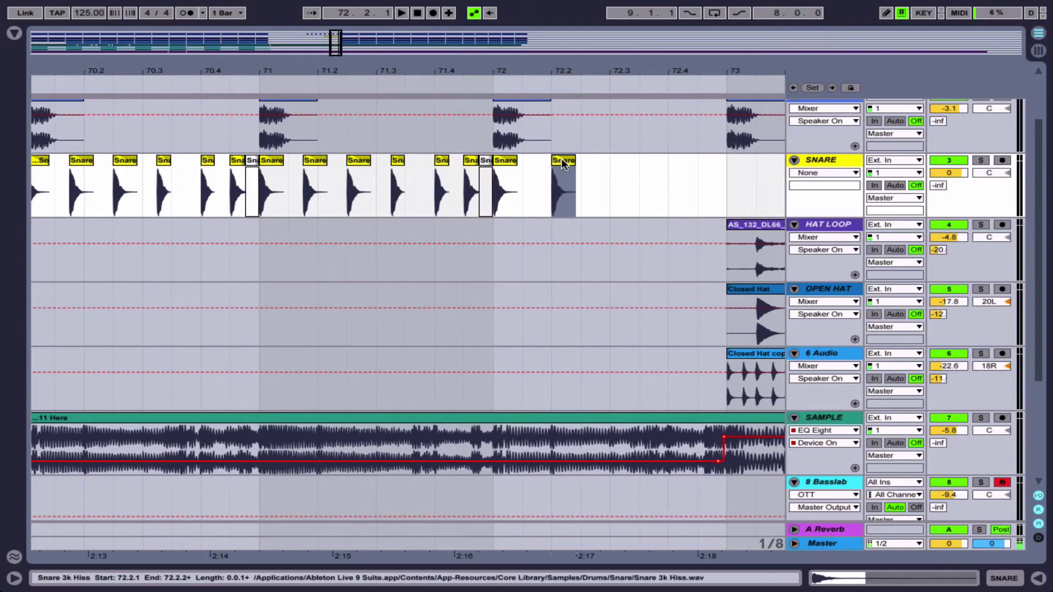
left_click_drag(563, 163, 711, 160)
- Move a snare hit to 72.3.3, narrow the grid to 1/32, and delete the short hit at 72.3.4
left_click_drag(610, 75, 610, 126)
left_click_drag(689, 161, 718, 168)
right_click(521, 174)
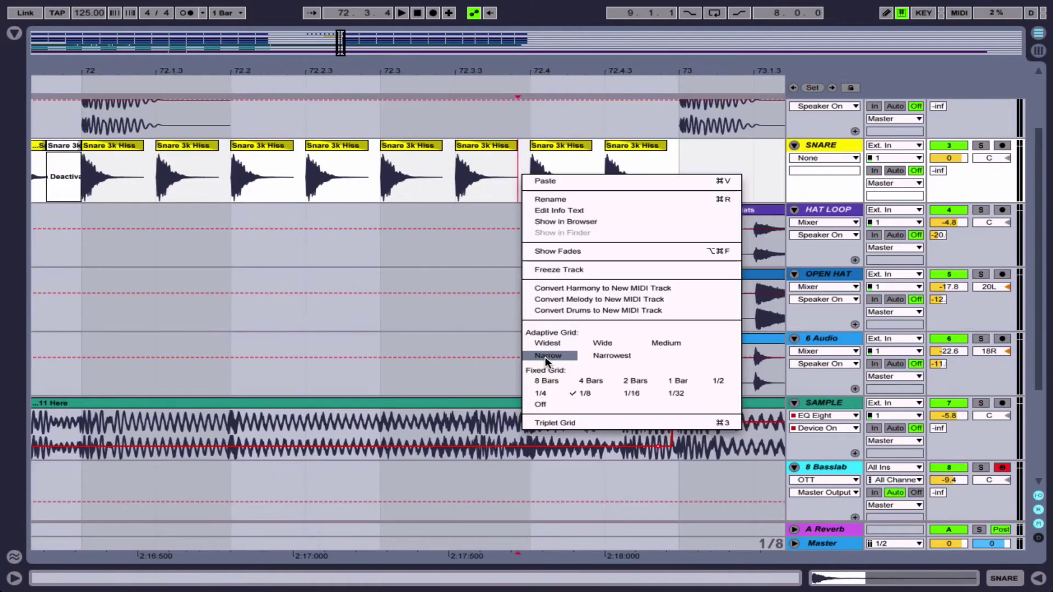
left_click(546, 356)
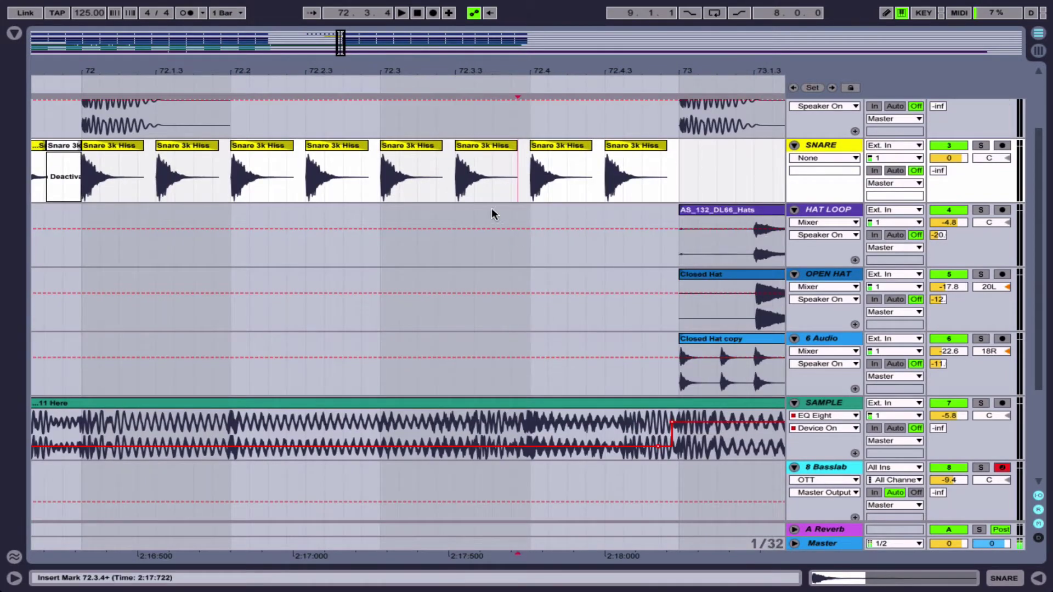
left_click(112, 146)
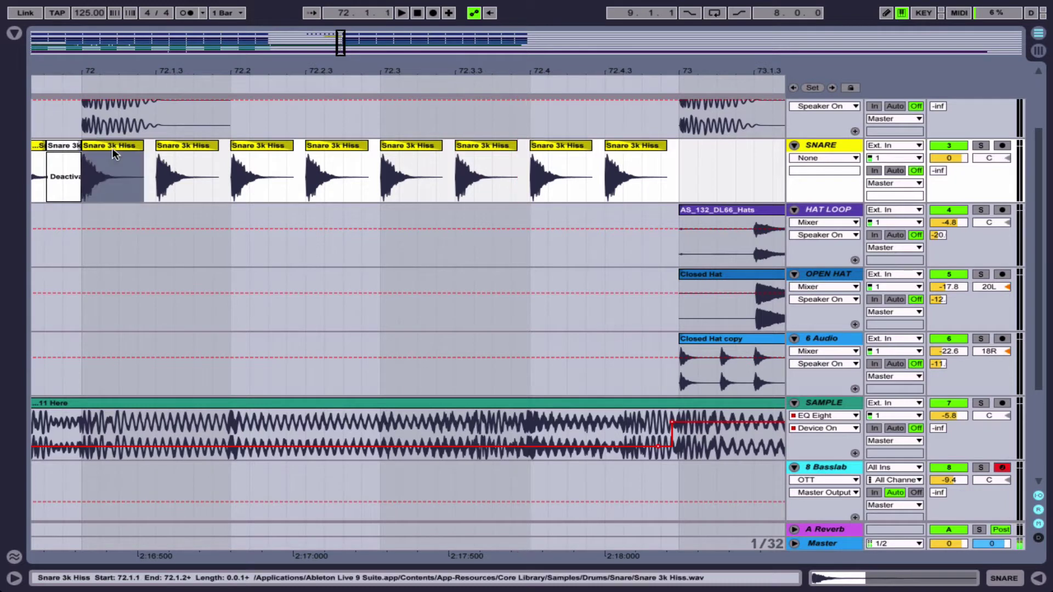
left_click(509, 144)
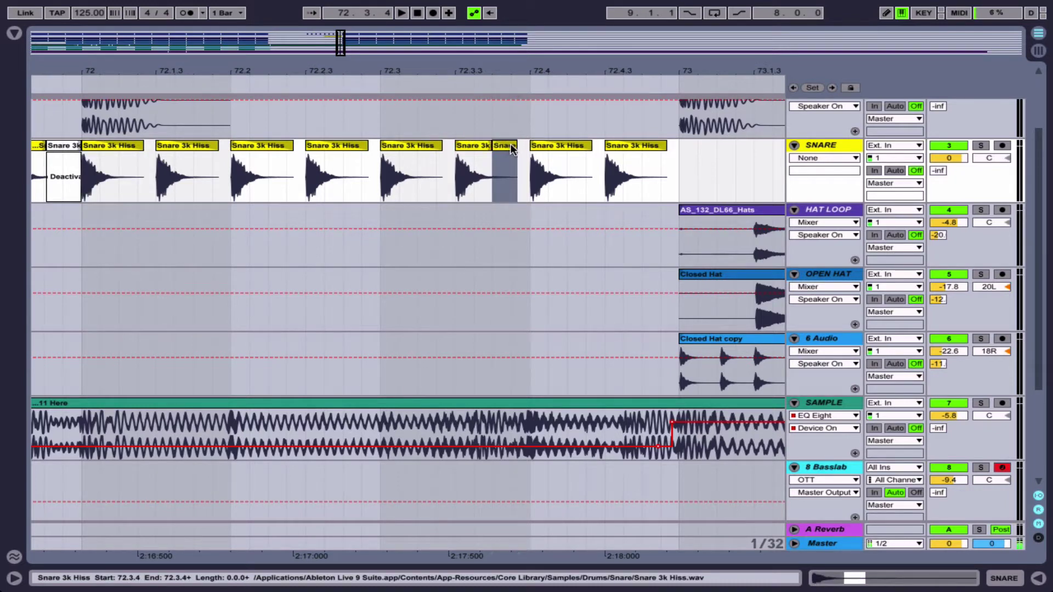
key("Delete")
- Copy the 72.3.3 snare hit into 72.3.4 and audition bar 72's roll
left_click(469, 147)
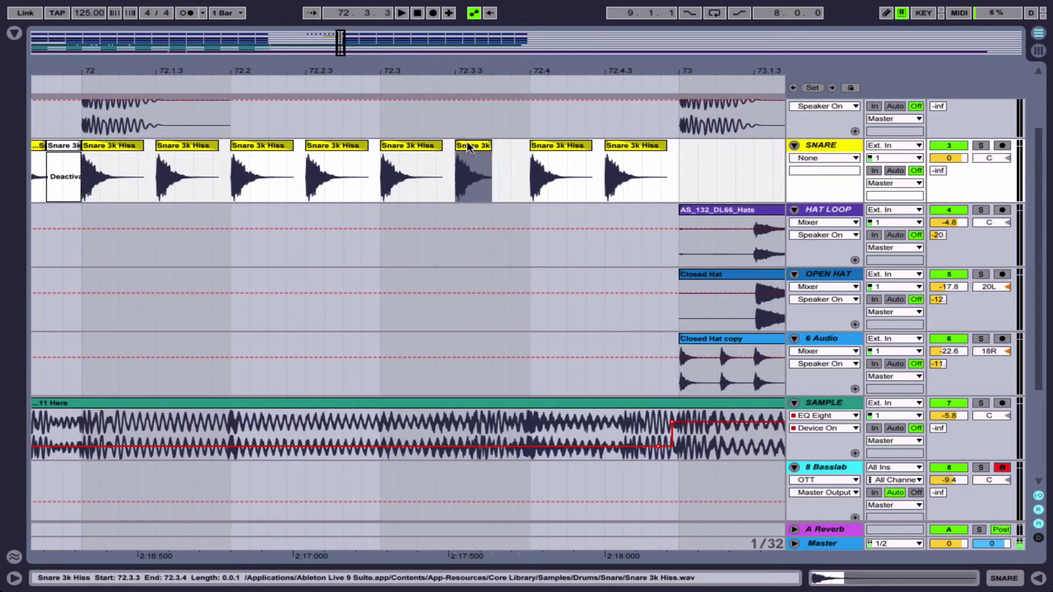
left_click_drag(469, 147, 501, 145)
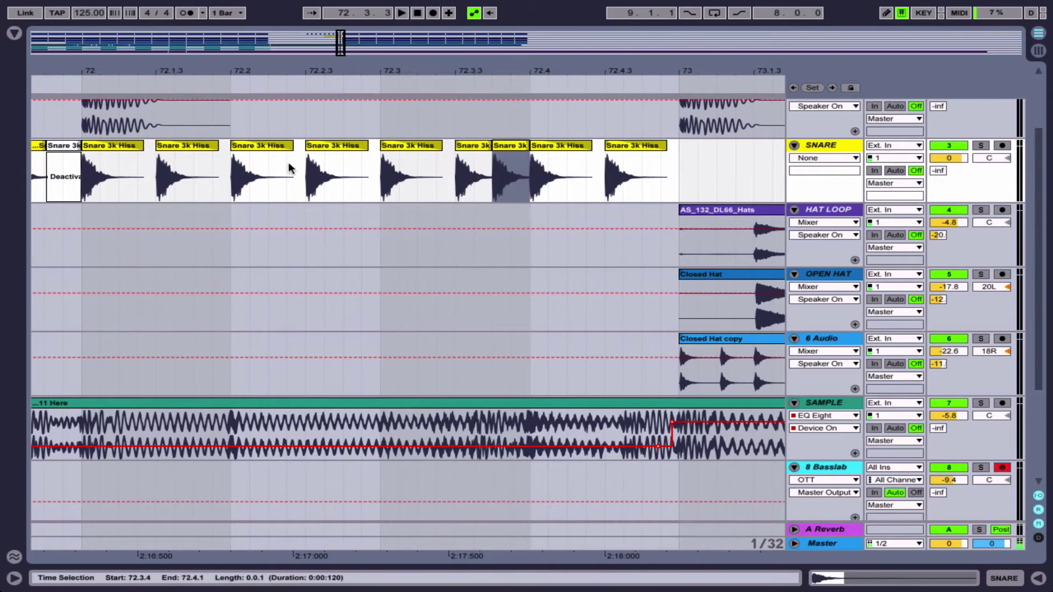
left_click(120, 143)
key("space")
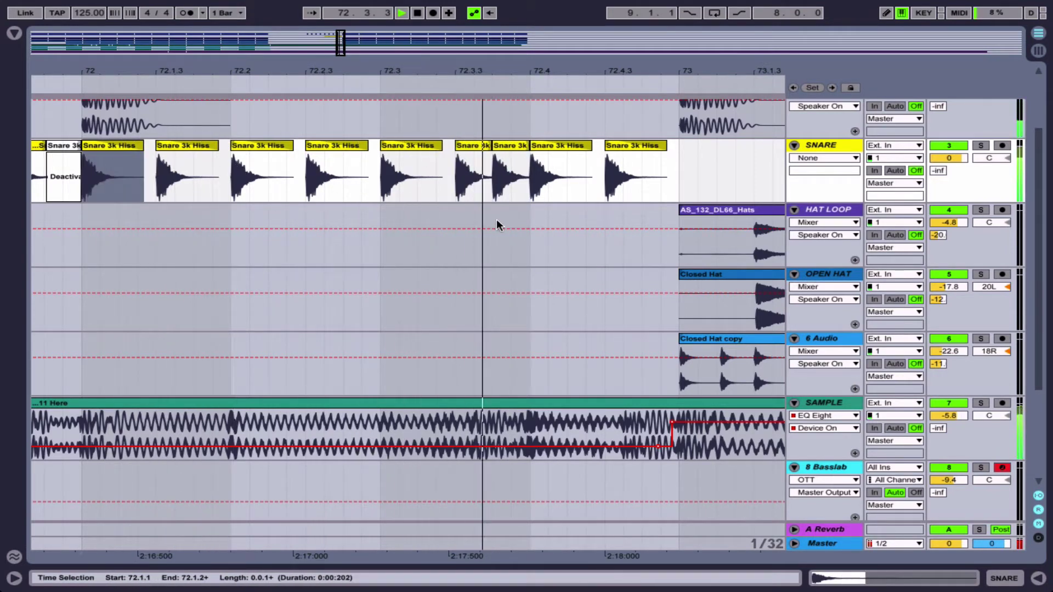
key("space")
left_click(511, 147)
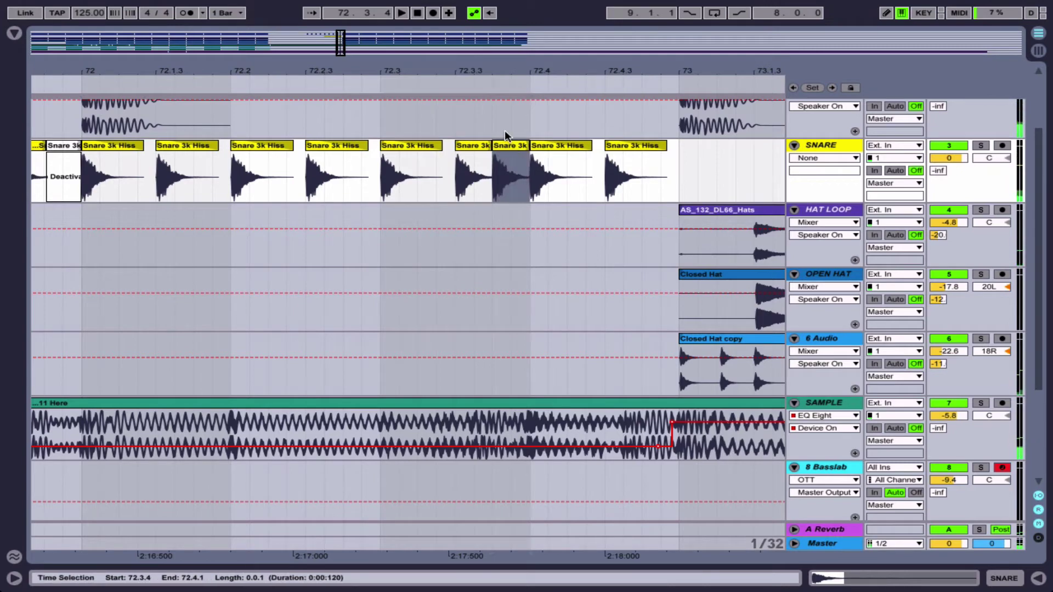
scroll(502, 137, "up", 3)
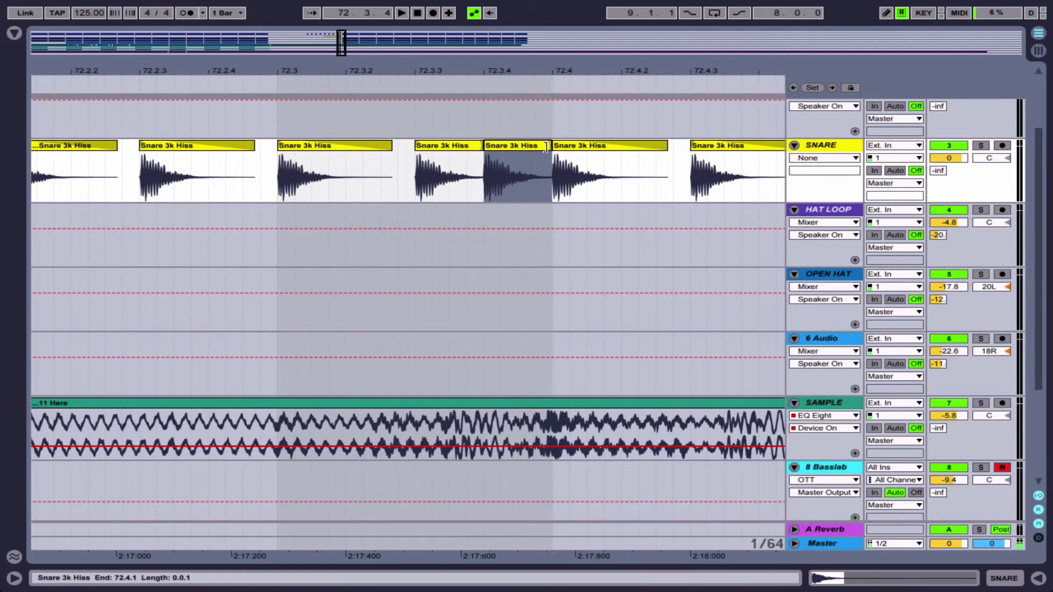
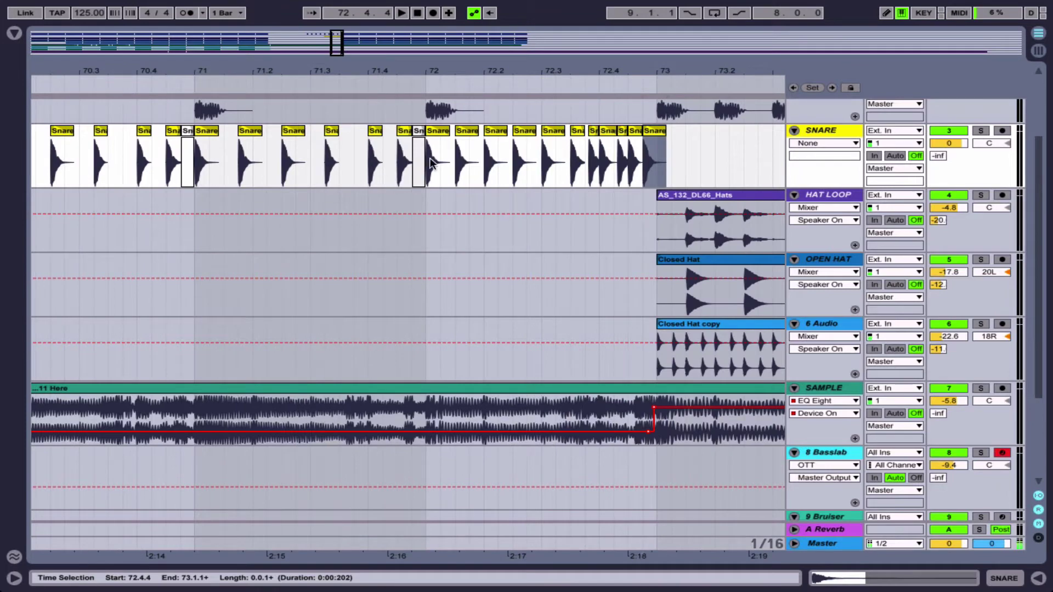
- Audition the bar 72 fill, then nudge the last Snare 3k Hiss hit before bar 73 slightly later
key("space")
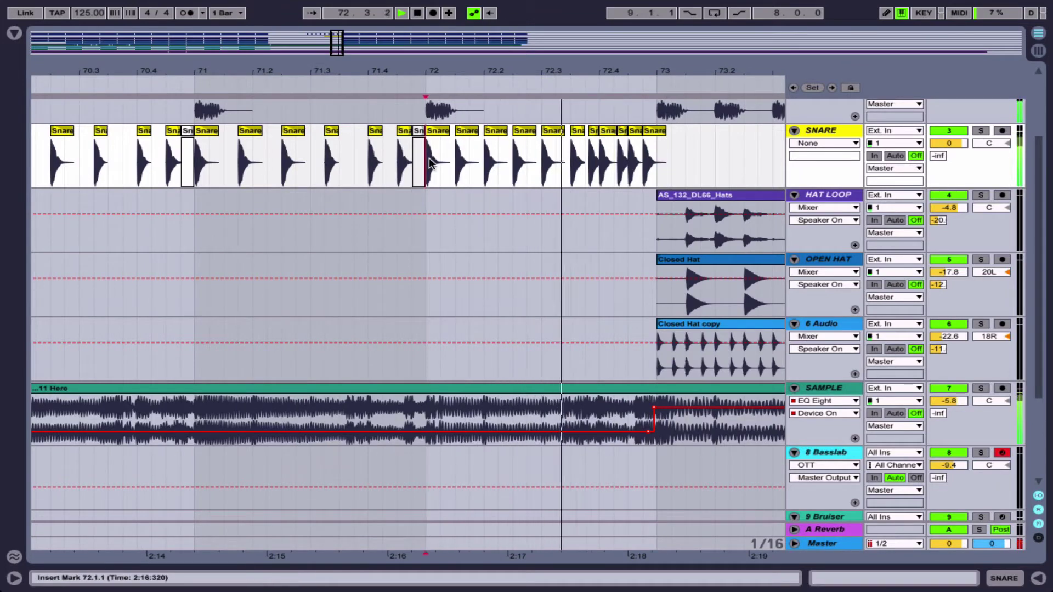
key("space")
left_click_drag(657, 74, 639, 117)
left_click_drag(643, 62, 642, 72)
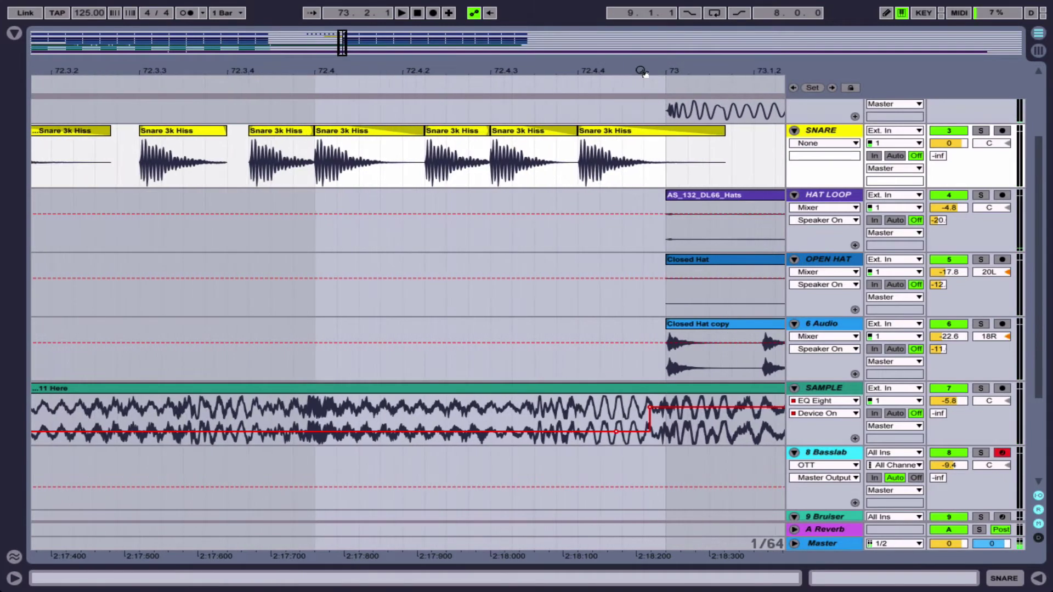
left_click_drag(609, 129, 630, 126)
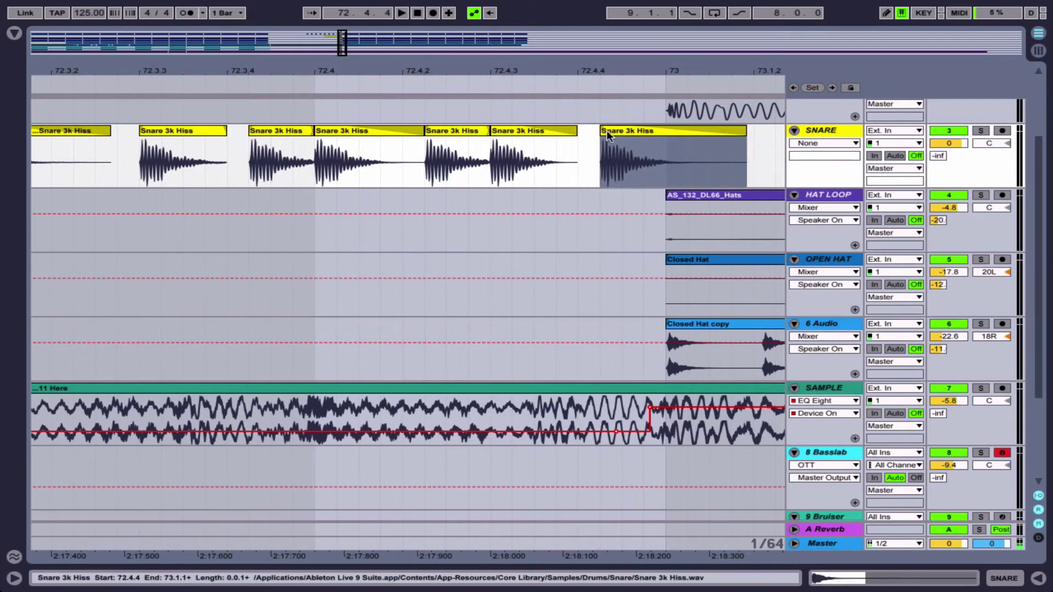
- Replay the snare roll from the bar 72 clip, then zoom back out
left_click(324, 130)
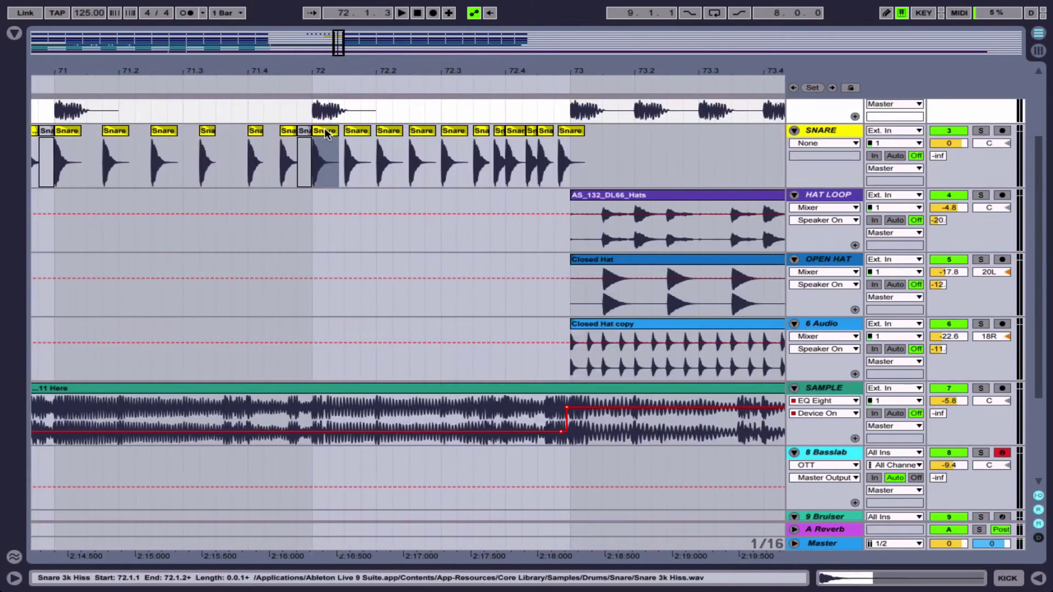
key("space")
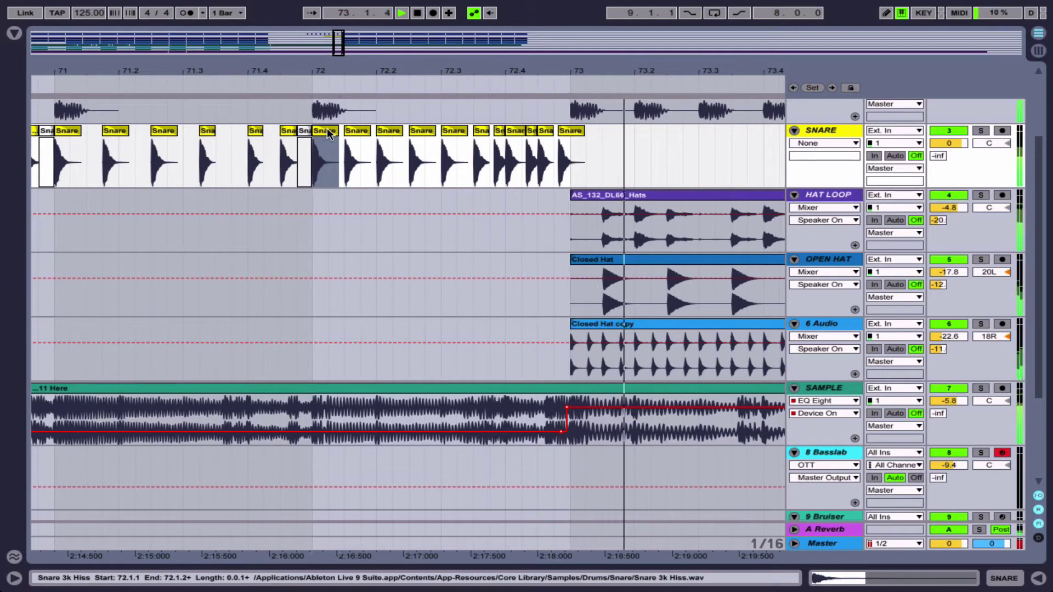
key("space")
key("minus")
key("minus")
key("minus")
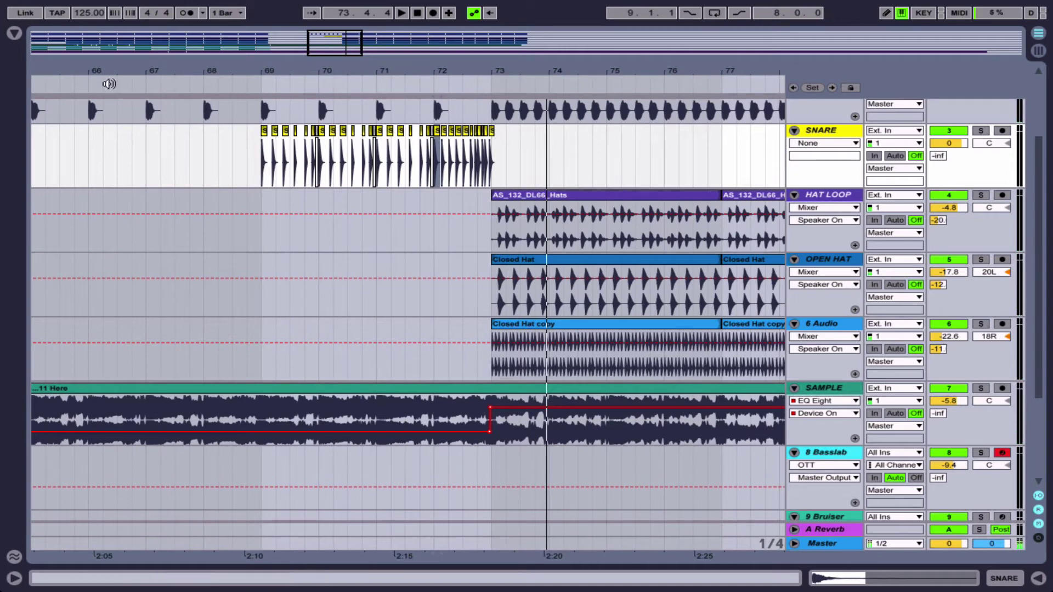
key("minus")
key("minus")
left_click(163, 159)
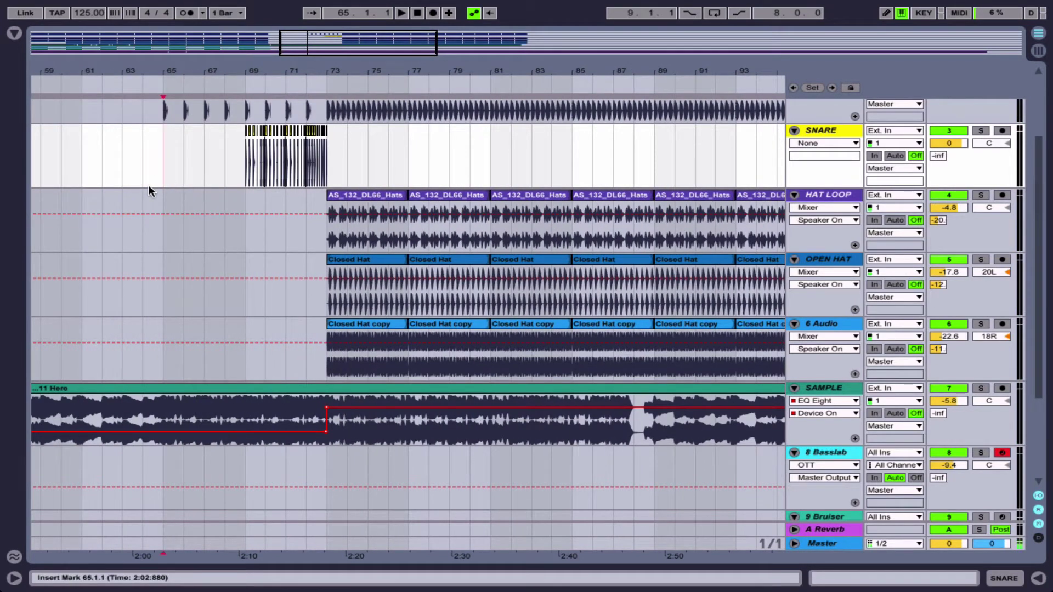
scroll(148, 185, "left", 3)
left_click_drag(132, 159, 281, 165)
key("space")
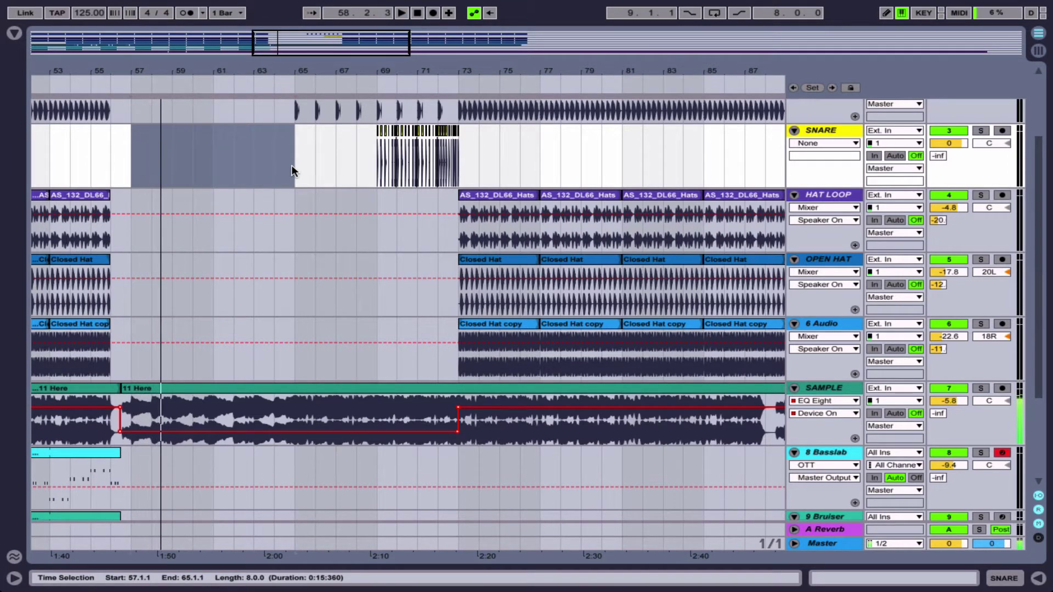
left_click_drag(309, 71, 309, 137)
left_click(231, 150)
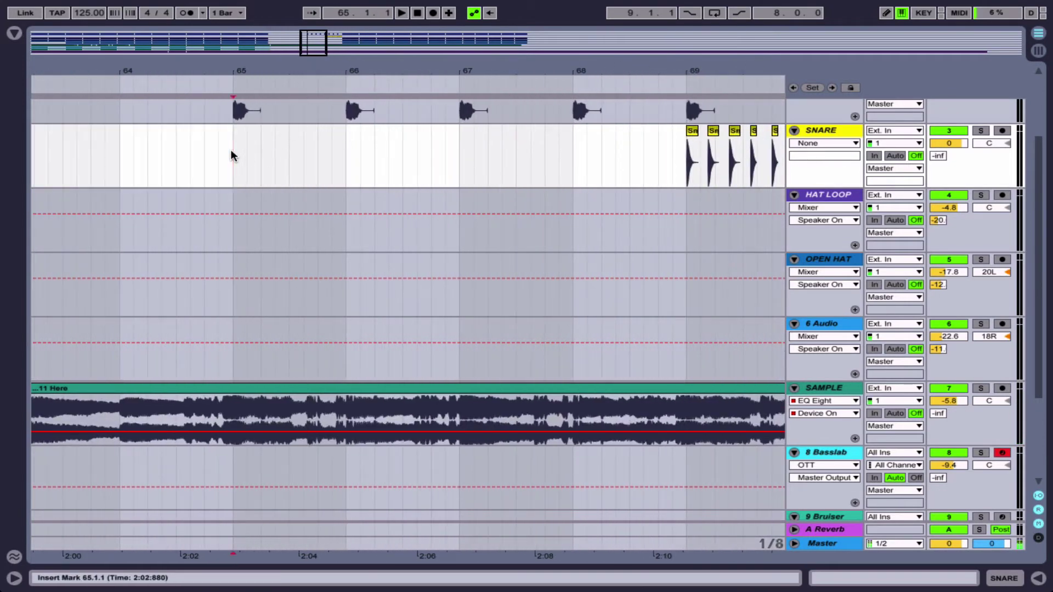
key("space")
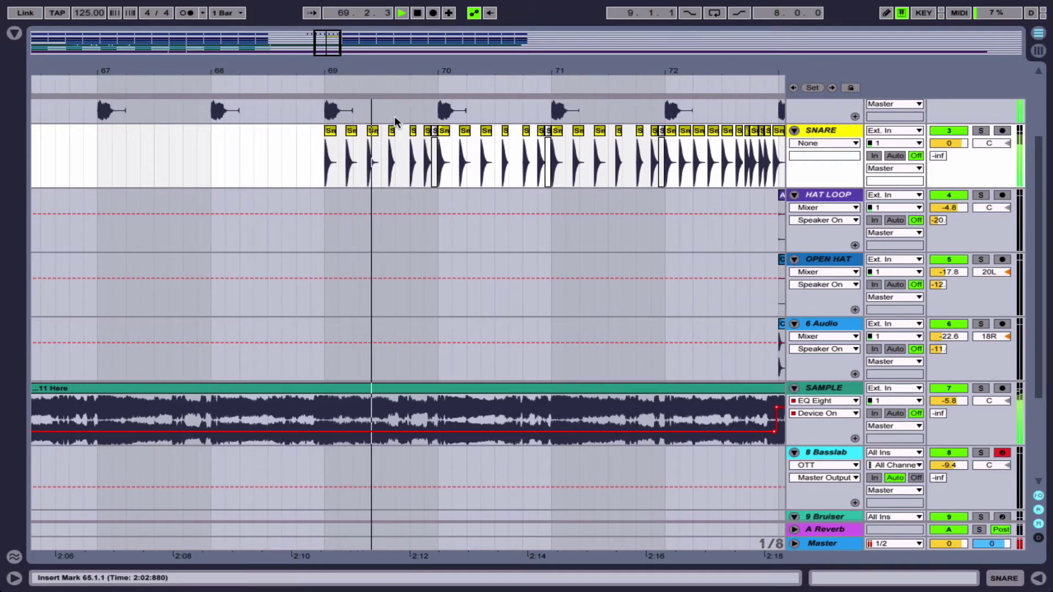
- Copy the Kick Solid Round hit onto beat 3 of bars 69 and 71, plus 72.3 and 72.4
scroll(381, 148, "up", 2)
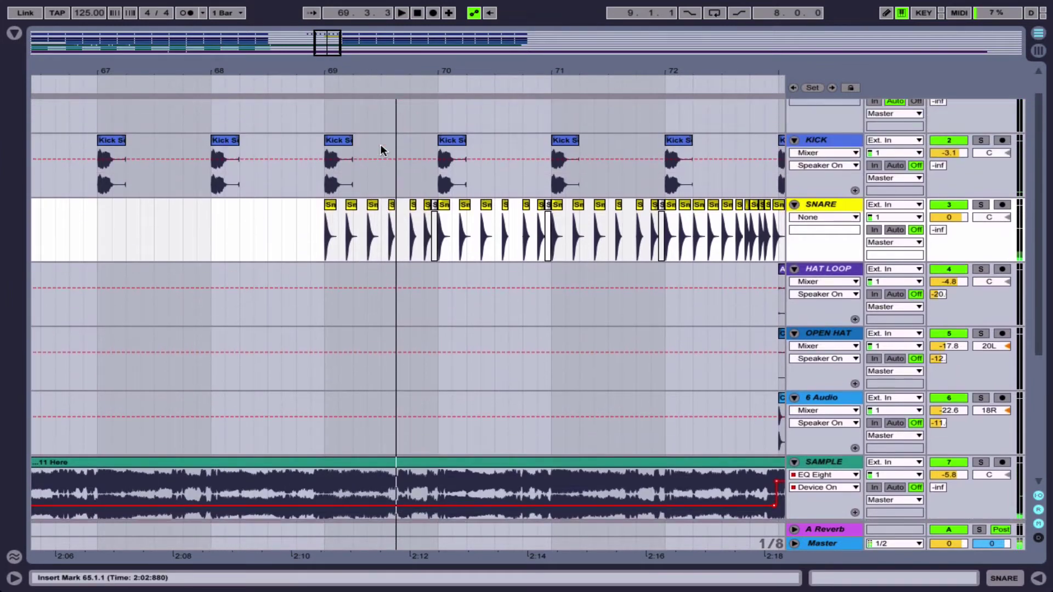
left_click(344, 141)
left_click_drag(344, 139, 506, 150)
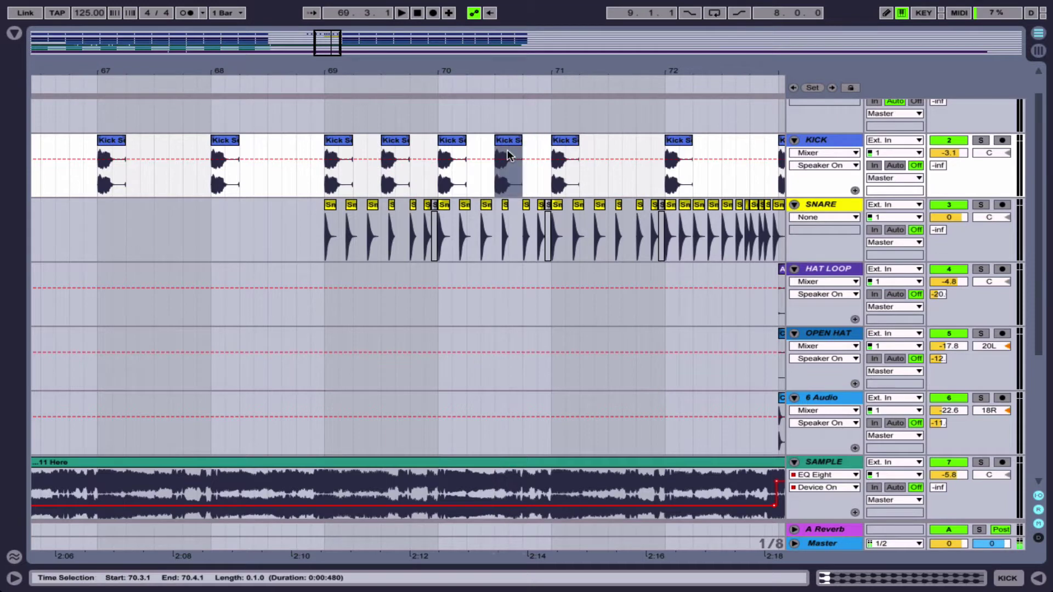
scroll(506, 152, "right", 5)
left_click_drag(363, 136, 475, 143)
left_click_drag(556, 142, 618, 147)
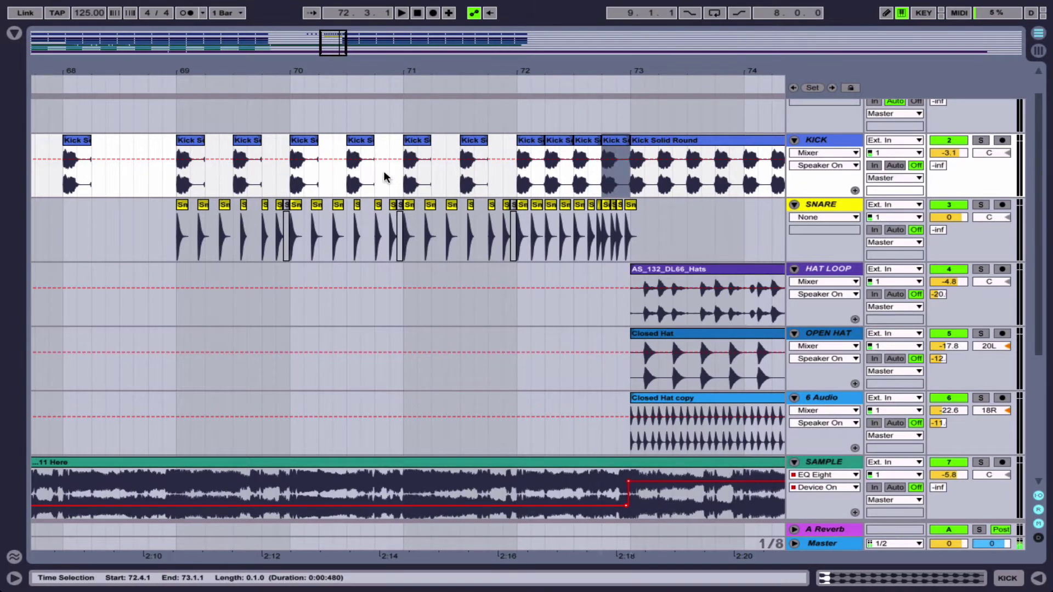
- Audition from bar 69, then mute and delete the kick copies at 69.3 and 70.3
scroll(383, 177, "left", 3)
left_click(305, 159)
key("space")
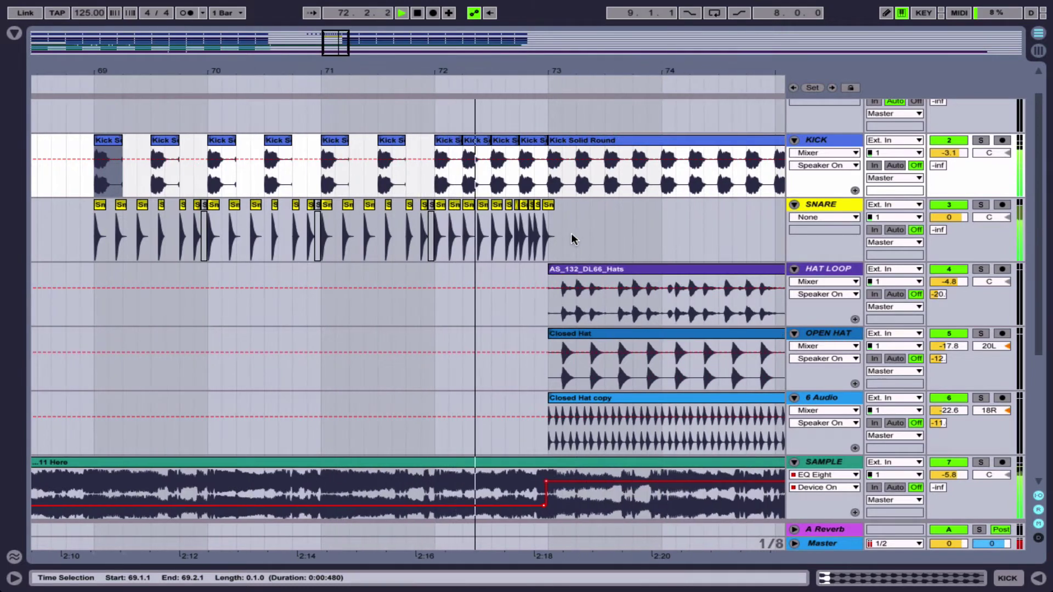
left_click(279, 140)
key("0")
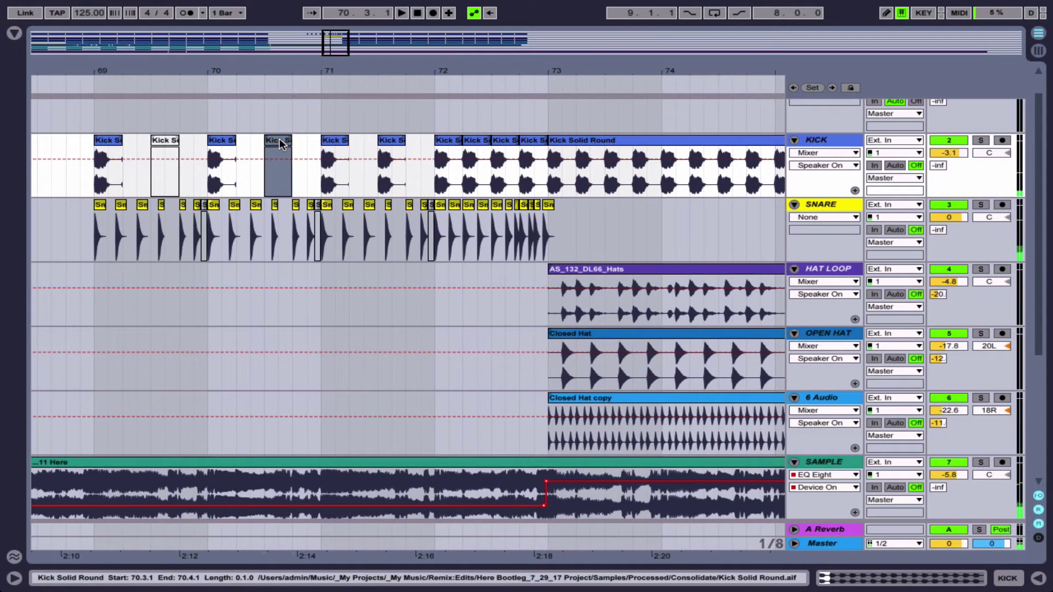
key("Delete")
left_click(163, 141)
key("Delete")
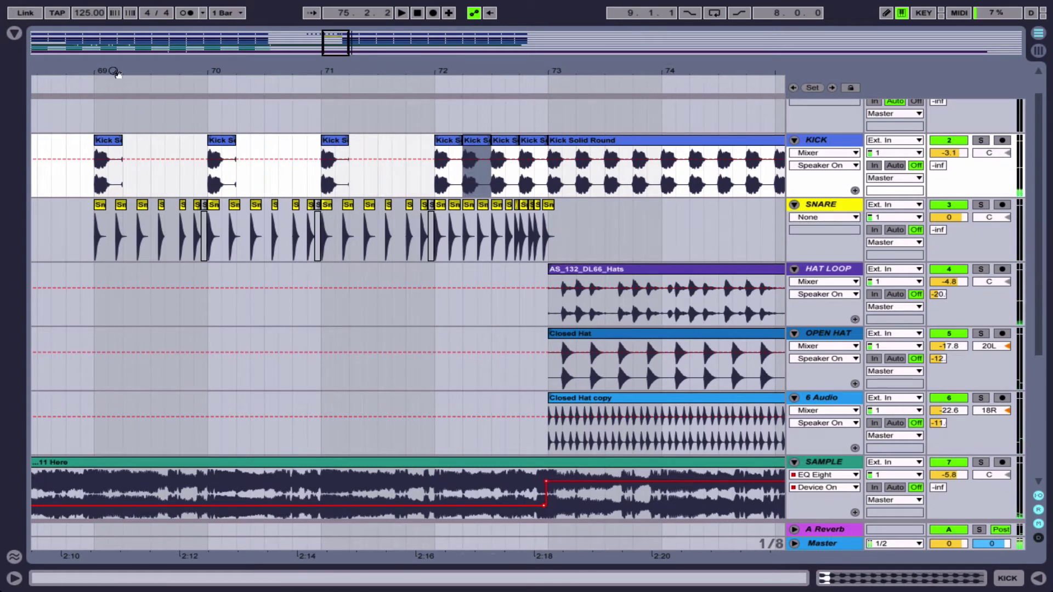
left_click_drag(115, 71, 126, 120)
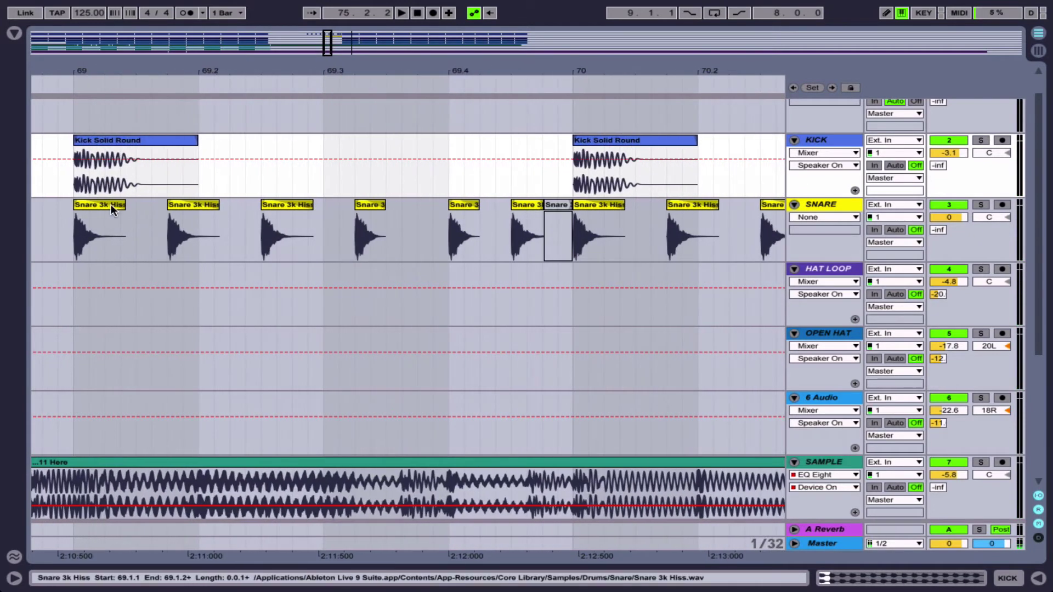
- Set the arrangement grid to 1/16 from the SNARE lane's context menu
left_click(110, 204)
left_click(182, 206)
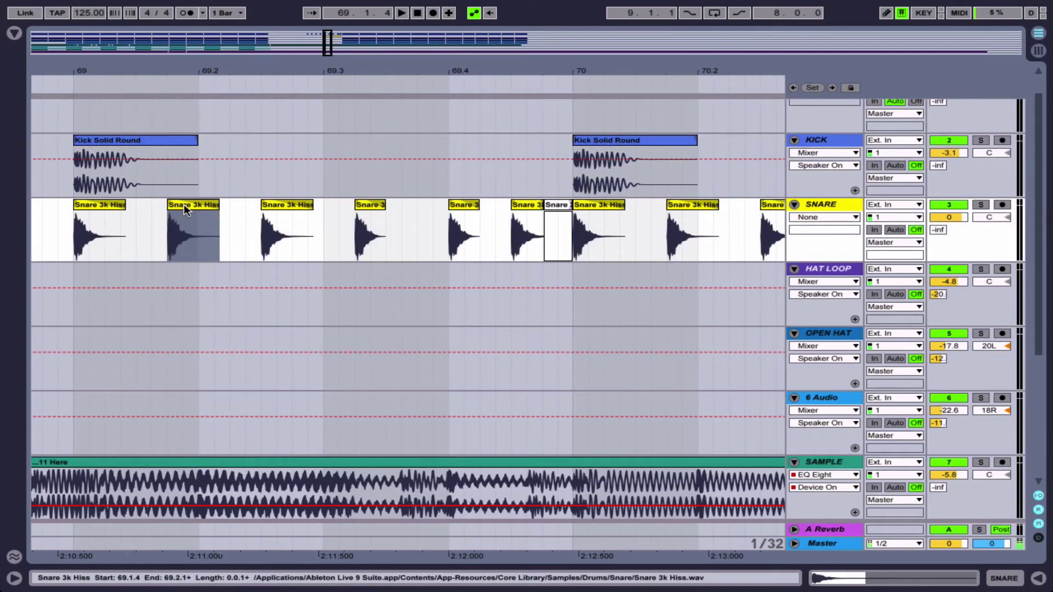
left_click(143, 215)
right_click(144, 216)
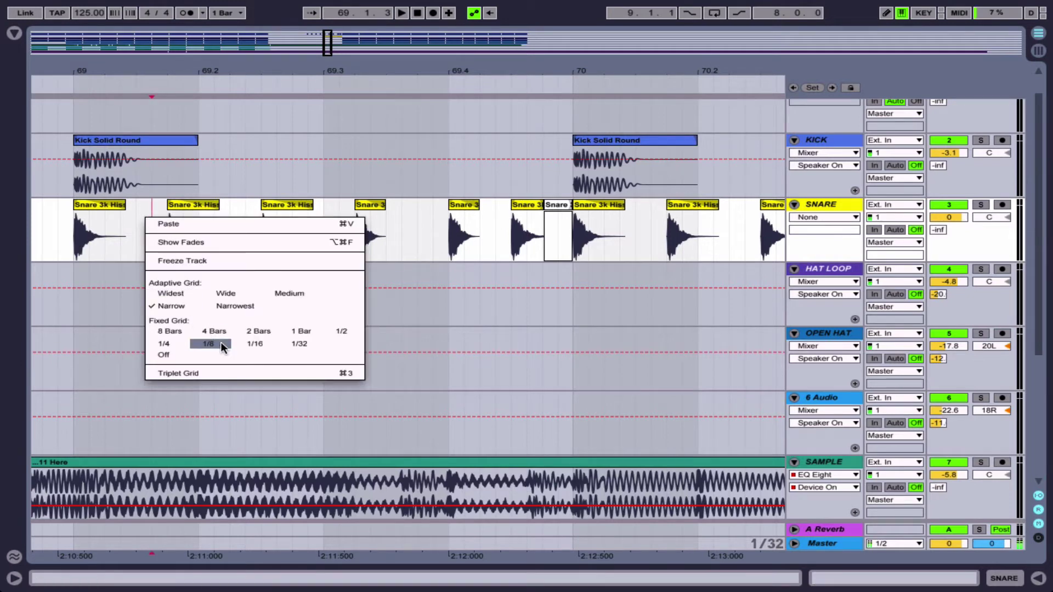
left_click(249, 342)
- Check the first two snare hits and place the insert mark at 69.2.1
left_click(92, 204)
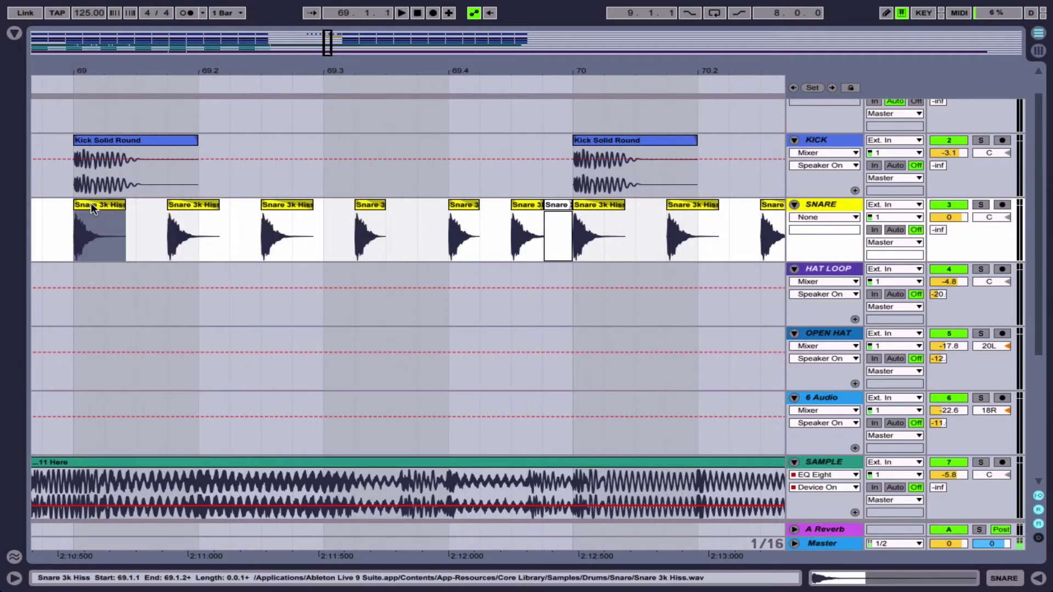
left_click(182, 203)
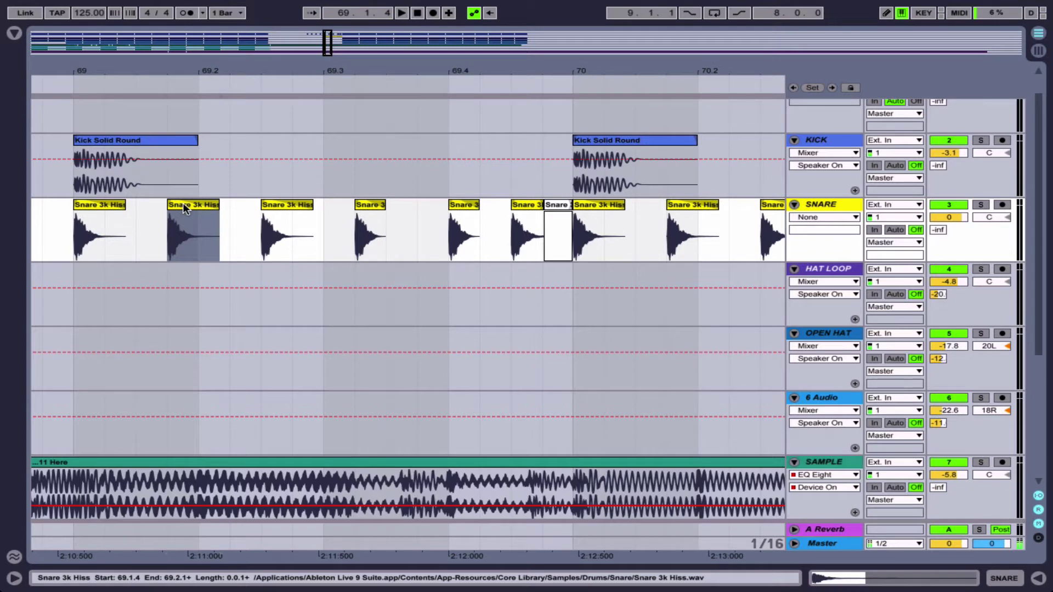
left_click(204, 235)
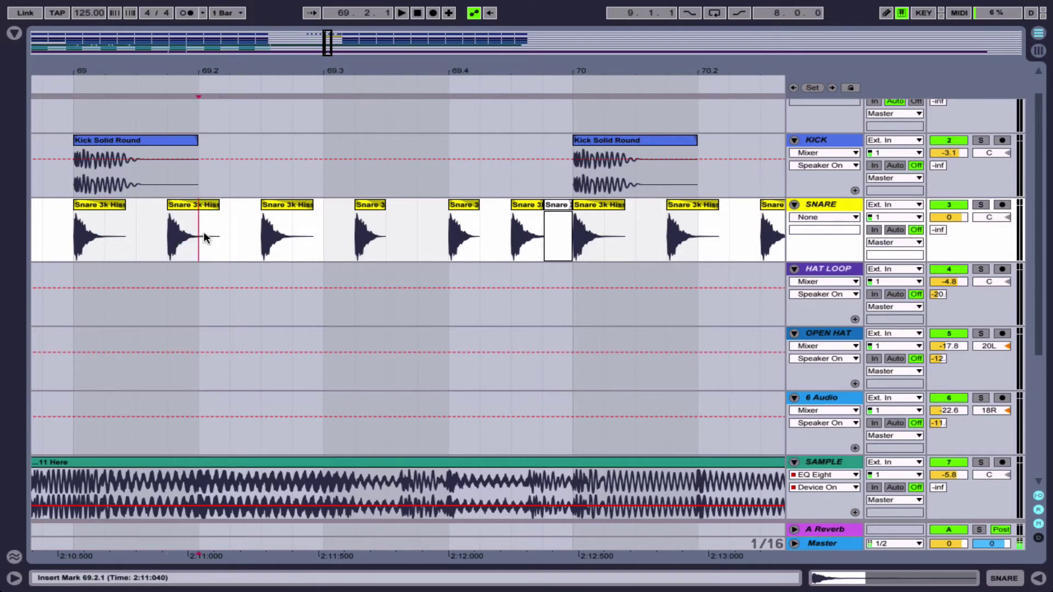
- Step through the five Snare 3k Hiss hits in bar 69, then zoom out to bars 69–71
left_click(82, 202)
left_click(207, 204)
left_click(279, 202)
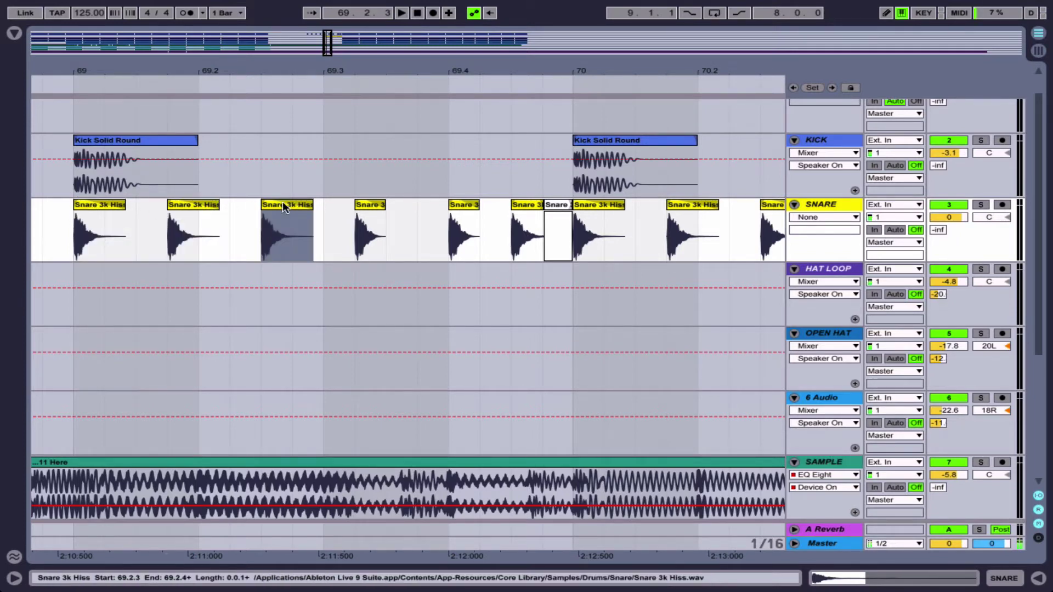
left_click(365, 204)
left_click(452, 204)
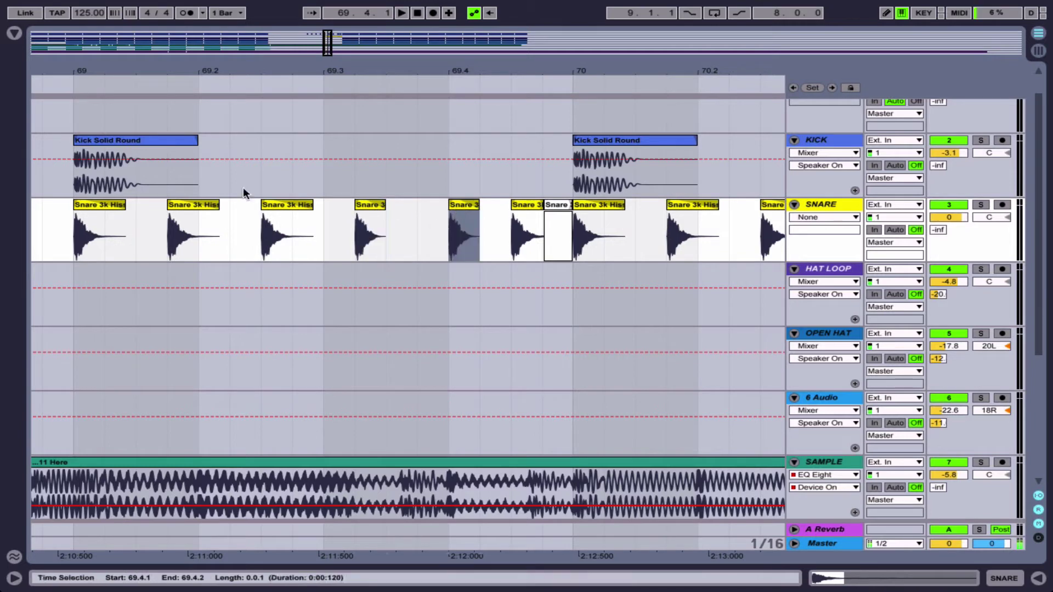
left_click(113, 204)
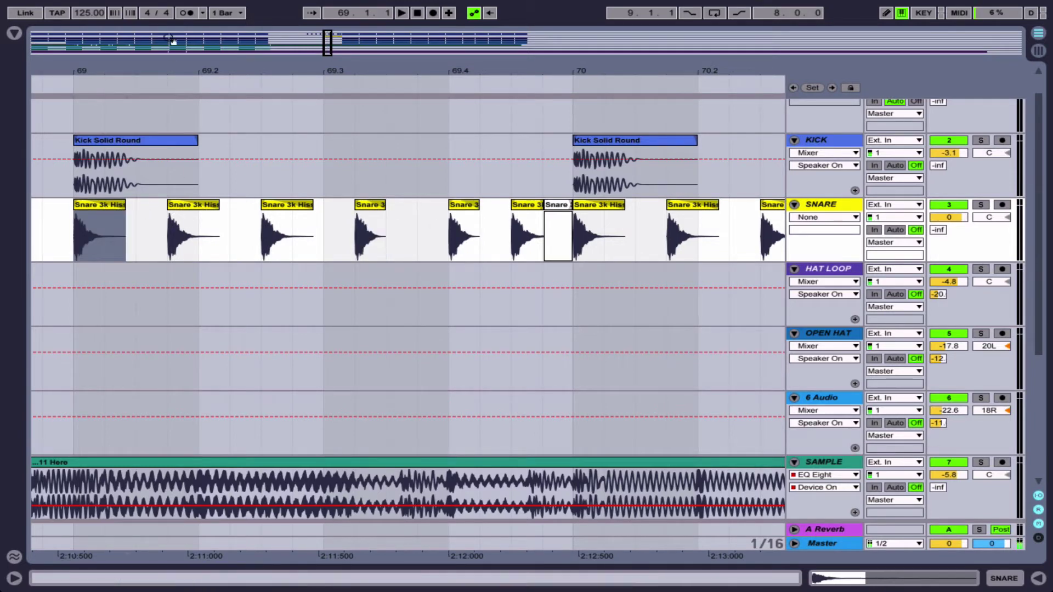
left_click_drag(166, 65, 156, 121)
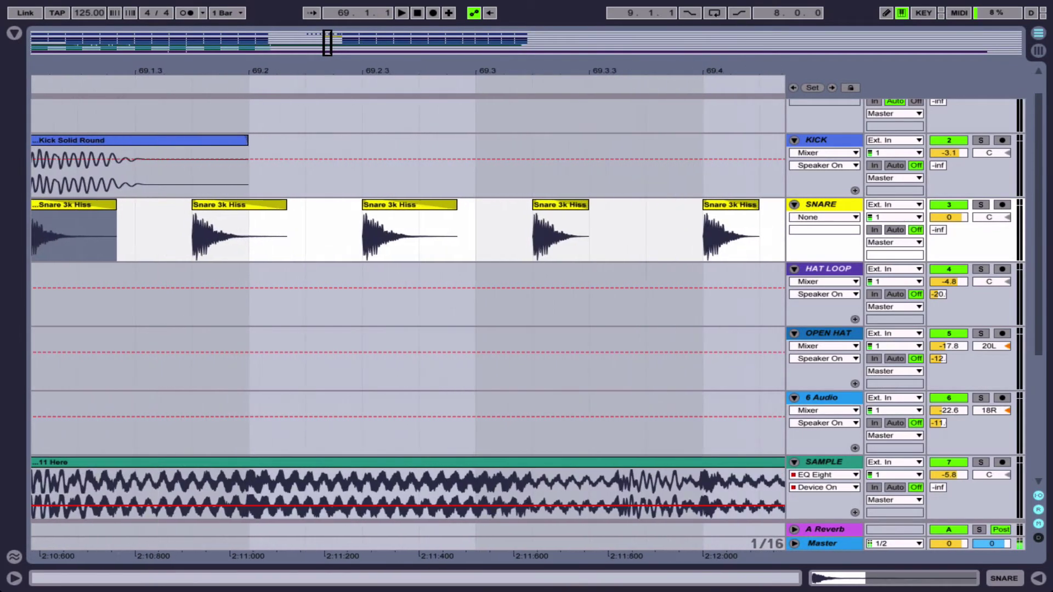
scroll(63, 207, "left", 3)
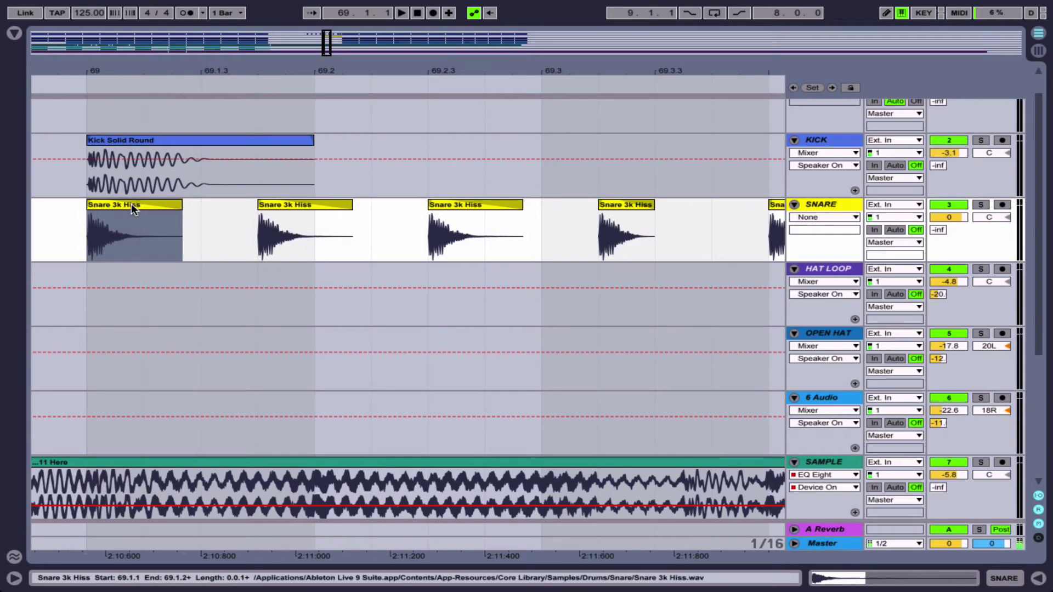
left_click_drag(158, 67, 158, 19)
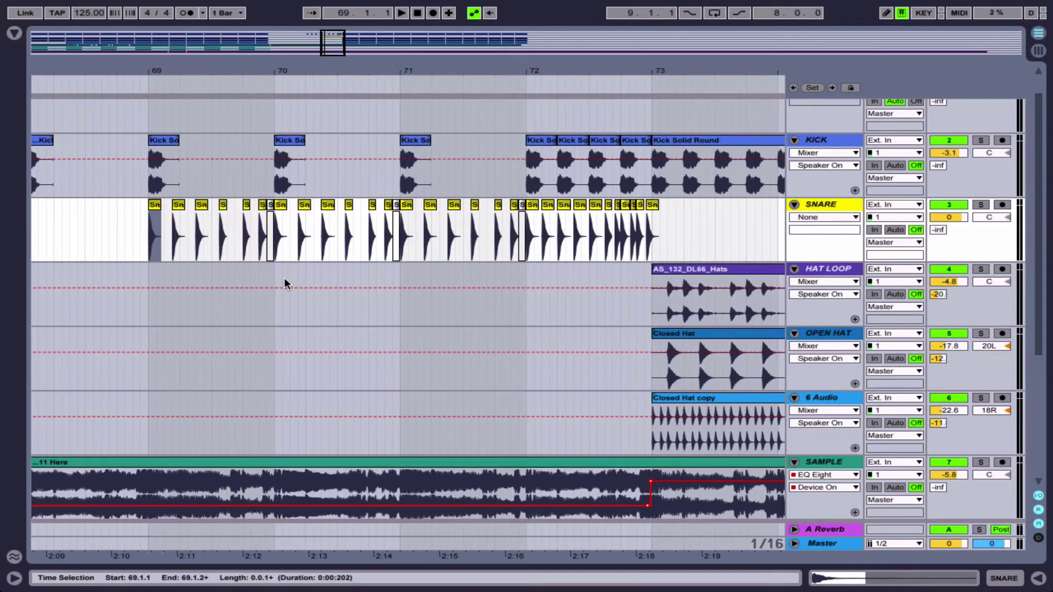
scroll(284, 279, "left", 5)
- Select the Basslab and Bruiser clips at bars 41–49
left_click_drag(228, 72, 234, 41)
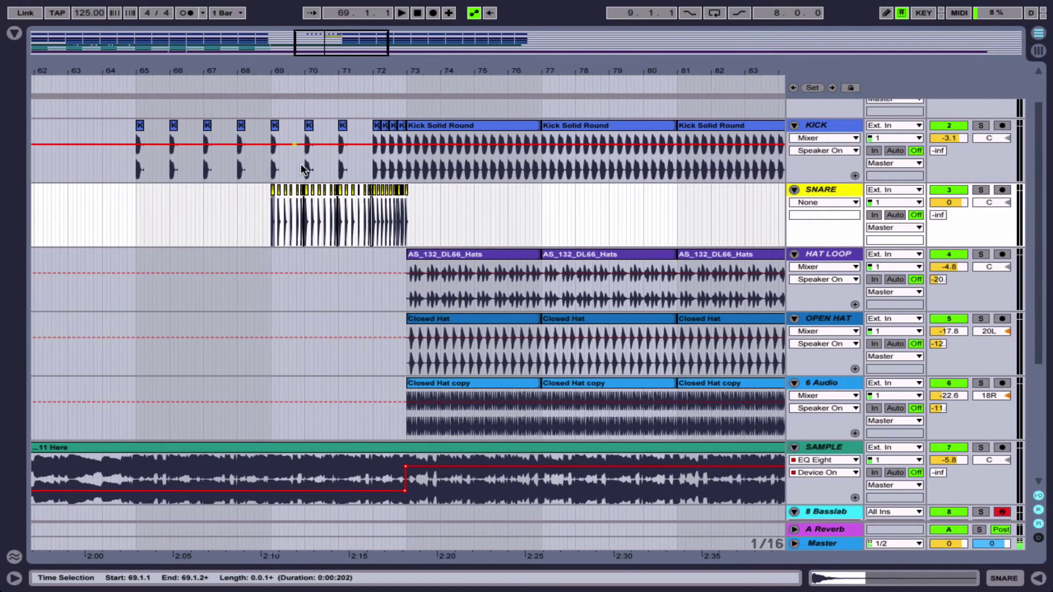
scroll(300, 236, "left", 3)
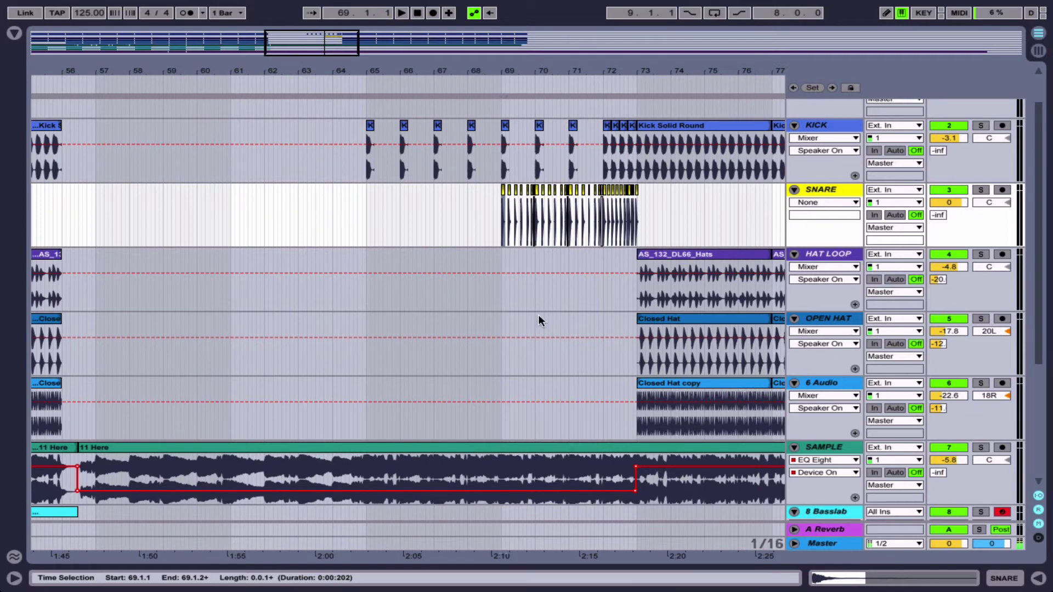
scroll(539, 318, "right", 10)
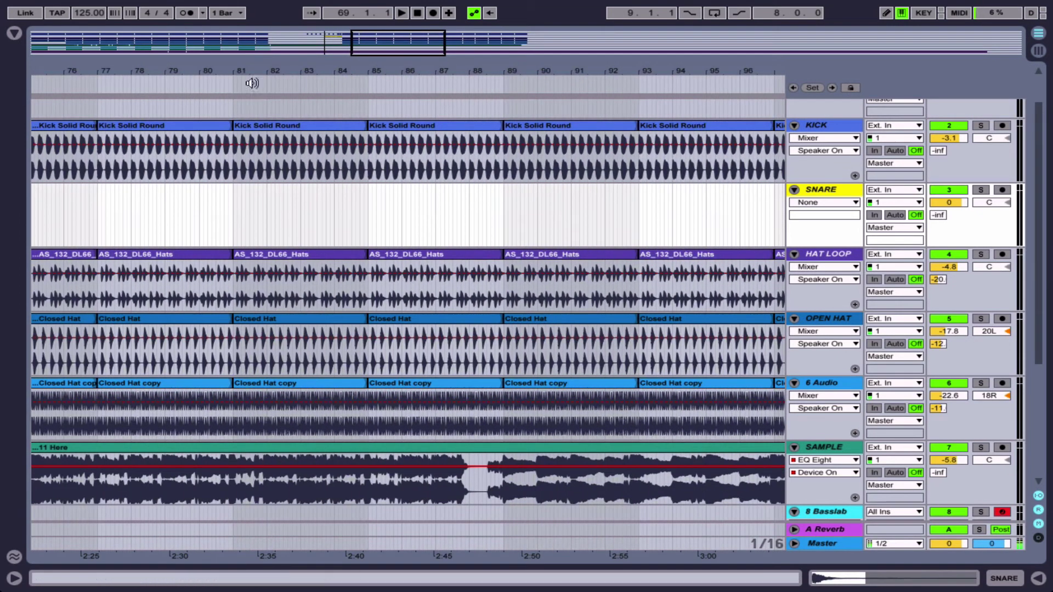
left_click_drag(264, 66, 264, 19)
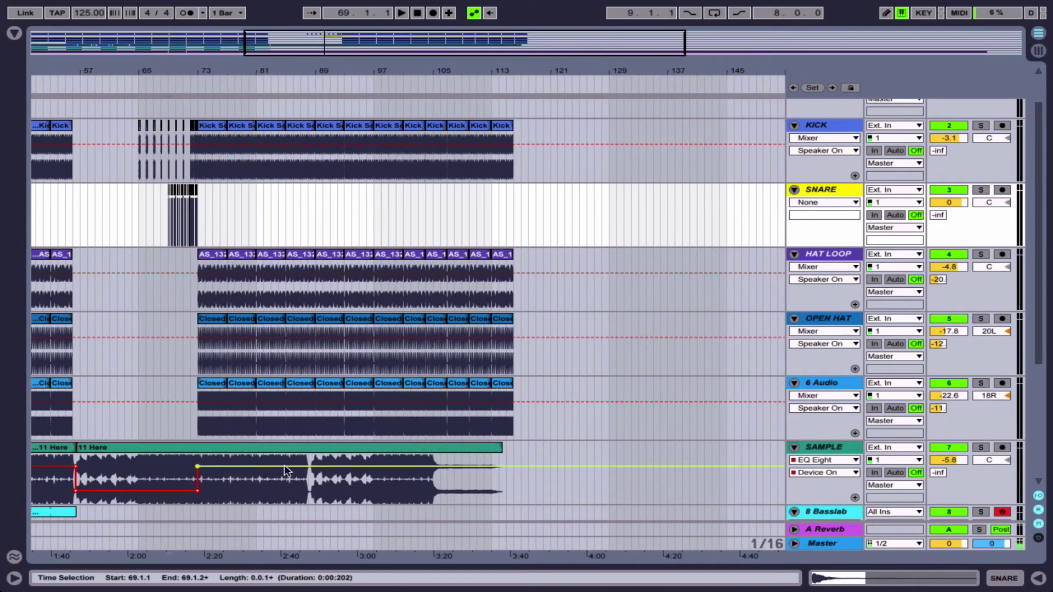
scroll(297, 461, "left", 5)
scroll(297, 461, "down", 3)
left_click(247, 393)
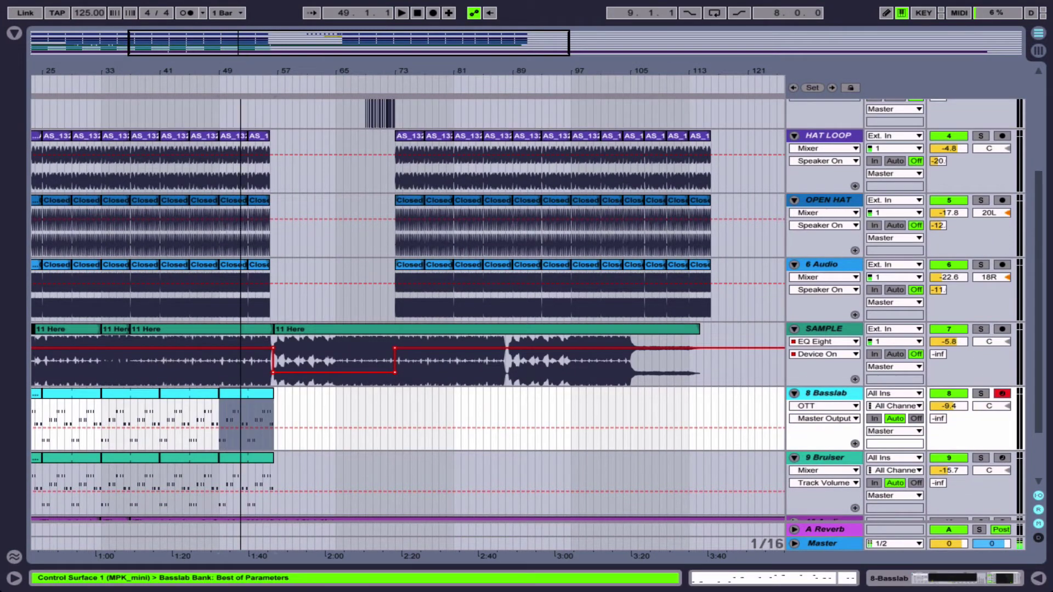
left_click_drag(240, 69, 240, 107)
scroll(301, 348, "left", 3)
scroll(300, 349, "down", 1)
left_click(279, 348)
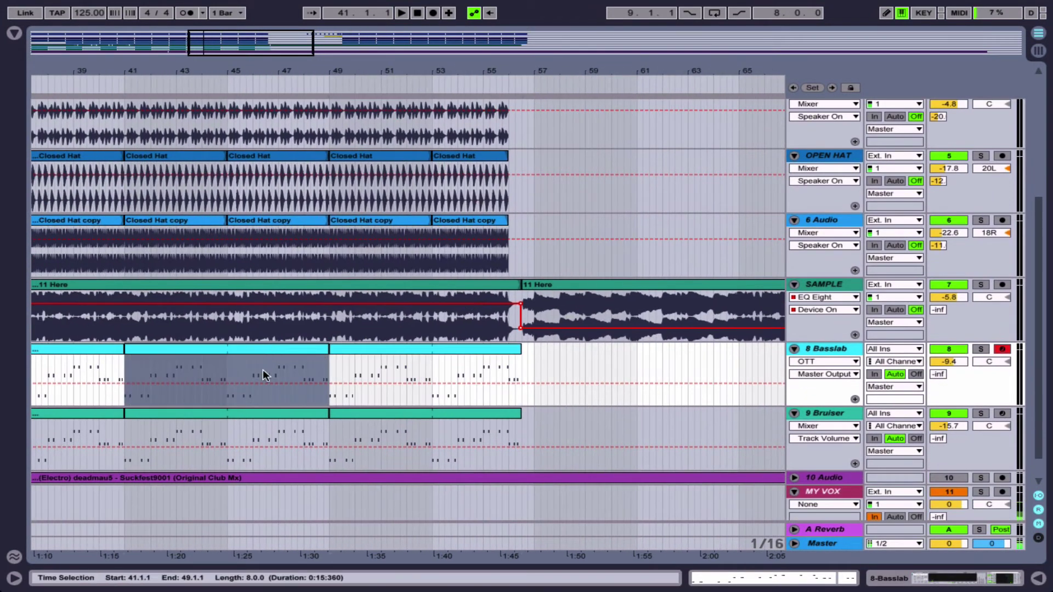
left_click(243, 413, "shift")
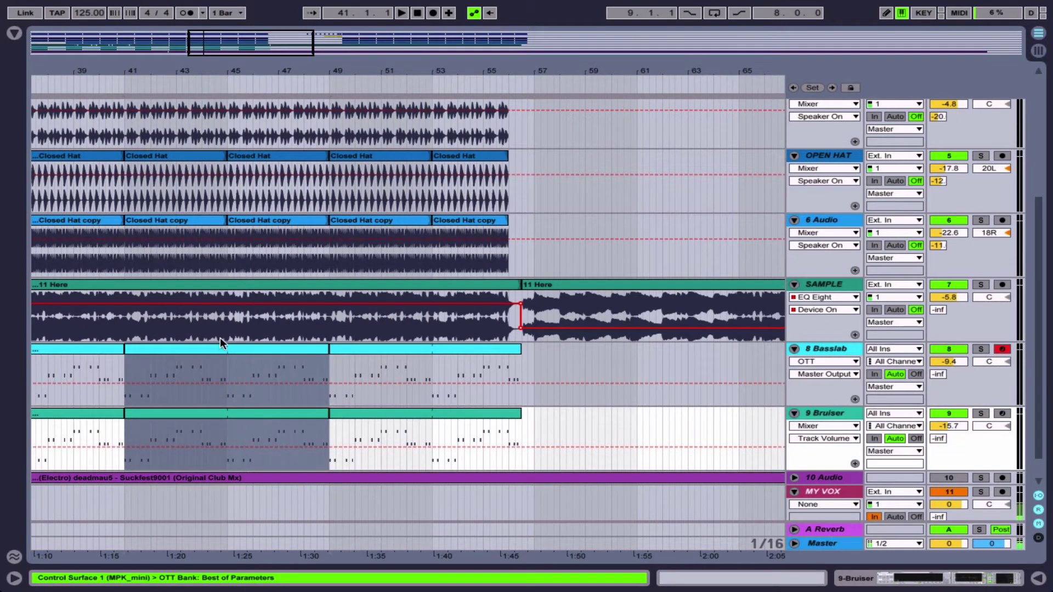
- Copy the Basslab and Bruiser clips to start at bar 73 and audition them
left_click_drag(218, 343, 712, 386)
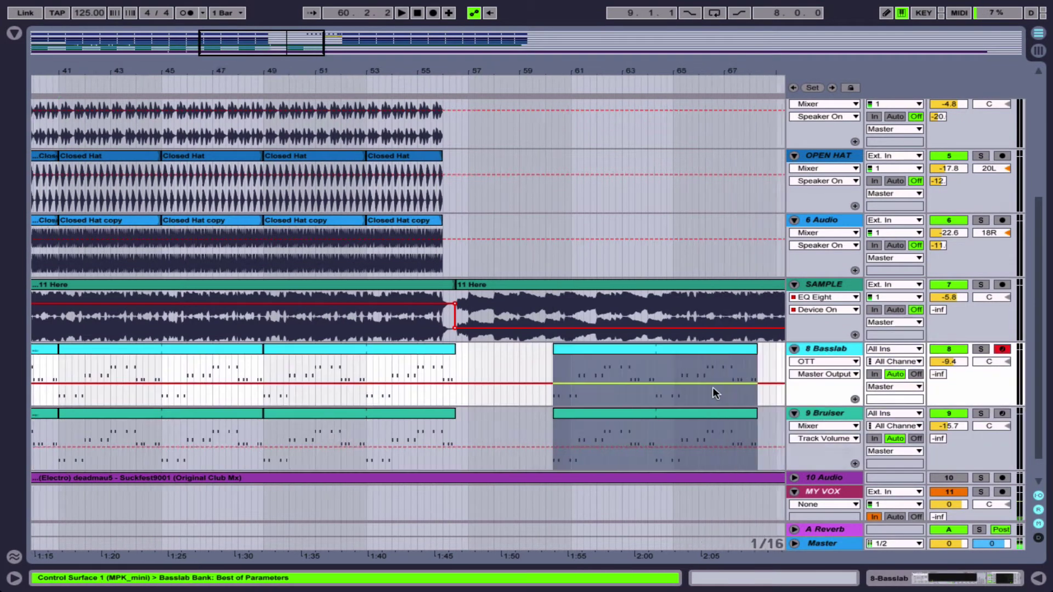
scroll(712, 386, "right", 10)
left_click_drag(205, 348, 525, 370)
left_click_drag(421, 62, 392, 262)
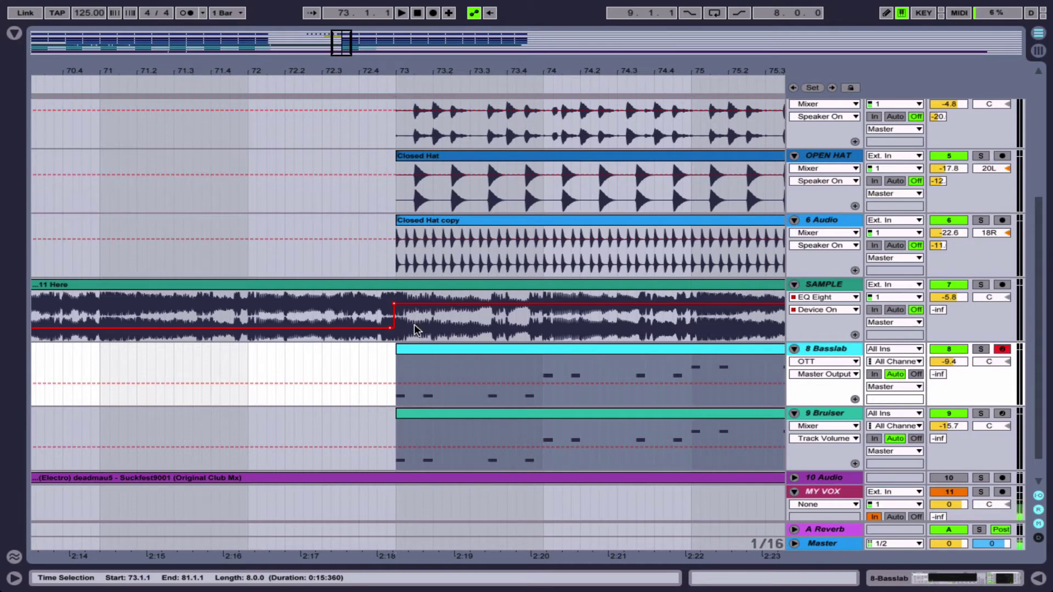
key("space")
- Repeat the Basslab and Bruiser clips with Ctrl+D out to bar 121
scroll(414, 325, "down", 1)
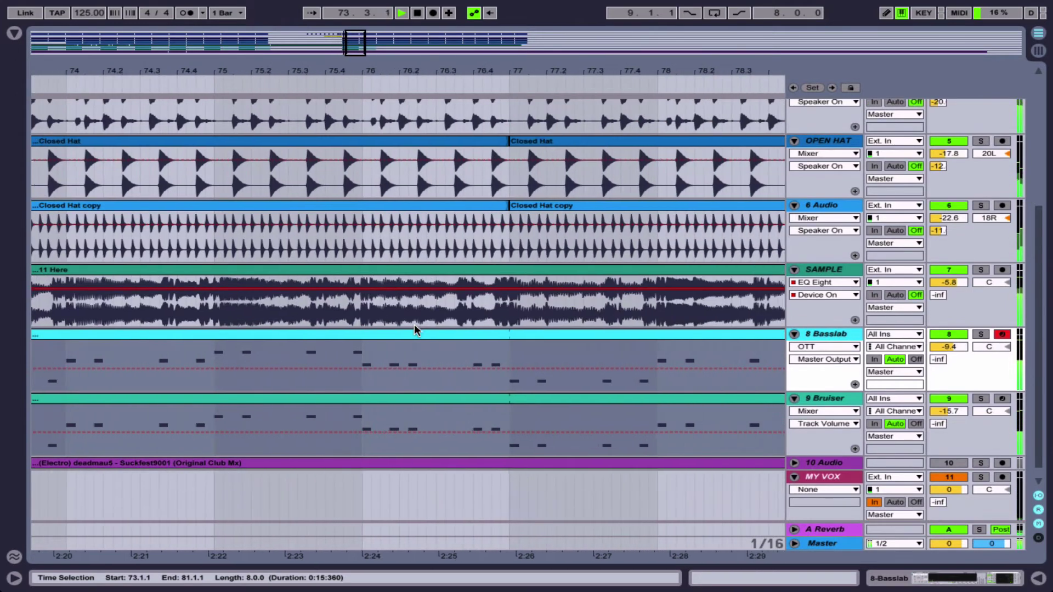
left_click_drag(233, 72, 241, 14)
key("minus")
key("space")
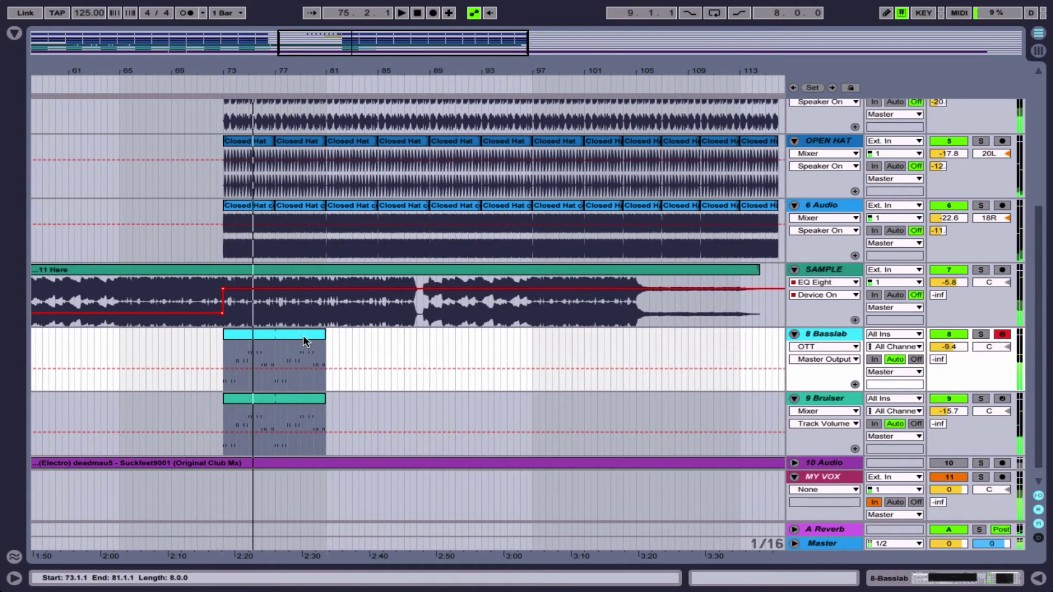
key("ctrl+d")
key("ctrl+d")
key("ctrl+d")
key("ctrl+d")
key("ctrl+d")
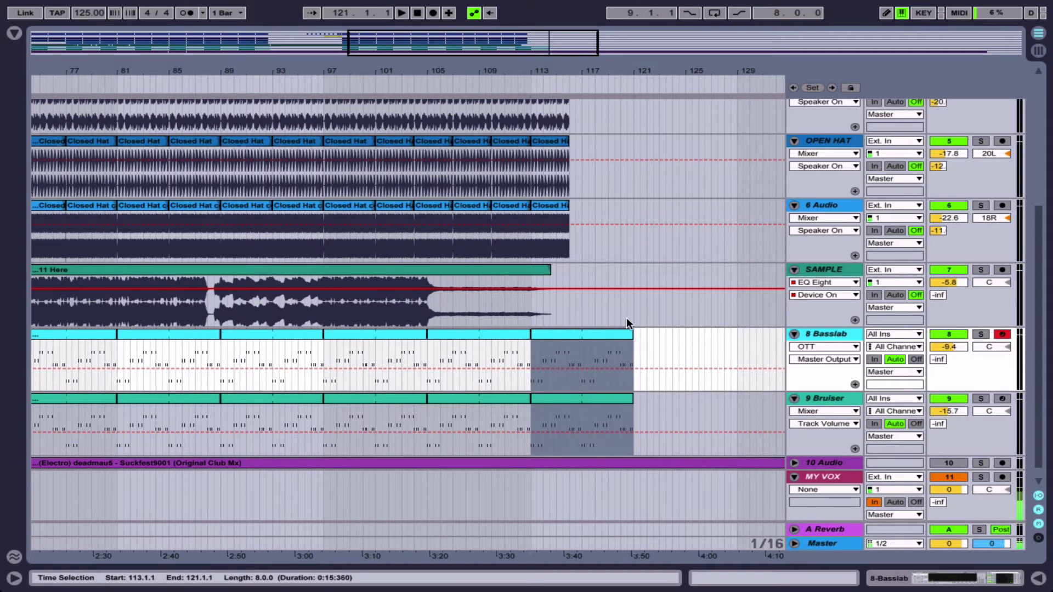
- Trim Basslab and Bruiser back to bar 117; duplicate the Closed Hat, hat loop and kick clips to bar 119
left_click_drag(627, 332, 570, 333)
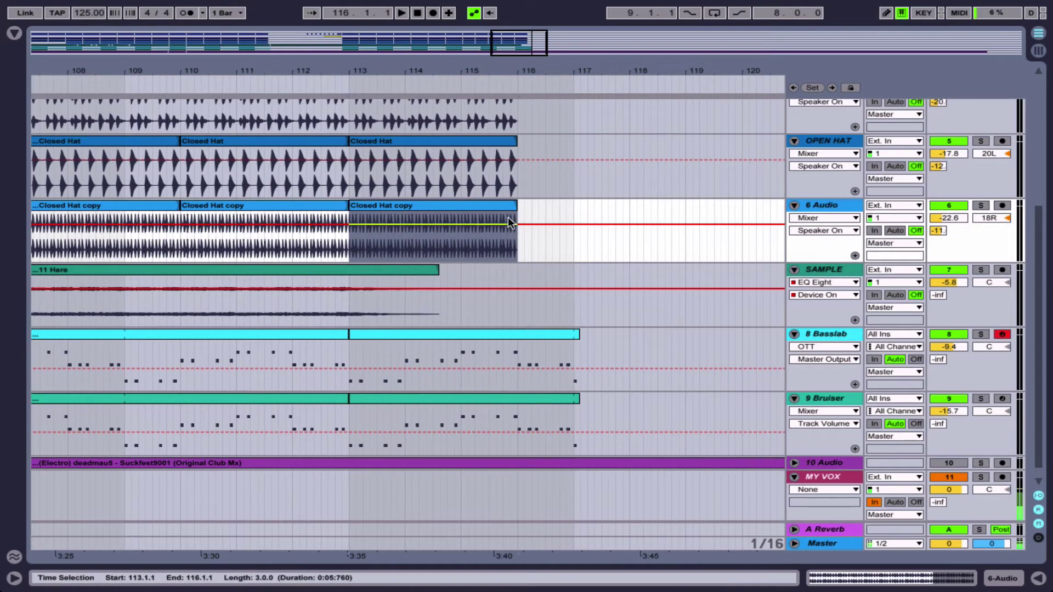
key("ctrl+d")
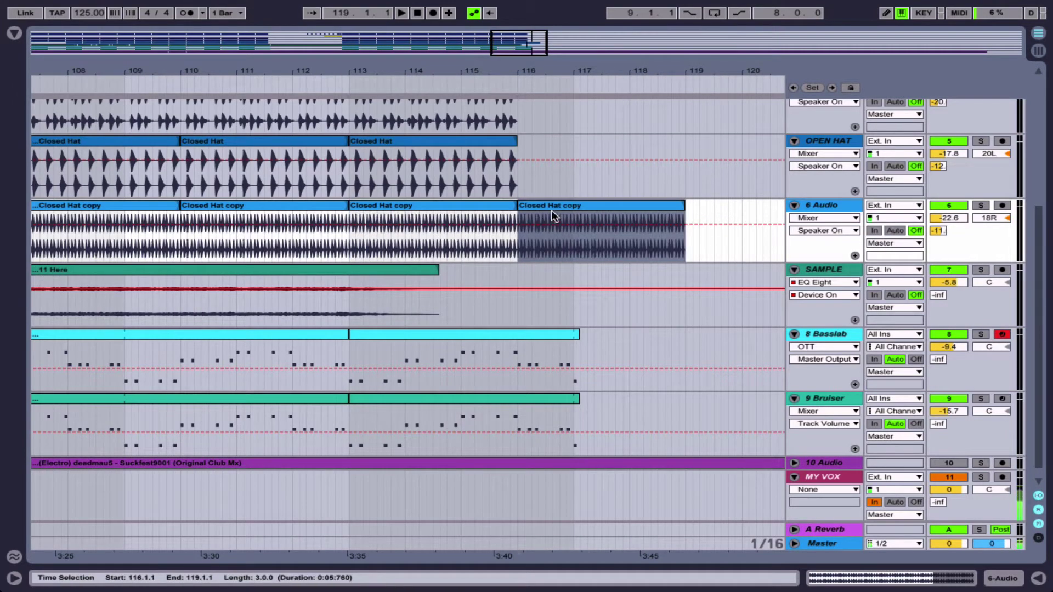
left_click(498, 138)
key("ctrl+d")
scroll(498, 140, "up", 2)
left_click(494, 163)
key("ctrl+d")
scroll(607, 180, "up", 2)
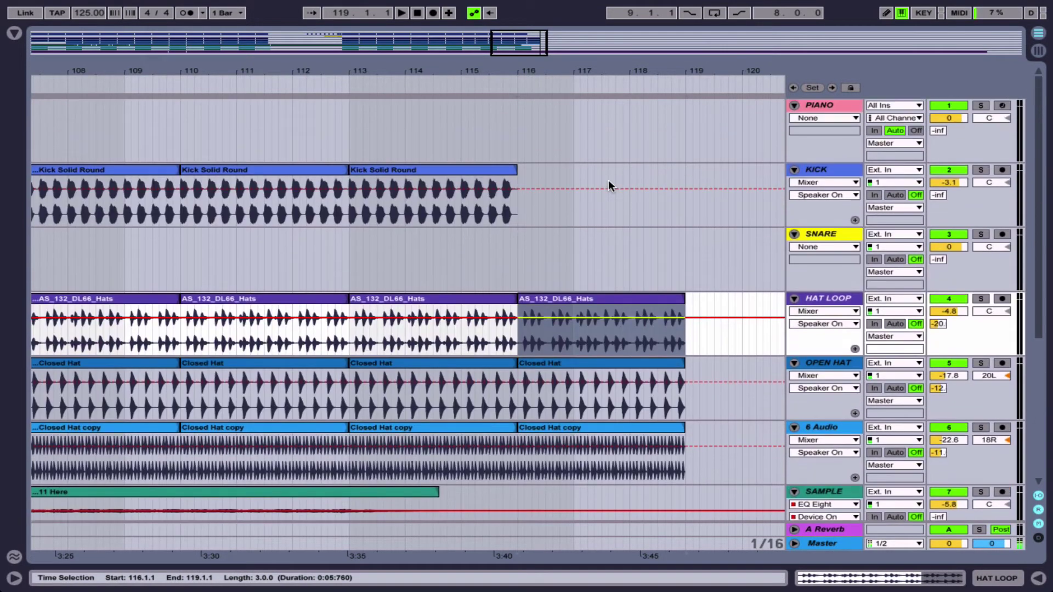
left_click(476, 164)
key("ctrl+d")
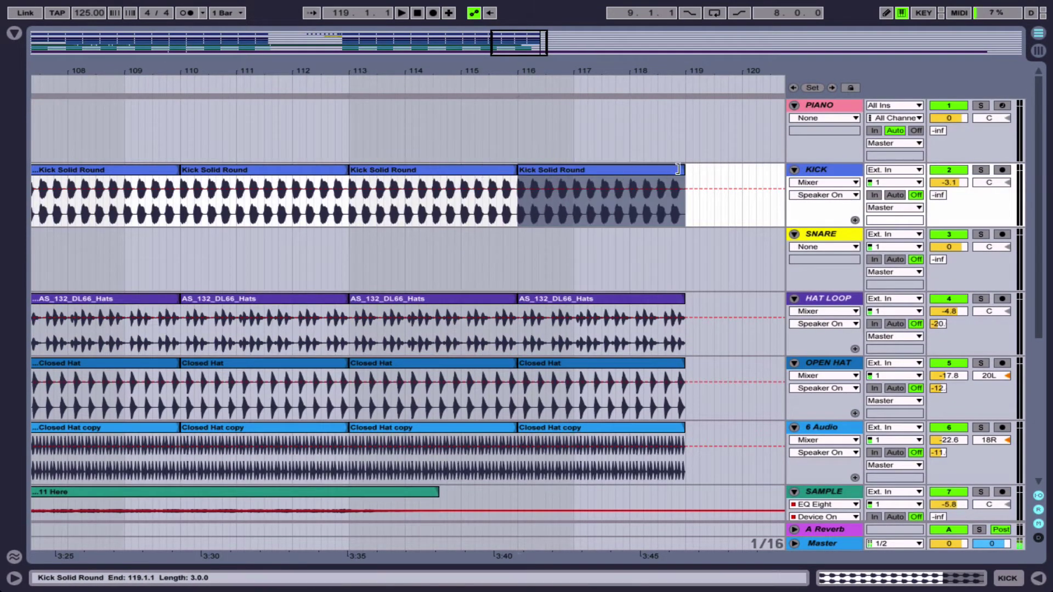
- Check the Bruiser and Basslab clip ends at bar 117 and zoom all the way out
scroll(603, 305, "down", 4)
left_click(457, 501)
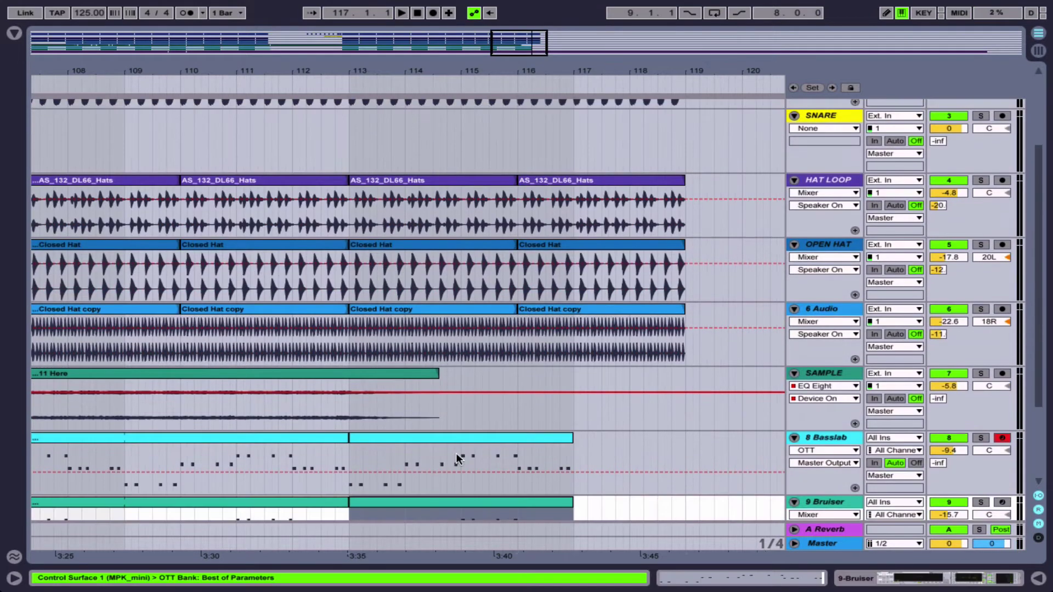
left_click(572, 452)
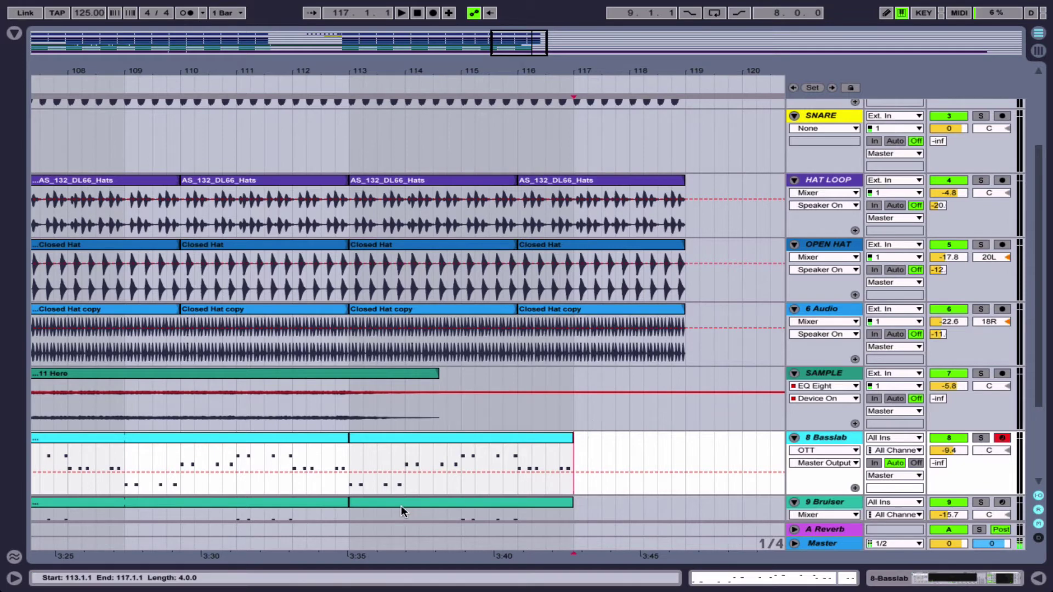
left_click_drag(366, 444, 522, 458)
scroll(525, 436, "down", 1)
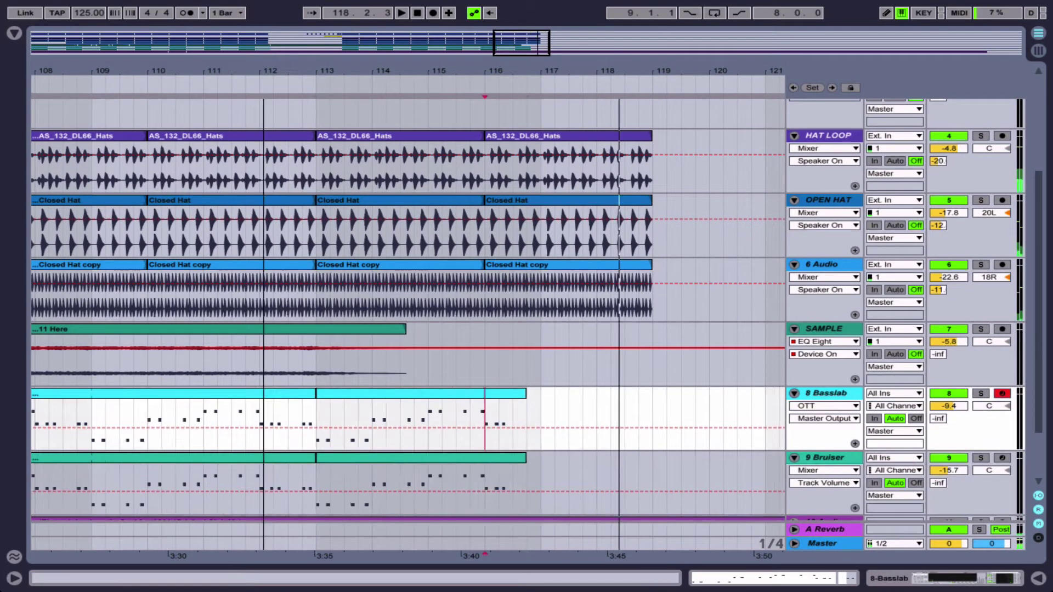
left_click_drag(266, 64, 396, 63)
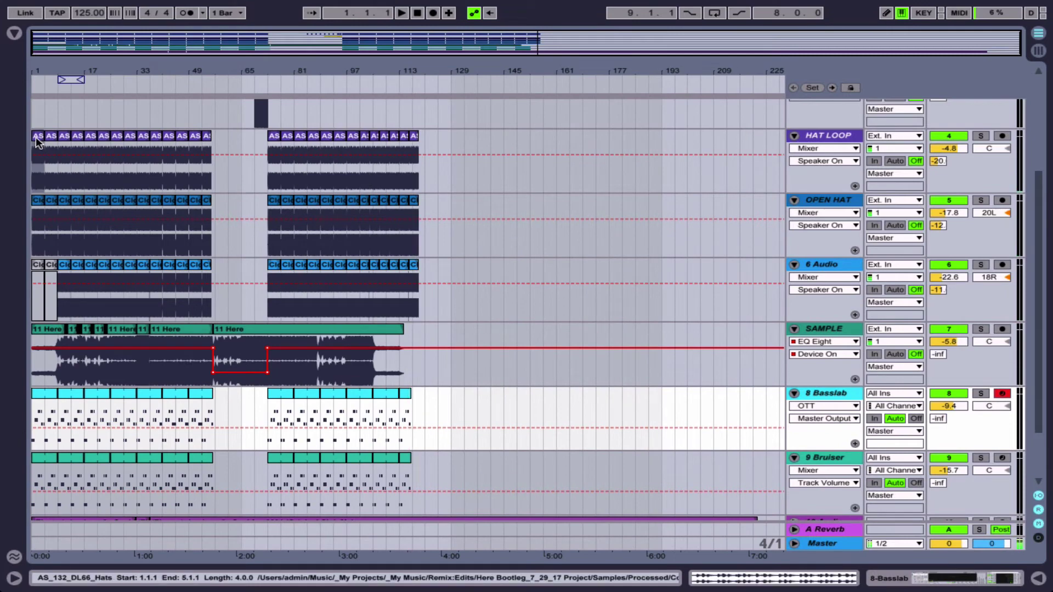
left_click(36, 138)
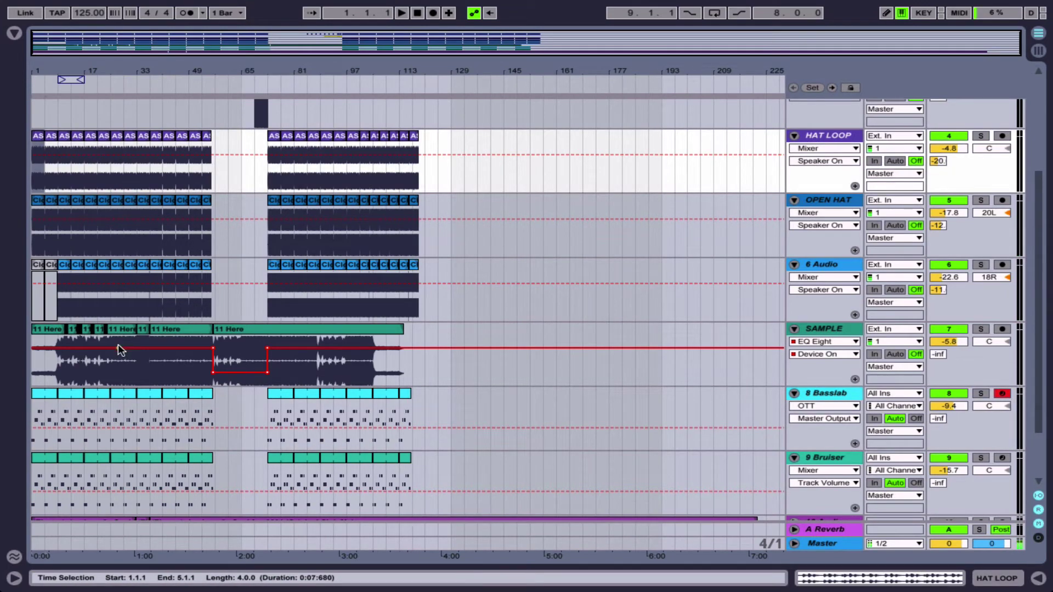
- Select the '11 Here' clip at 56.3.1 and show SAMPLE's Compressor, EQ Eight and Tuner
left_click_drag(97, 74, 97, 143)
scroll(136, 351, "left", 3)
left_click_drag(78, 352, 249, 362)
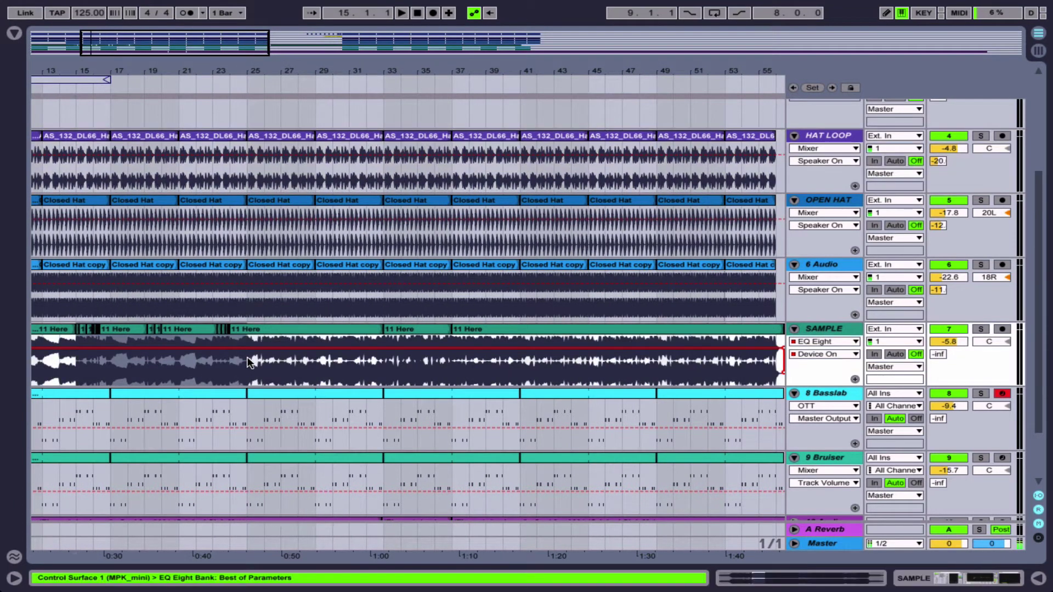
scroll(292, 416, "right", 10)
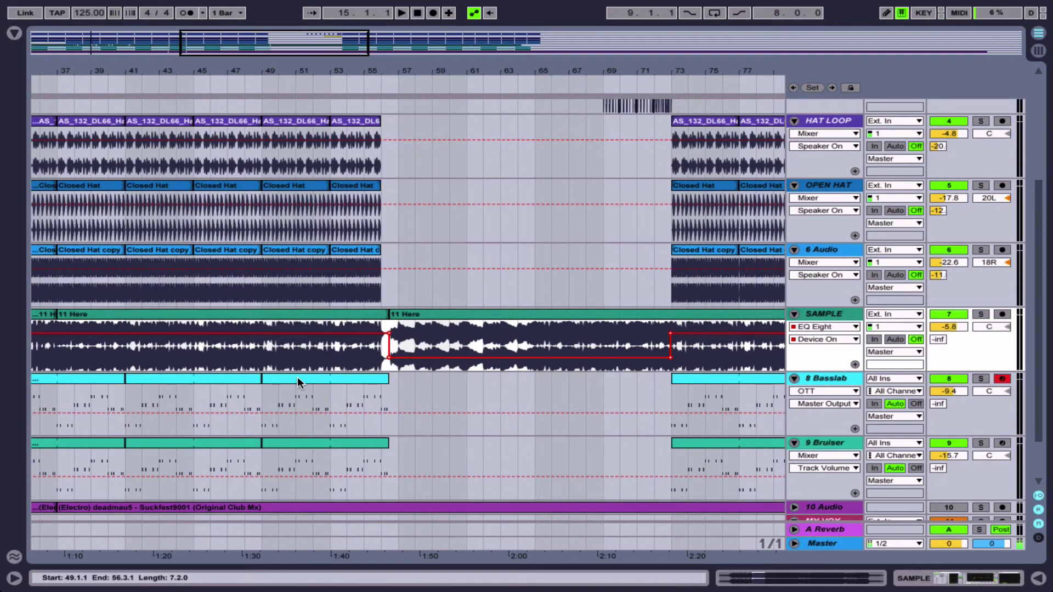
left_click(297, 376)
scroll(509, 281, "right", 3)
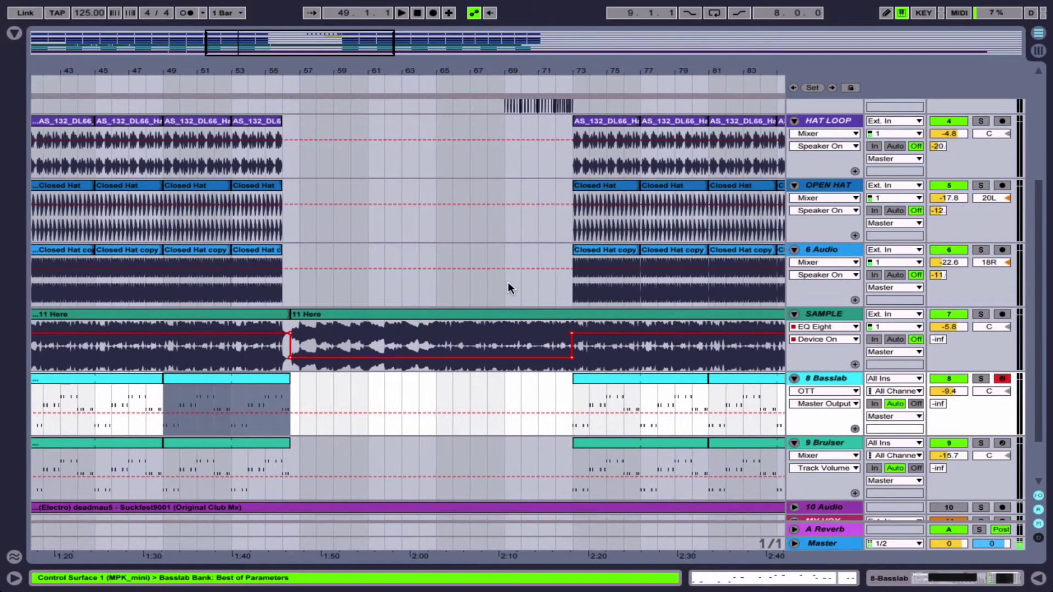
left_click_drag(288, 132, 573, 149)
left_click(322, 321)
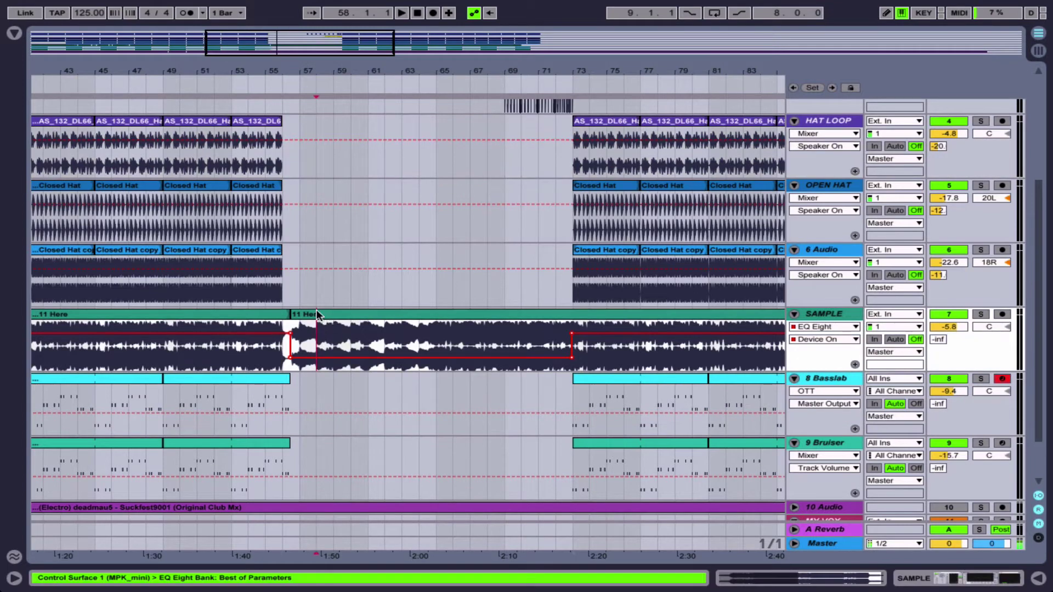
left_click(302, 315)
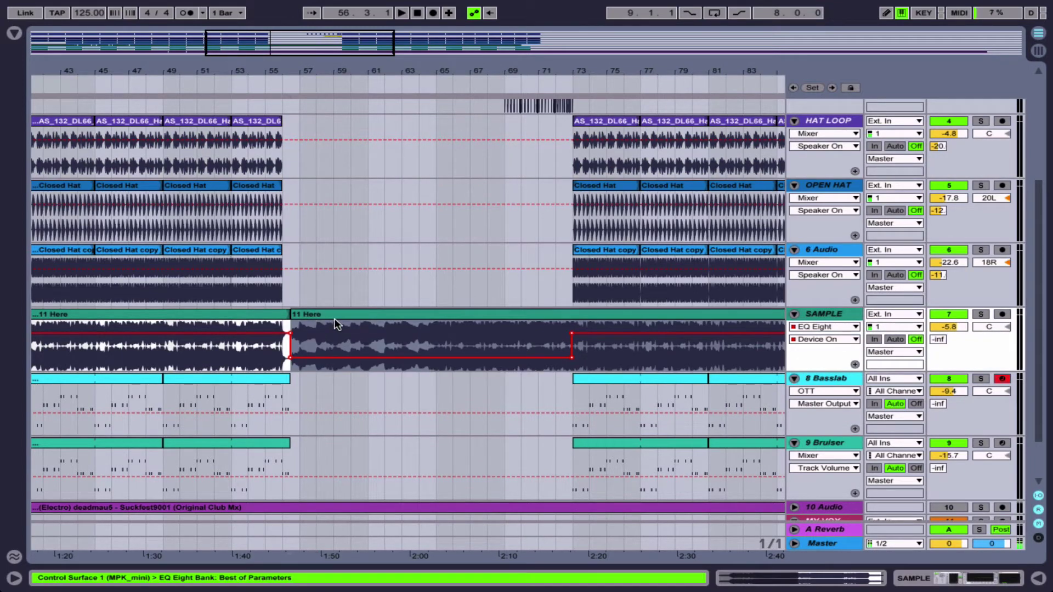
key("shift+Tab")
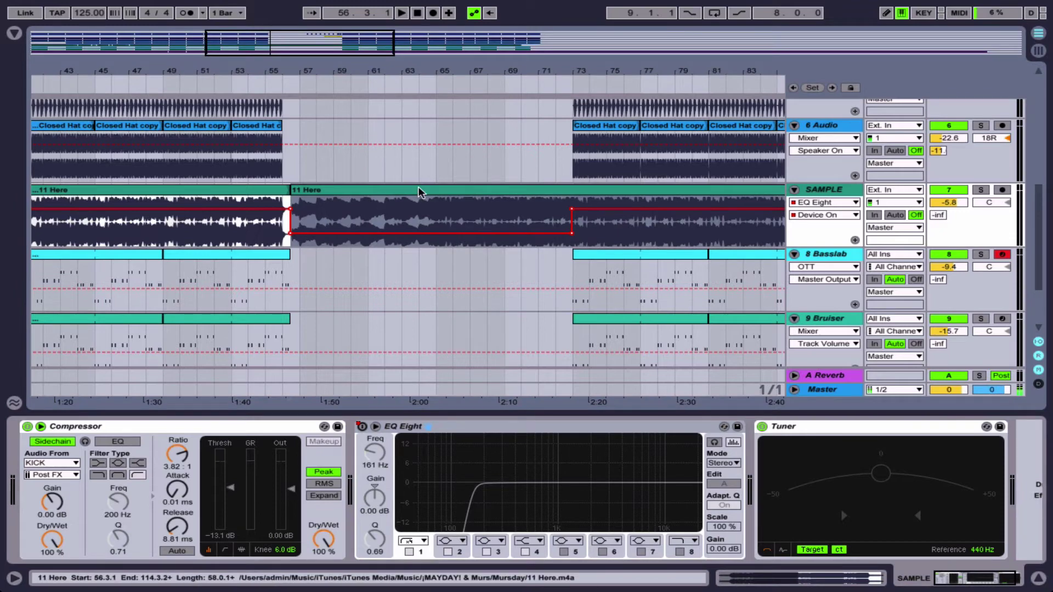
- Select the SNARE track at bar 79 to reveal its empty device chain, then zoom out to bars 41–145
scroll(419, 192, "up", 5)
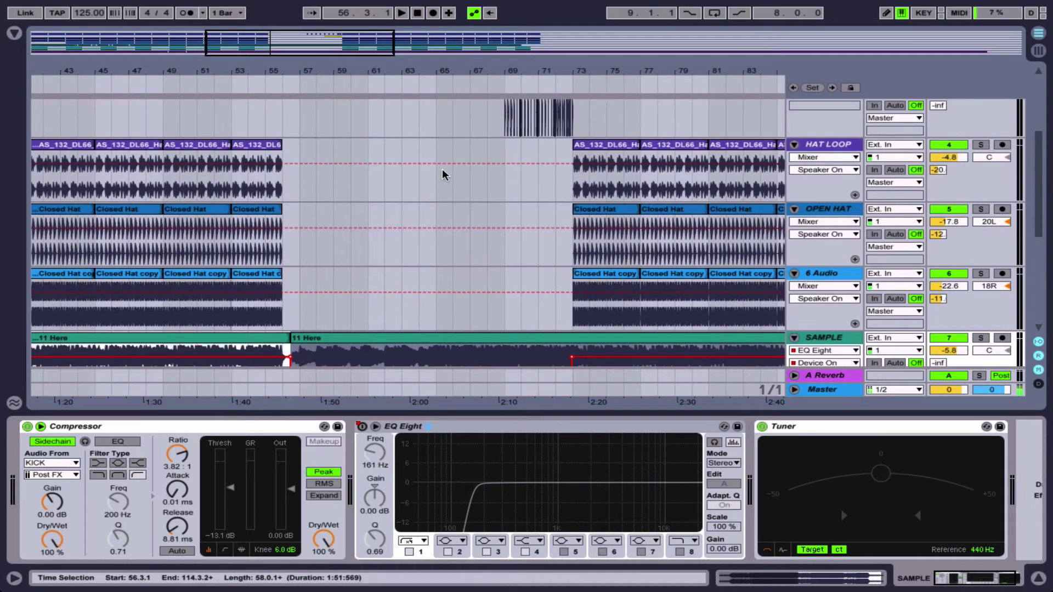
scroll(443, 173, "up", 3)
left_click_drag(437, 175, 567, 178)
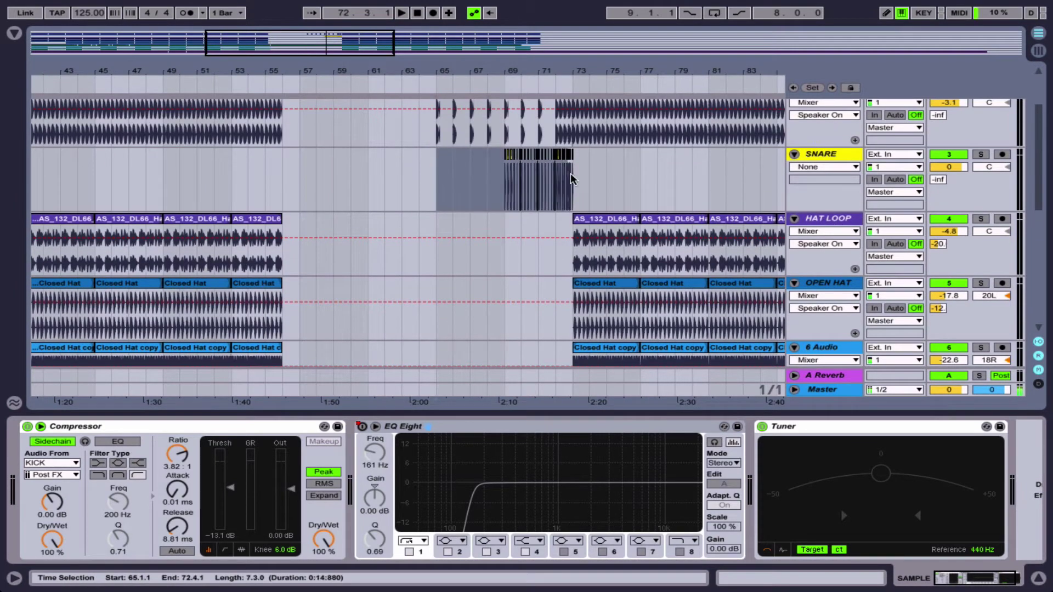
left_click(573, 172)
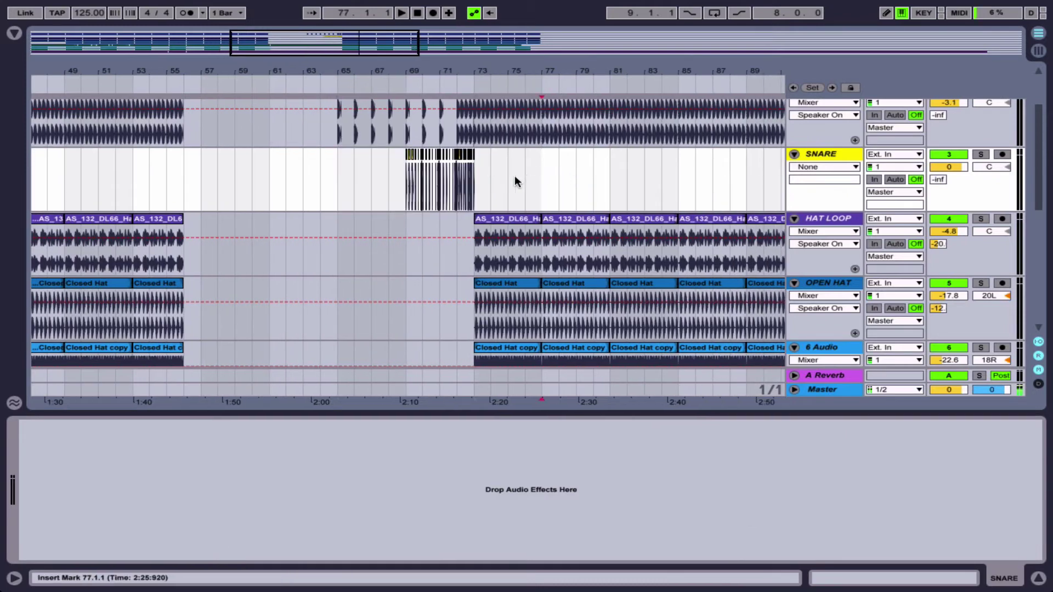
scroll(526, 175, "right", 2)
left_click(528, 174)
scroll(574, 198, "down", 3)
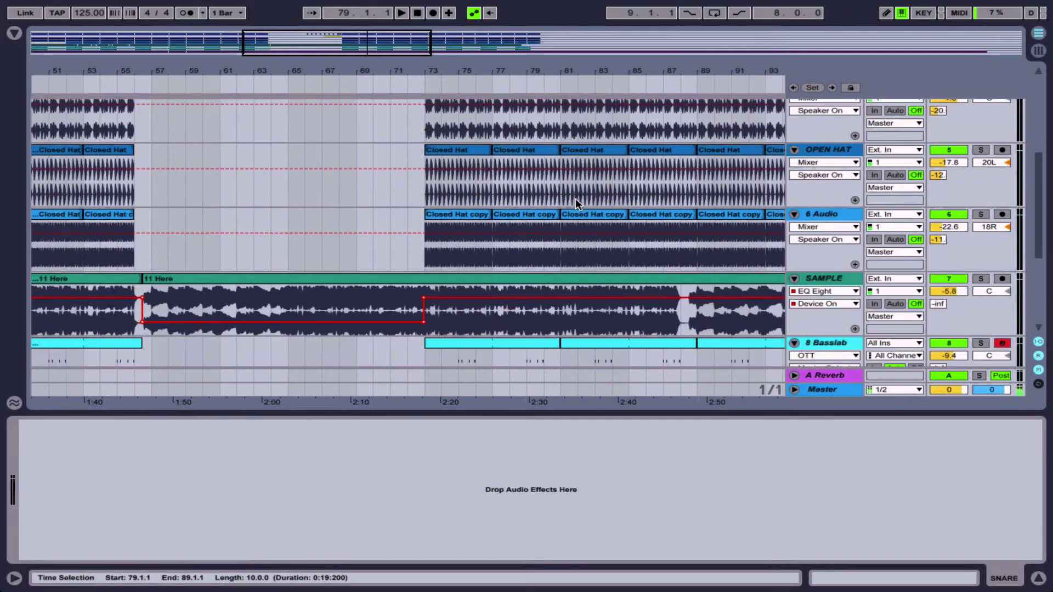
scroll(575, 199, "right", 3)
scroll(454, 305, "down", 4)
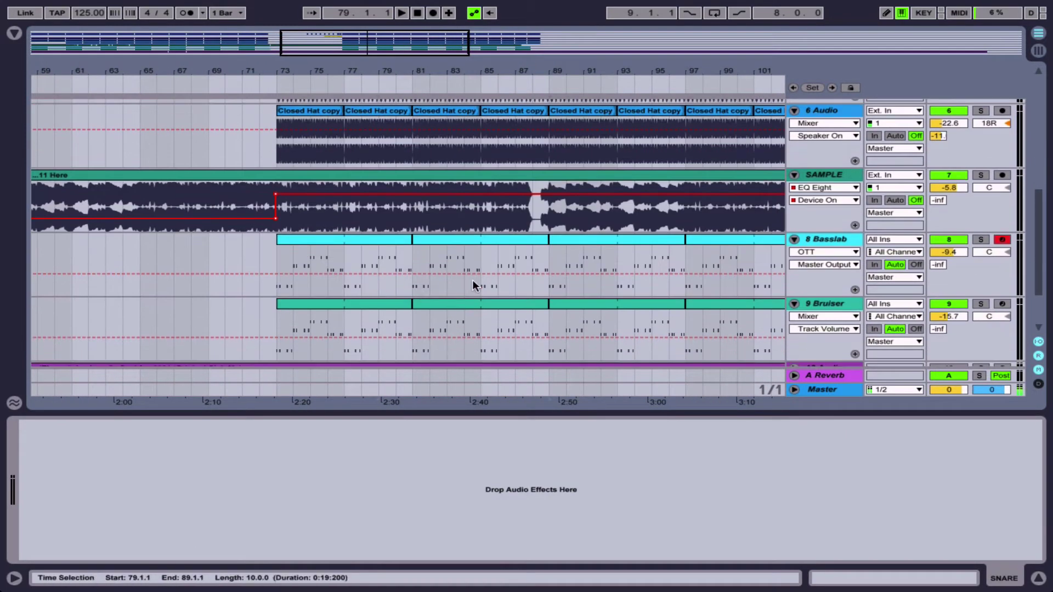
left_click_drag(196, 72, 226, 111)
scroll(243, 217, "left", 5)
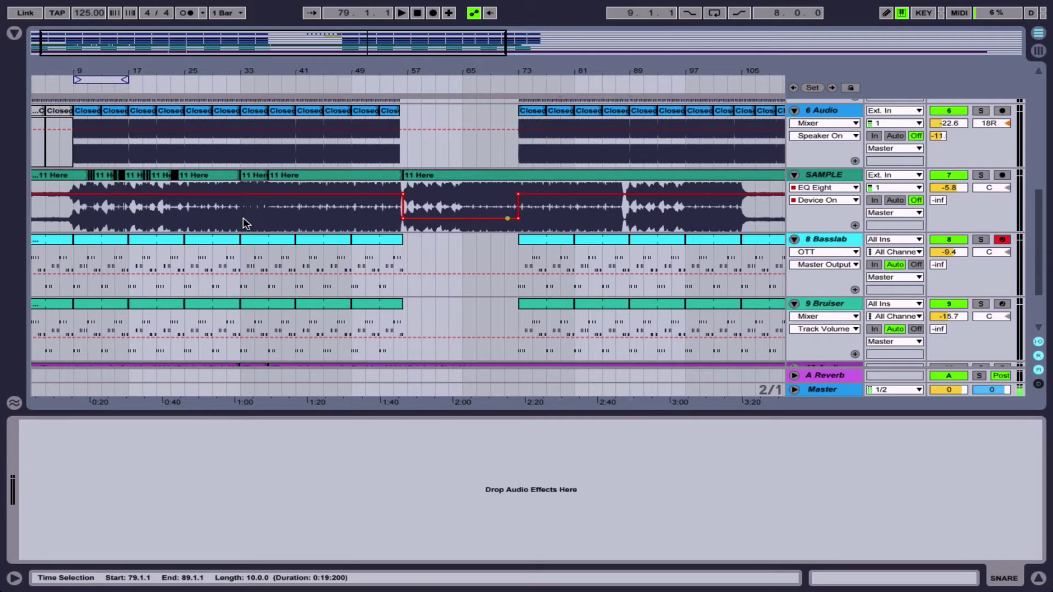
scroll(261, 208, "up", 3)
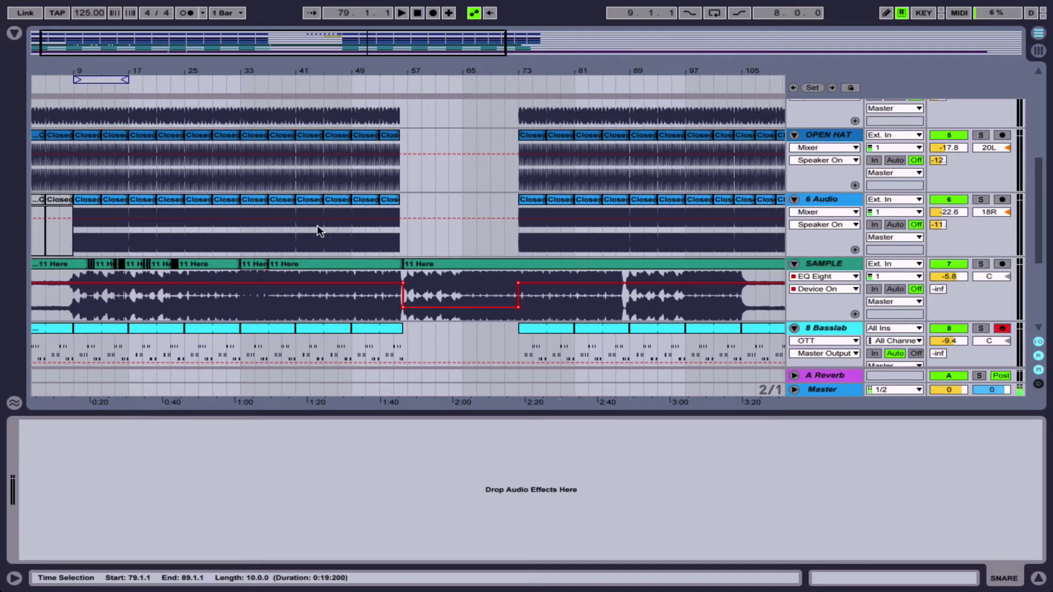
- Clear the snare search and search the sample library for 'cymb'
left_click(15, 34)
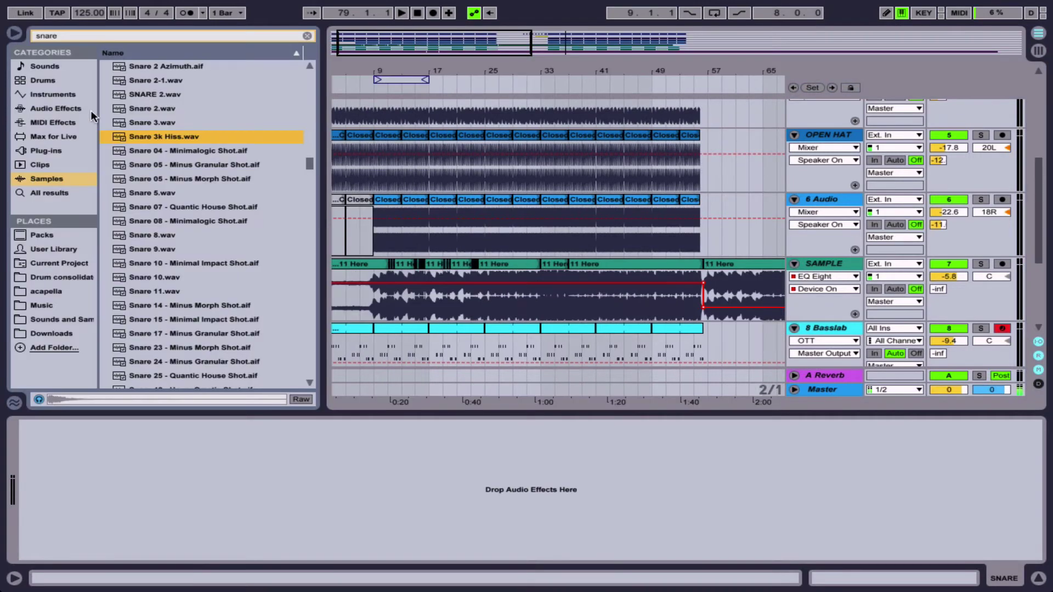
left_click(307, 36)
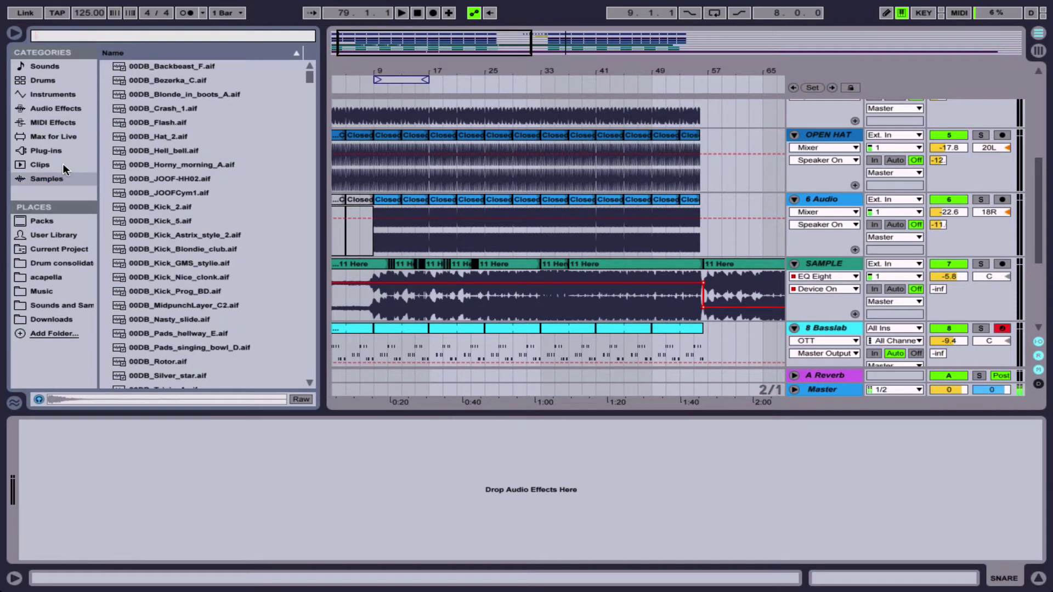
left_click(57, 178)
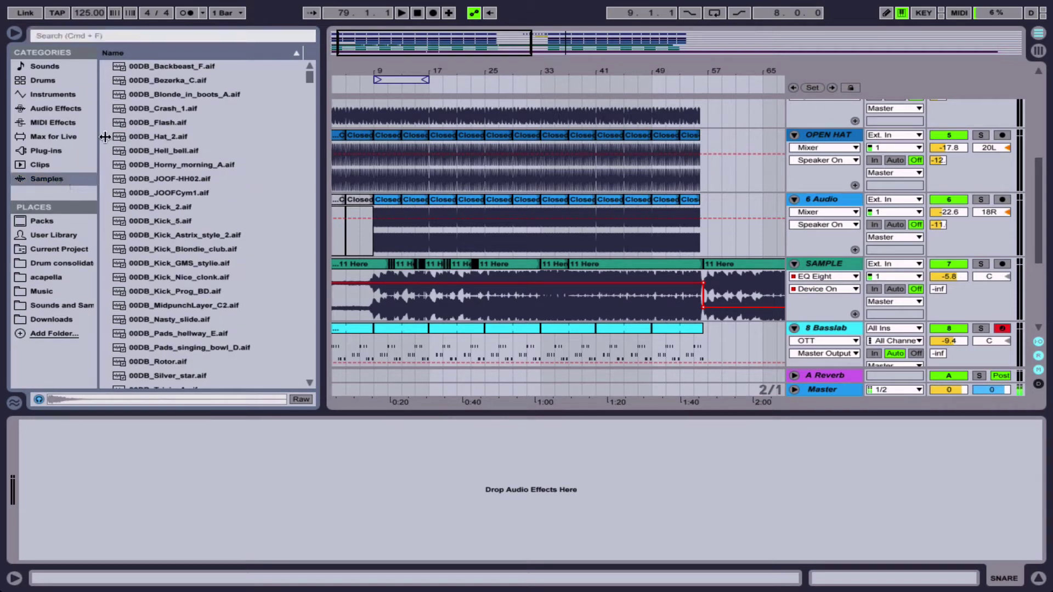
left_click(118, 36)
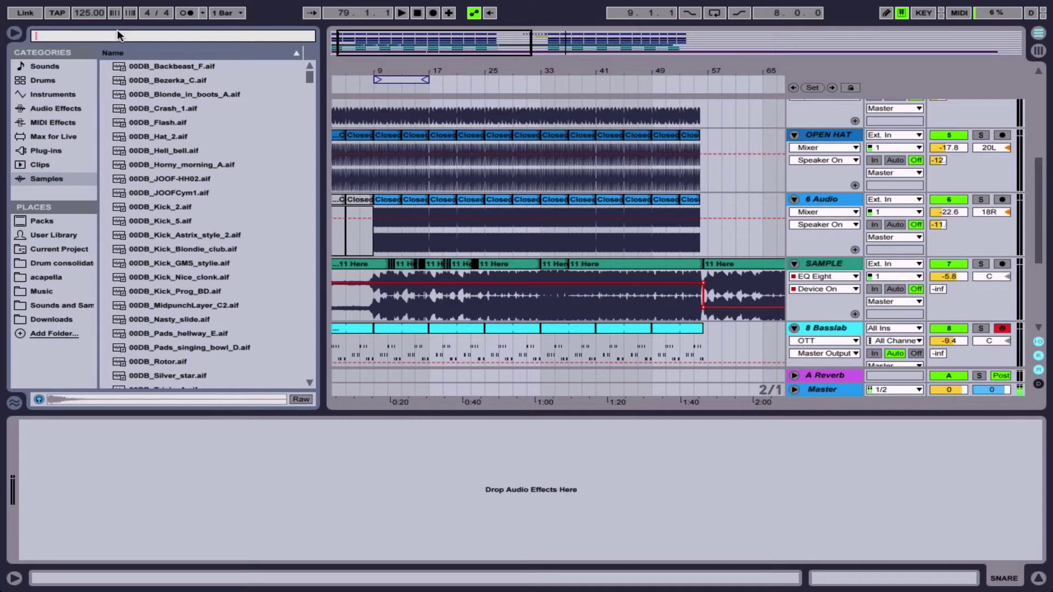
type("cymb")
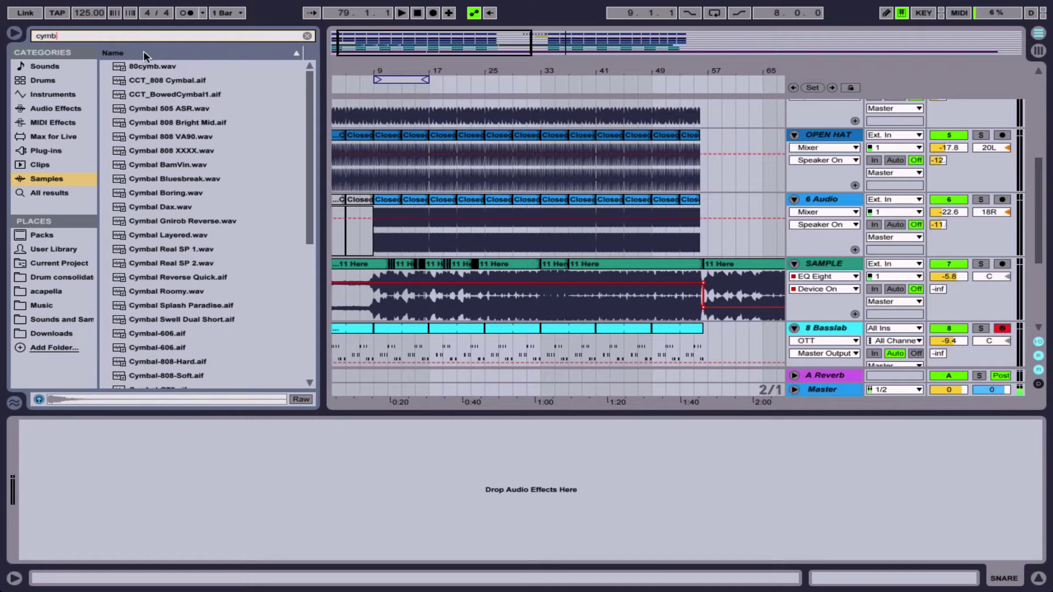
scroll(462, 200, "right", 2)
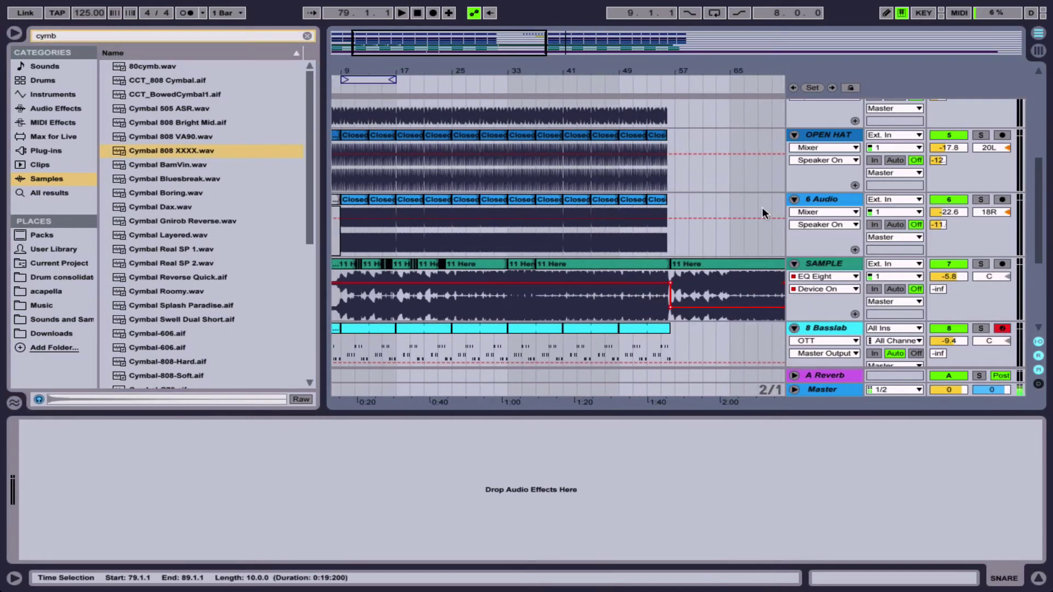
- Rename the 6 Audio track to Closed Hat and insert a new empty audio track
left_click(835, 200)
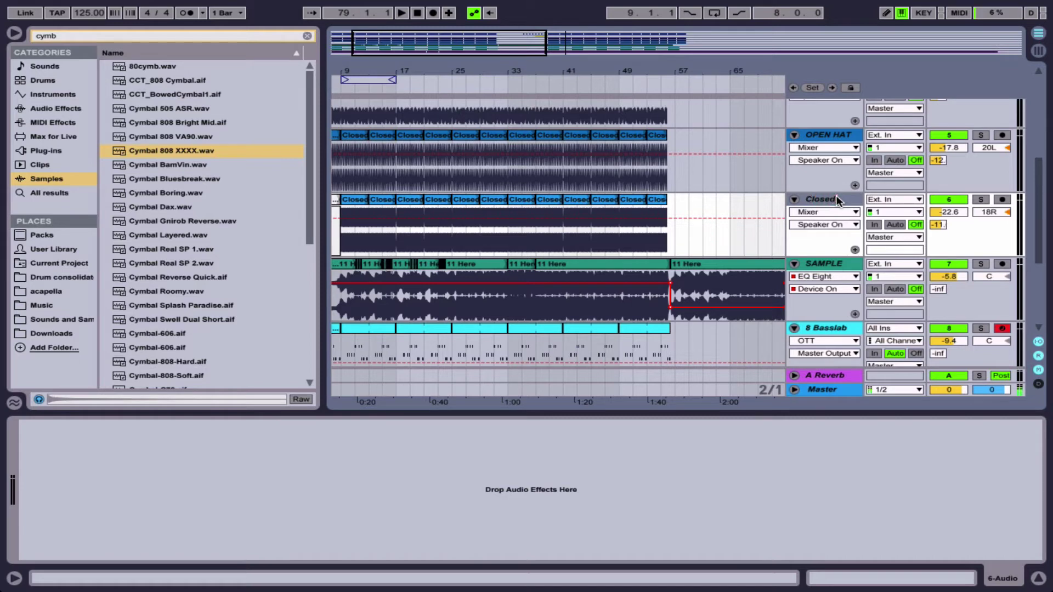
key("Return")
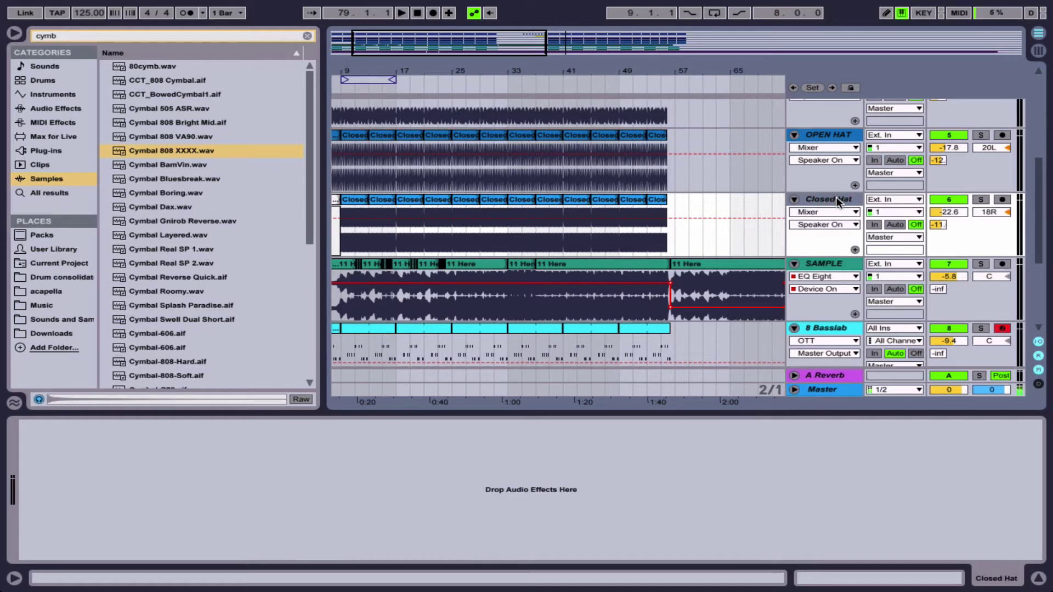
key("ctrl+t")
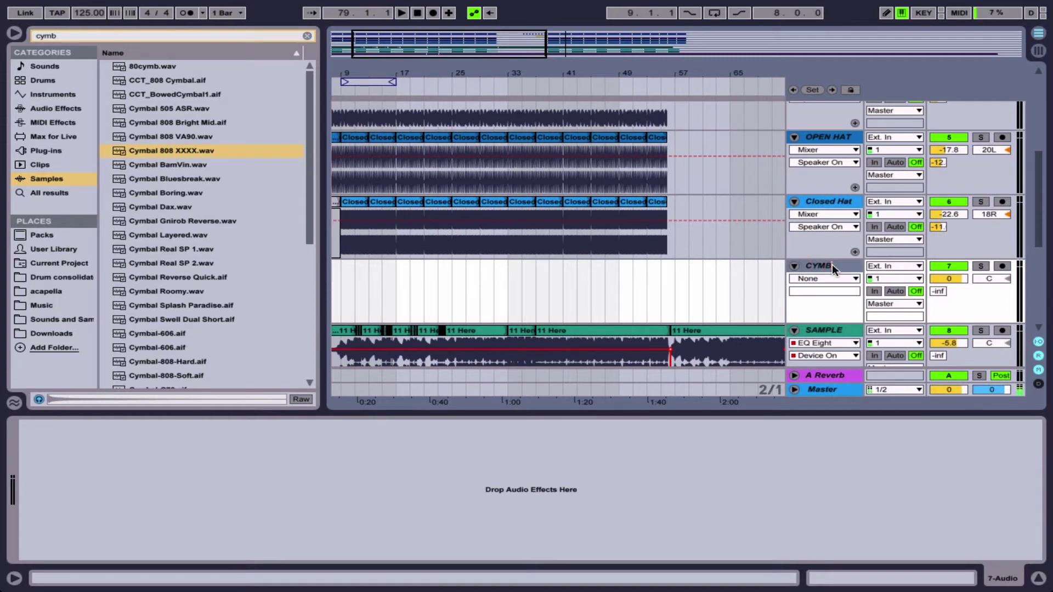
left_click(831, 265)
- Name the new track CYMB REV and place Cymbal 808 XXXX on it starting at bar 71
type("CYMB REV")
key("Return")
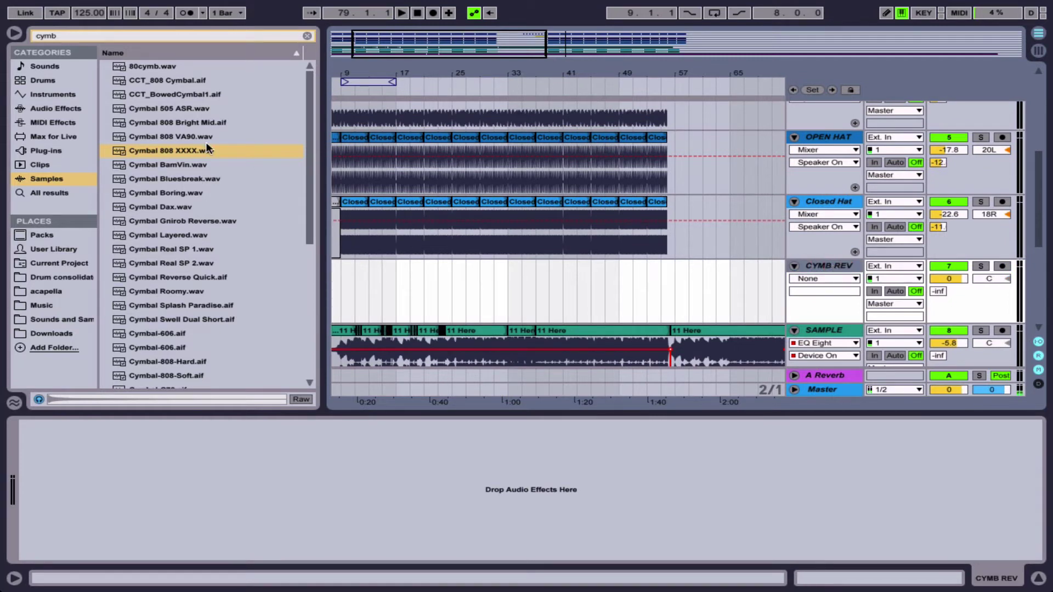
left_click_drag(164, 150, 709, 287)
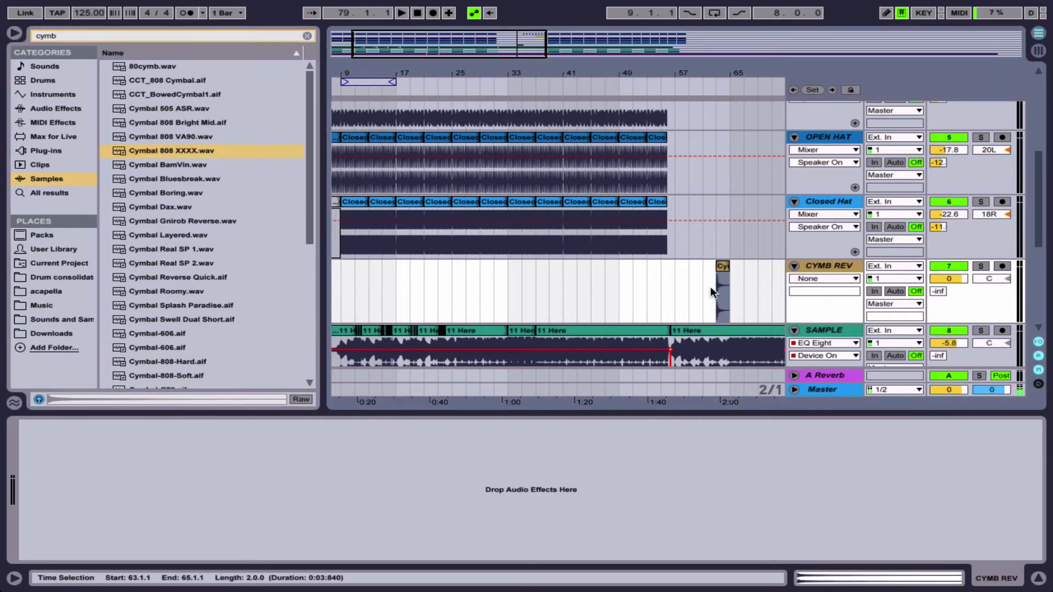
left_click_drag(609, 274, 665, 276)
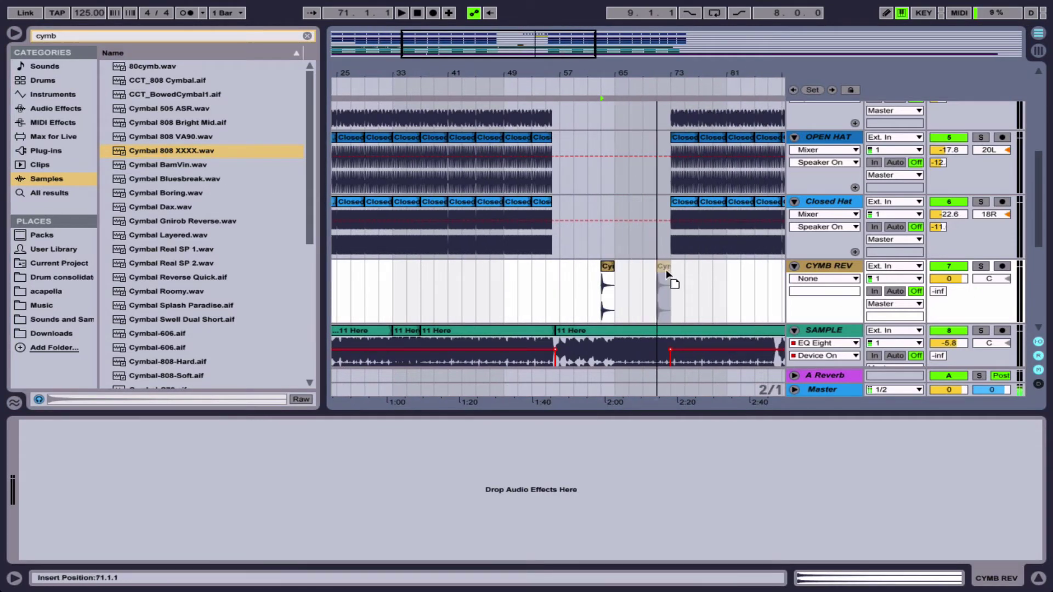
left_click_drag(669, 66, 670, 205)
- Reverse the cymbal sample so it swells into bar 73, then hide the browser and clip detail
double_click(589, 265)
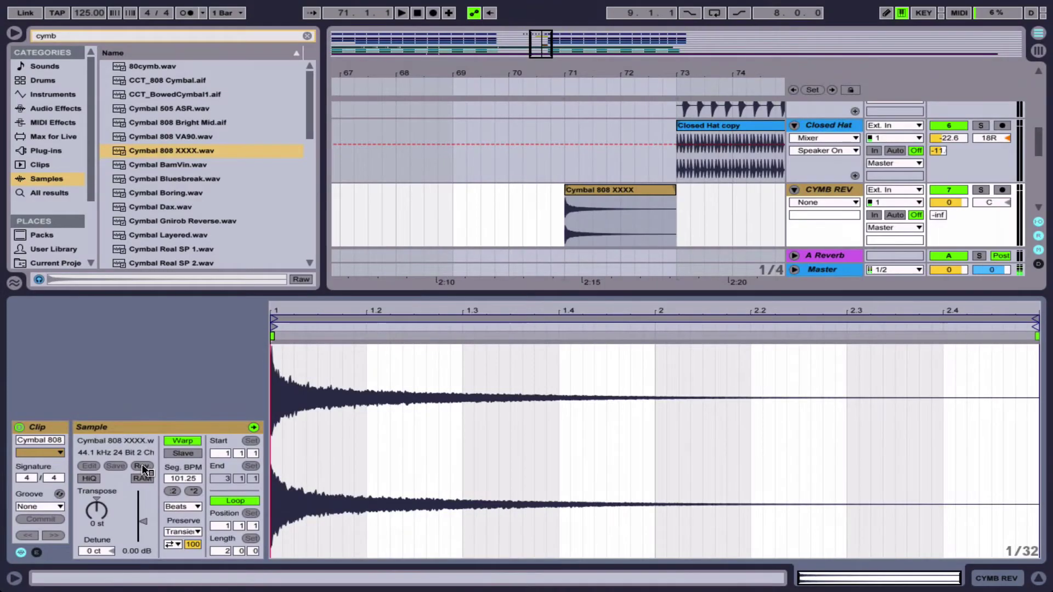
left_click(141, 465)
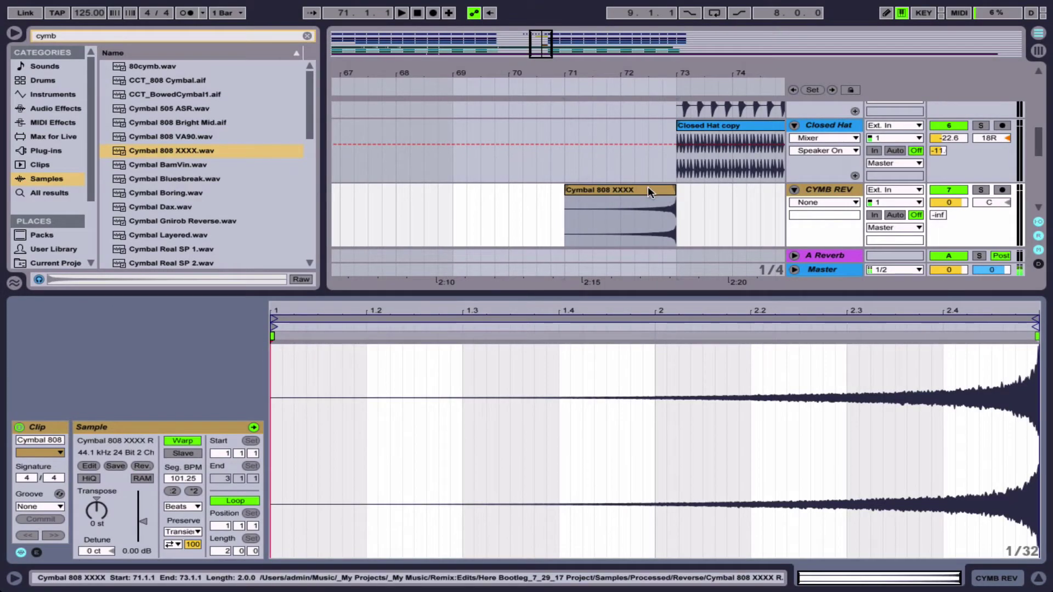
left_click_drag(606, 213, 690, 215)
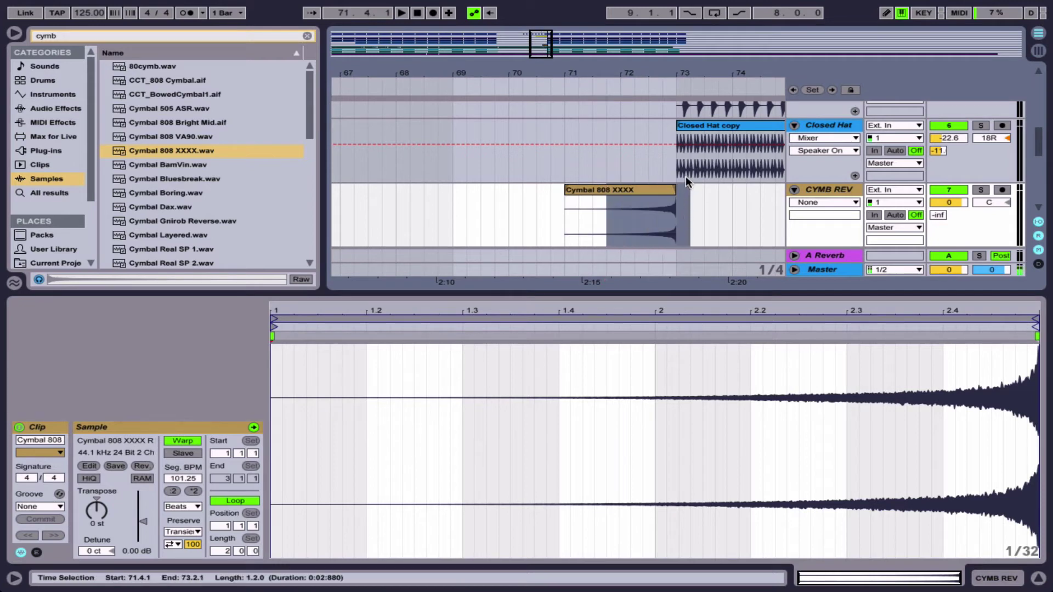
left_click(686, 124)
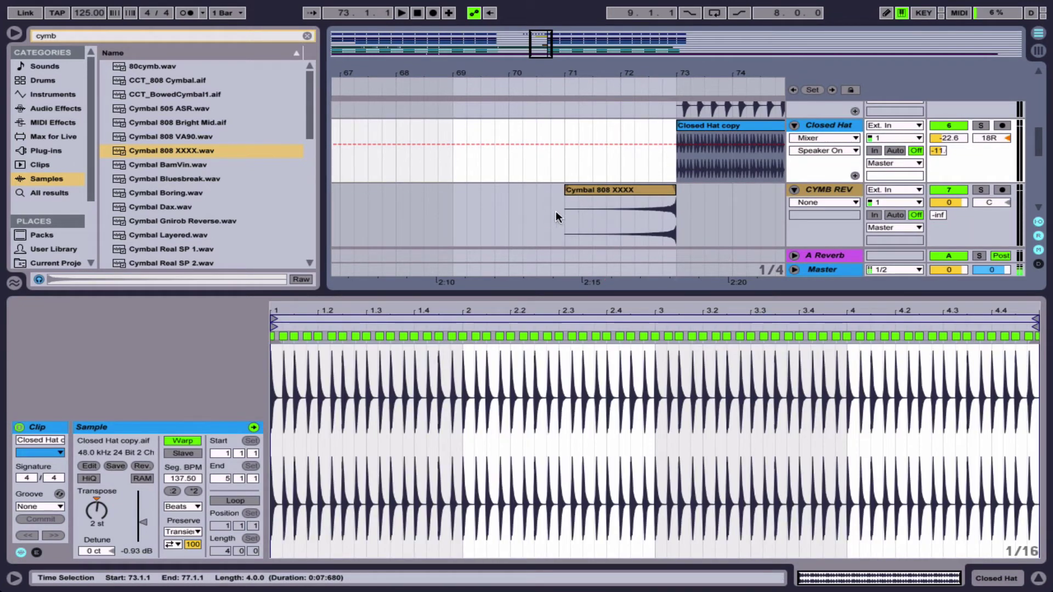
left_click(14, 34)
key("ctrl+alt+l")
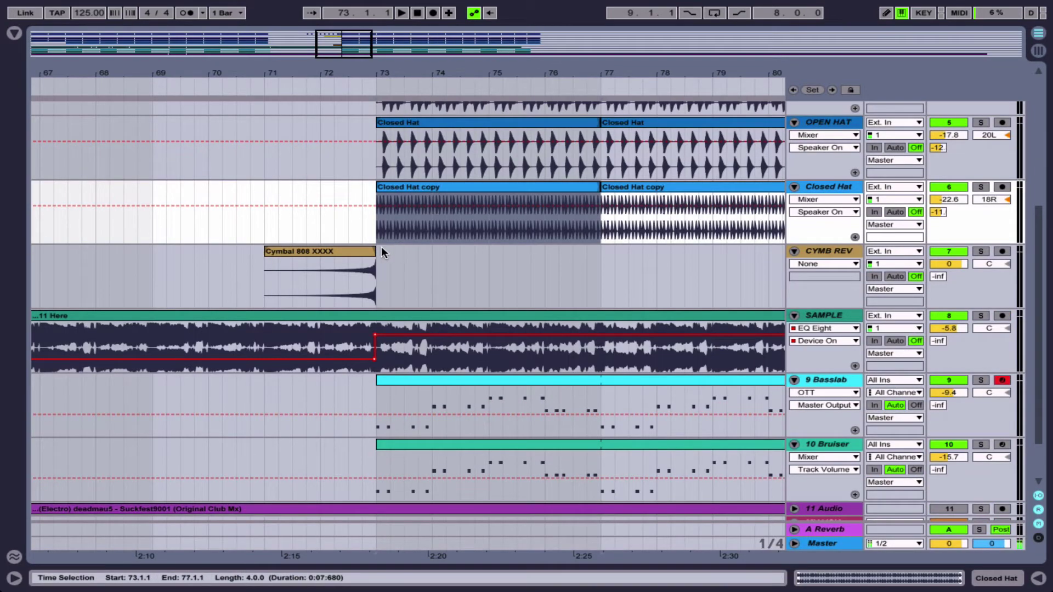
left_click(299, 251)
key("space")
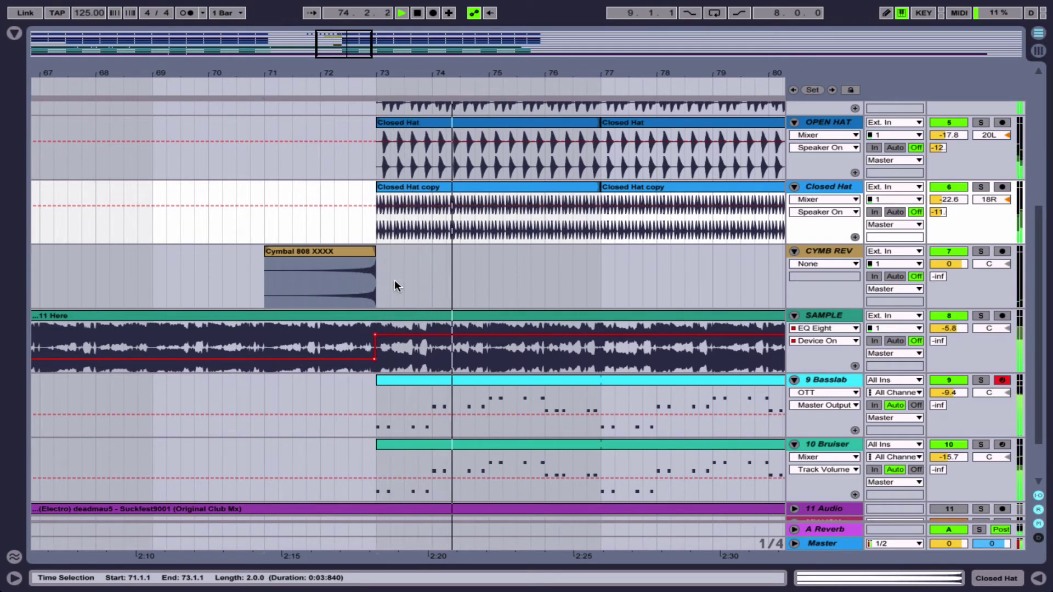
key("space")
scroll(393, 279, "left", 5)
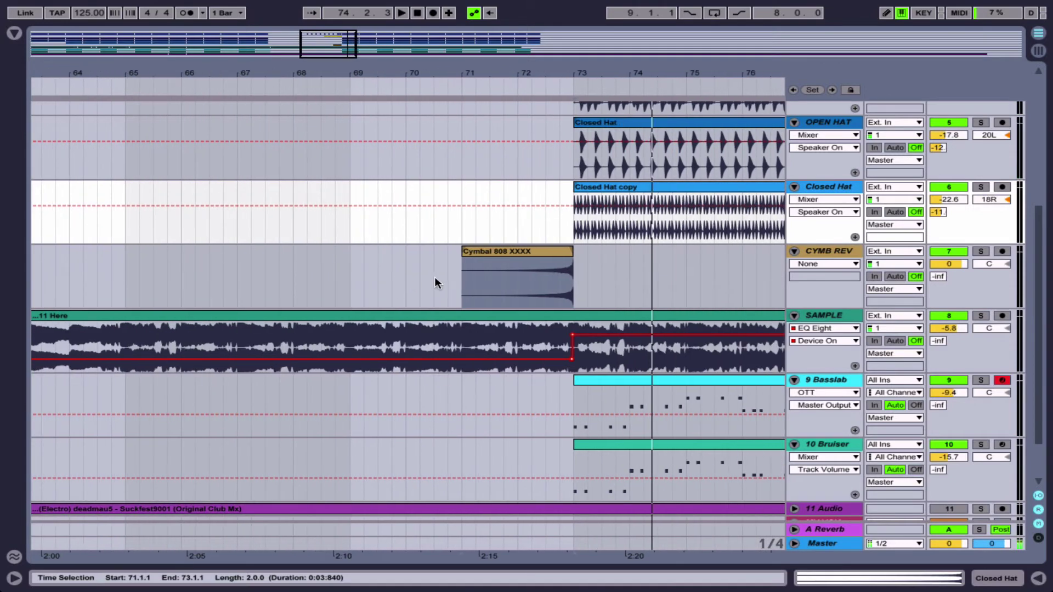
left_click_drag(435, 278, 666, 281)
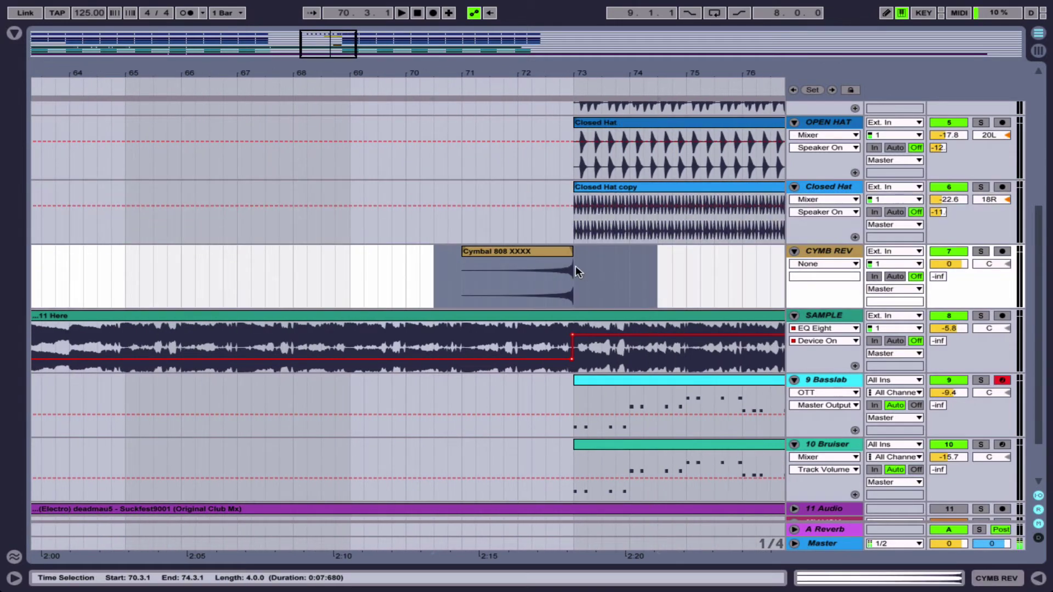
scroll(576, 268, "left", 20)
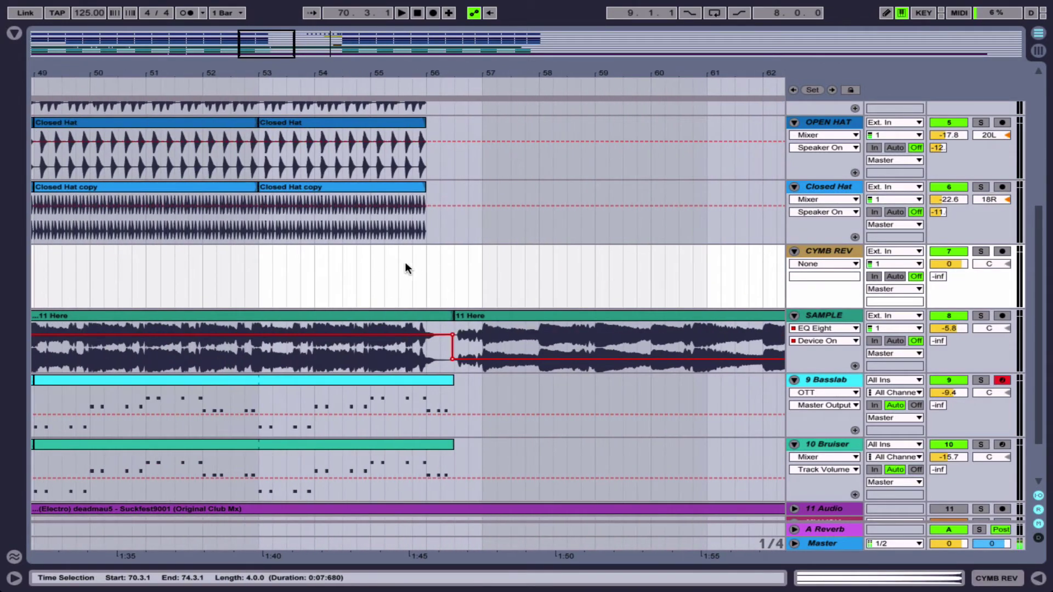
left_click(413, 266)
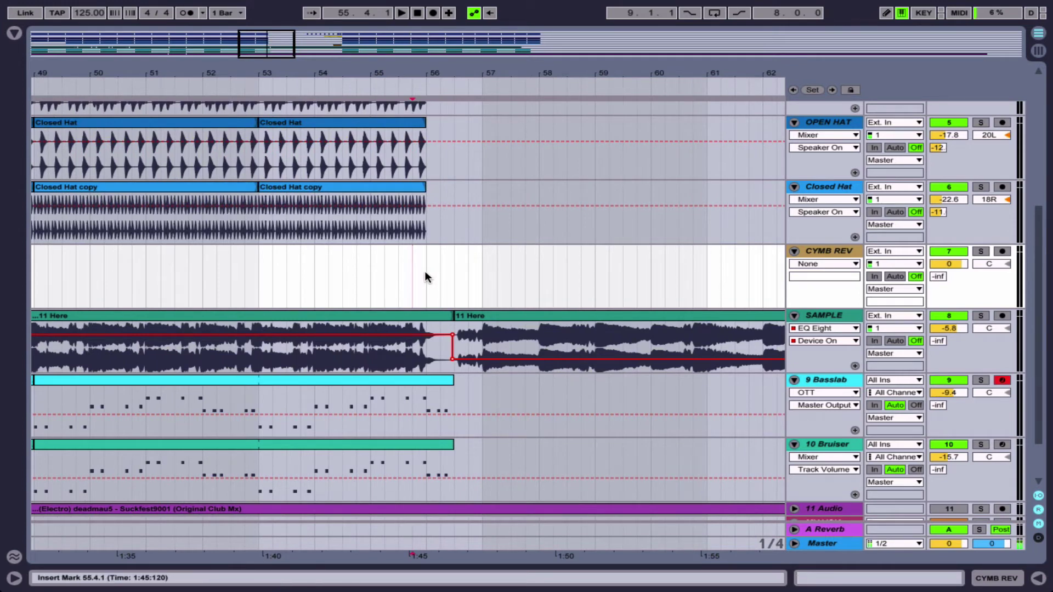
left_click_drag(358, 263, 468, 267)
key("space")
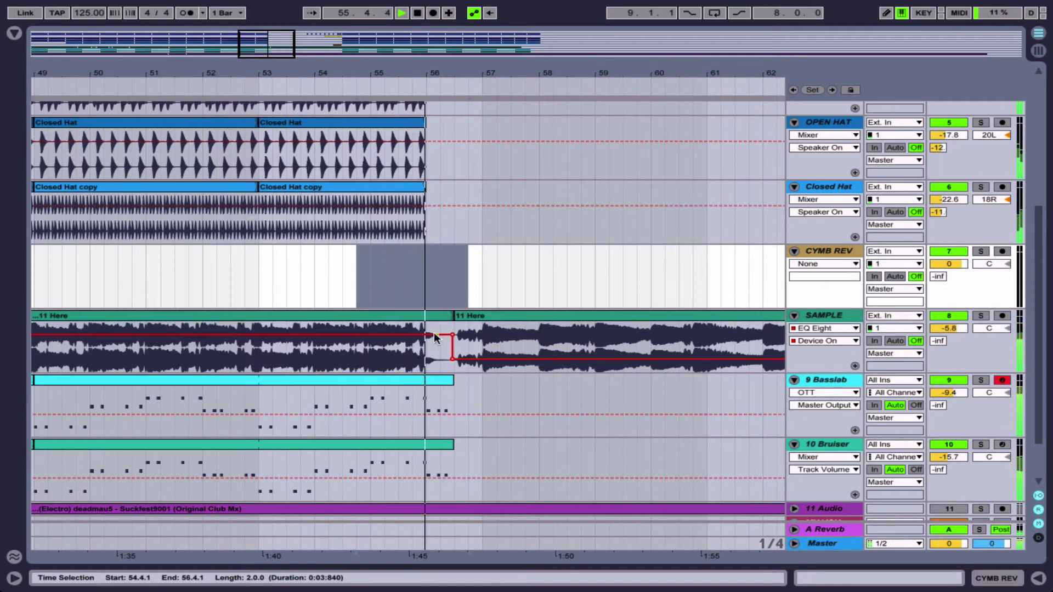
key("space")
double_click(400, 313)
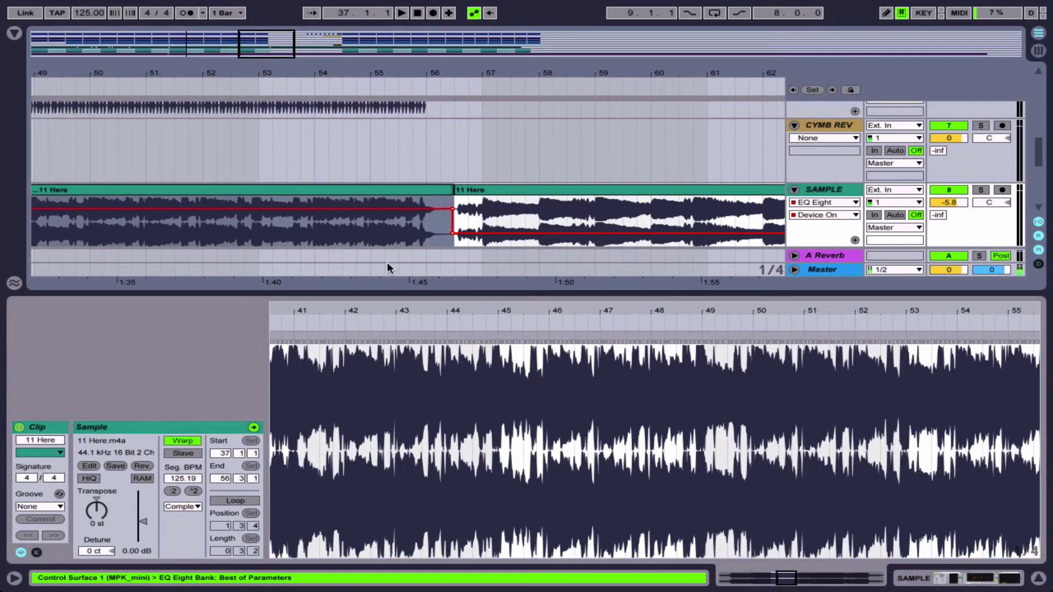
- Add a warp marker at the transient near bar 54 in the 11 Here clip, giving 124.99 BPM
left_click(343, 219)
key("space")
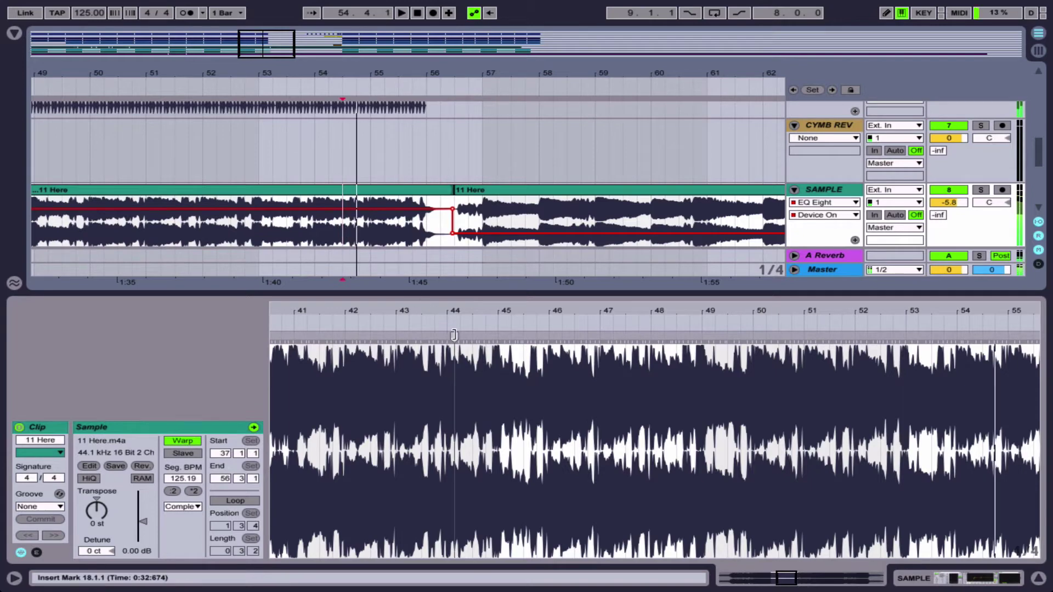
left_click_drag(454, 335, 125, 335)
left_click_drag(645, 311, 530, 330)
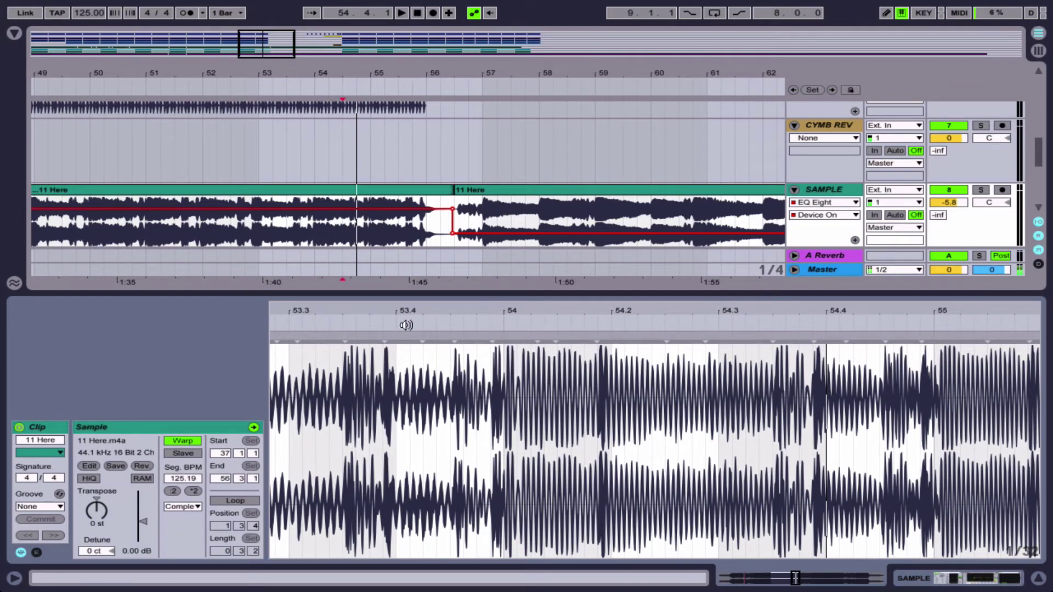
double_click(492, 334)
mouse_move(493, 308)
left_mouse_down()
mouse_move(498, 336)
mouse_move(515, 336)
mouse_move(508, 276)
mouse_move(513, 290)
left_mouse_up()
left_click(312, 227)
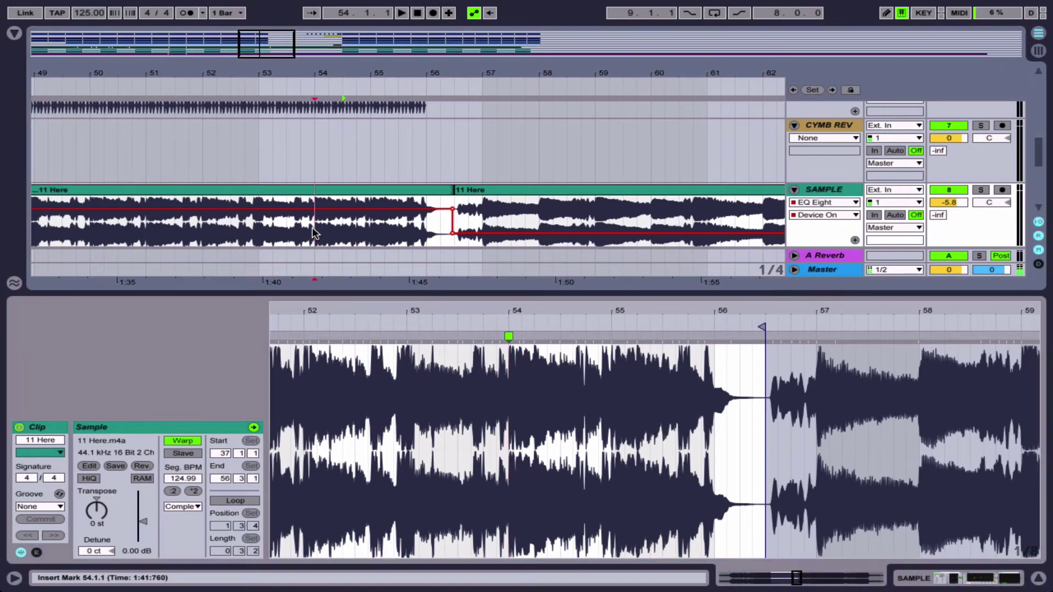
scroll(350, 180, "up", 2)
scroll(350, 179, "up", 2)
scroll(337, 139, "down", 3)
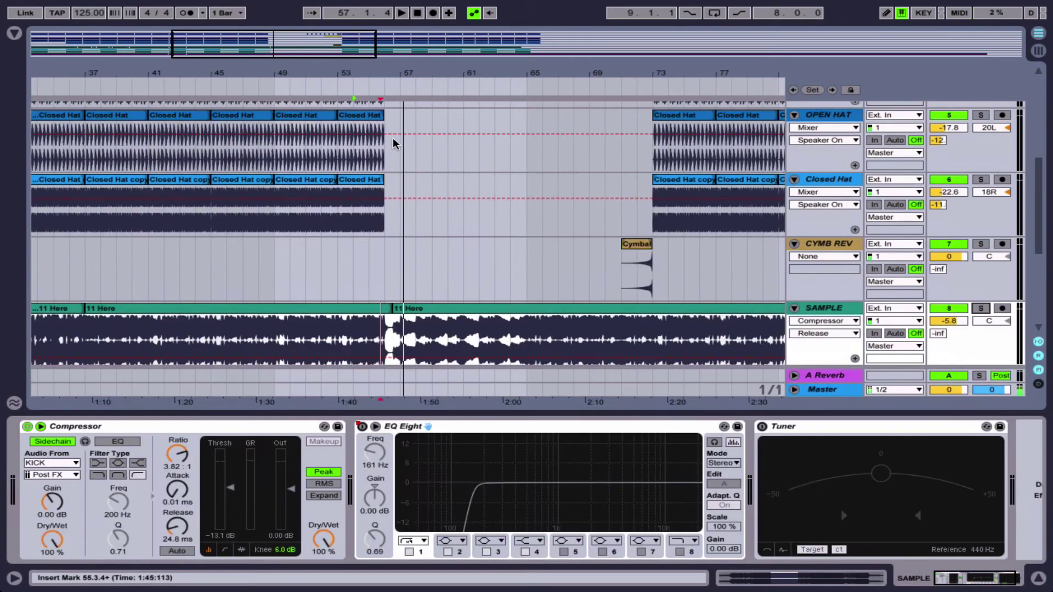
scroll(392, 137, "down", 1)
- Place the SCB3-CymbalGasp.WAV sample on the CYMB REV track at bar 56
left_click(382, 229)
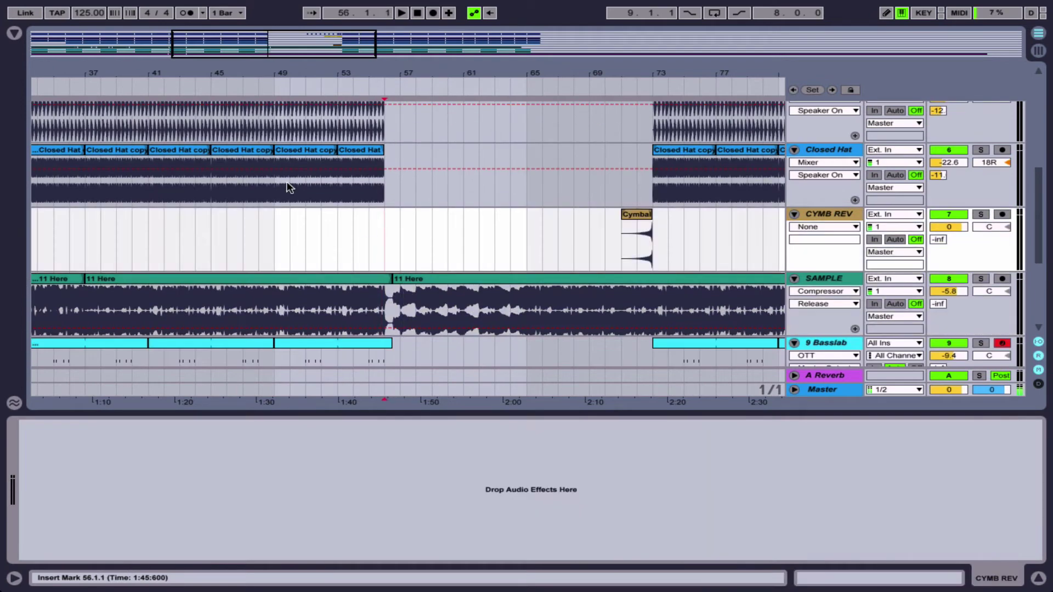
left_click(16, 33)
scroll(177, 258, "down", 5)
left_click(176, 268)
left_click(155, 366)
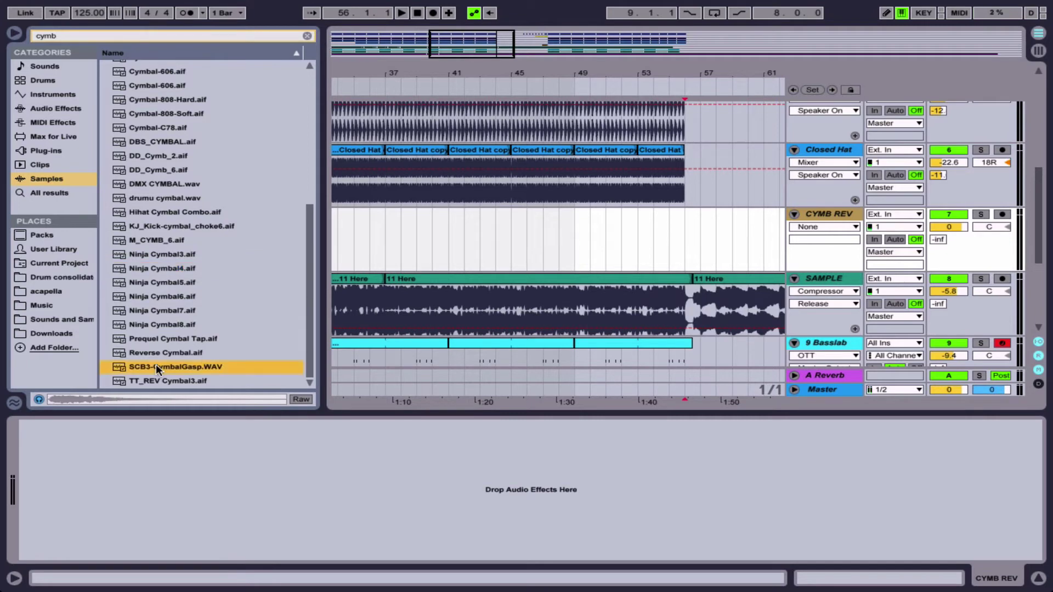
left_click_drag(156, 366, 686, 232)
- Audition the cymbal clip from 55.3.4 and turn down its sample volume
left_click_drag(679, 72, 567, 214)
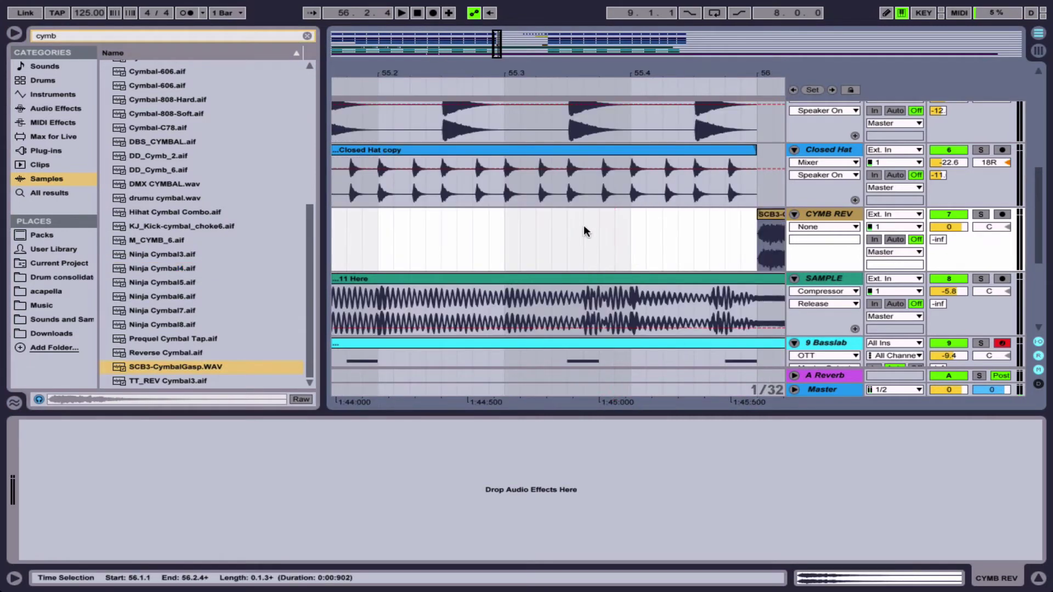
left_click(612, 232)
key("space")
scroll(612, 231, "right", 4)
key("space")
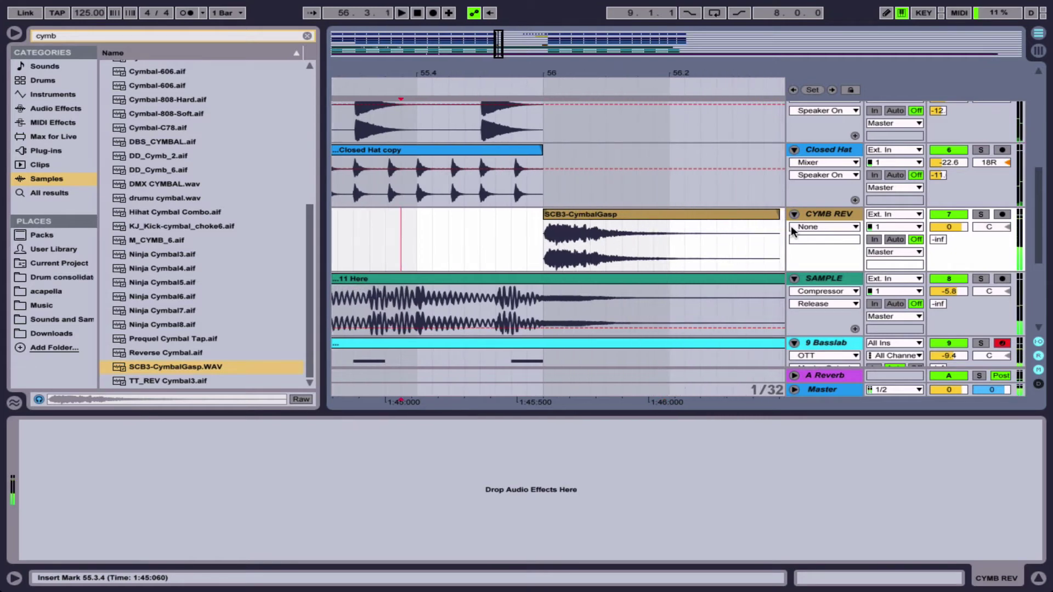
double_click(715, 212)
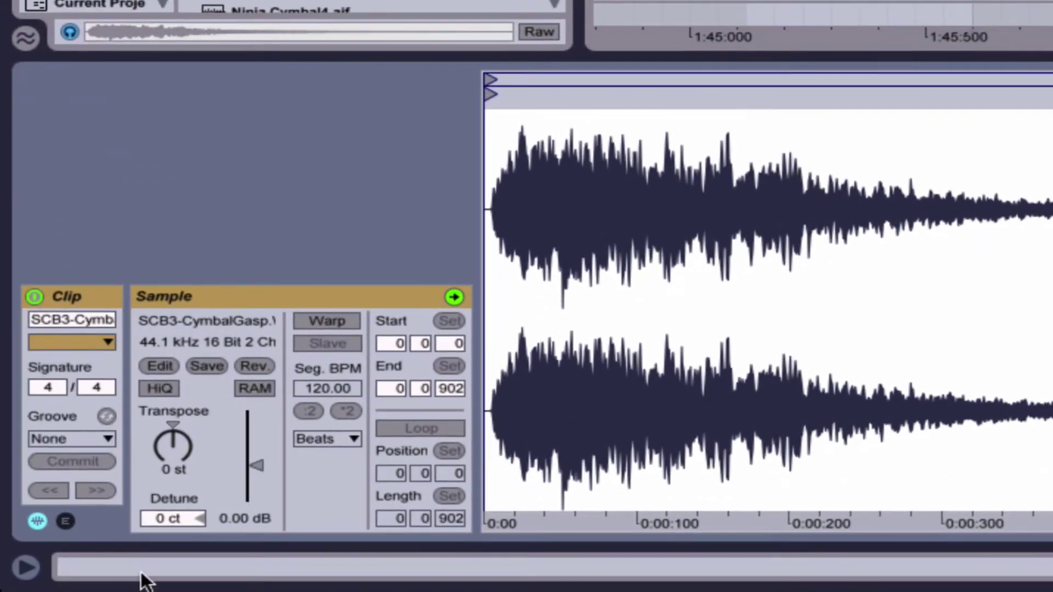
left_click_drag(271, 442, 271, 485)
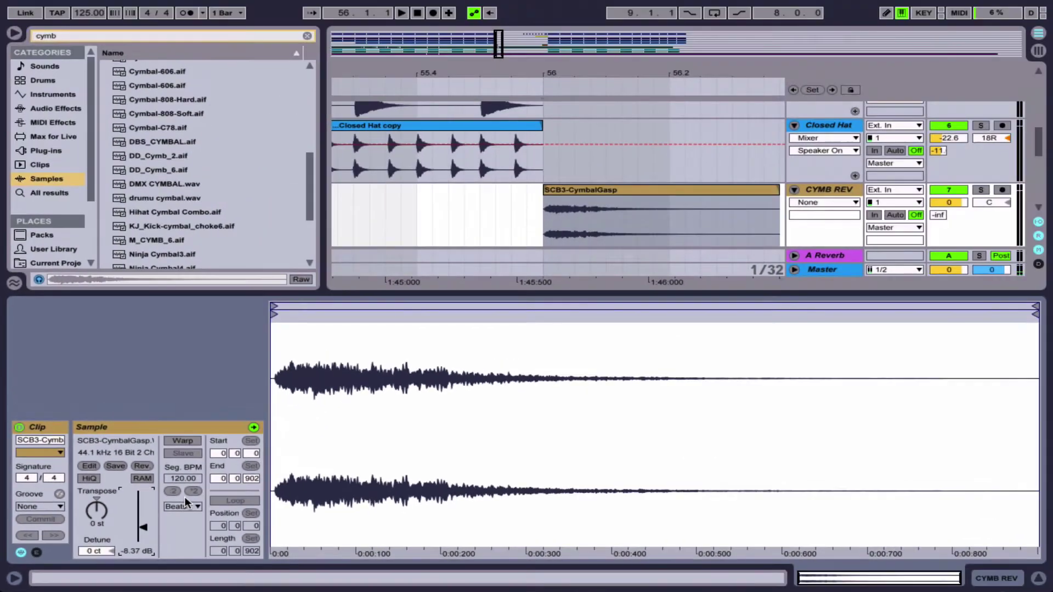
key("space")
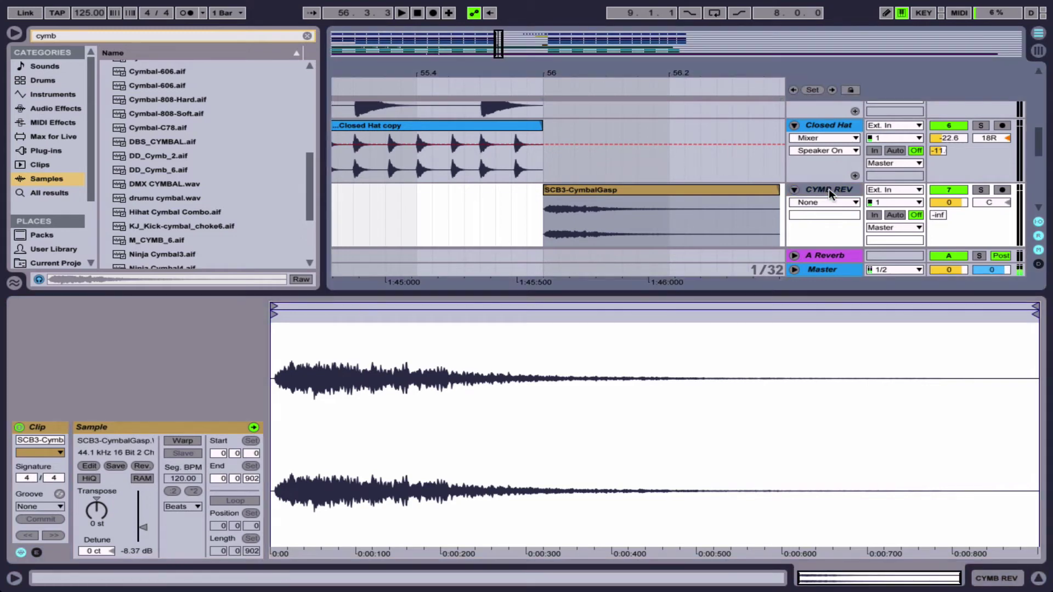
- Move the cymbal clip onto a new 8 Audio track and show Audio Effects
key("ctrl+t")
left_click_drag(647, 106, 634, 176)
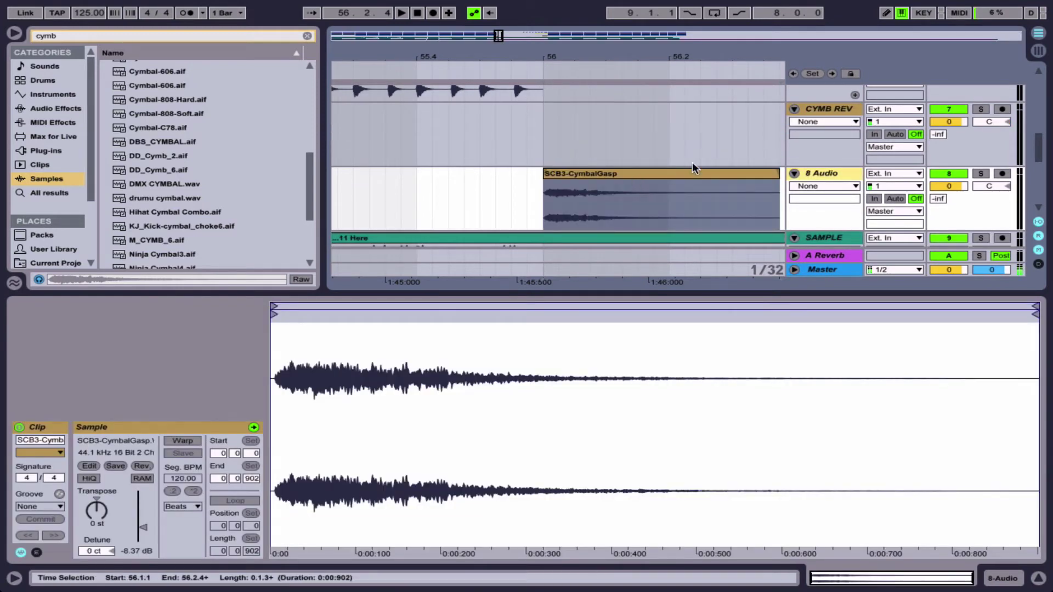
key("shift+Tab")
key("shift+Tab")
key("shift+Tab")
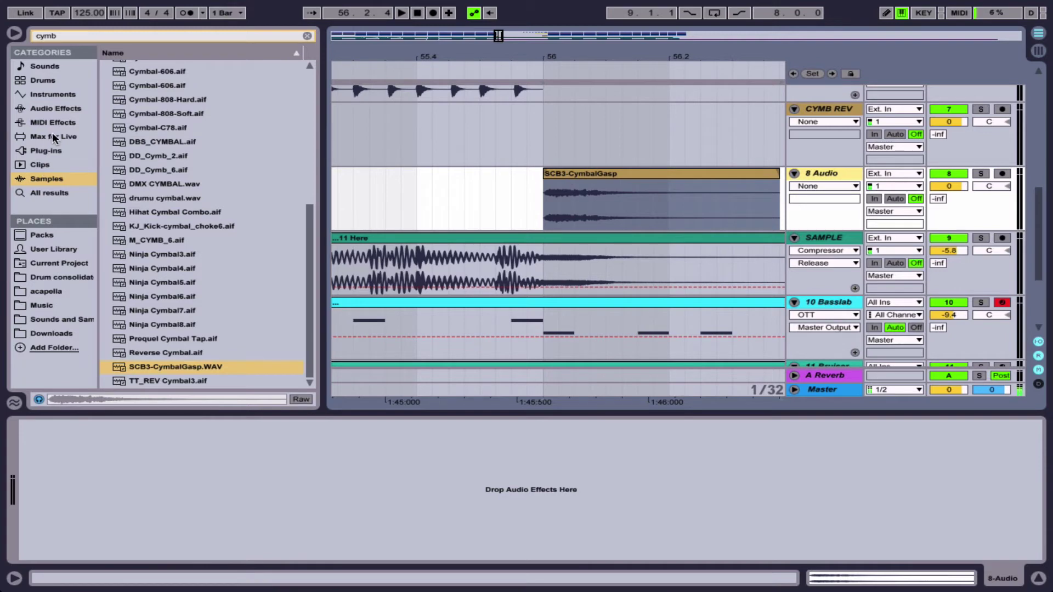
left_click(47, 106)
key("super+f")
key("BackSpace")
- Add a Reverb to the 8 Audio track and nudge its high diffusion frequency
scroll(183, 171, "down", 5)
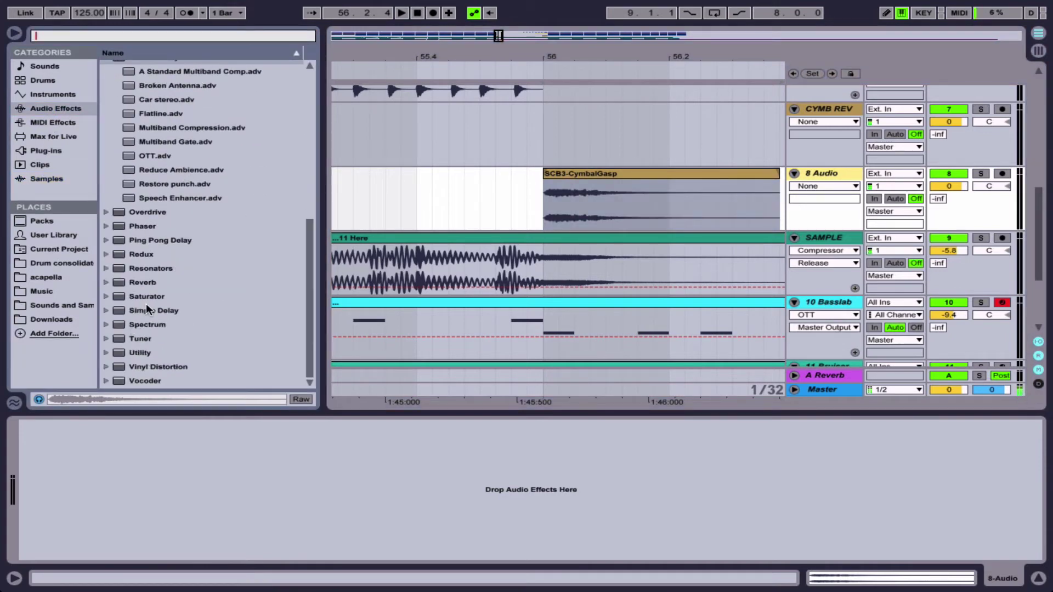
left_click_drag(130, 281, 615, 193)
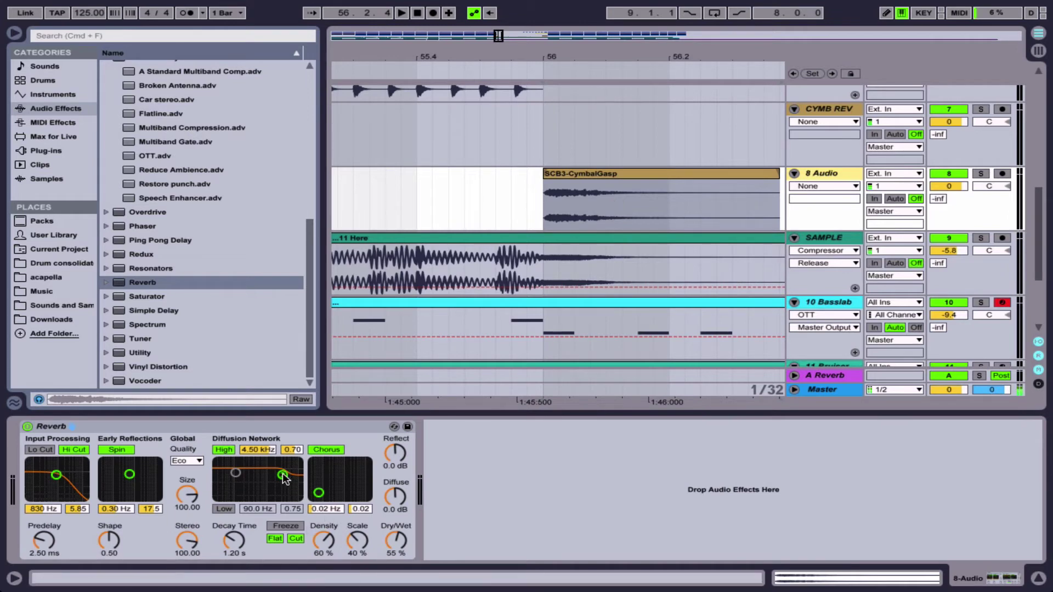
mouse_move(285, 478)
left_mouse_down()
mouse_move(291, 488)
mouse_move(284, 479)
left_mouse_up()
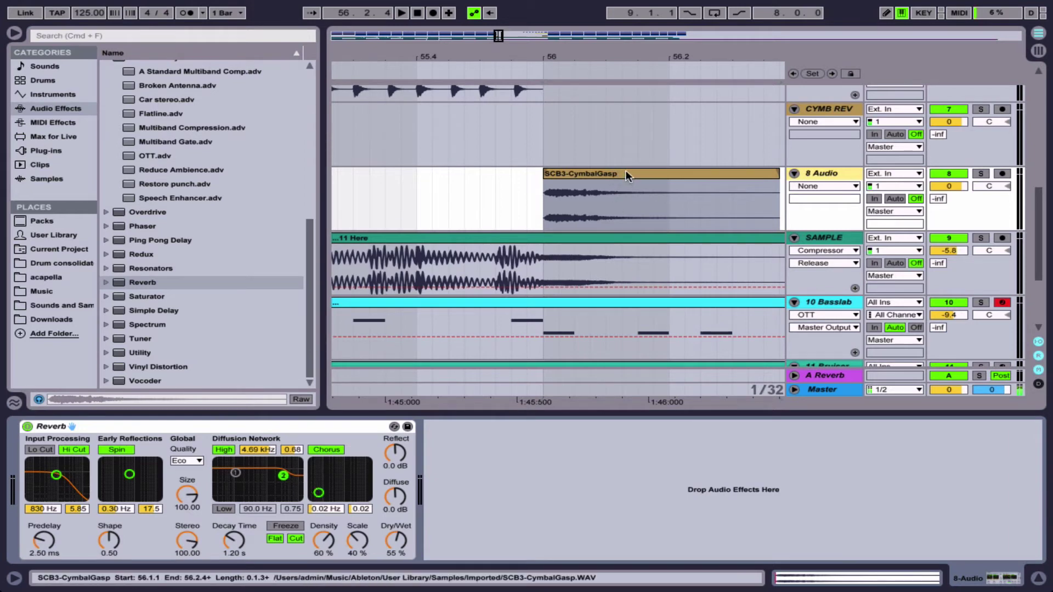
left_click(827, 375)
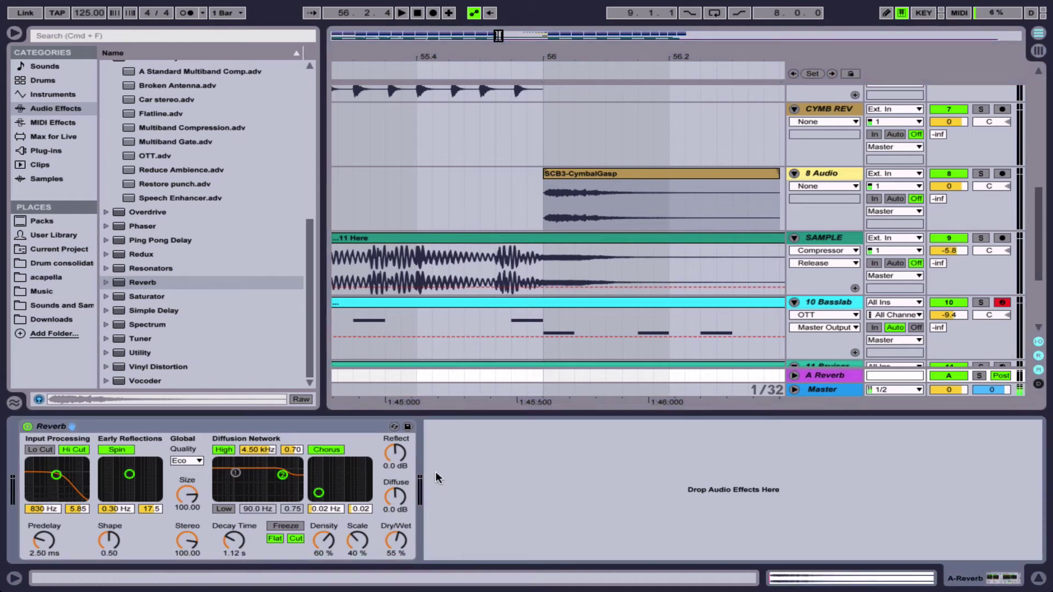
- Tune the Reverb to 4.76 s decay and 80% dry/wet, then add EQ Eight after it
key("space")
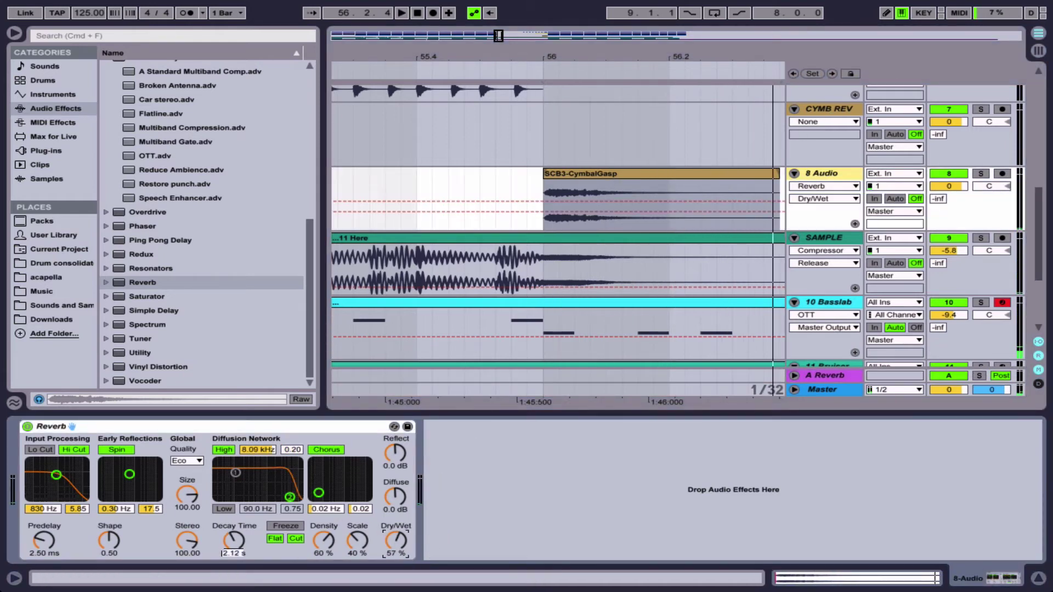
left_click_drag(395, 540, 396, 518)
mouse_move(234, 541)
left_mouse_down()
mouse_move(241, 567)
mouse_move(236, 534)
left_mouse_up()
key("space")
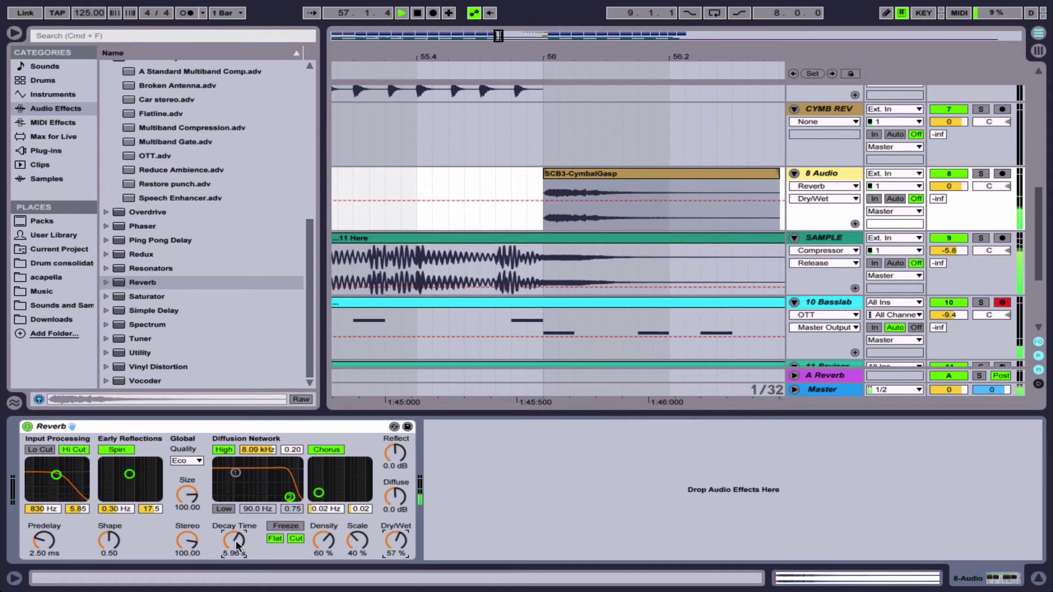
left_click_drag(401, 536, 401, 544)
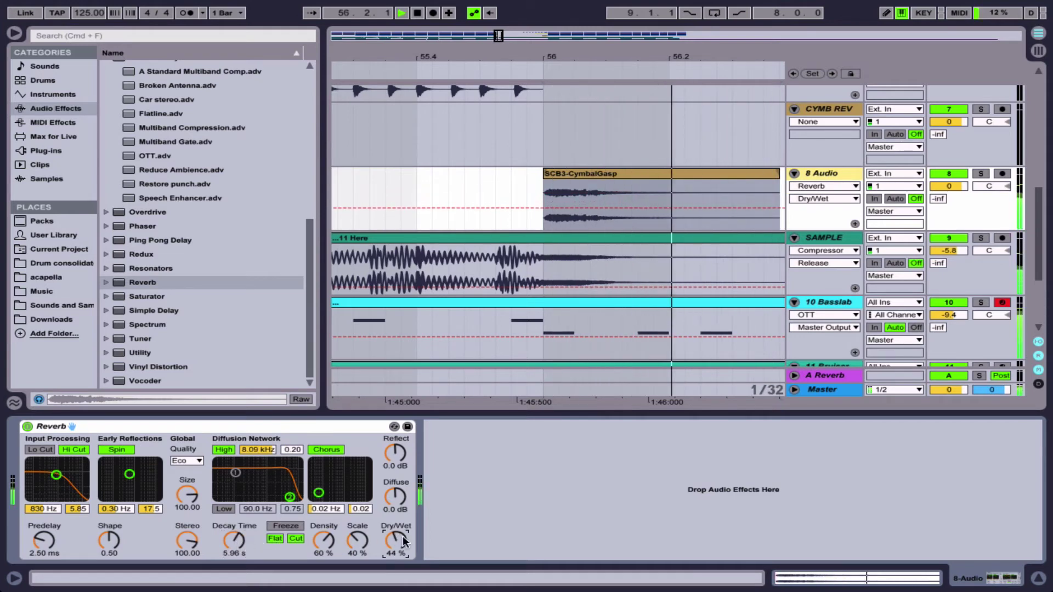
key("space")
mouse_move(395, 540)
left_mouse_down()
mouse_move(396, 501)
mouse_move(395, 537)
left_mouse_up()
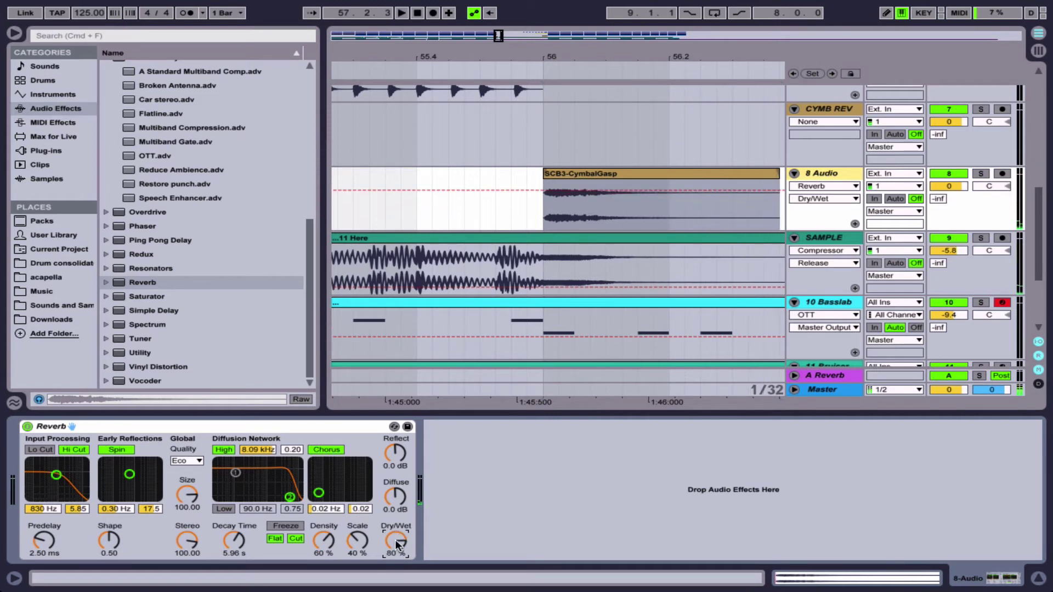
key("space")
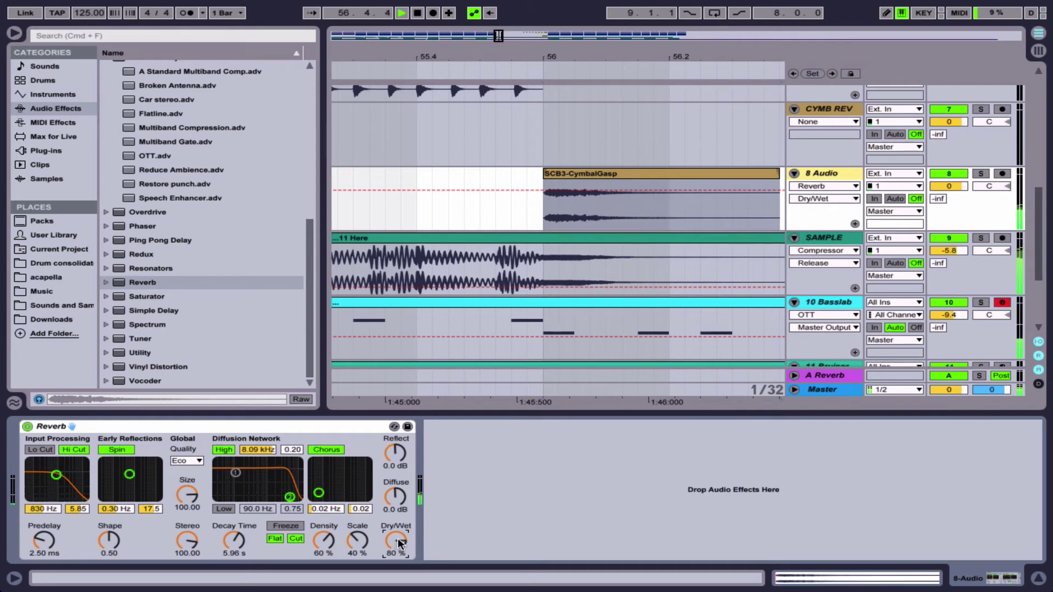
left_click_drag(234, 540, 234, 552)
key("space")
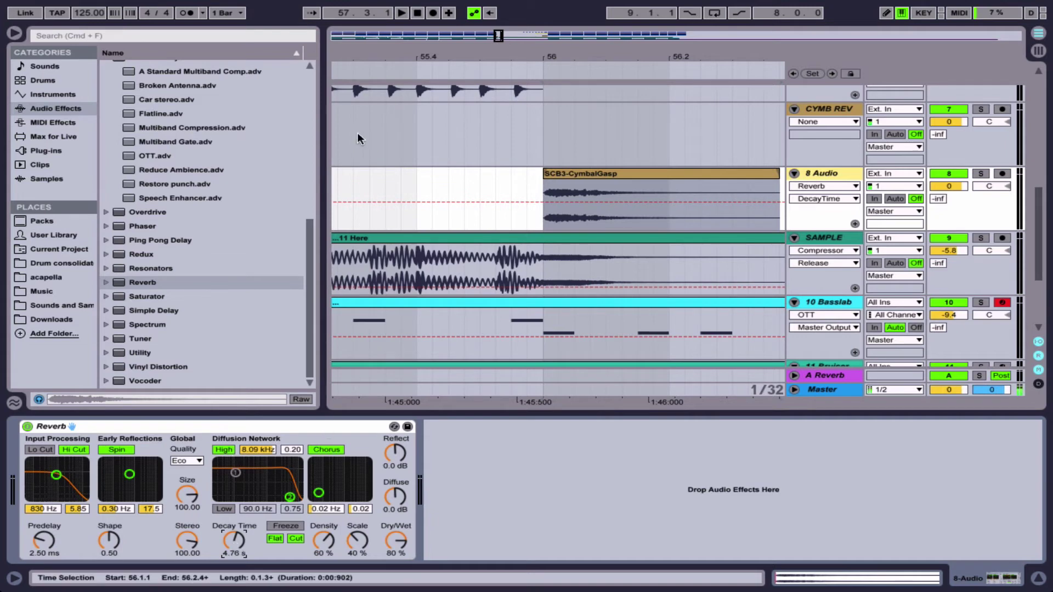
scroll(164, 199, "up", 10)
left_click_drag(137, 207, 488, 476)
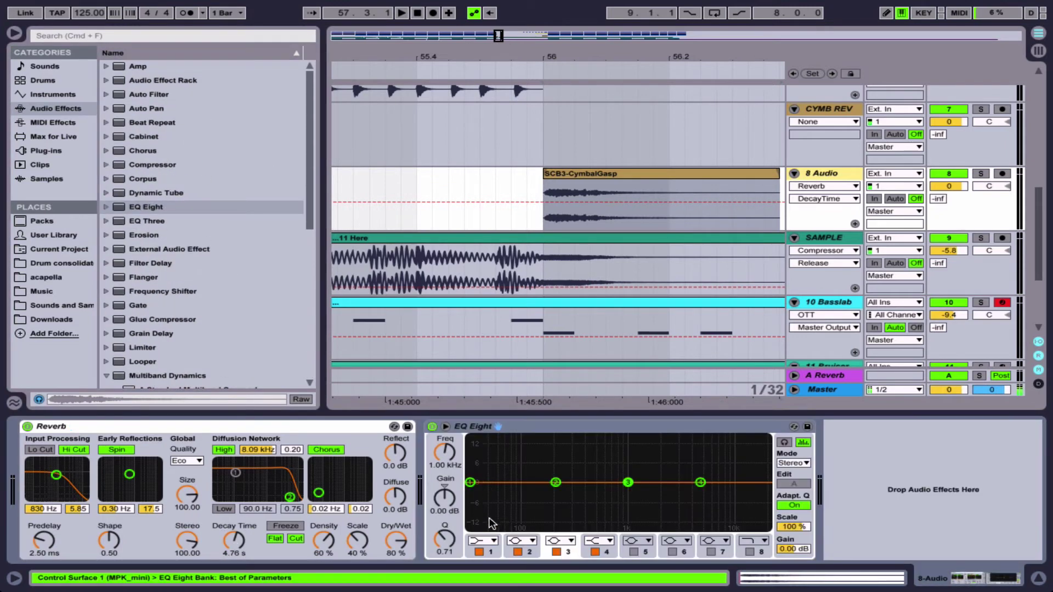
- Make EQ Eight band 1 a low cut at about 329 Hz and audition around bar 56
left_click(486, 541)
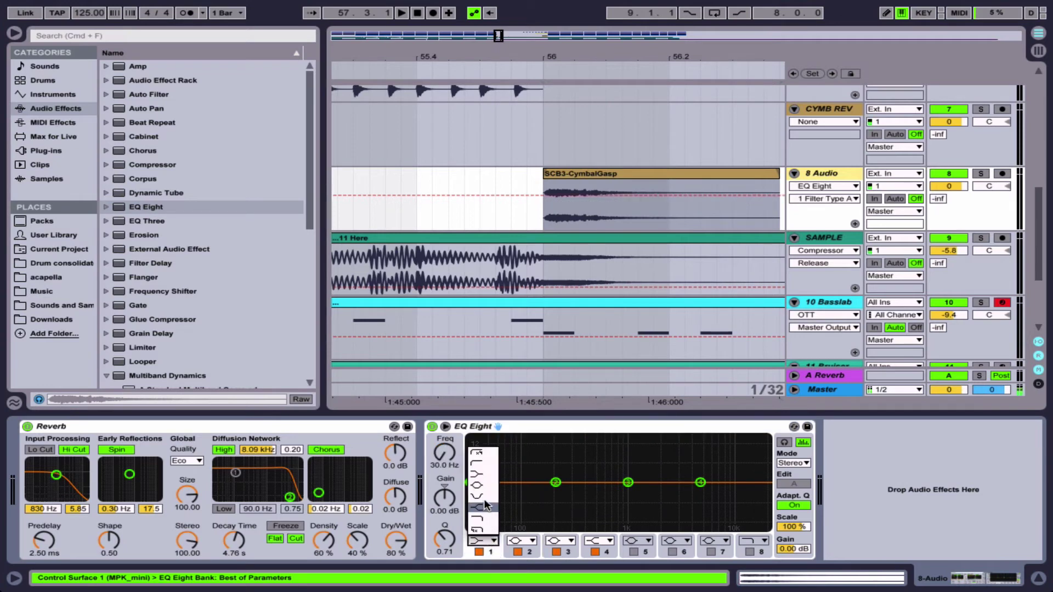
left_click(479, 462)
left_click_drag(469, 493, 577, 493)
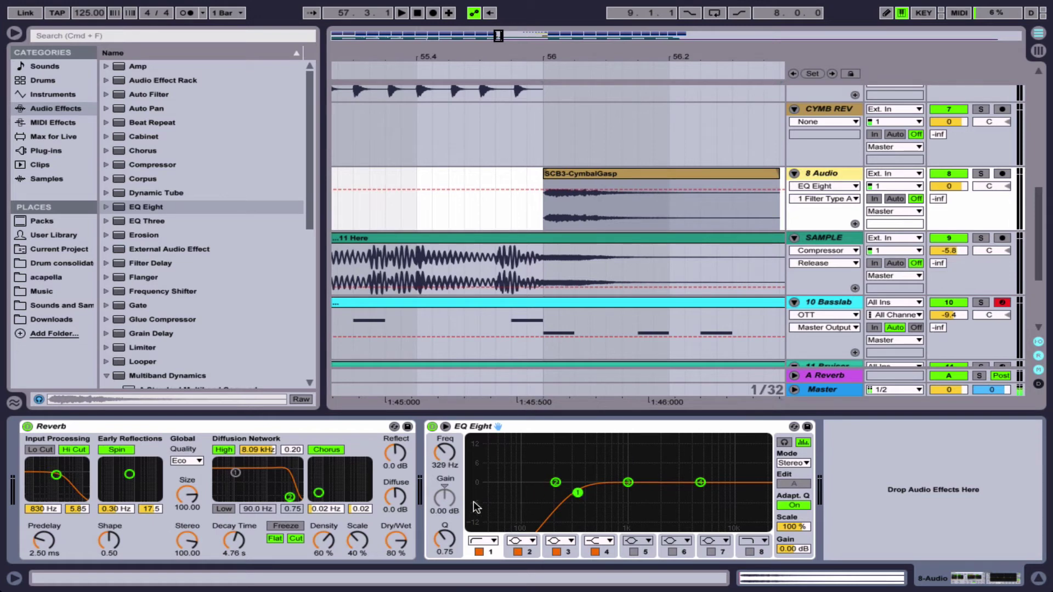
left_click(510, 196)
key("space")
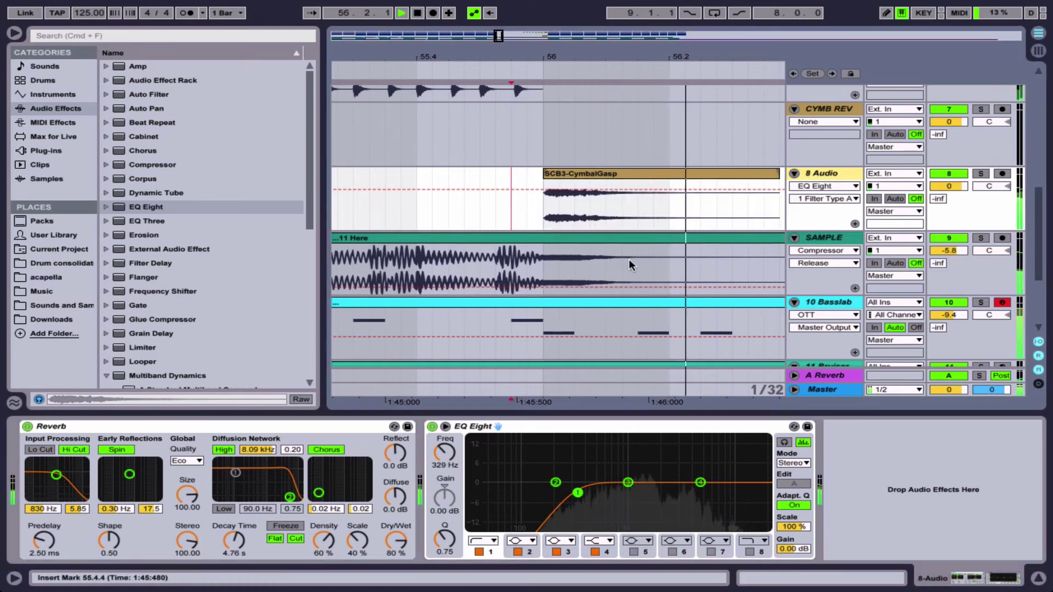
left_click_drag(549, 53, 548, 22)
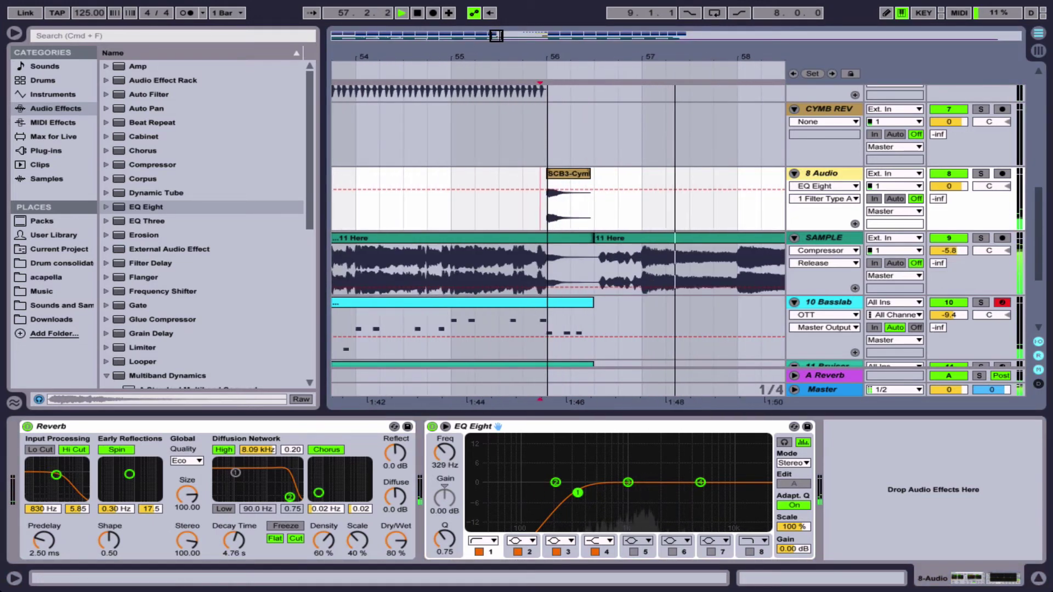
key("space")
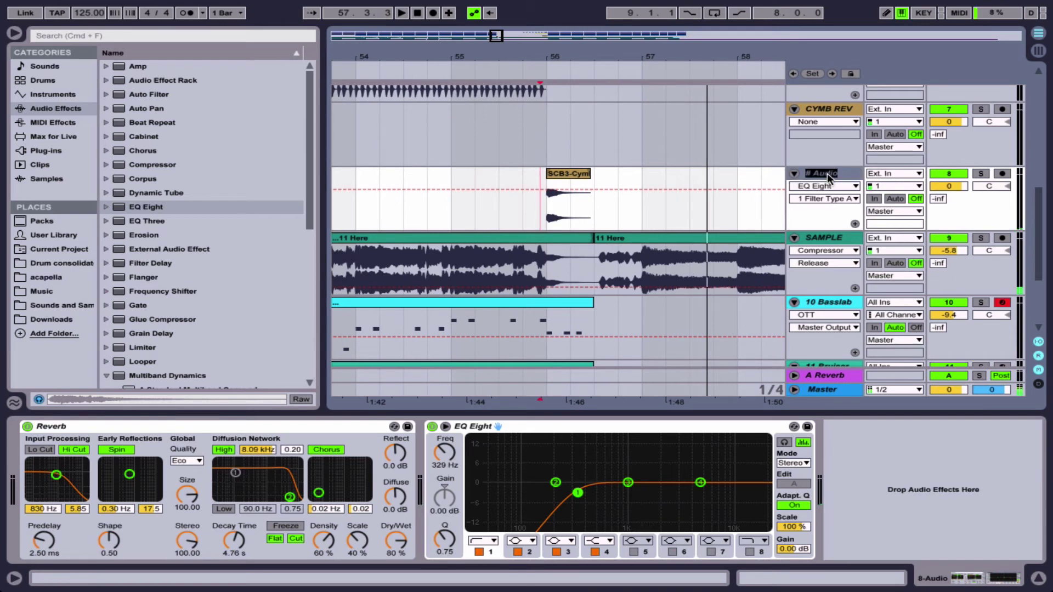
- Rename the track BREATHE and lower its volume to -4.0 dB
type("EATH")
key("Return")
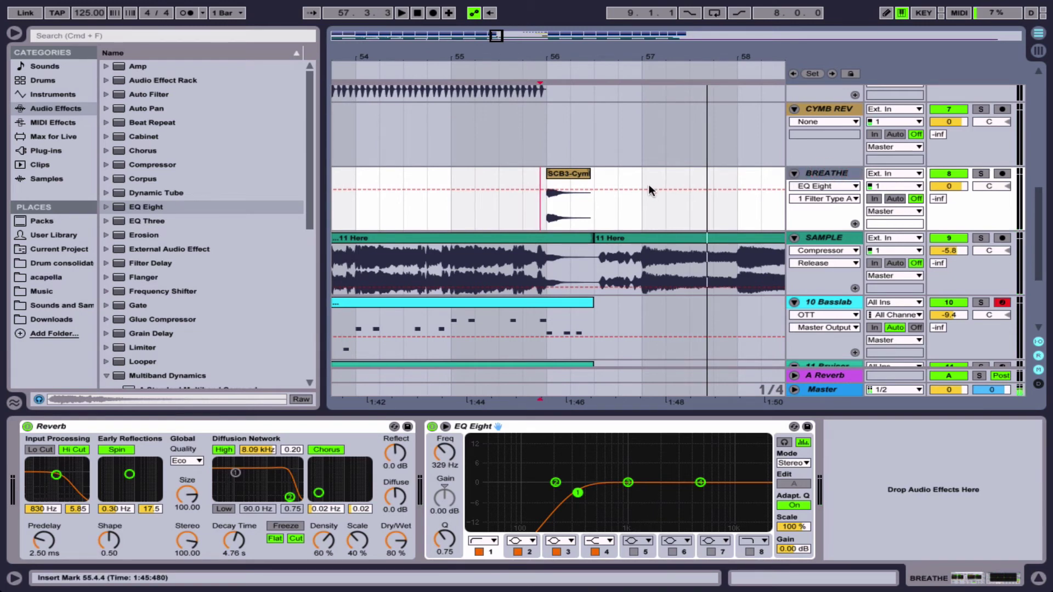
left_click(465, 198)
left_click_drag(948, 185, 948, 192)
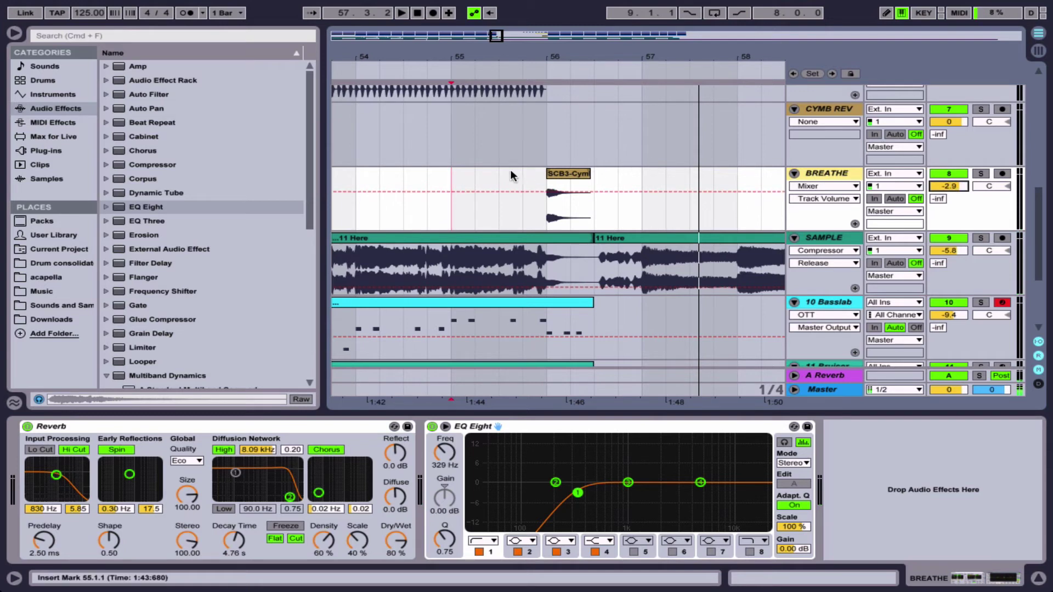
key("space")
left_click_drag(952, 189, 952, 194)
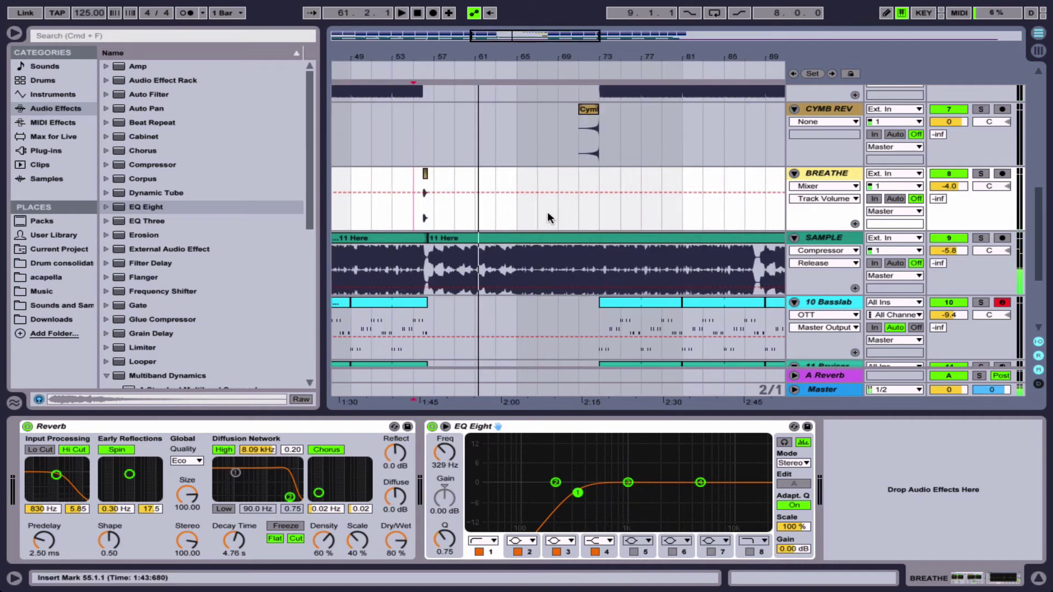
- Scroll down to the SNARE track and set its volume to -4.4 dB
left_click(518, 209)
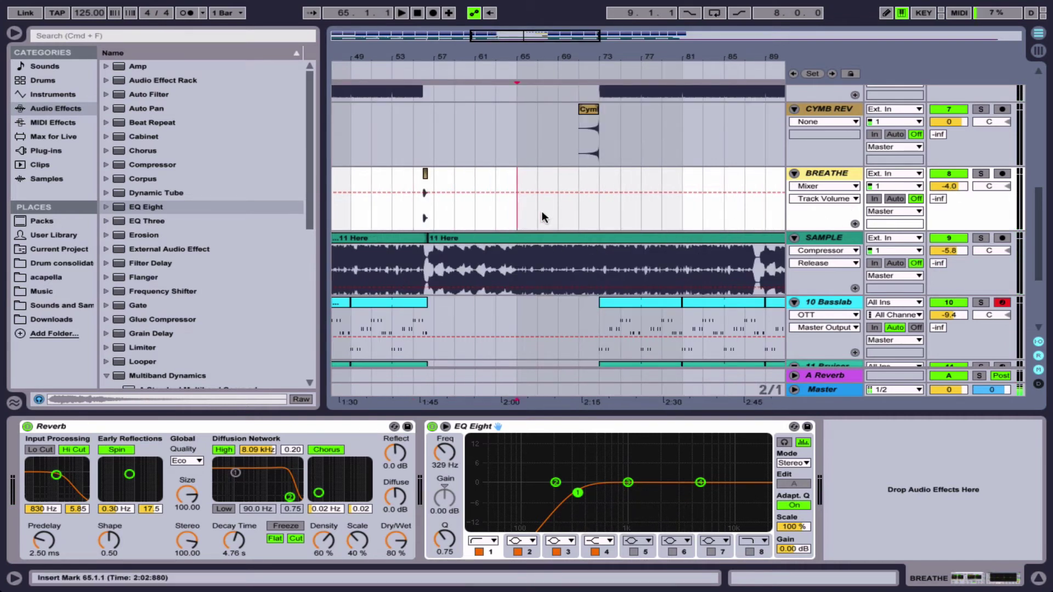
scroll(541, 210, "right", 2)
left_click(542, 207)
scroll(542, 206, "up", 3)
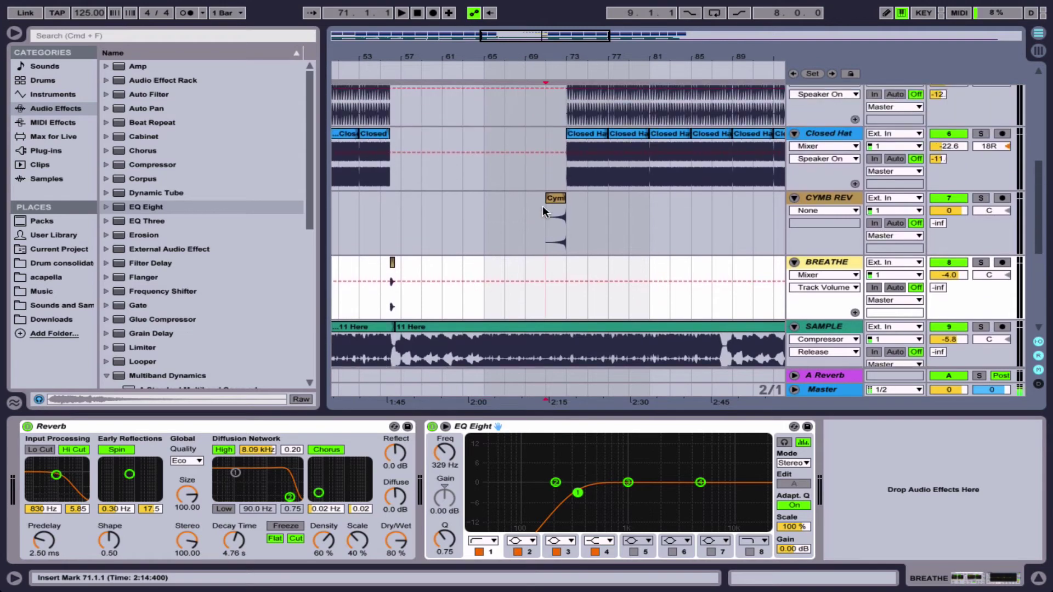
left_click(556, 200)
scroll(558, 200, "up", 5)
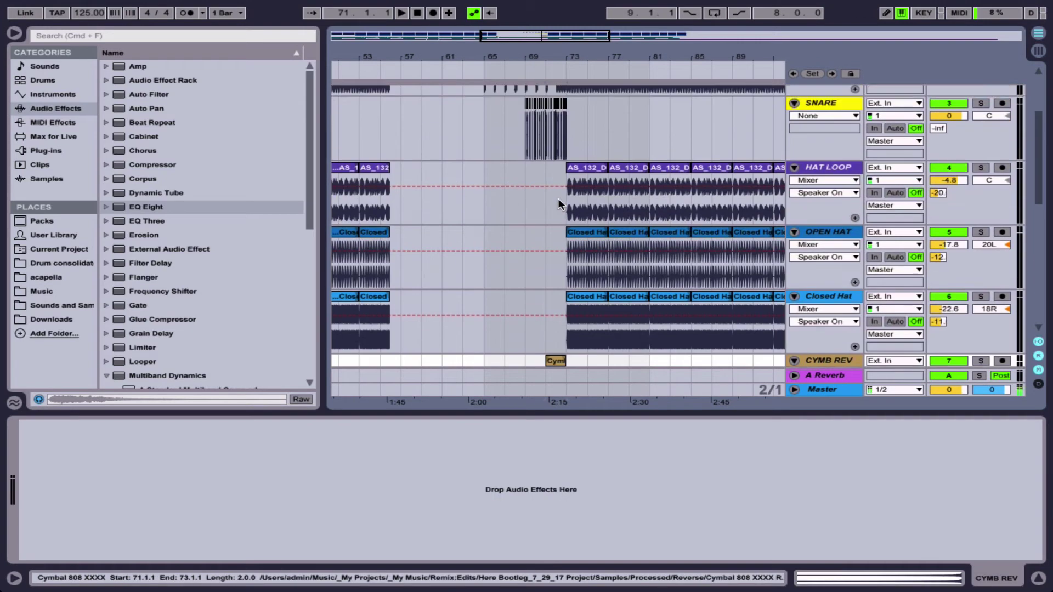
scroll(558, 204, "down", 2)
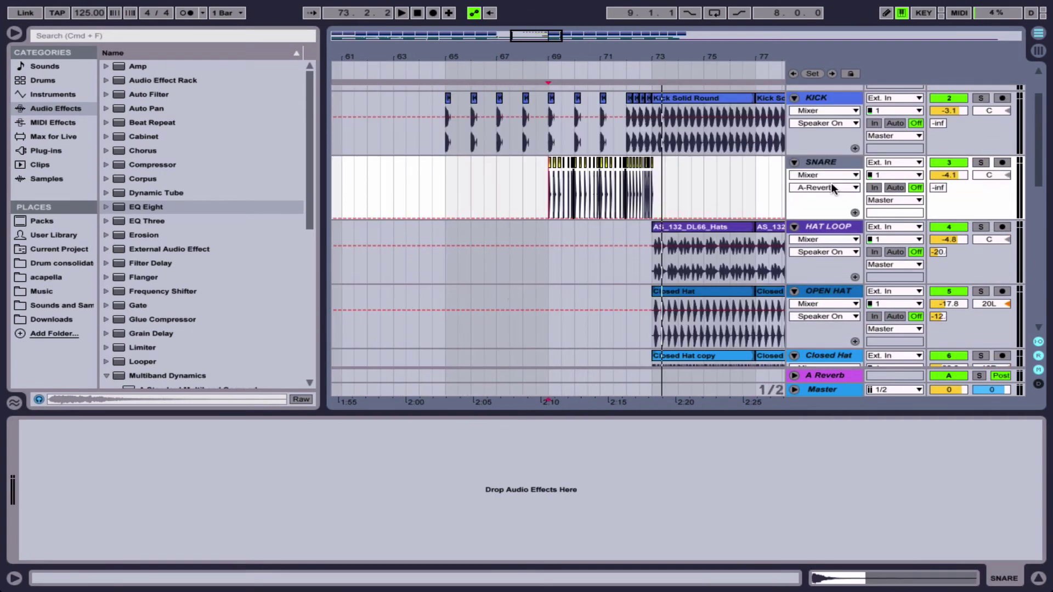
left_click(949, 175)
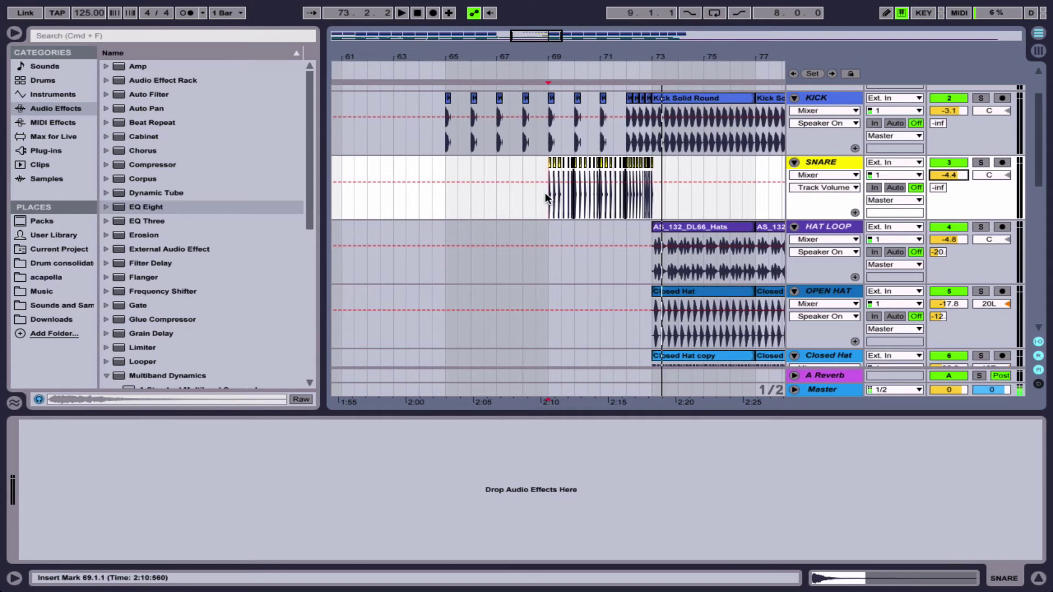
- Zoom in on the snare roll spanning bars 69 to 73
left_click_drag(546, 196, 617, 202)
key("z")
left_click_drag(550, 55, 525, 55)
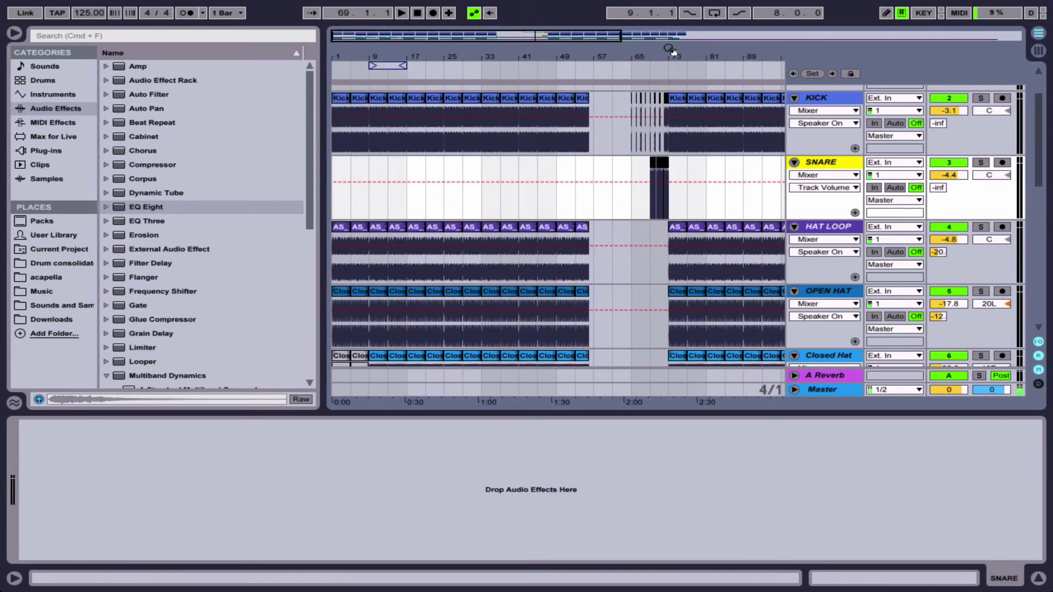
left_click_drag(670, 50, 670, 86)
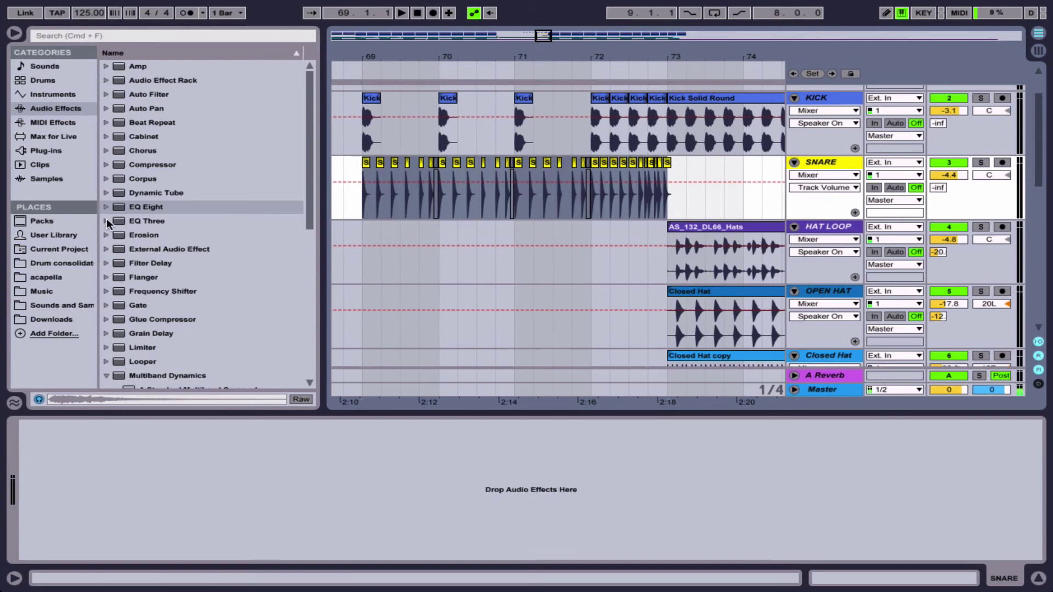
- Load EQ Eight, Saturator and Compressor in order onto the SNARE chain
left_click(162, 206)
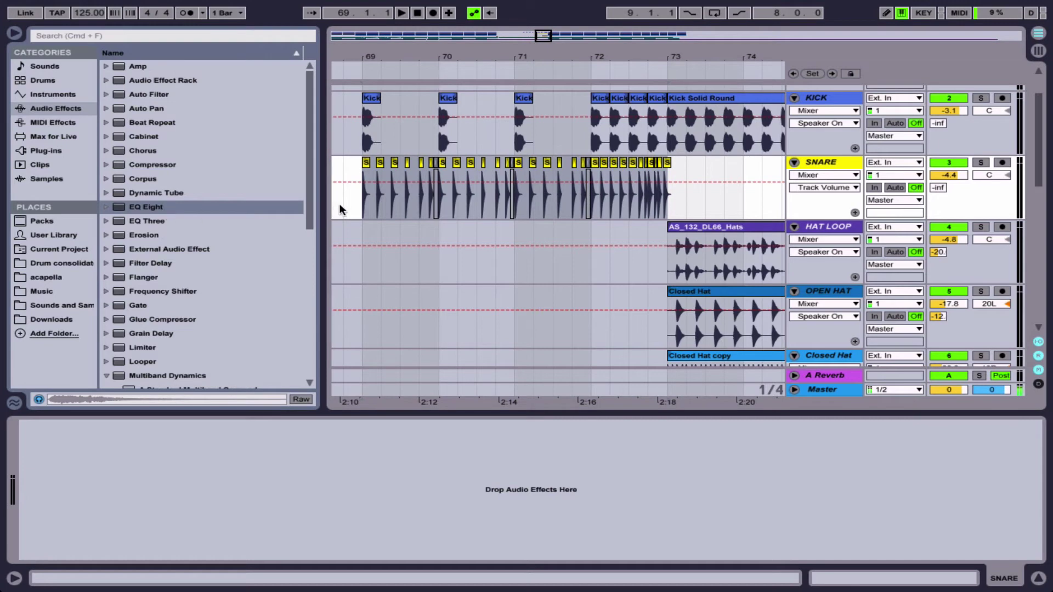
scroll(162, 317, "down", 5)
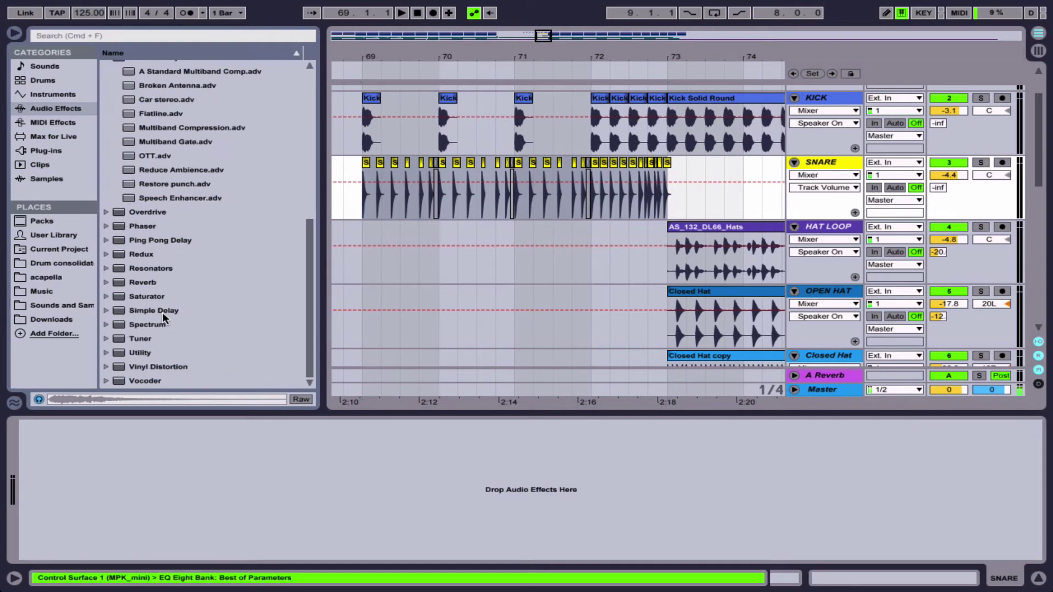
double_click(146, 296)
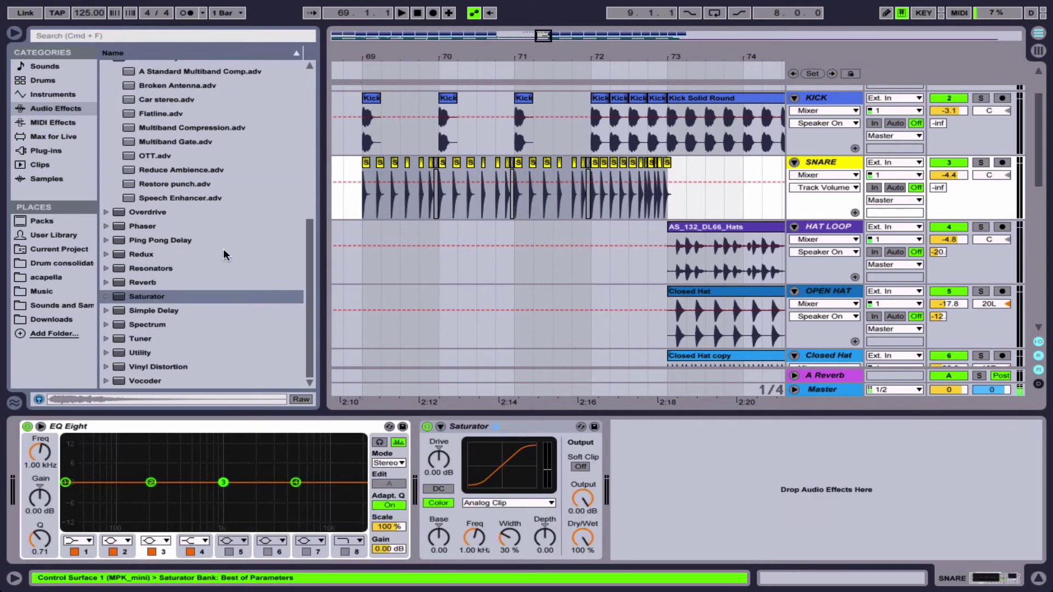
scroll(223, 248, "up", 3)
scroll(222, 248, "up", 5)
double_click(152, 164)
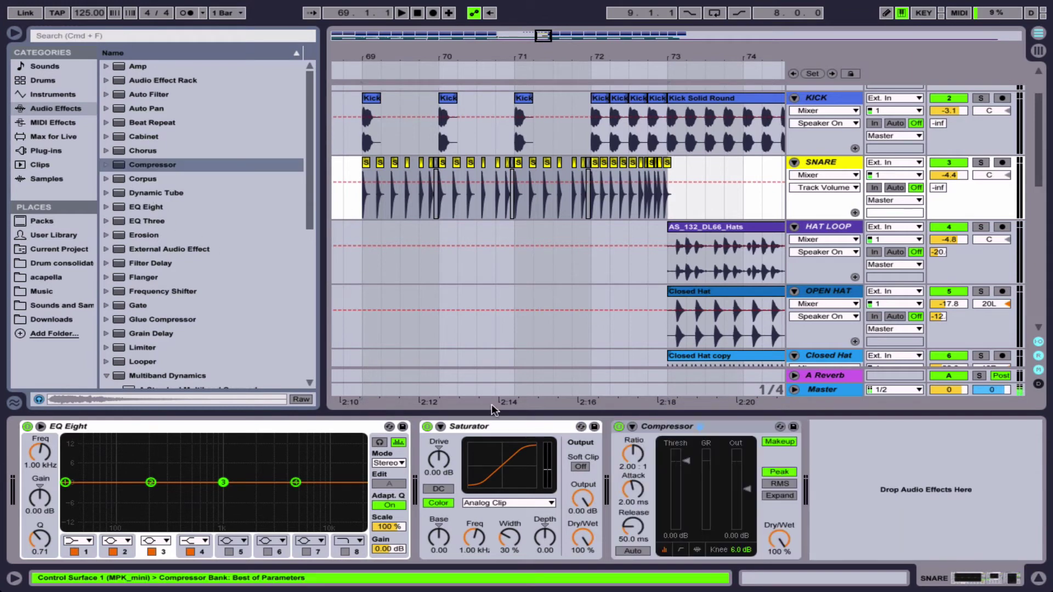
left_click(443, 201)
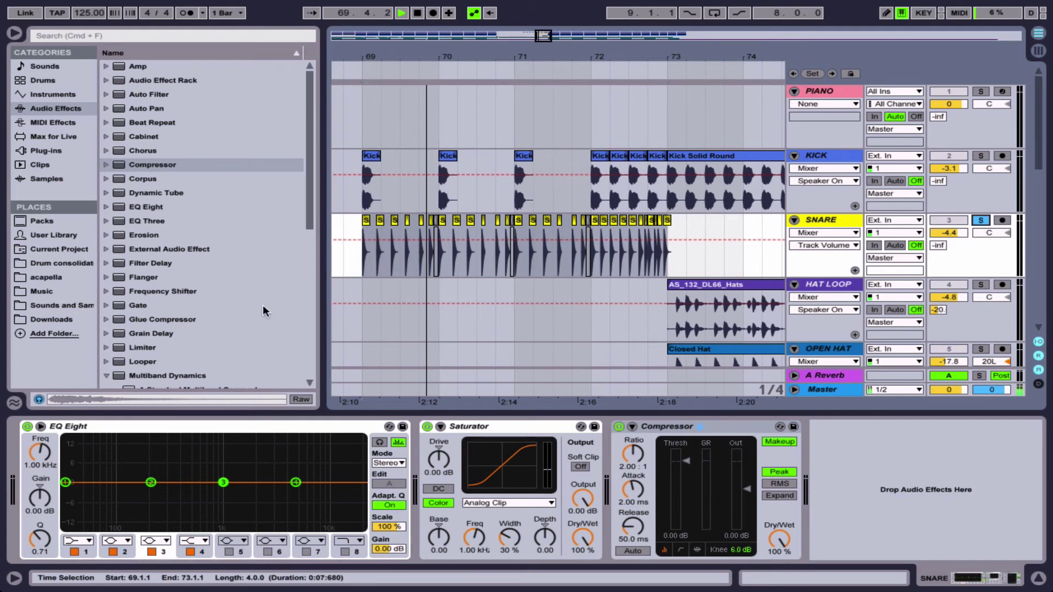
- Set the snare EQ Eight band 1 to a low cut at 150 Hz
left_click(78, 541)
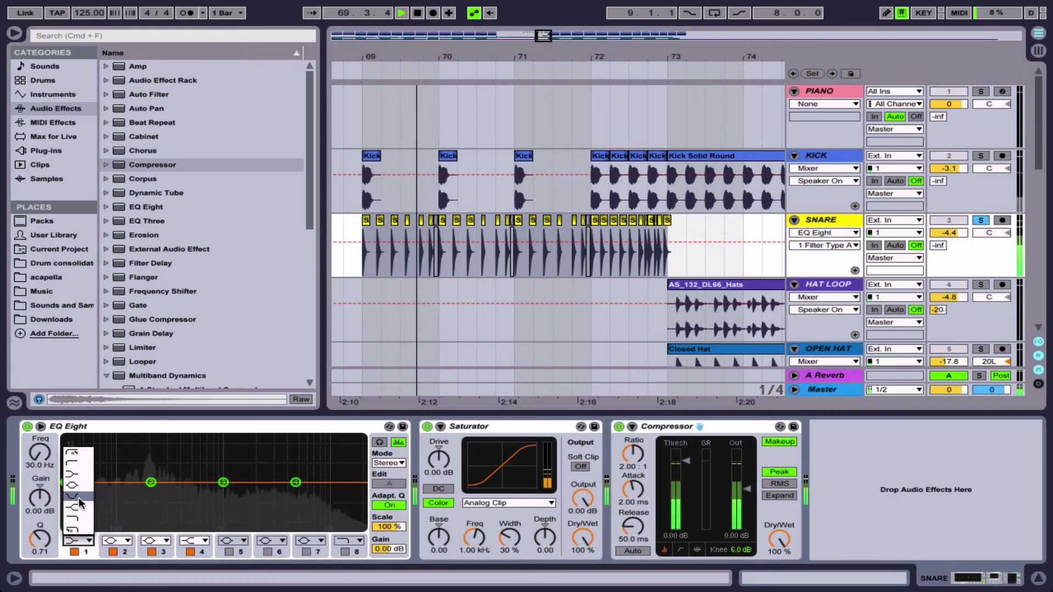
left_click(76, 465)
left_click_drag(63, 492, 137, 490)
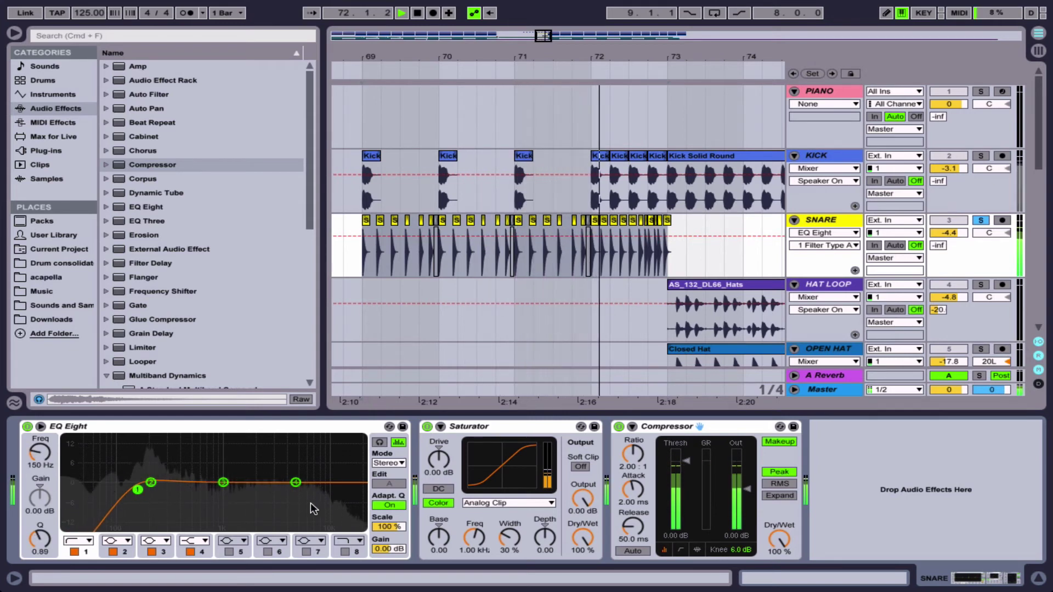
key("space")
- Raise the Saturator drive to 6.86 dB while auditioning the snare
left_click(479, 426)
left_click_drag(439, 460, 439, 449)
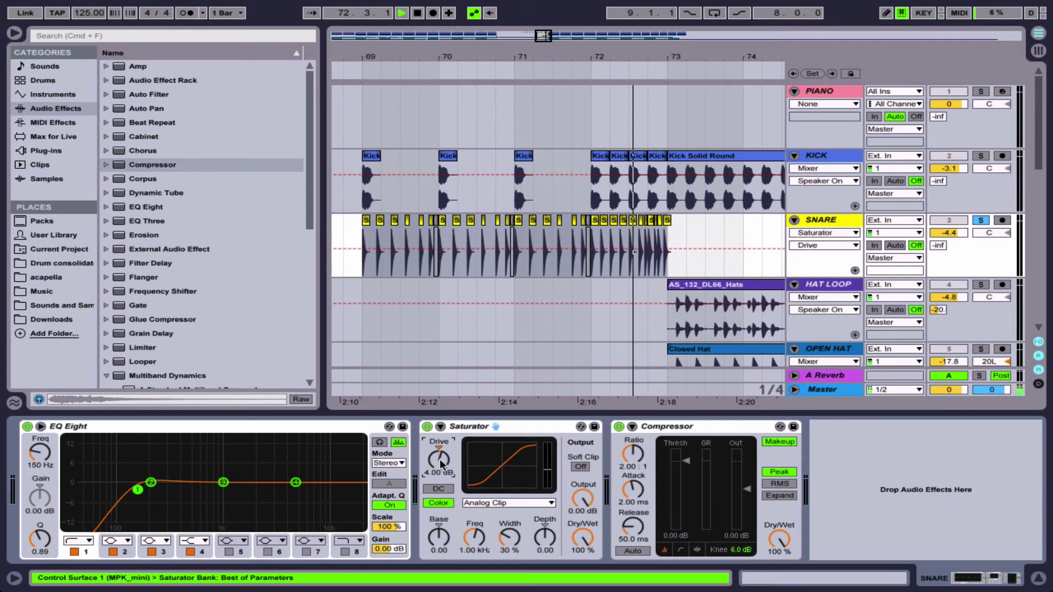
key("space")
left_click_drag(442, 463, 441, 454)
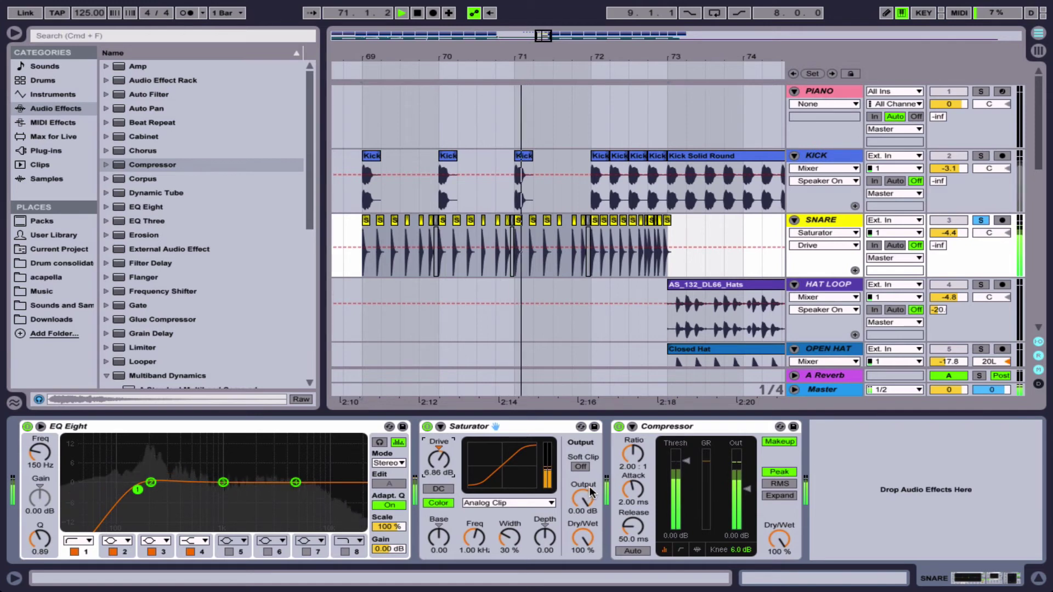
- Set the Compressor to 4.06:1 ratio, 0.03 ms attack and -3.54 dB threshold
left_click(631, 454)
key("space")
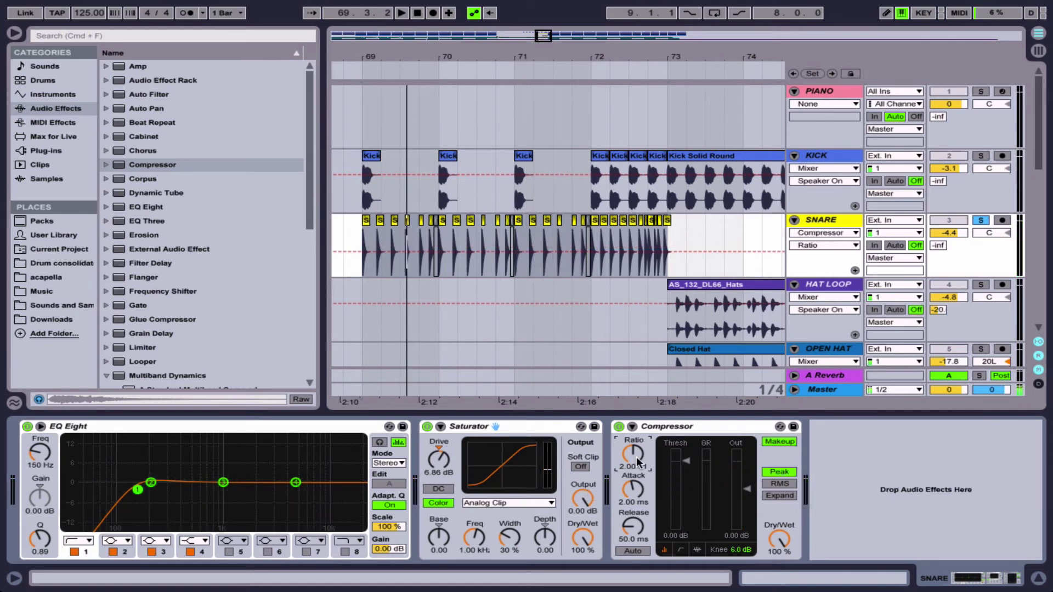
left_click_drag(637, 452, 637, 431)
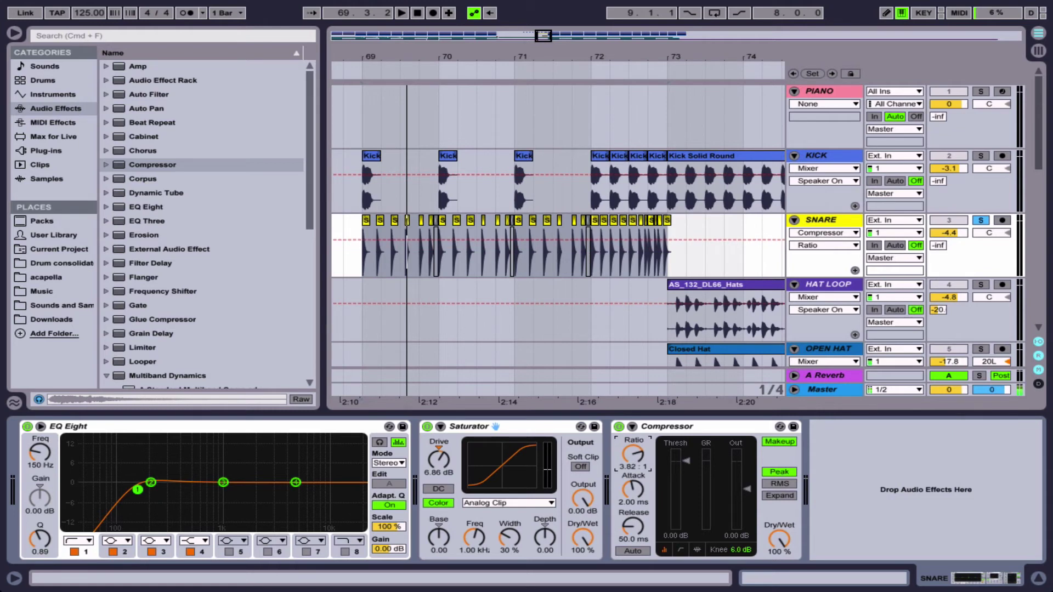
mouse_move(640, 499)
left_mouse_down()
mouse_move(632, 524)
mouse_move(632, 515)
left_mouse_up()
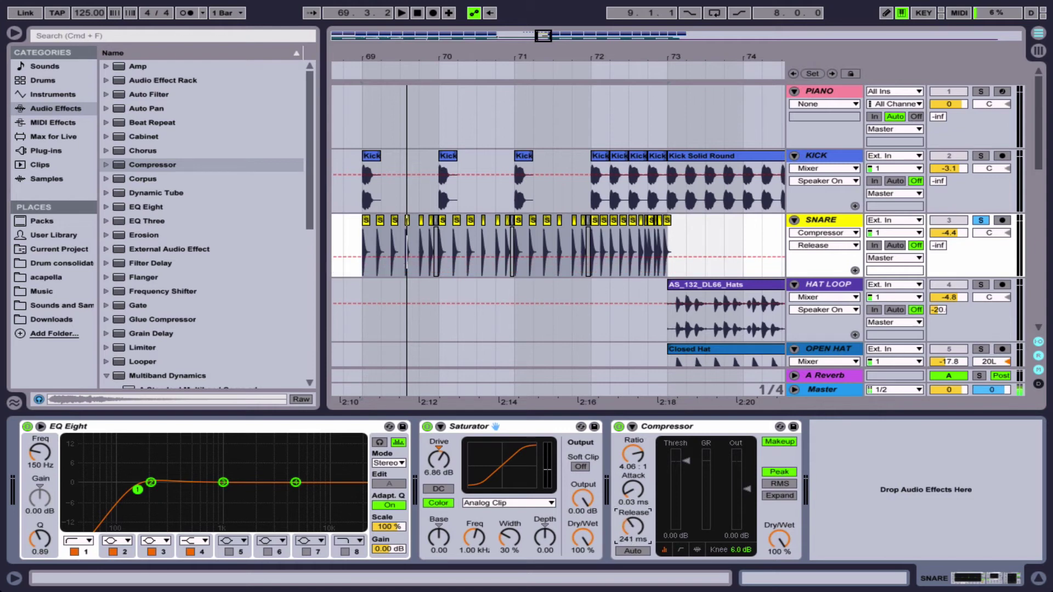
mouse_move(692, 460)
left_mouse_down()
mouse_move(693, 497)
mouse_move(693, 456)
mouse_move(693, 468)
left_mouse_up()
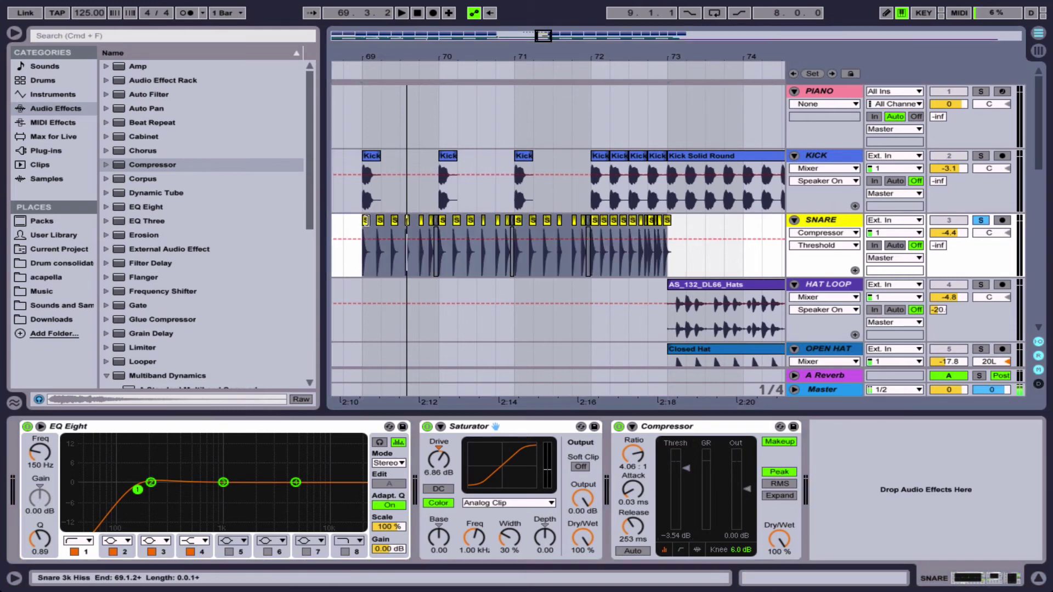
- Open the snare clip's sample at bar 69 for inspection
left_click(387, 61)
left_click(371, 185)
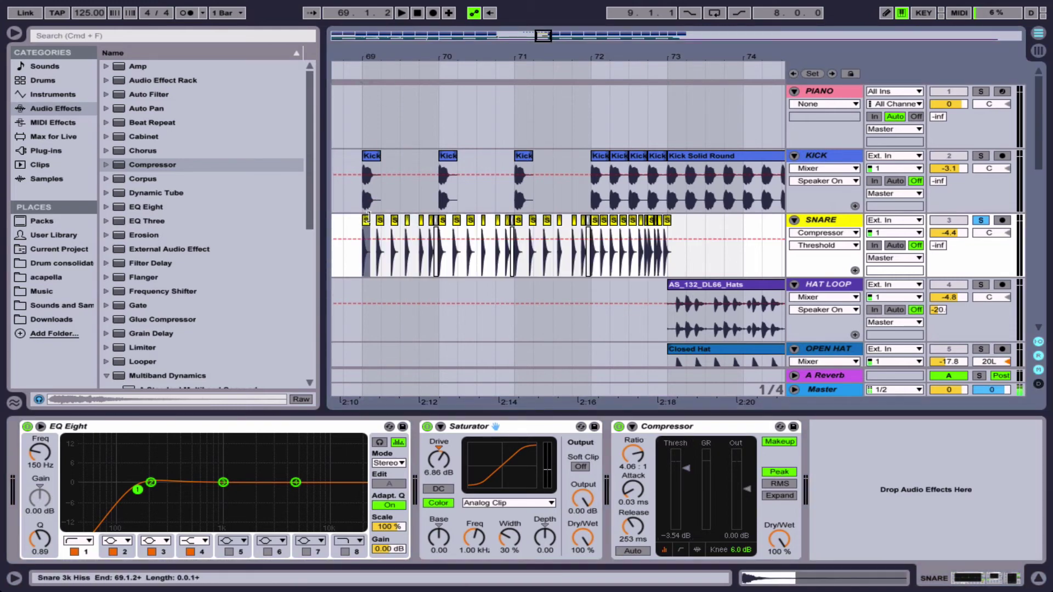
double_click(371, 219)
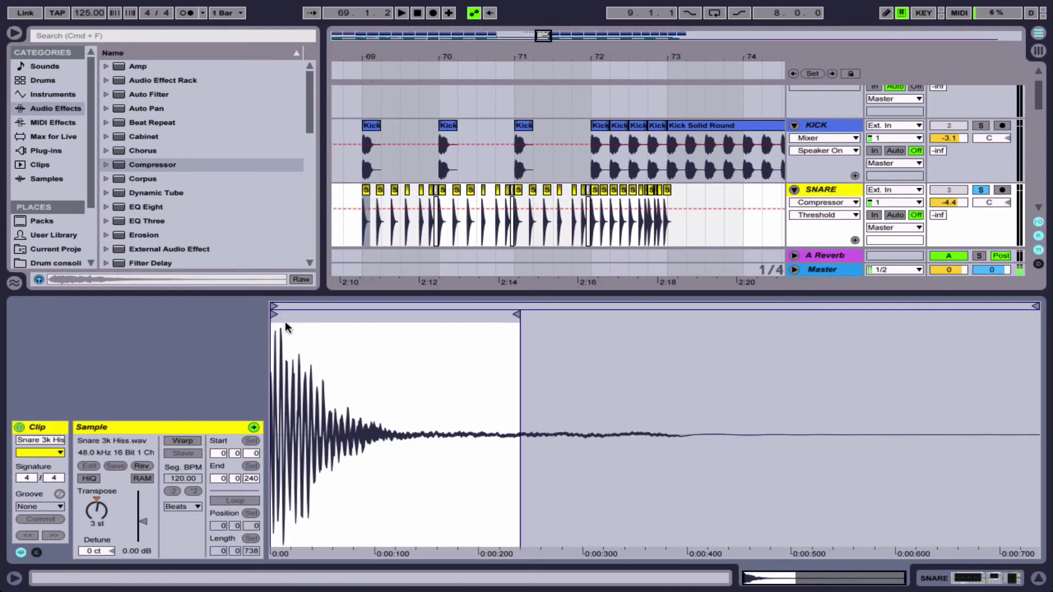
- Lower the snare Compressor threshold to -7.58 dB and raise Saturator drive to 7.43 dB
left_click_drag(287, 322, 365, 392)
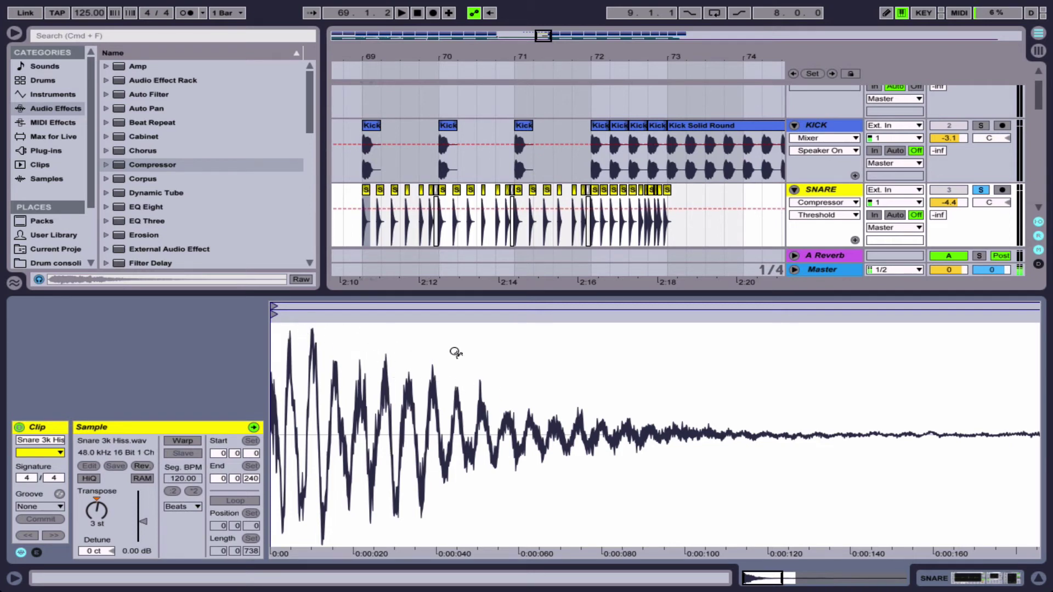
left_click(830, 189)
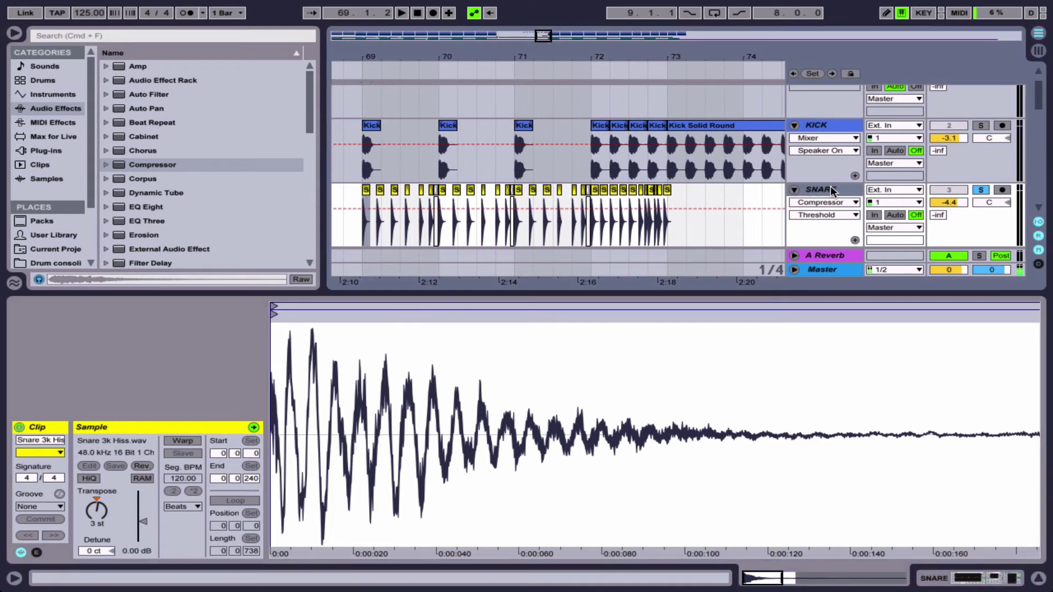
left_click(830, 189)
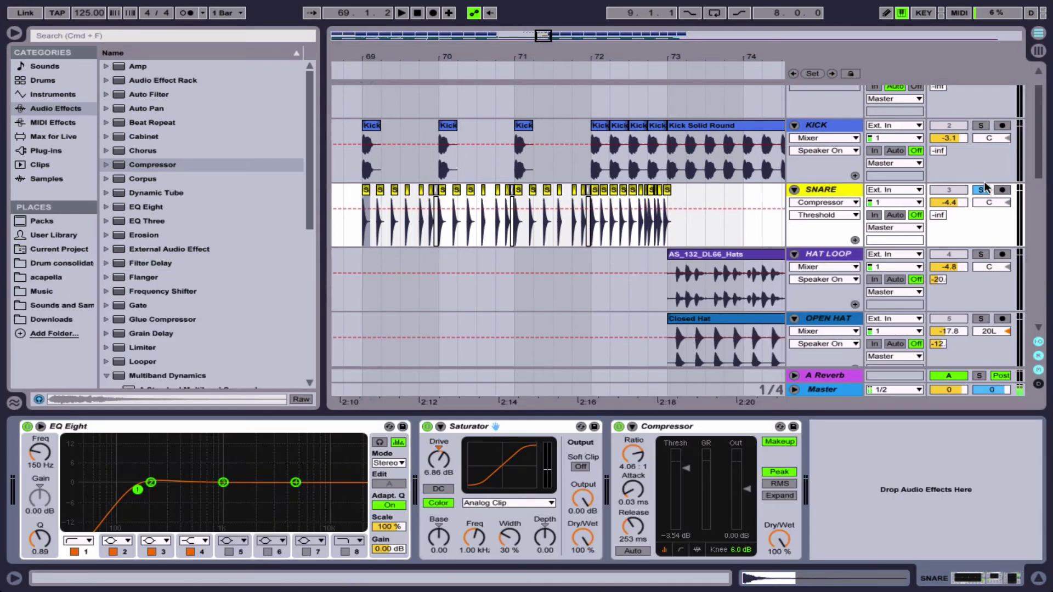
left_click(959, 200)
left_click(363, 235)
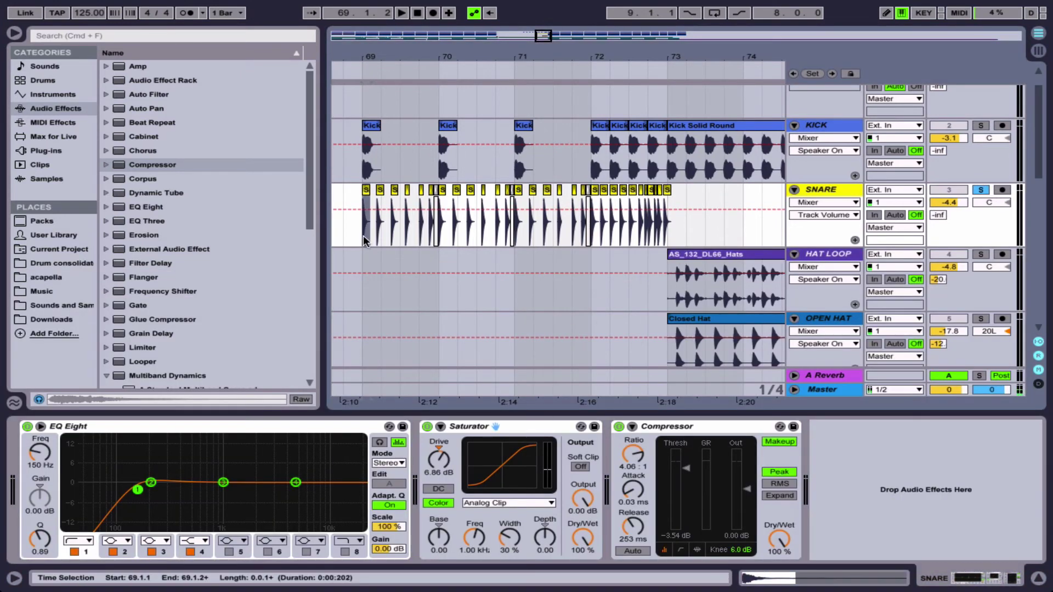
key("space")
left_click_drag(687, 467, 686, 476)
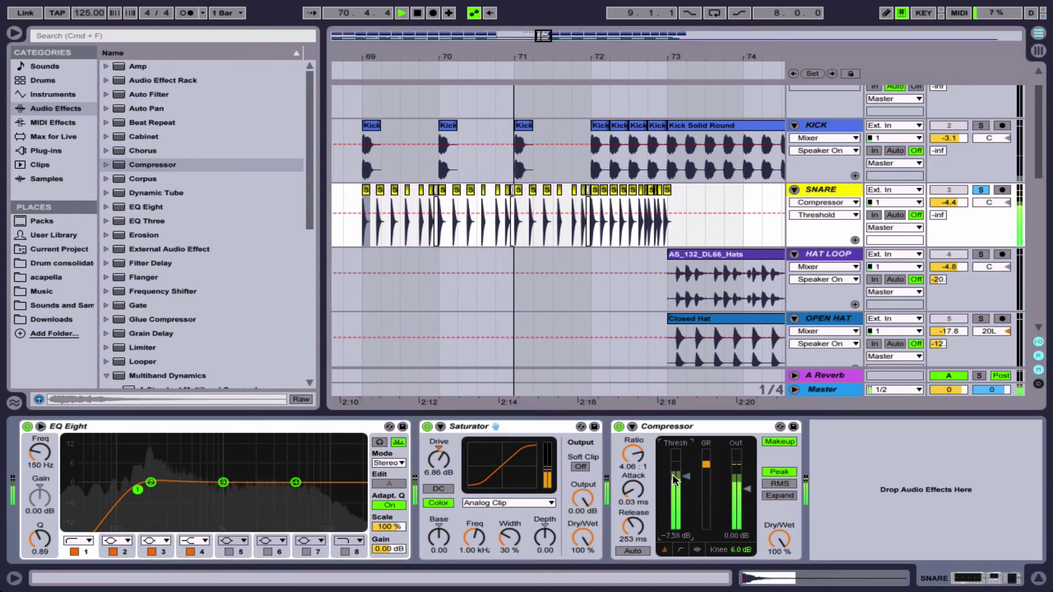
left_click_drag(438, 460, 438, 456)
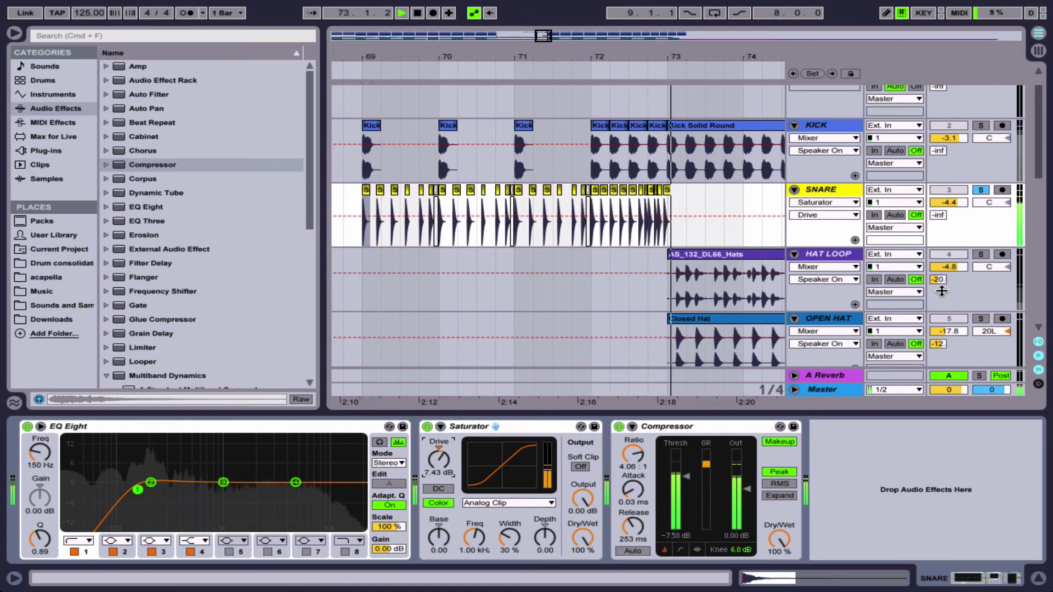
key("space")
- Unsolo the SNARE track and group its three effects into an Audio Effect Rack
left_click(981, 189)
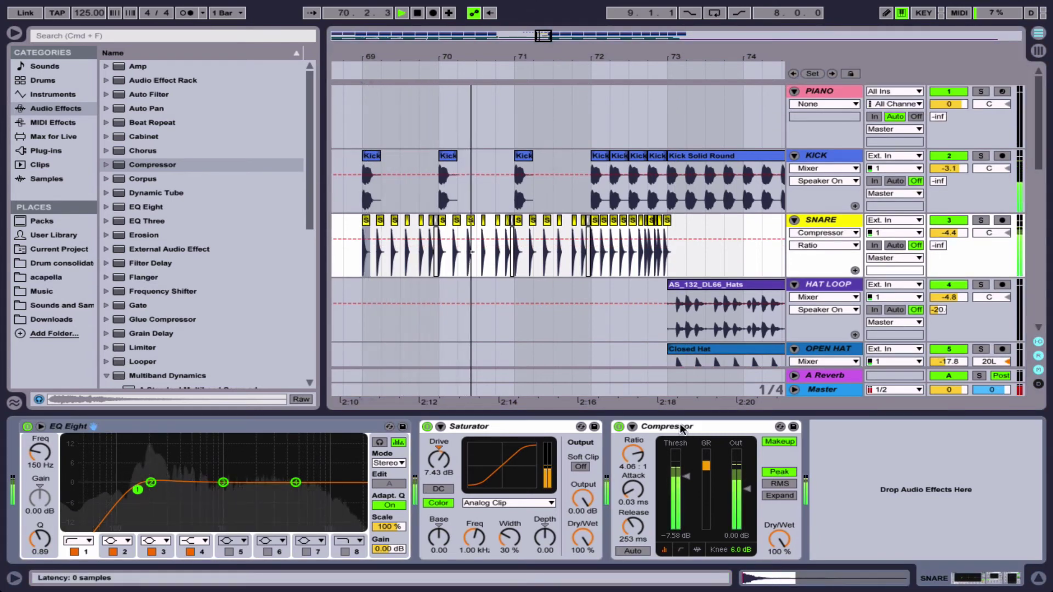
key("space")
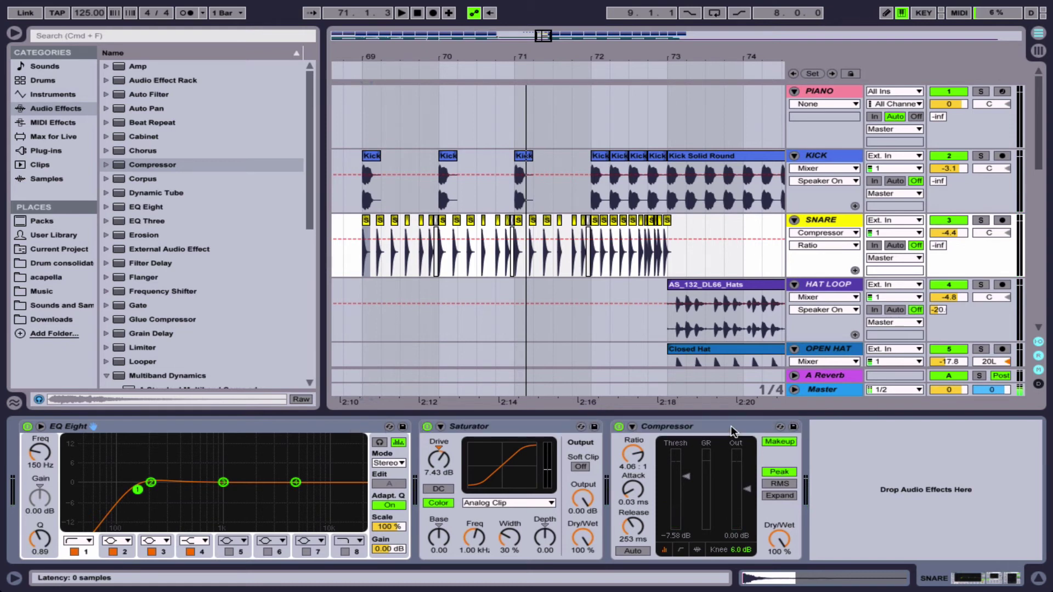
key("super+g")
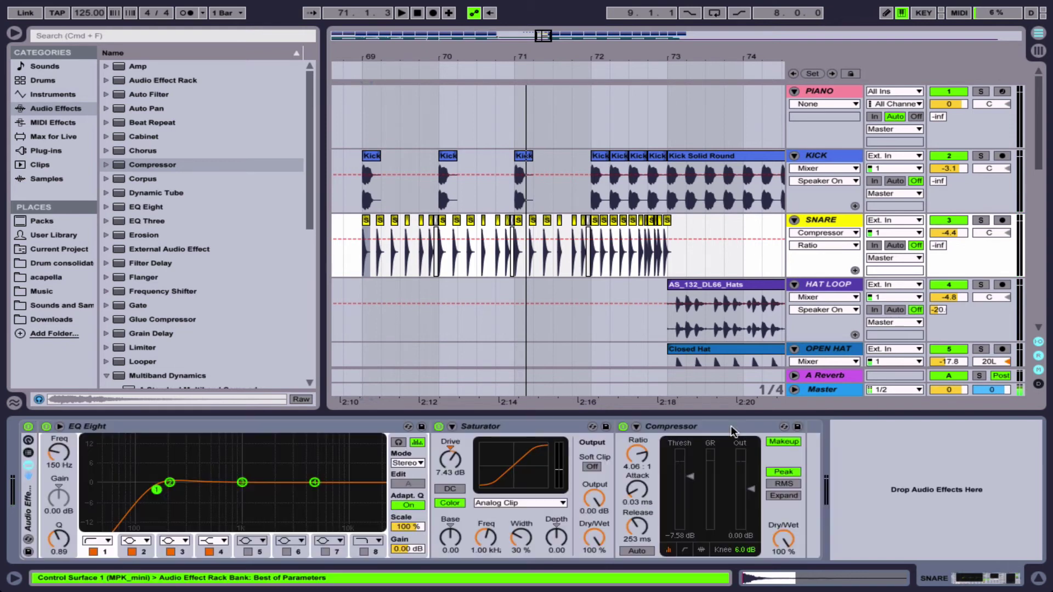
- Compare the snare with its effect rack bypassed, then re-enable the rack
left_click(28, 428)
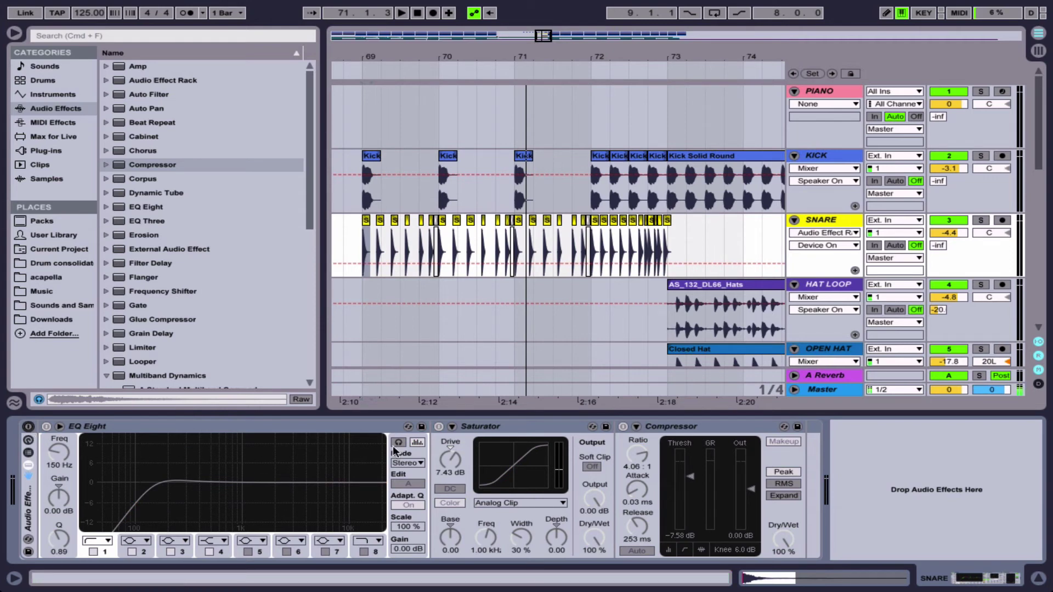
key("space")
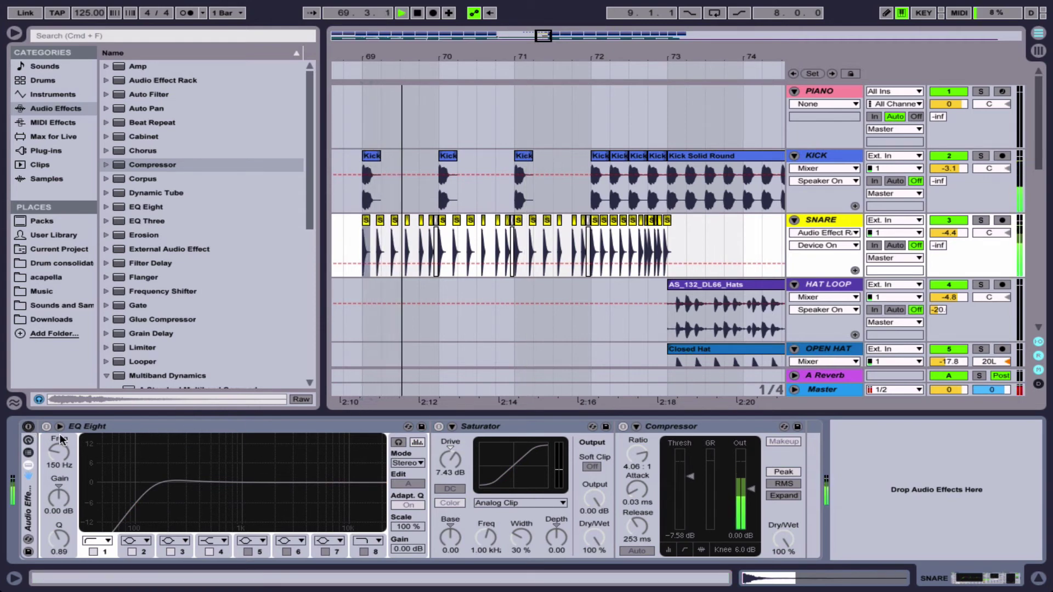
left_click(26, 426)
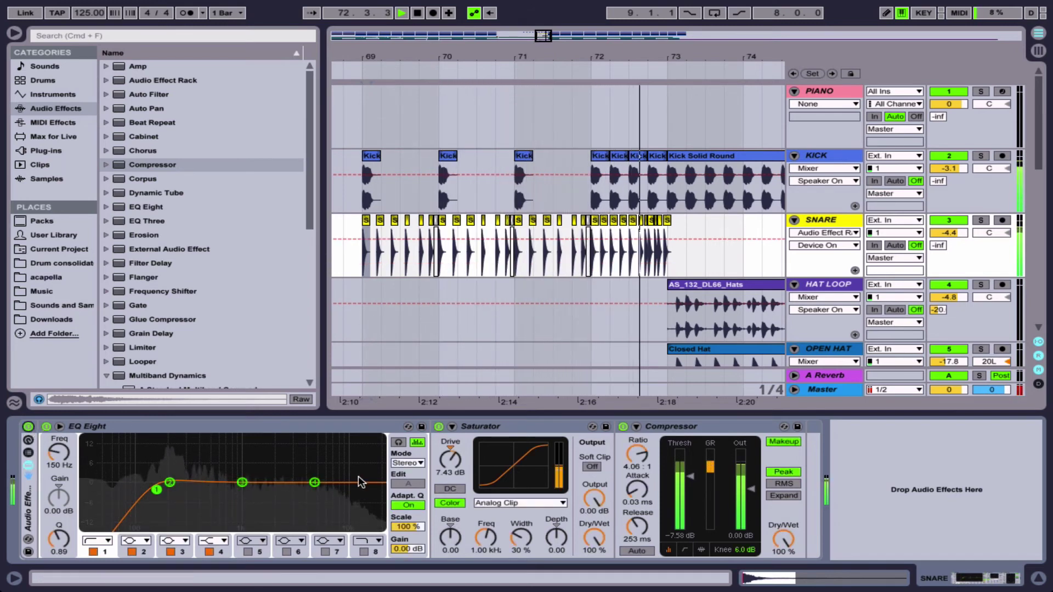
key("space")
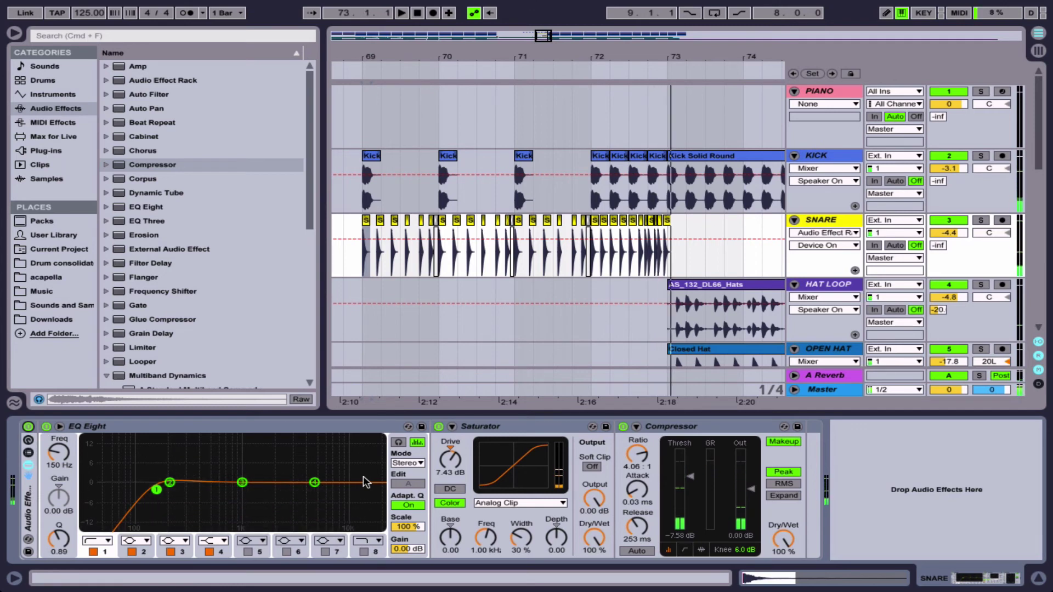
- Boost EQ Eight band 4 by 4.09 dB at 5.10 kHz on the snare
left_click(314, 482)
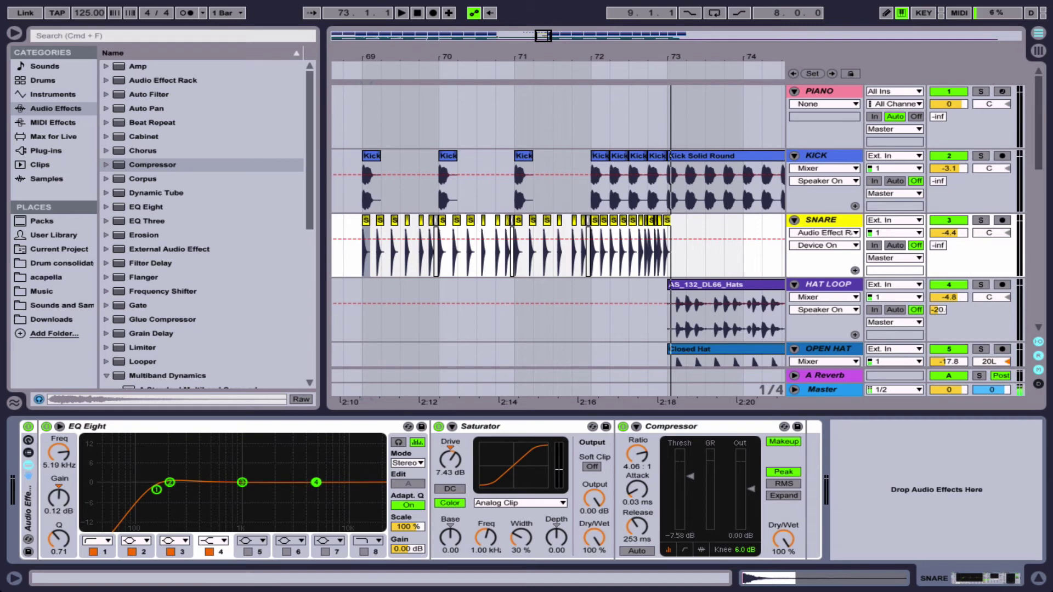
mouse_move(317, 467)
left_mouse_down()
mouse_move(312, 450)
mouse_move(309, 468)
mouse_move(326, 466)
mouse_move(315, 471)
left_mouse_up()
key("space")
key("space")
left_click(822, 220)
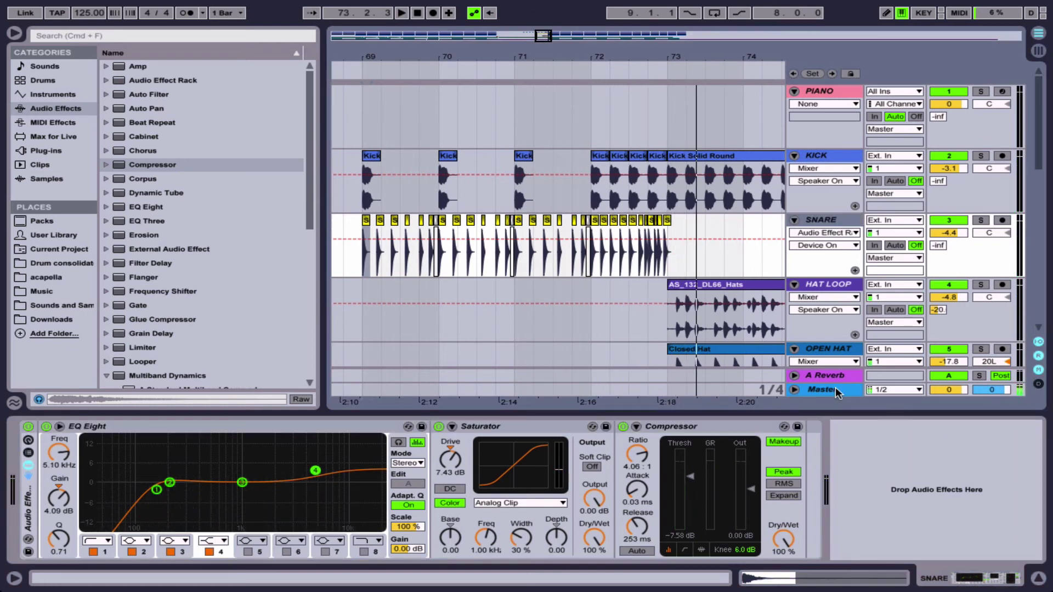
- Hide the browser and zoom out to view the whole arrangement
left_click(835, 388)
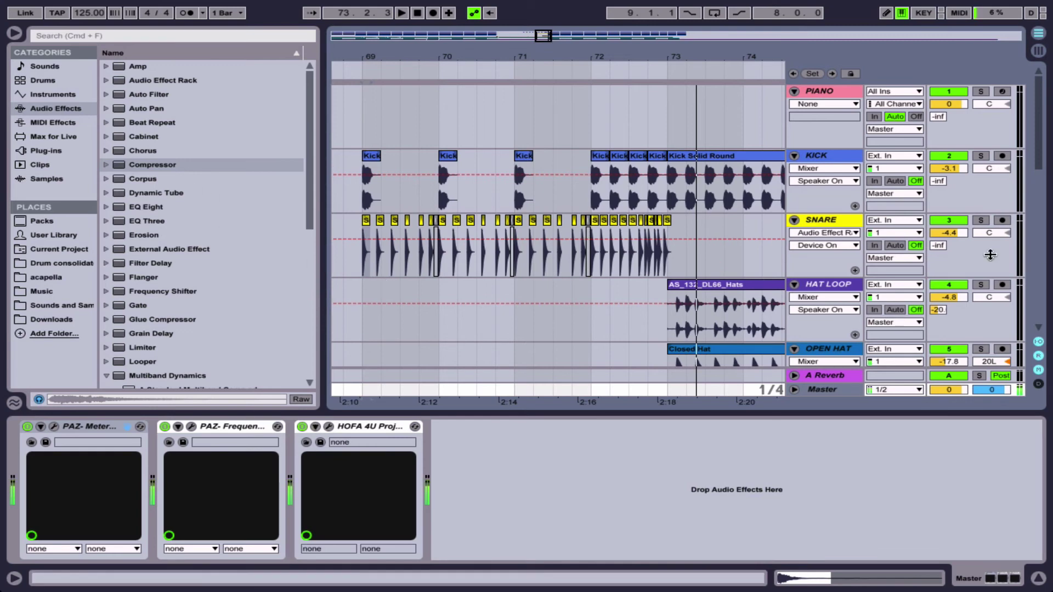
scroll(950, 285, "down", 10)
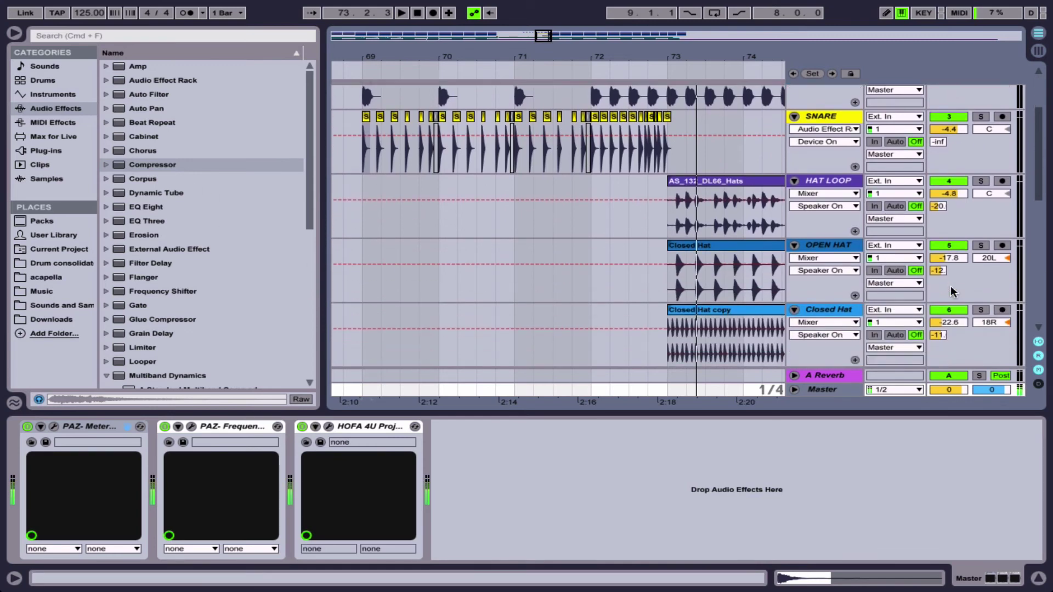
scroll(958, 315, "down", 4)
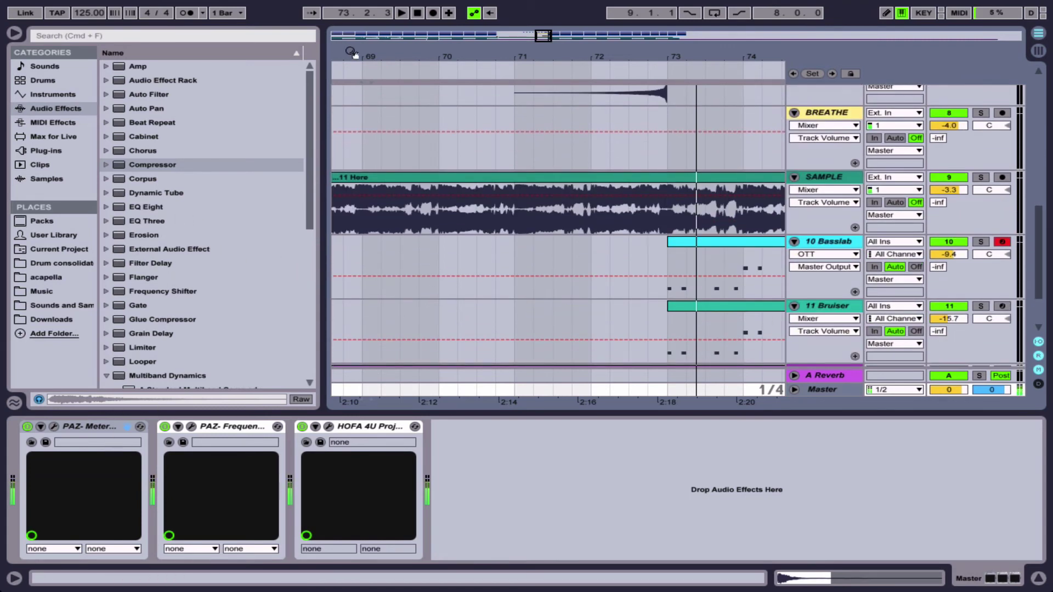
key("minus")
key("minus")
left_click(14, 35)
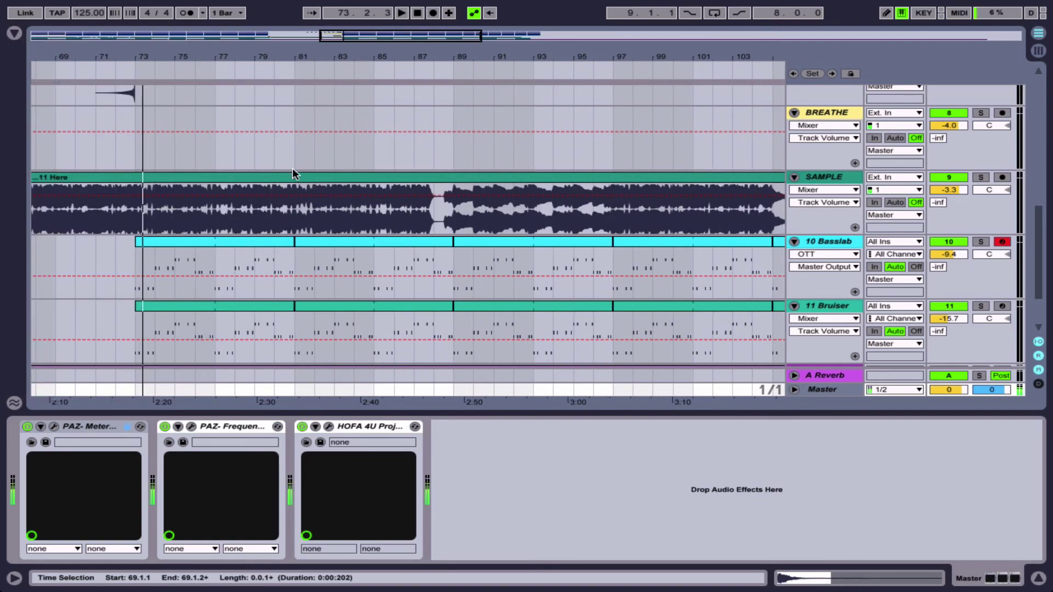
scroll(290, 170, "up", 5)
key("minus")
key("minus")
key("minus")
scroll(184, 223, "down", 10)
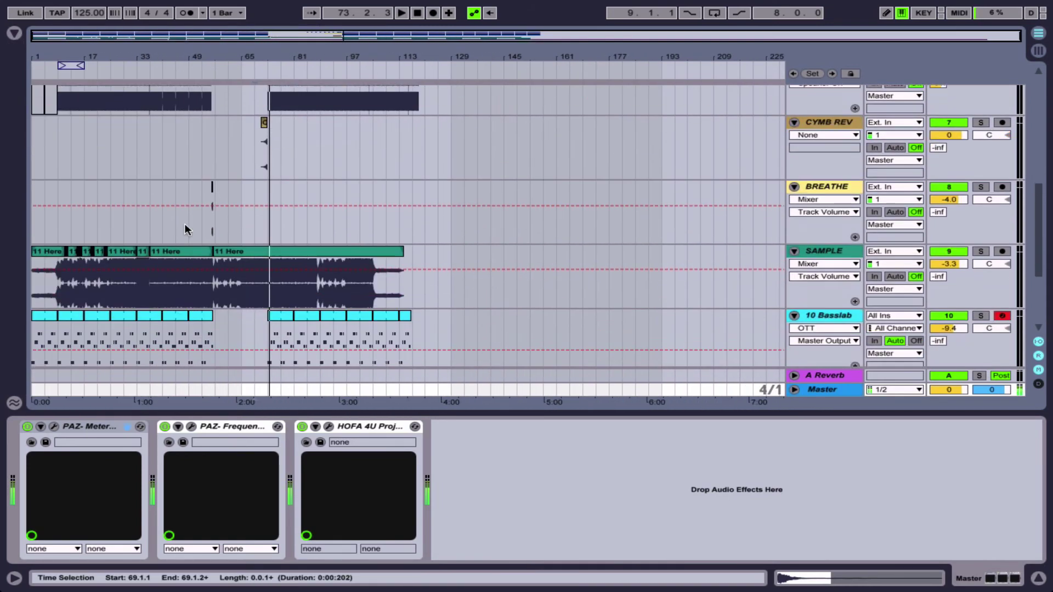
- Play from bar 41 and open the Master track's PAZ Meters window
left_click(168, 196)
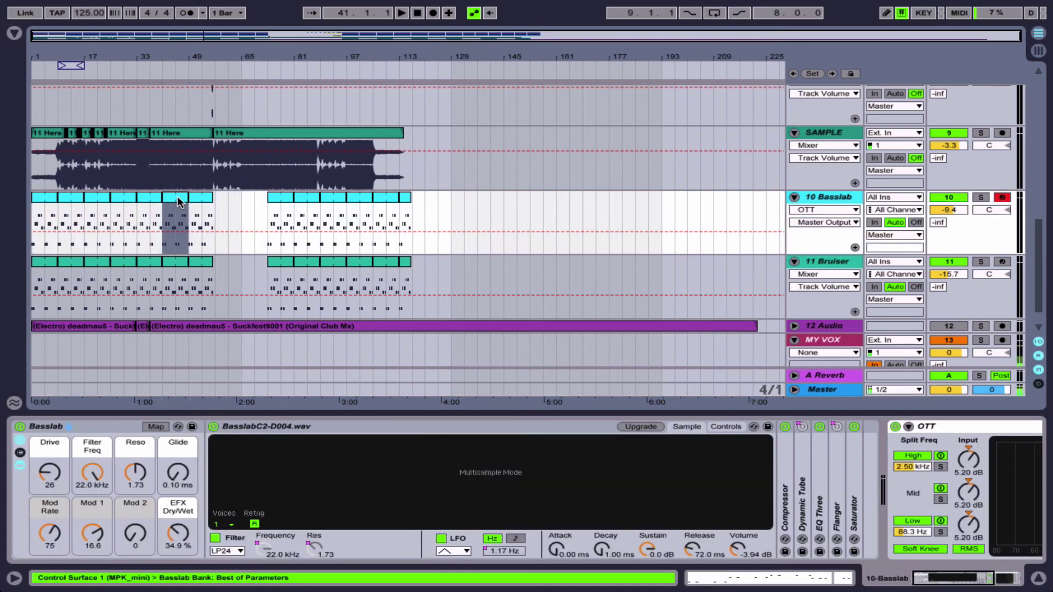
key("space")
left_click(825, 389)
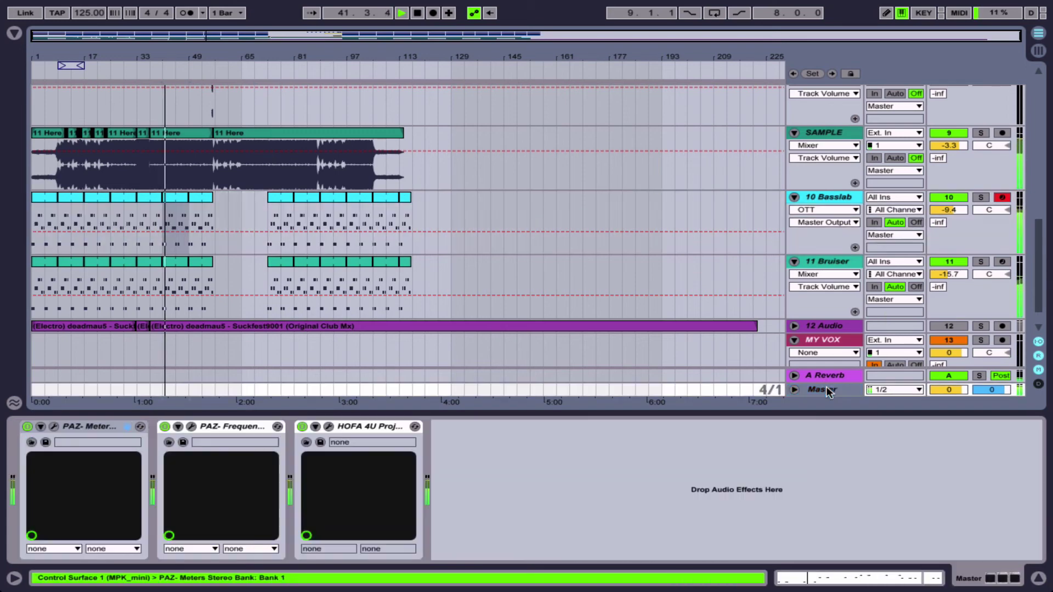
left_click(54, 426)
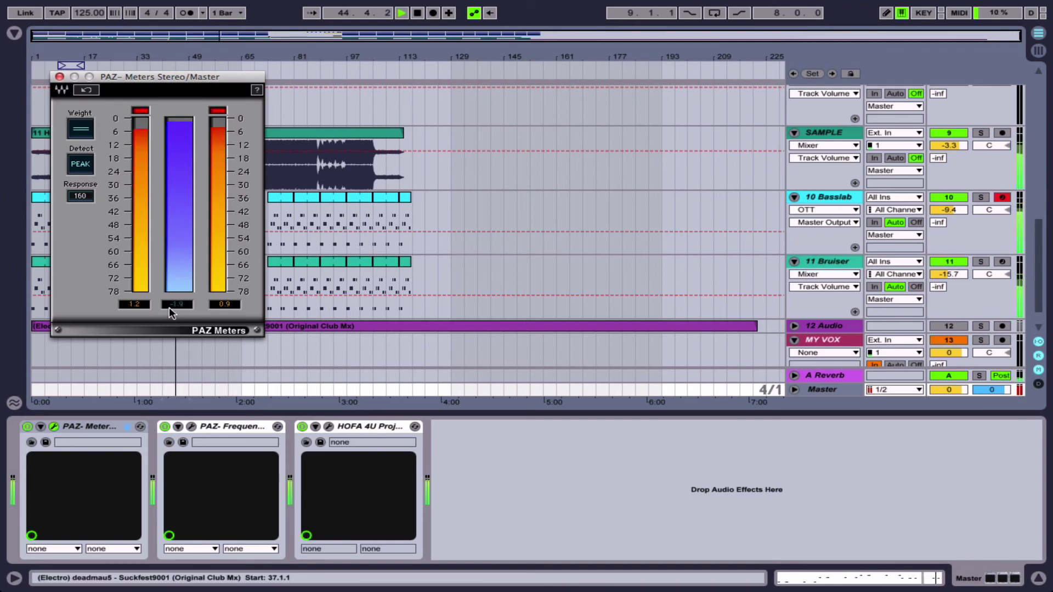
- Reset the PAZ Meters peak readouts, close the window and scroll through the tracks
key("space")
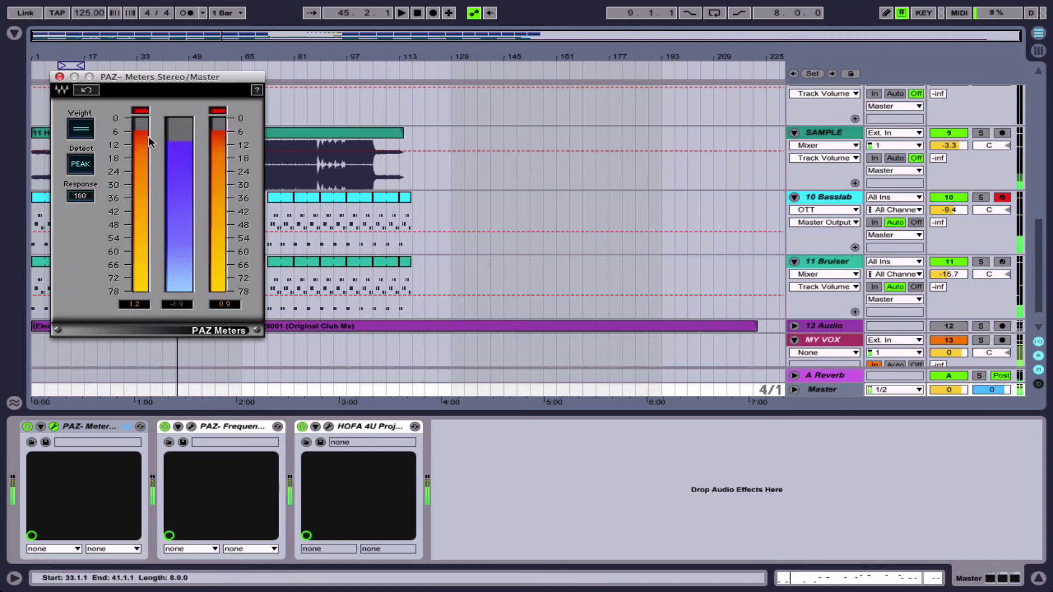
left_click(144, 111)
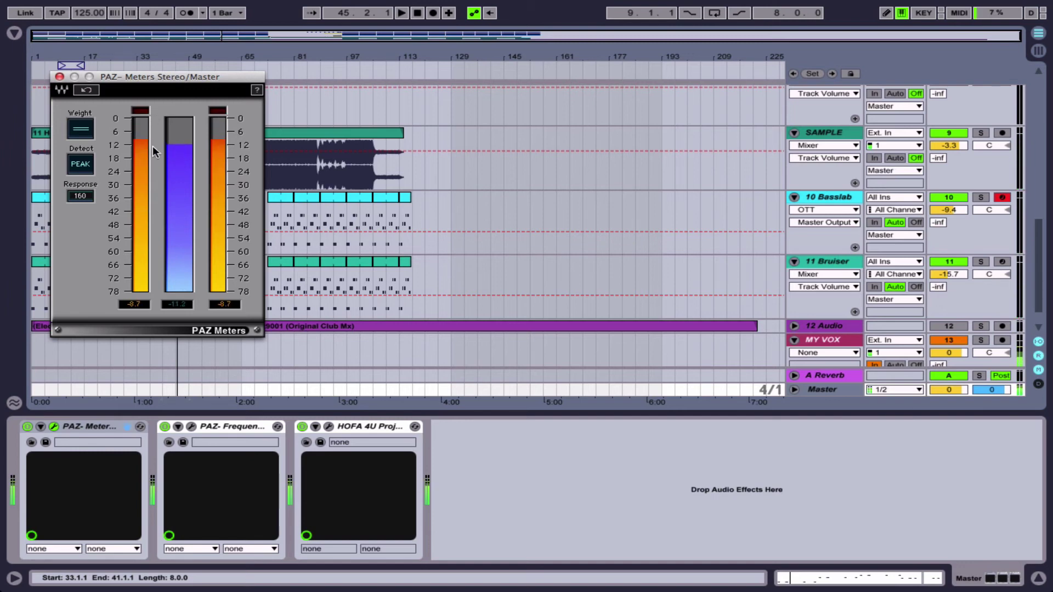
left_click(60, 77)
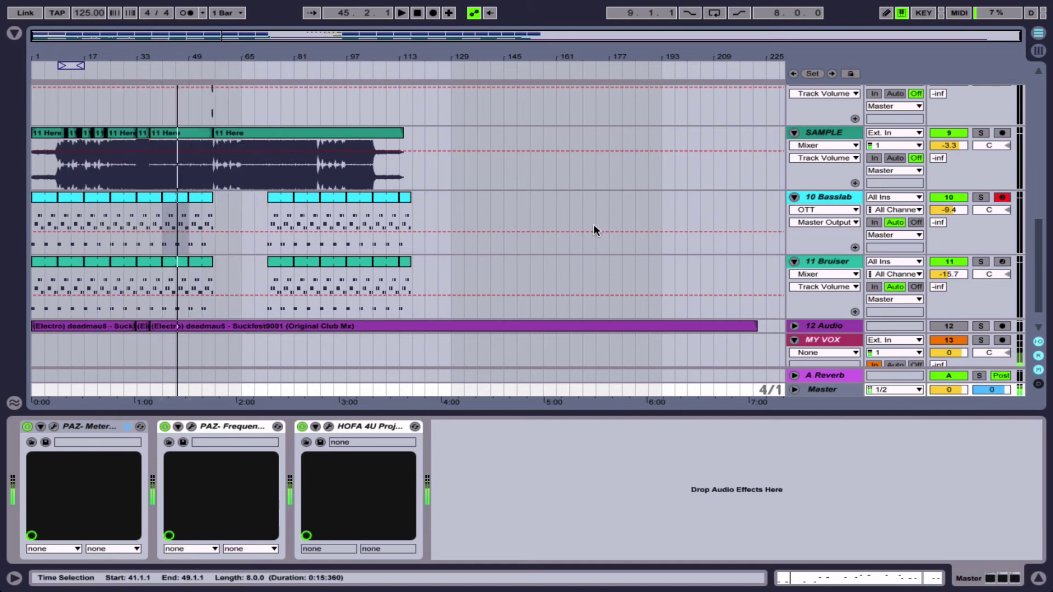
scroll(828, 238, "up", 6)
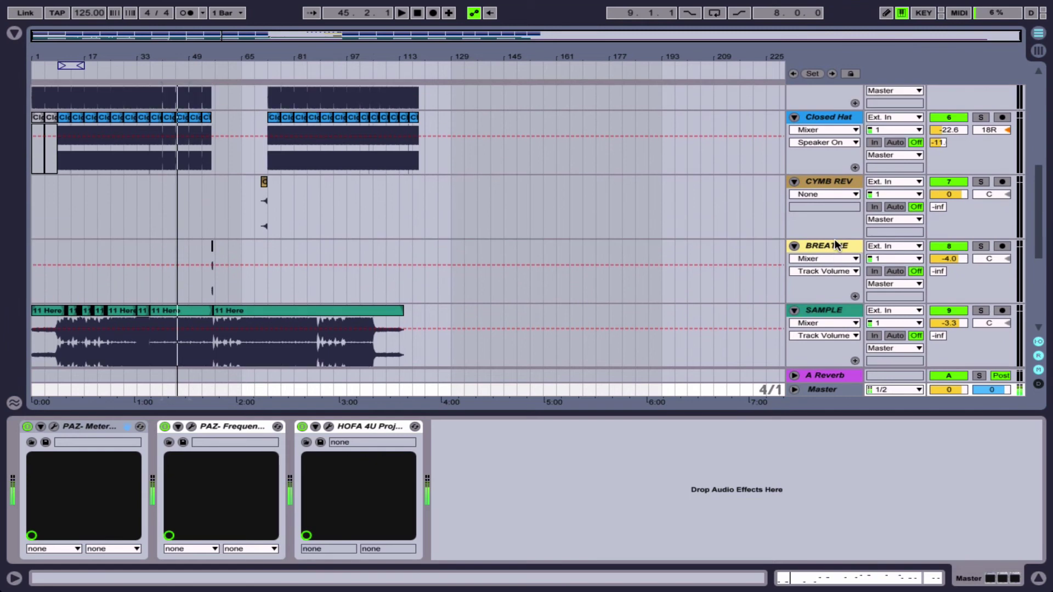
scroll(834, 238, "down", 3)
scroll(835, 241, "down", 5)
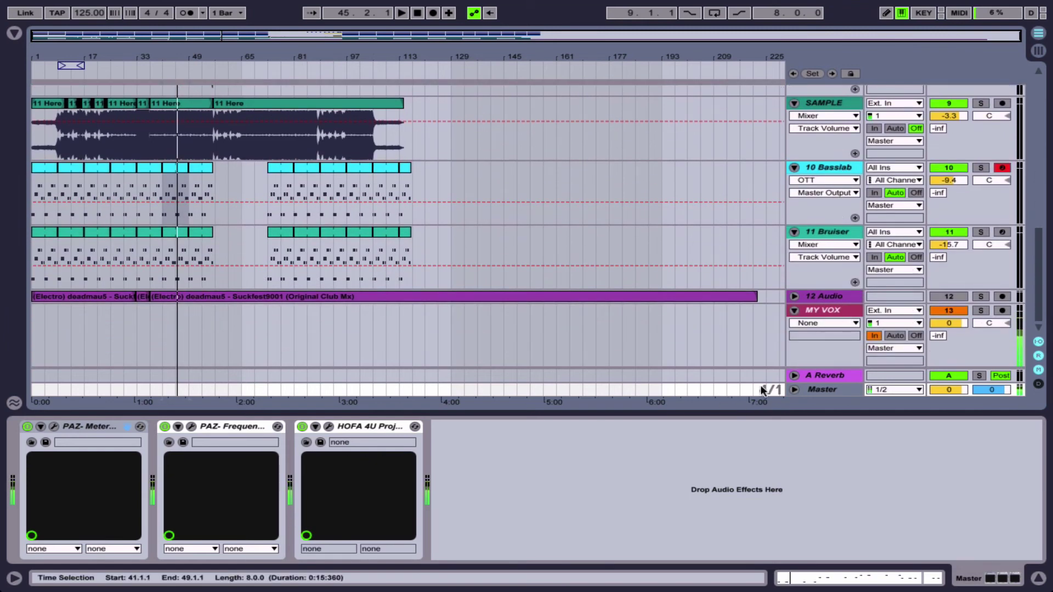
scroll(890, 208, "up", 15)
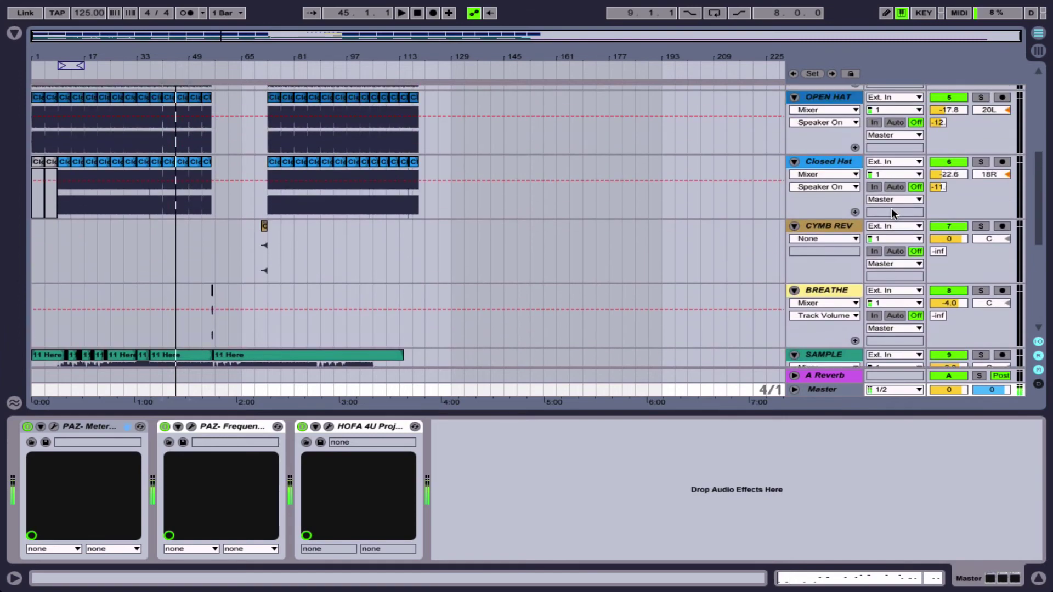
scroll(890, 211, "up", 3)
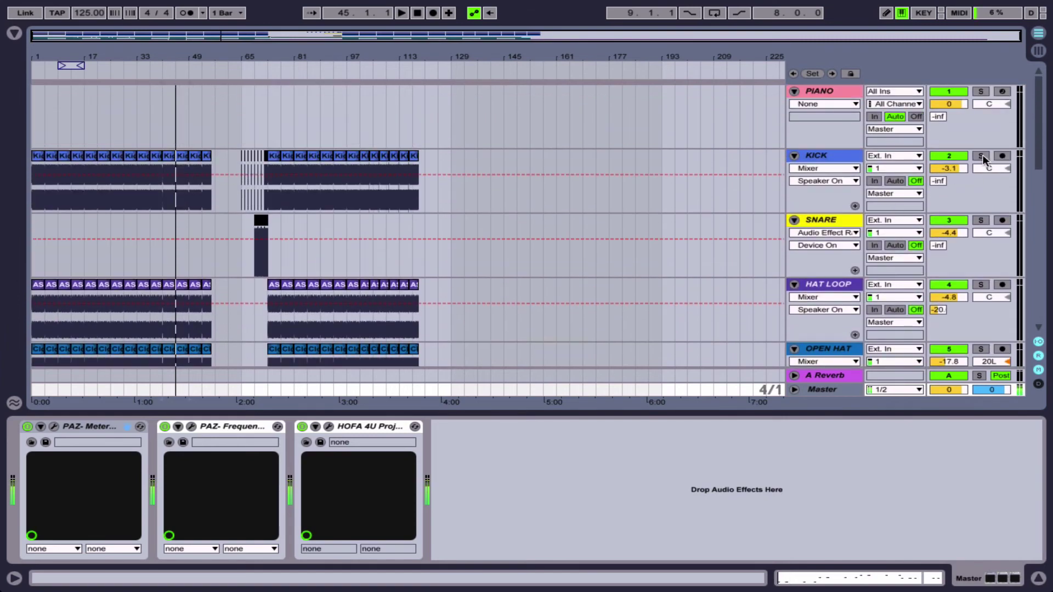
scroll(954, 219, "down", 3)
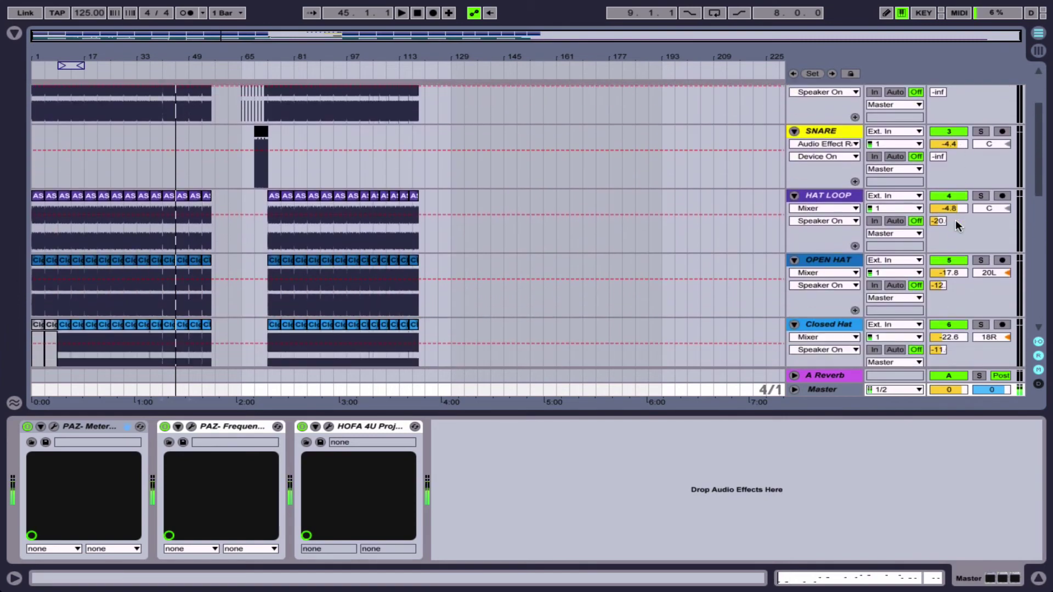
scroll(955, 219, "down", 11)
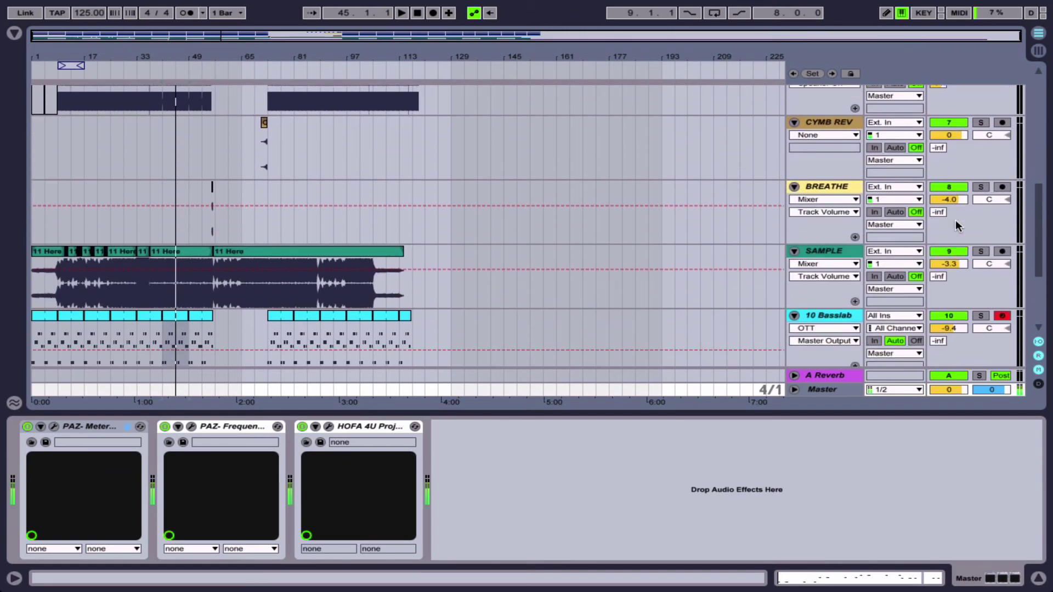
scroll(955, 219, "down", 6)
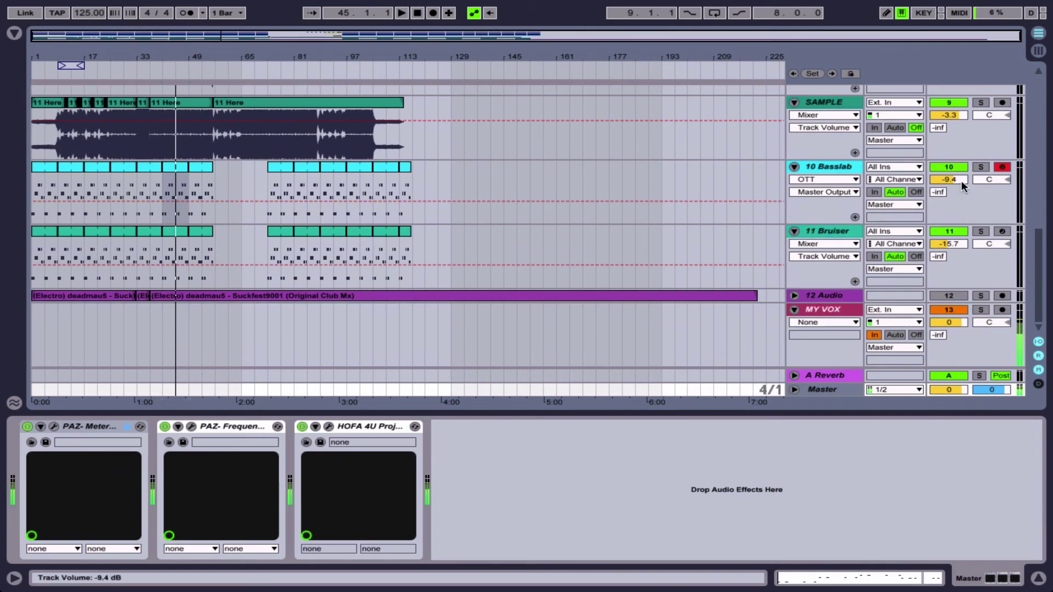
- During playback, set 10 Basslab to -10.5 dB, 11 Bruiser to -16.3 dB, SAMPLE to -4.4 dB
key("space")
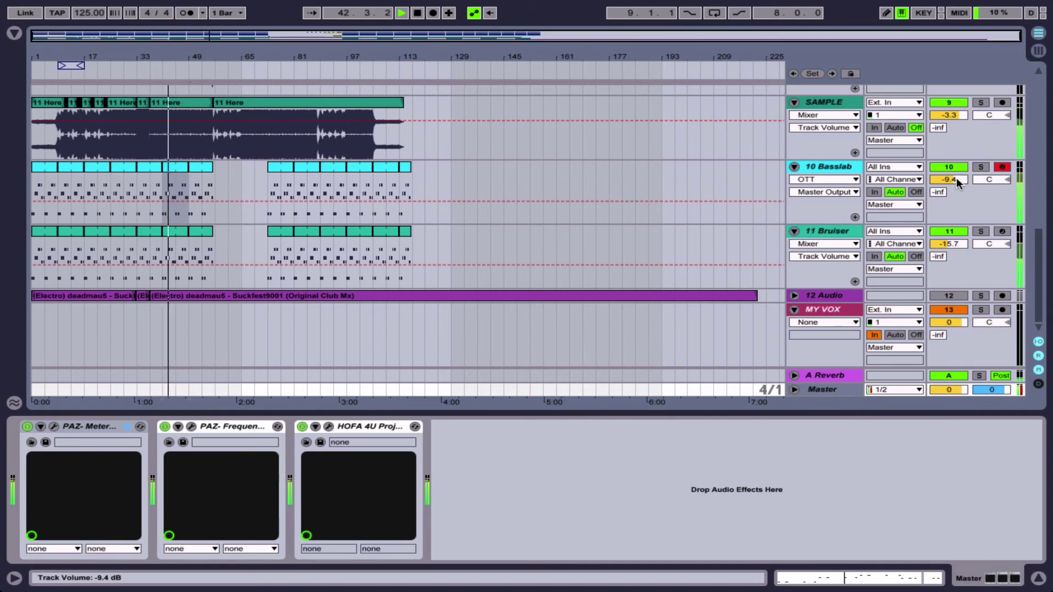
left_click_drag(956, 176, 956, 190)
left_click_drag(957, 240, 957, 244)
left_click(952, 117)
left_click_drag(953, 117, 956, 133)
scroll(964, 156, "up", 3)
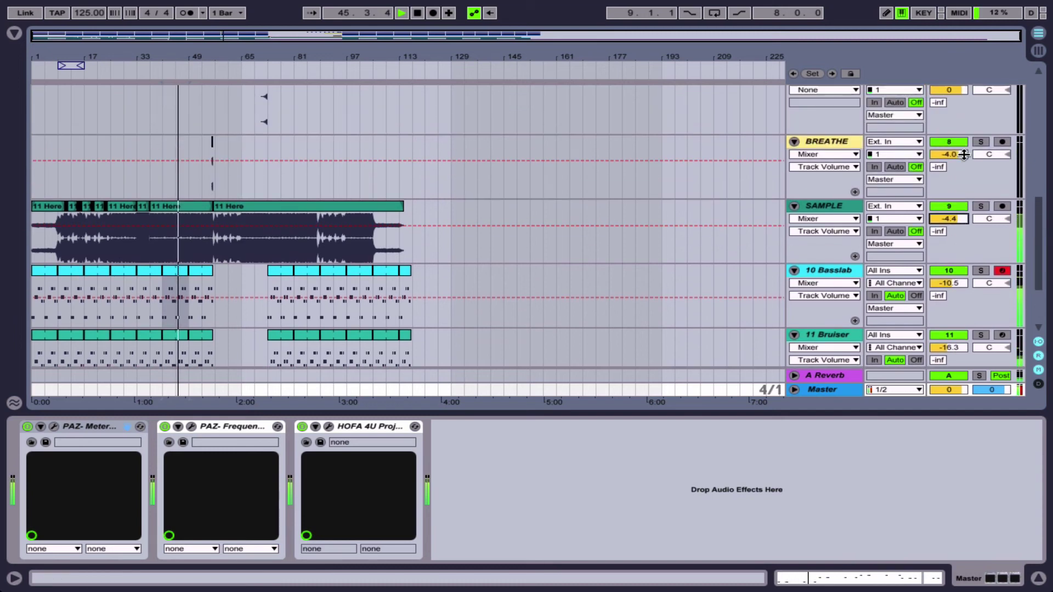
scroll(957, 154, "up", 3)
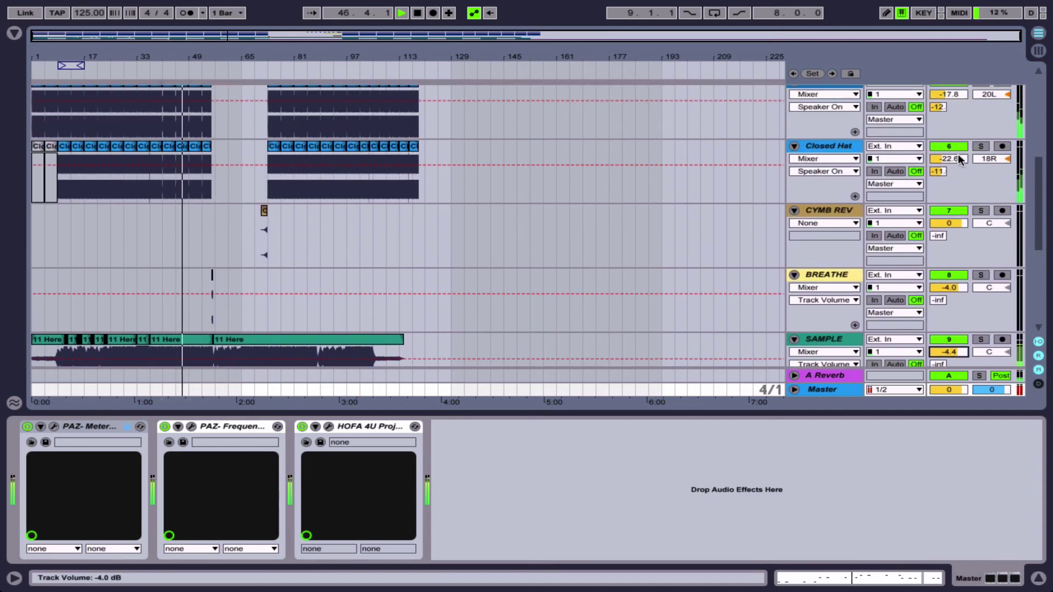
scroll(958, 156, "up", 3)
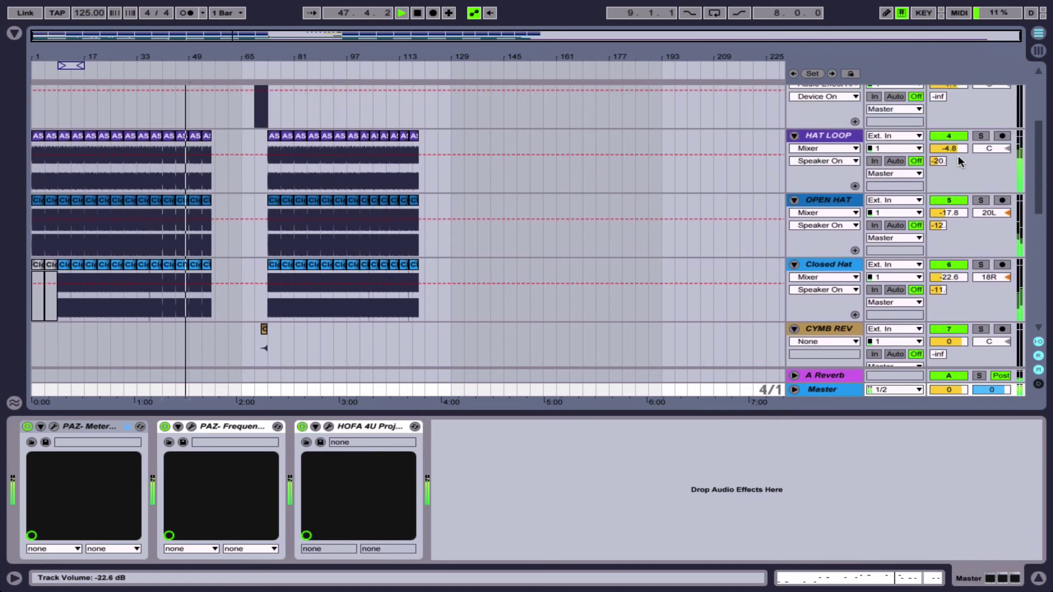
scroll(957, 156, "up", 3)
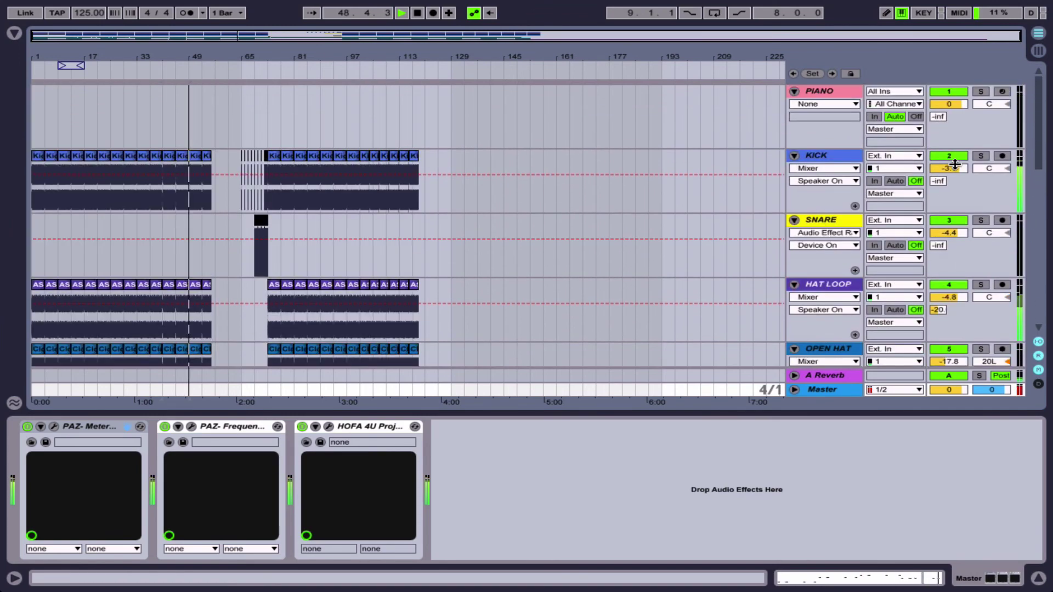
scroll(955, 164, "down", 10)
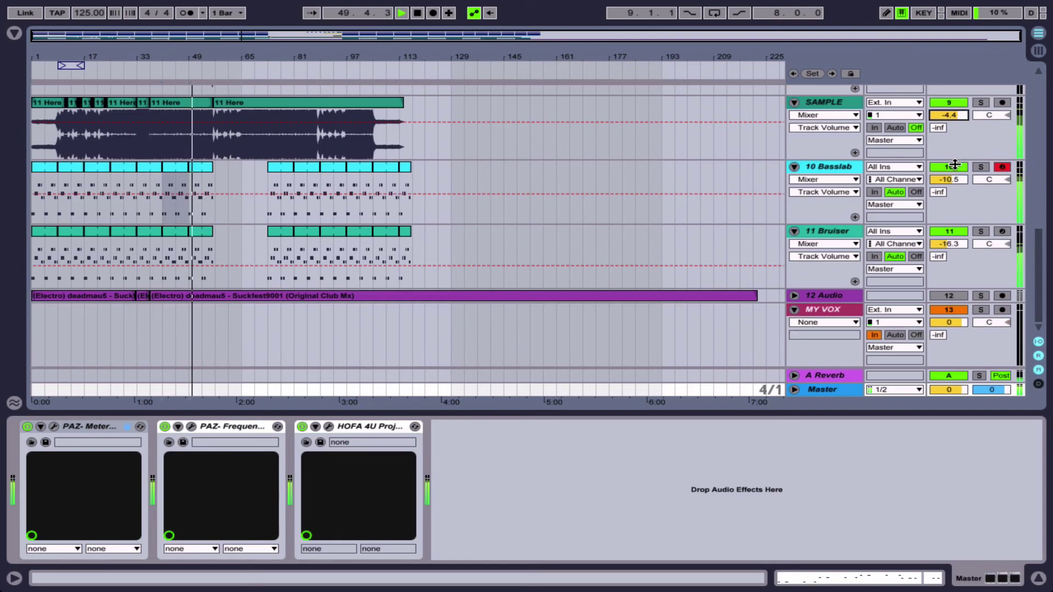
key("space")
- Check the peaks in PAZ Meters, reset its peak readouts, and close it
left_click(54, 426)
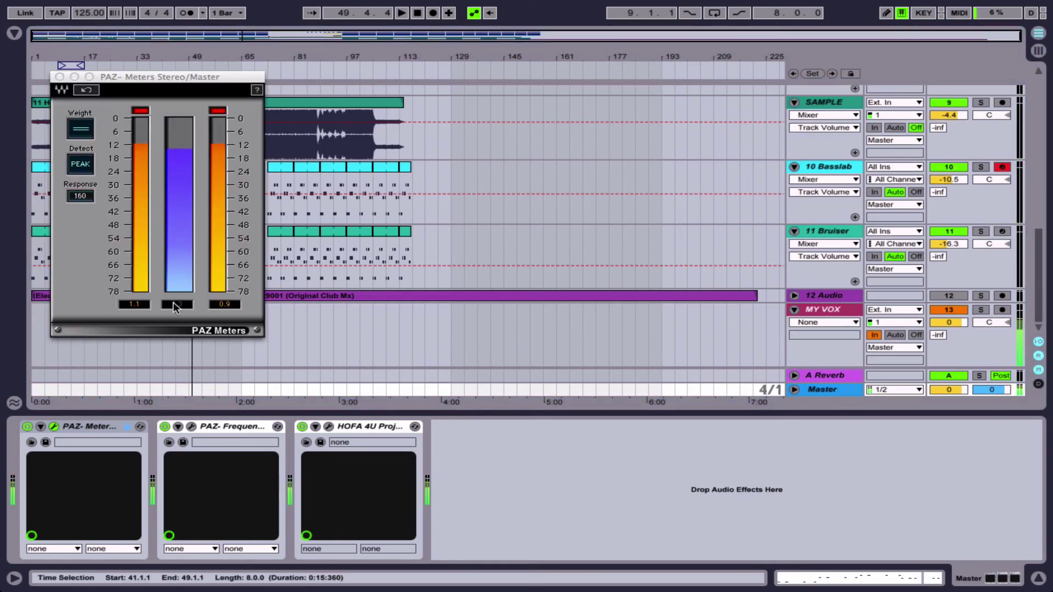
left_click(141, 111)
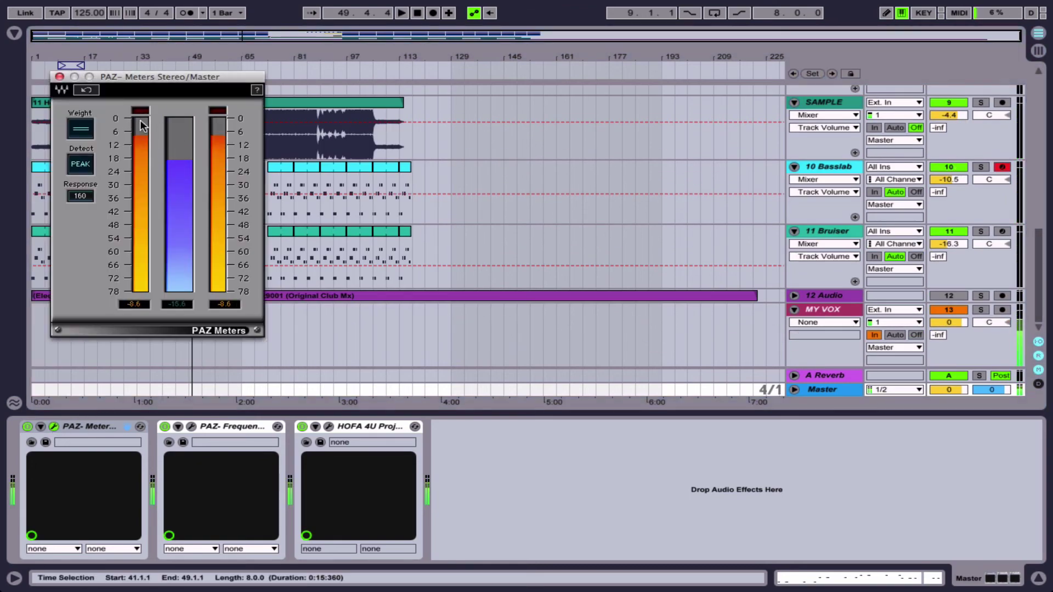
left_click(60, 76)
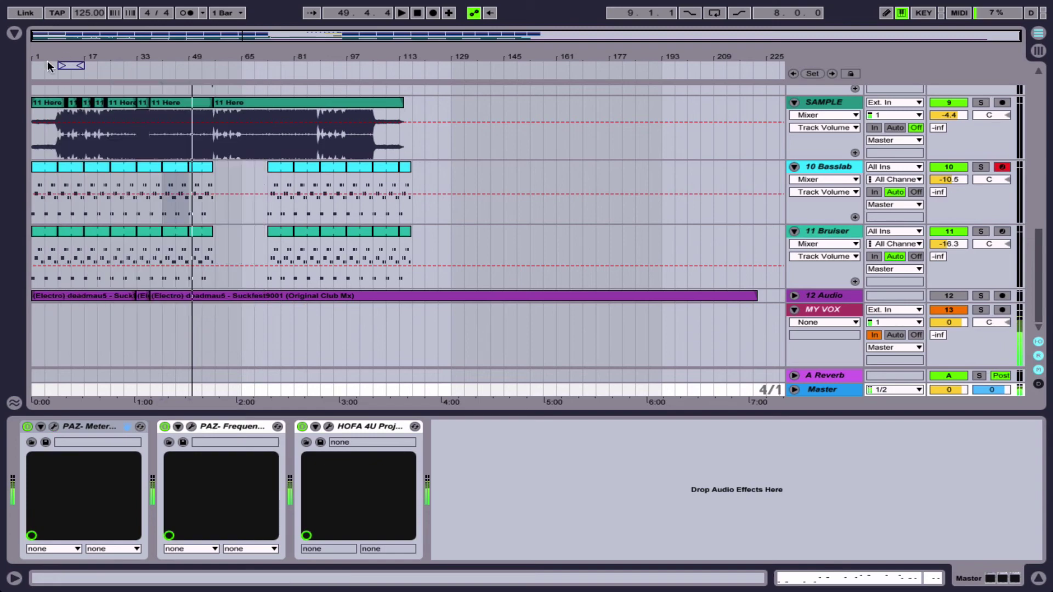
- Drag a Limiter from Audio Effects into the Master chain after the HOFA plugin
left_click(14, 34)
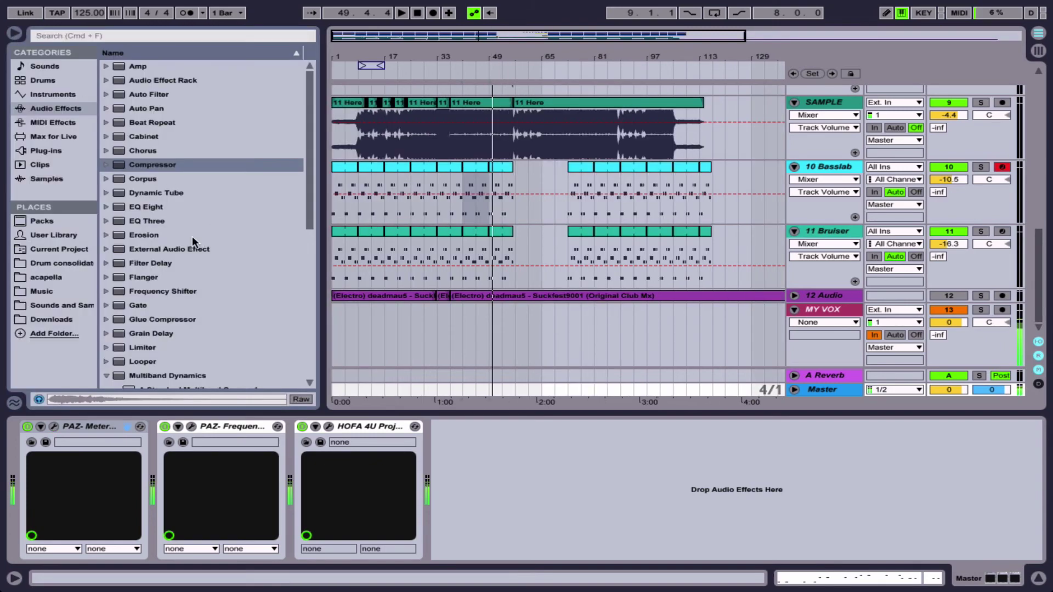
scroll(198, 284, "down", 8)
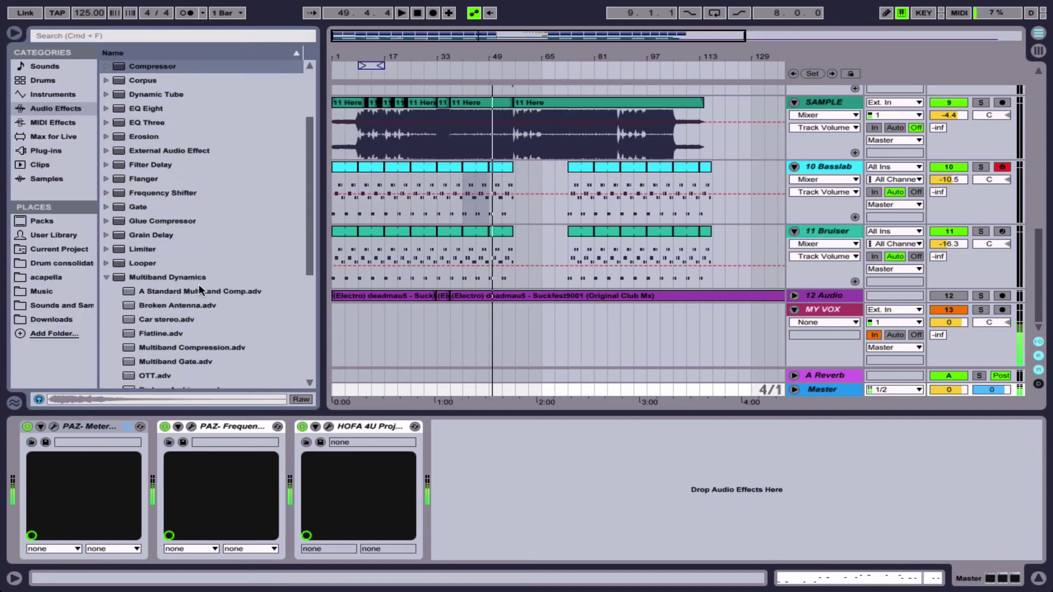
scroll(196, 256, "up", 4)
left_click_drag(142, 198, 481, 466)
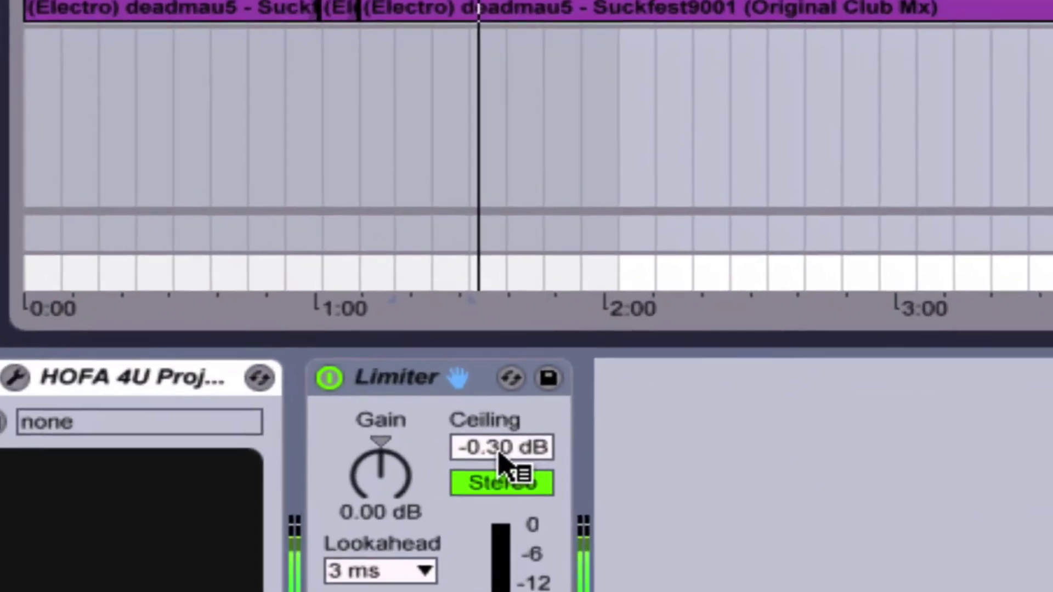
- Set the Limiter ceiling to -0.30 dB and raise its gain to 2.10 dB
left_click(498, 452)
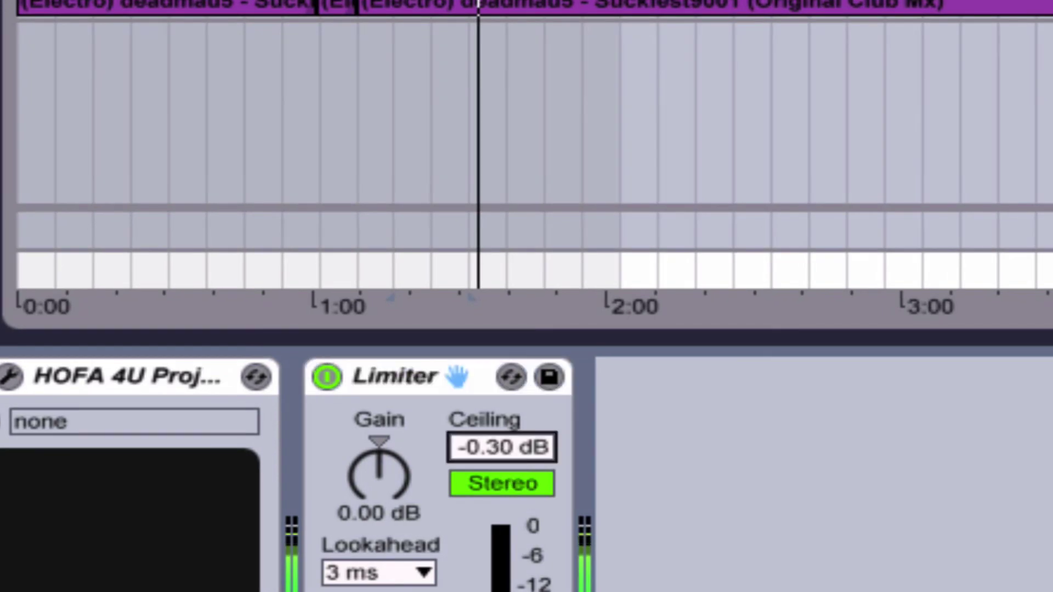
left_click(498, 452)
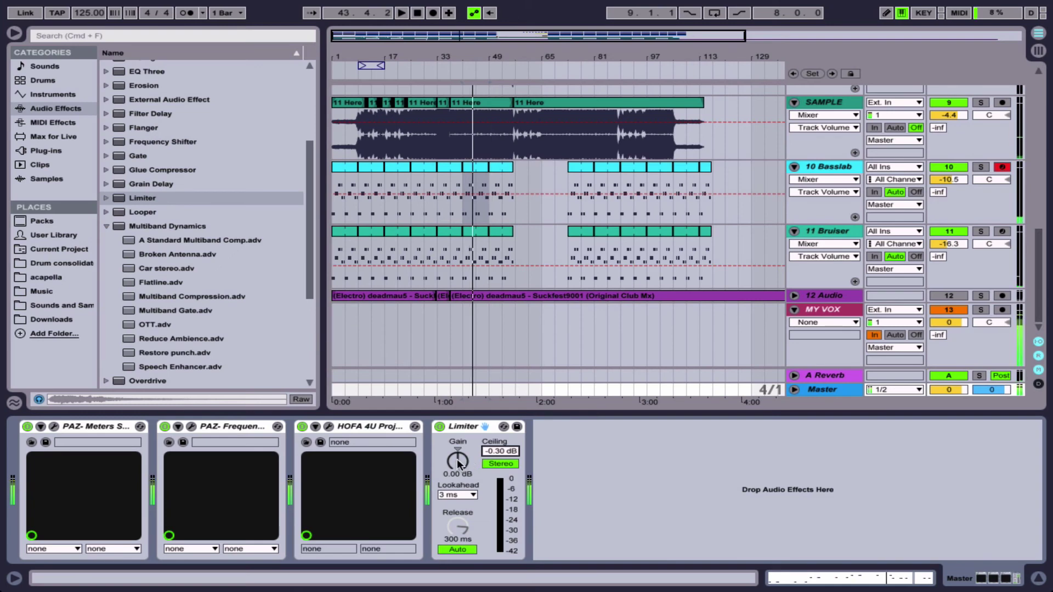
left_click(457, 462)
left_click_drag(458, 462, 457, 458)
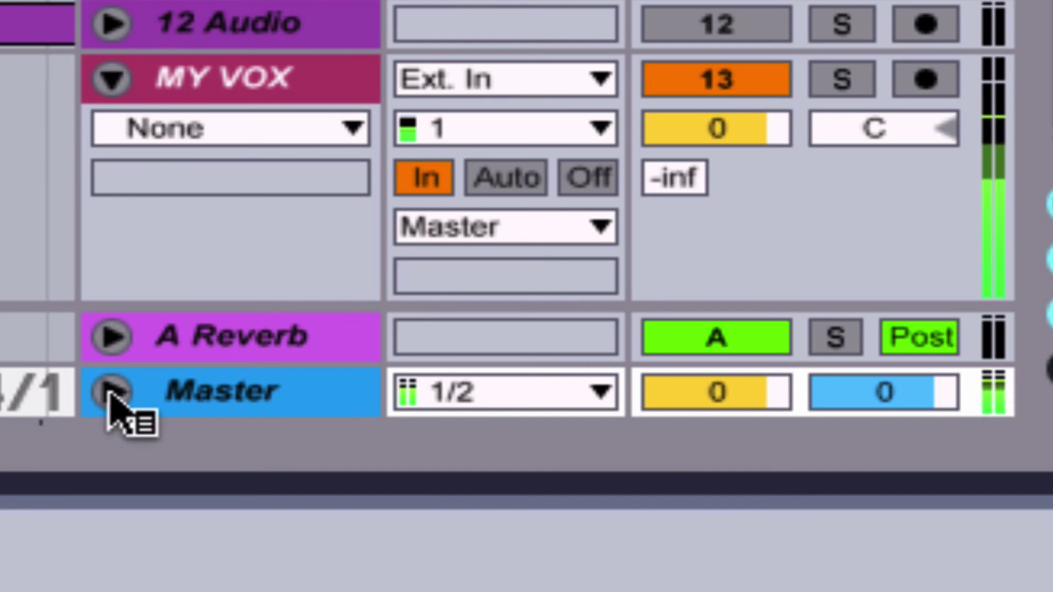
- Unfold the Master track to show its Limiter Gain lane and briefly play the loop
left_click(112, 392)
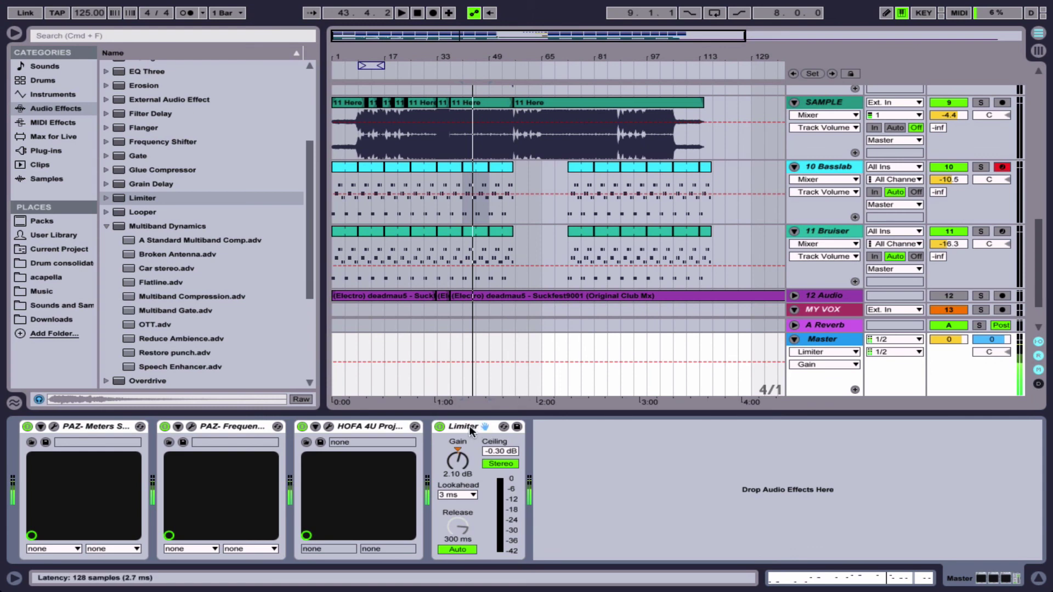
key("space")
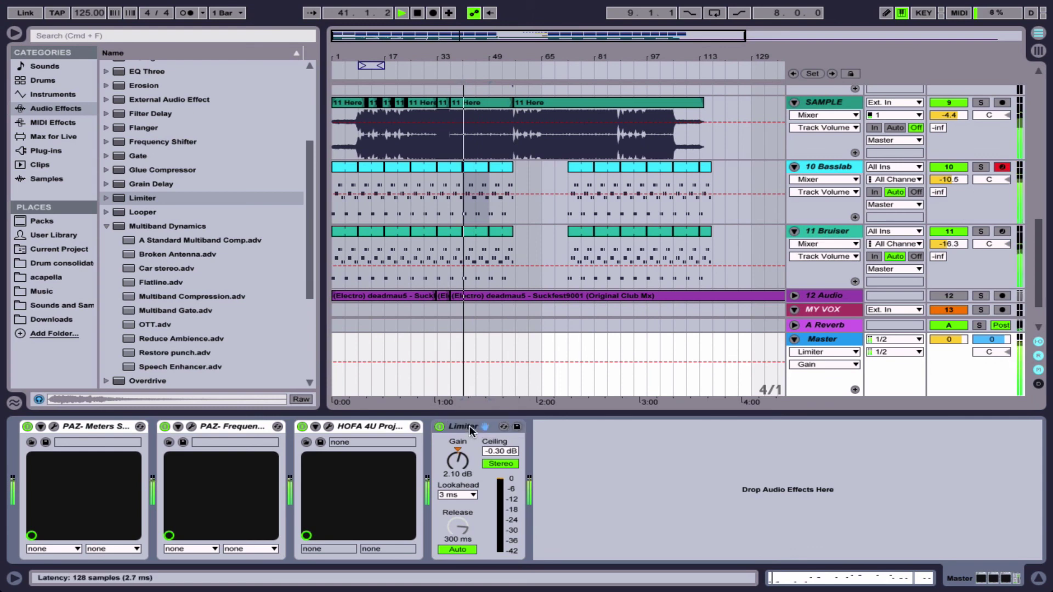
key("space")
- Adjust the Limiter gain during loop playback, settling it at 1.80 dB
left_click(458, 462)
mouse_move(458, 462)
left_mouse_down()
mouse_move(458, 406)
mouse_move(459, 464)
left_mouse_up()
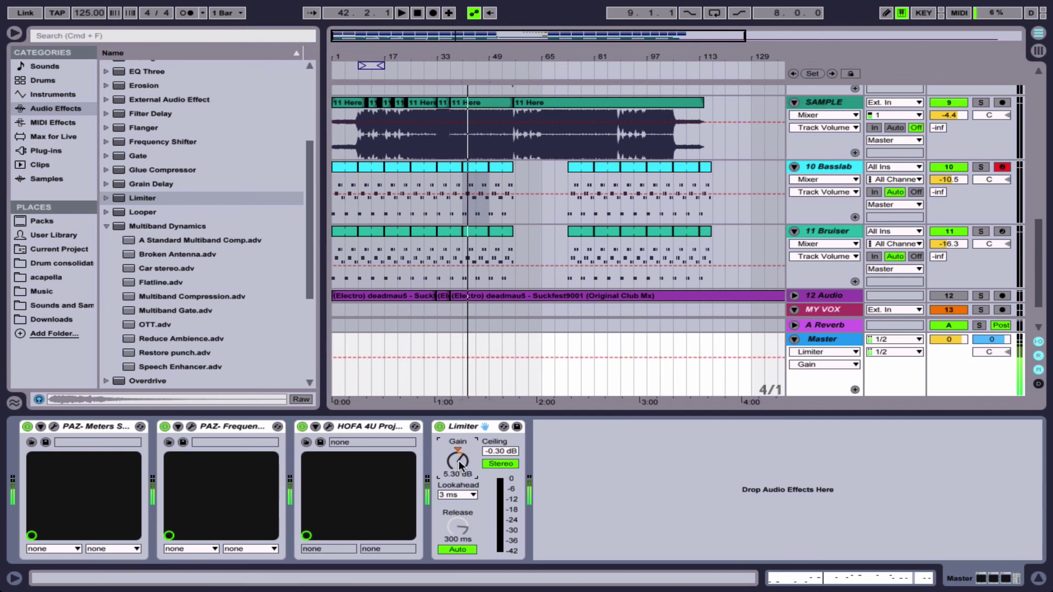
key("space")
mouse_move(458, 461)
left_mouse_down()
mouse_move(456, 391)
mouse_move(457, 464)
left_mouse_up()
key("space")
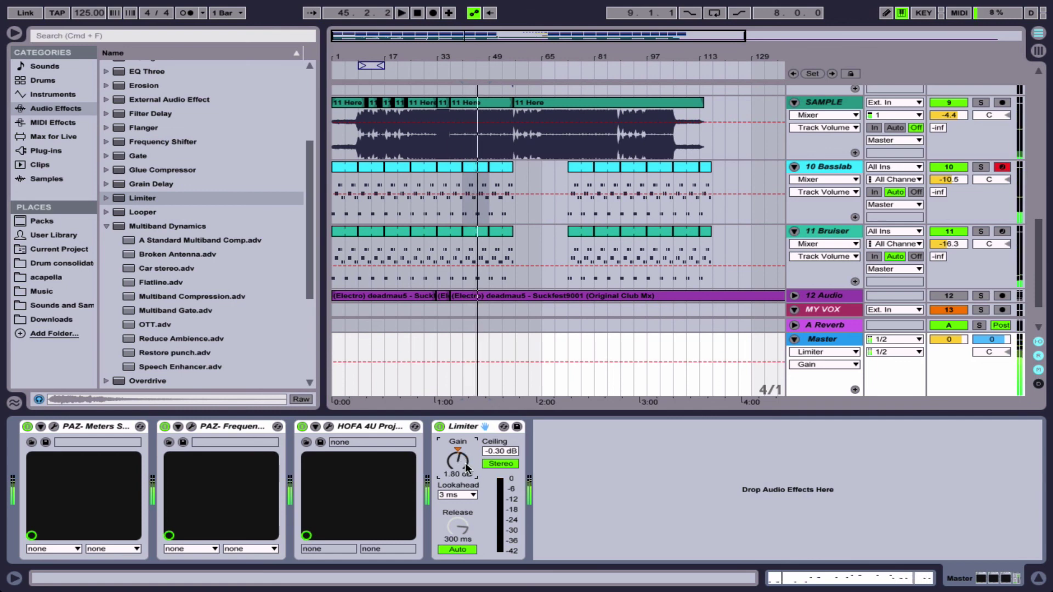